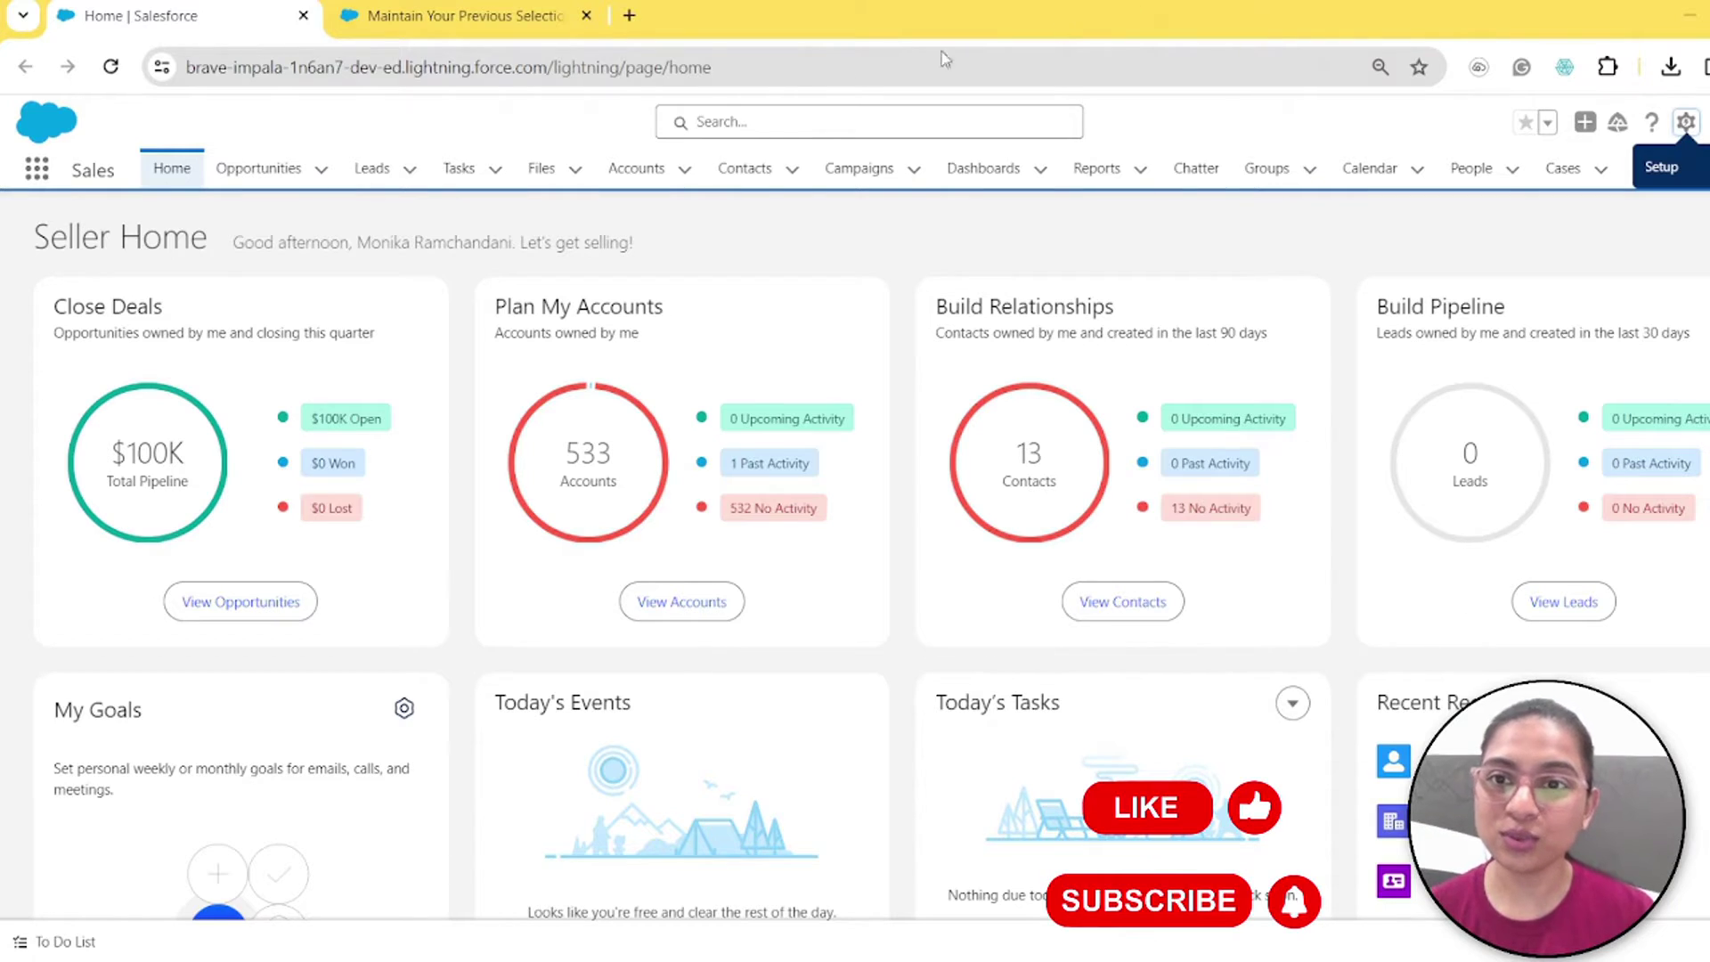
Step: Review the Spring '24 release note on maintaining selections when searching a data table, highlighting its title
{"action": "left_click", "coordinate": [440, 11]}
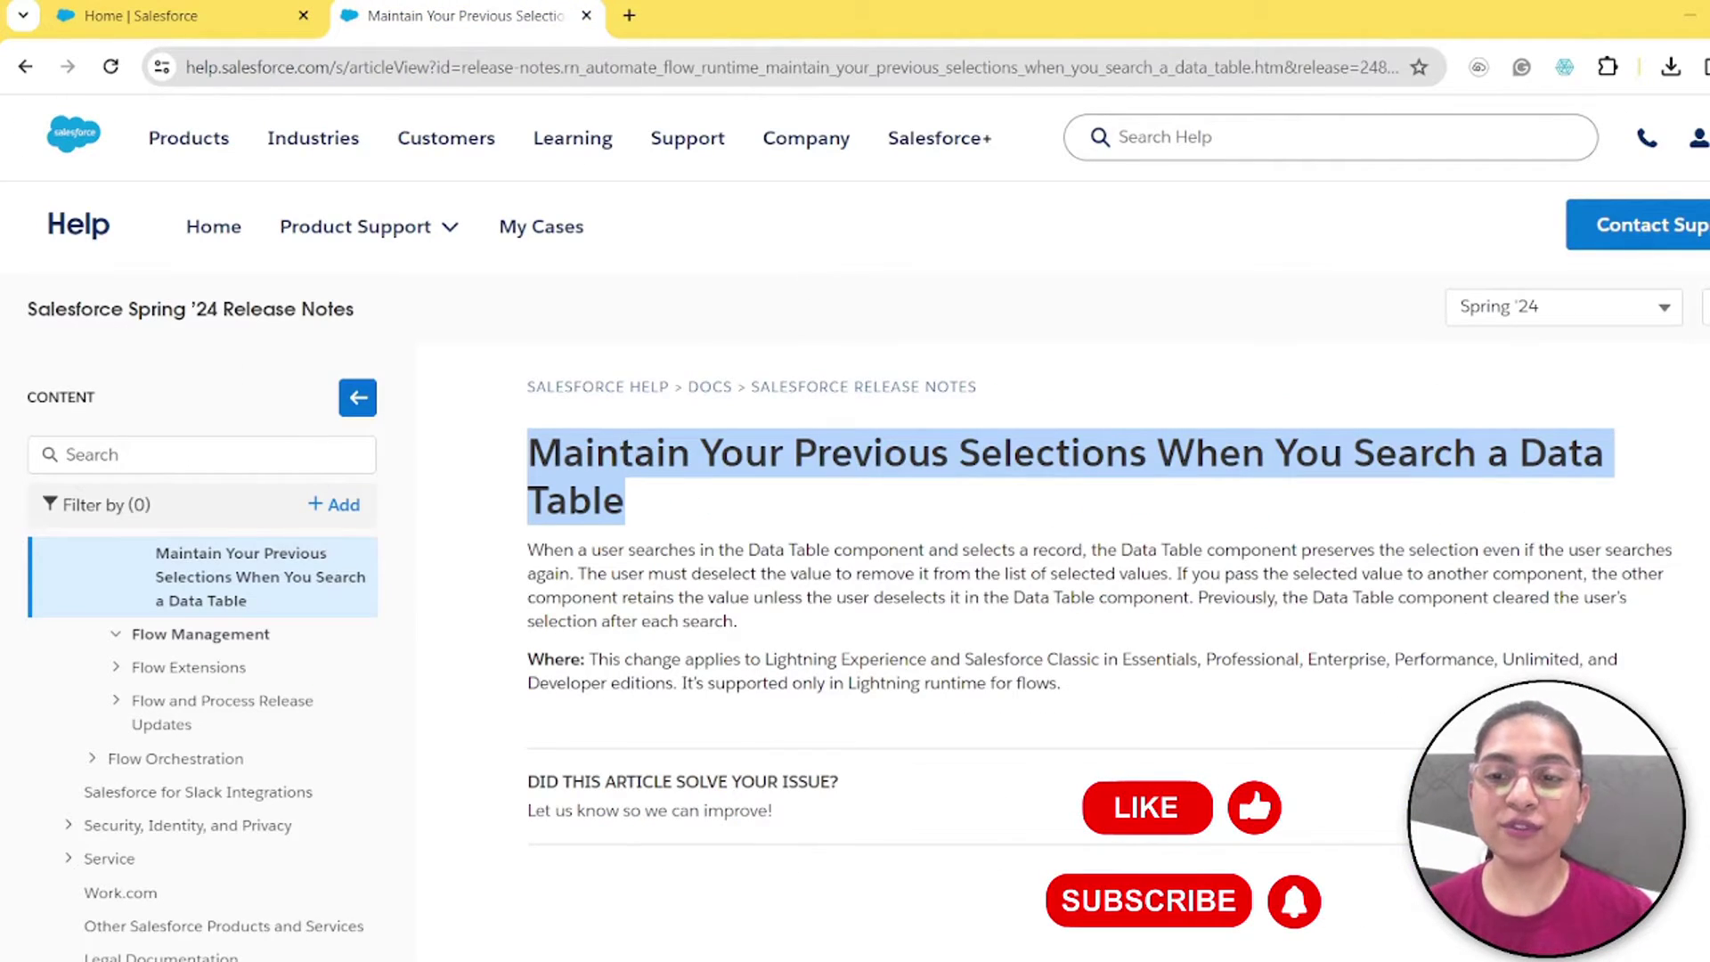
{"action": "left_click", "coordinate": [677, 599]}
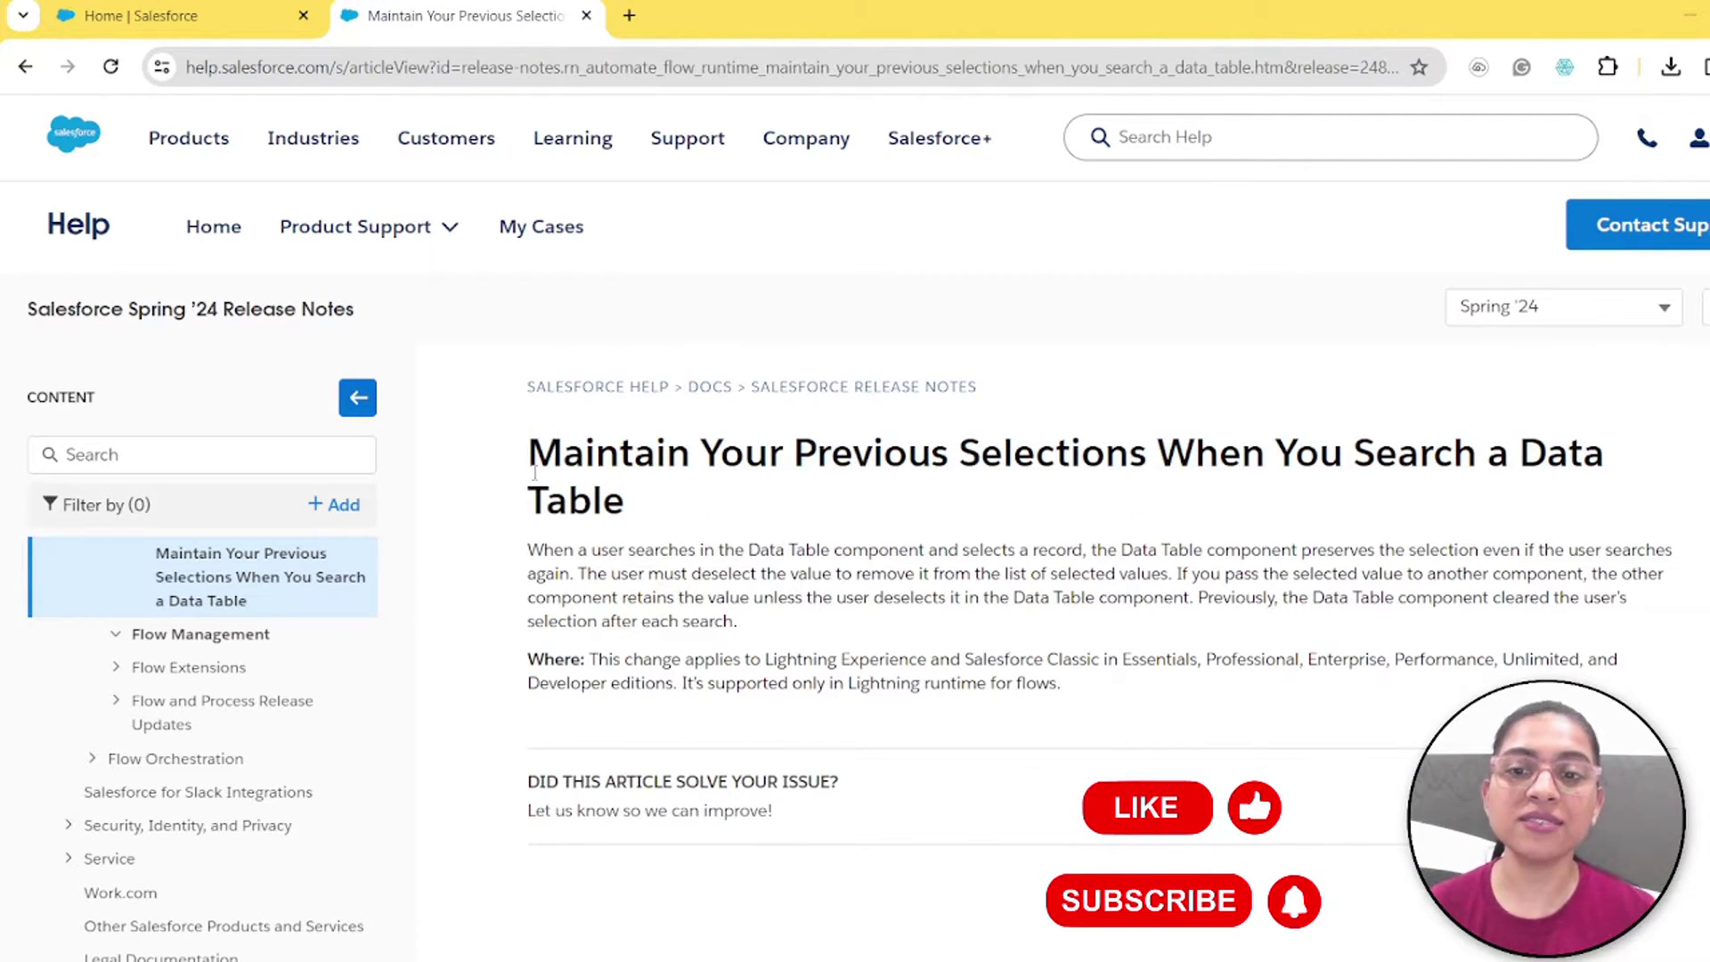
{"action": "left_click_drag", "start_coordinate": [528, 456], "coordinate": [687, 507]}
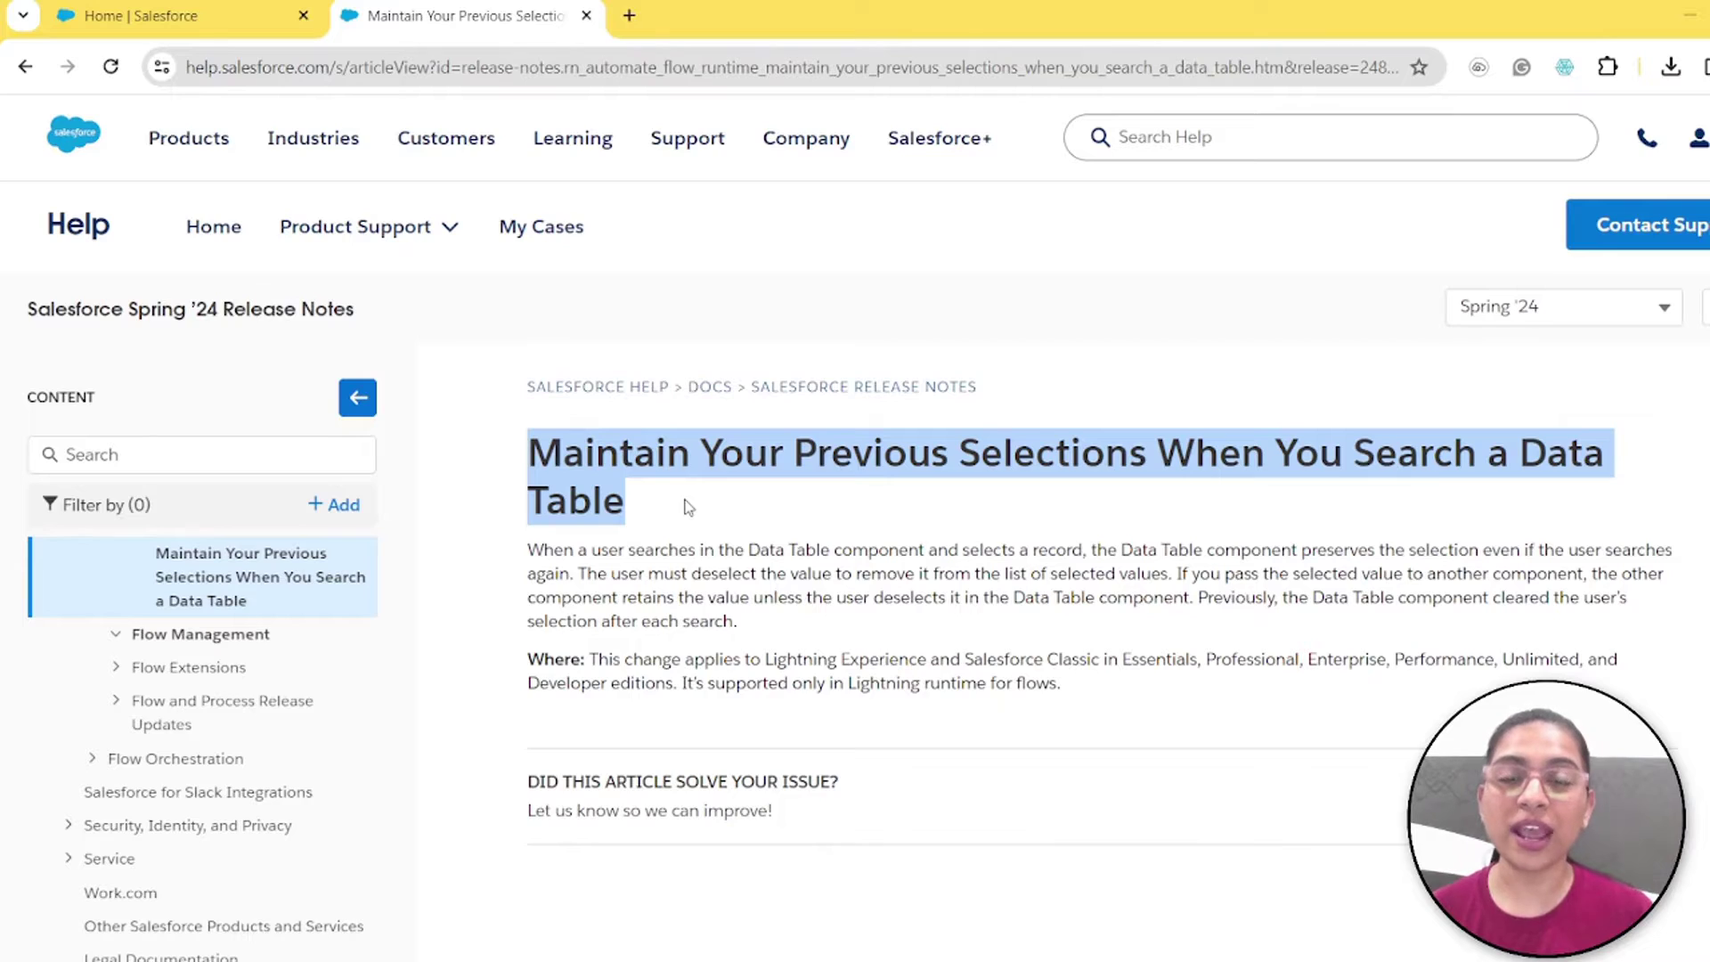
Step: Go from the Salesforce home page to Setup and find and open the Flows page
{"action": "left_click", "coordinate": [69, 27]}
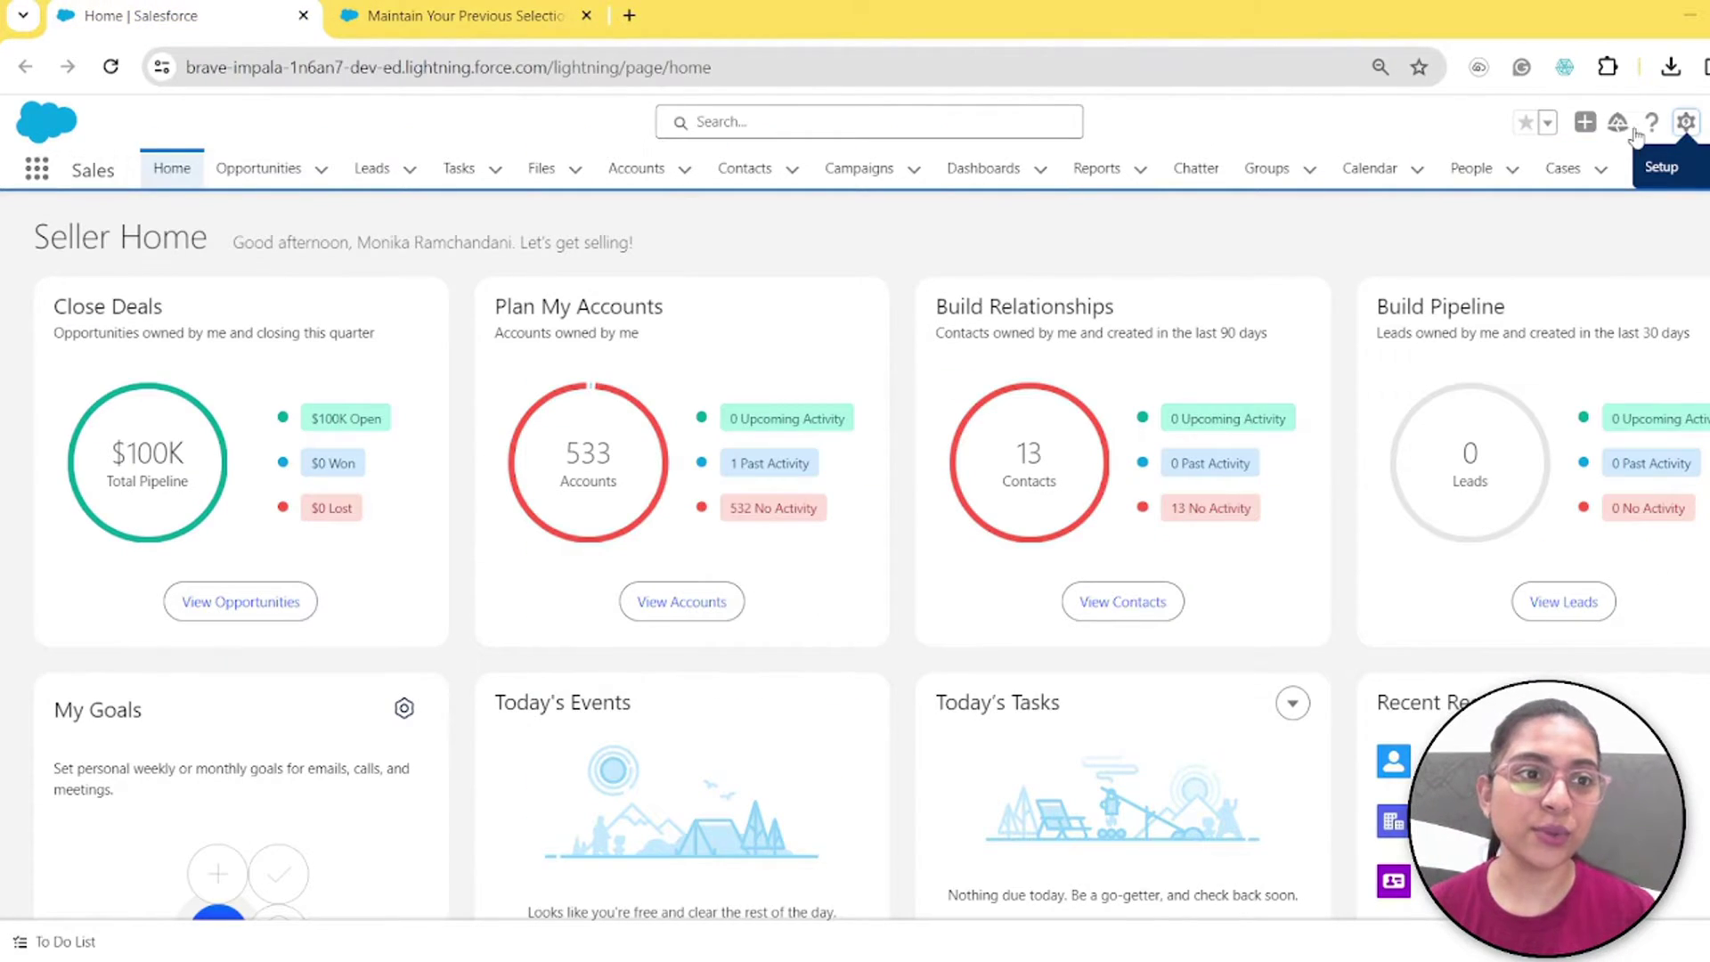
{"action": "left_click", "coordinate": [1686, 123]}
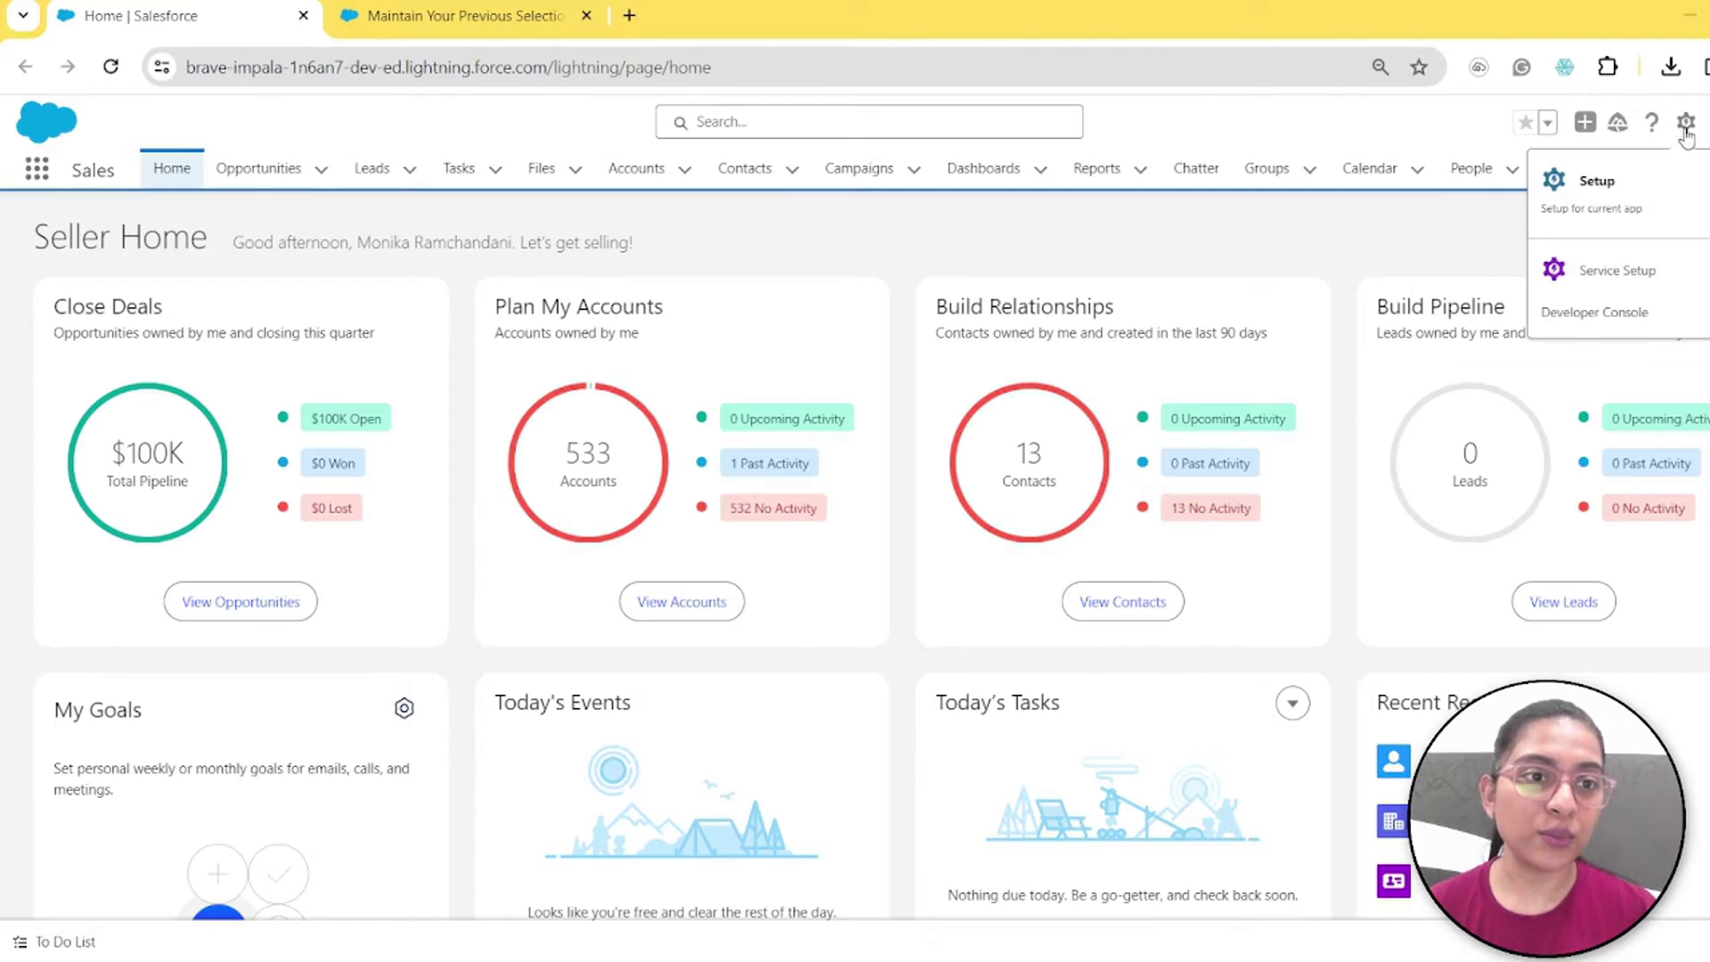
{"action": "left_click", "coordinate": [1594, 182]}
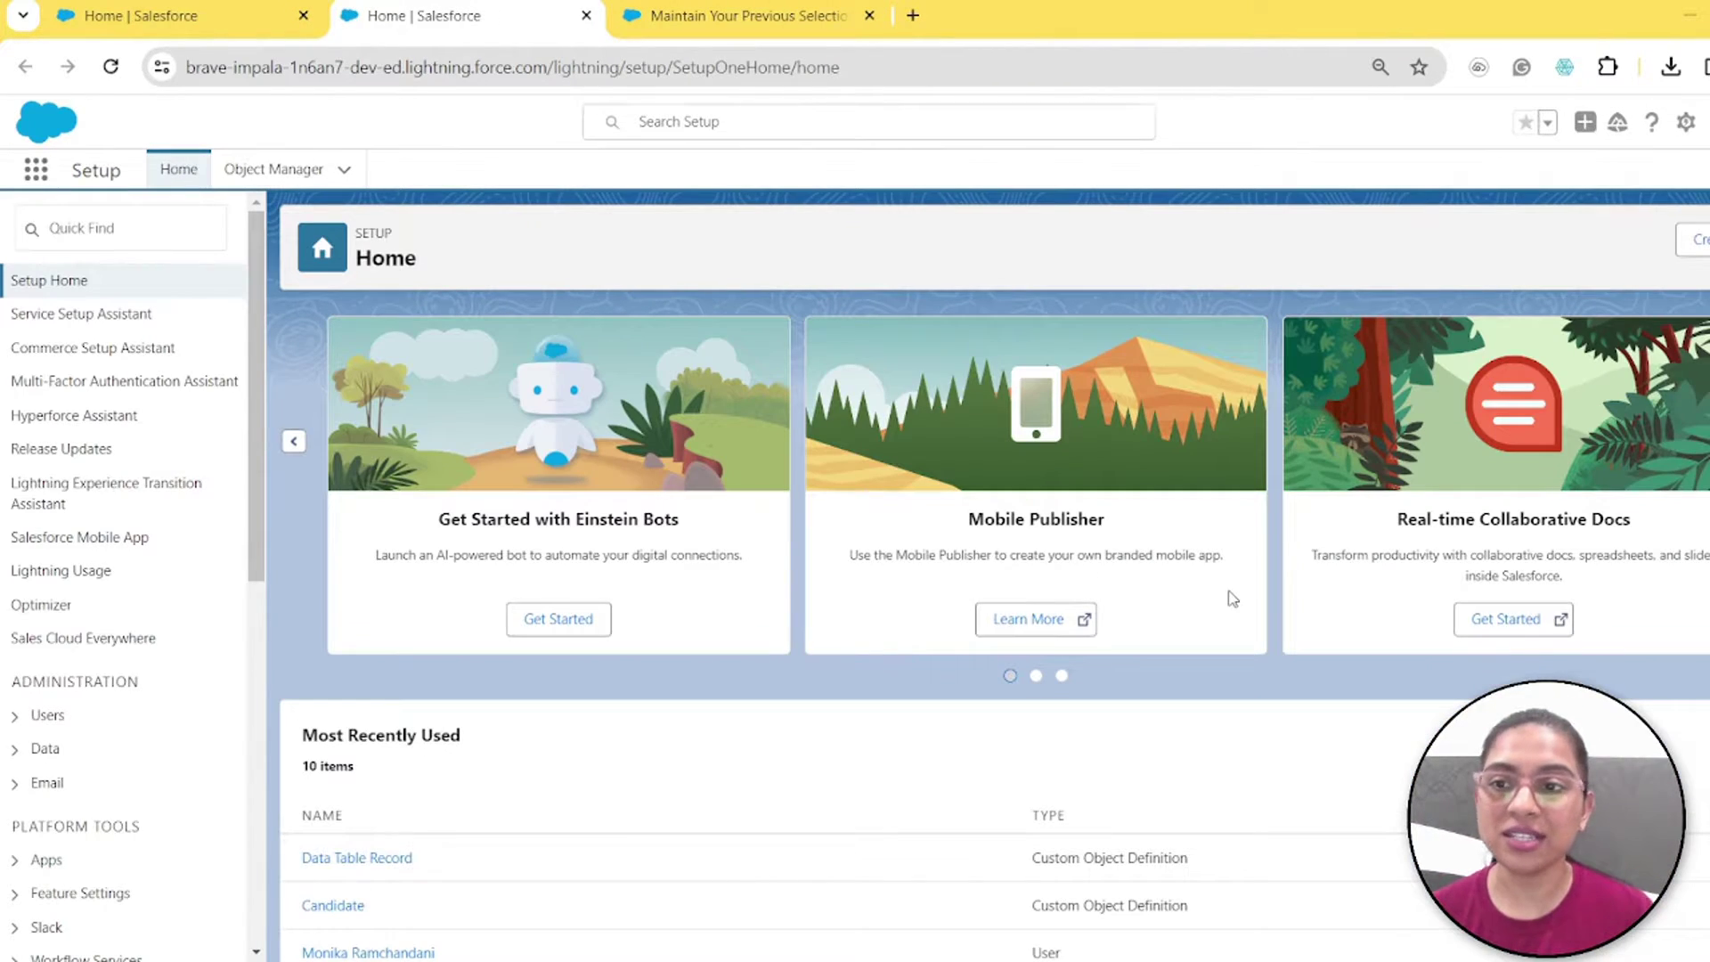
{"action": "left_click", "coordinate": [148, 235]}
{"action": "type", "text": "FLOW"}
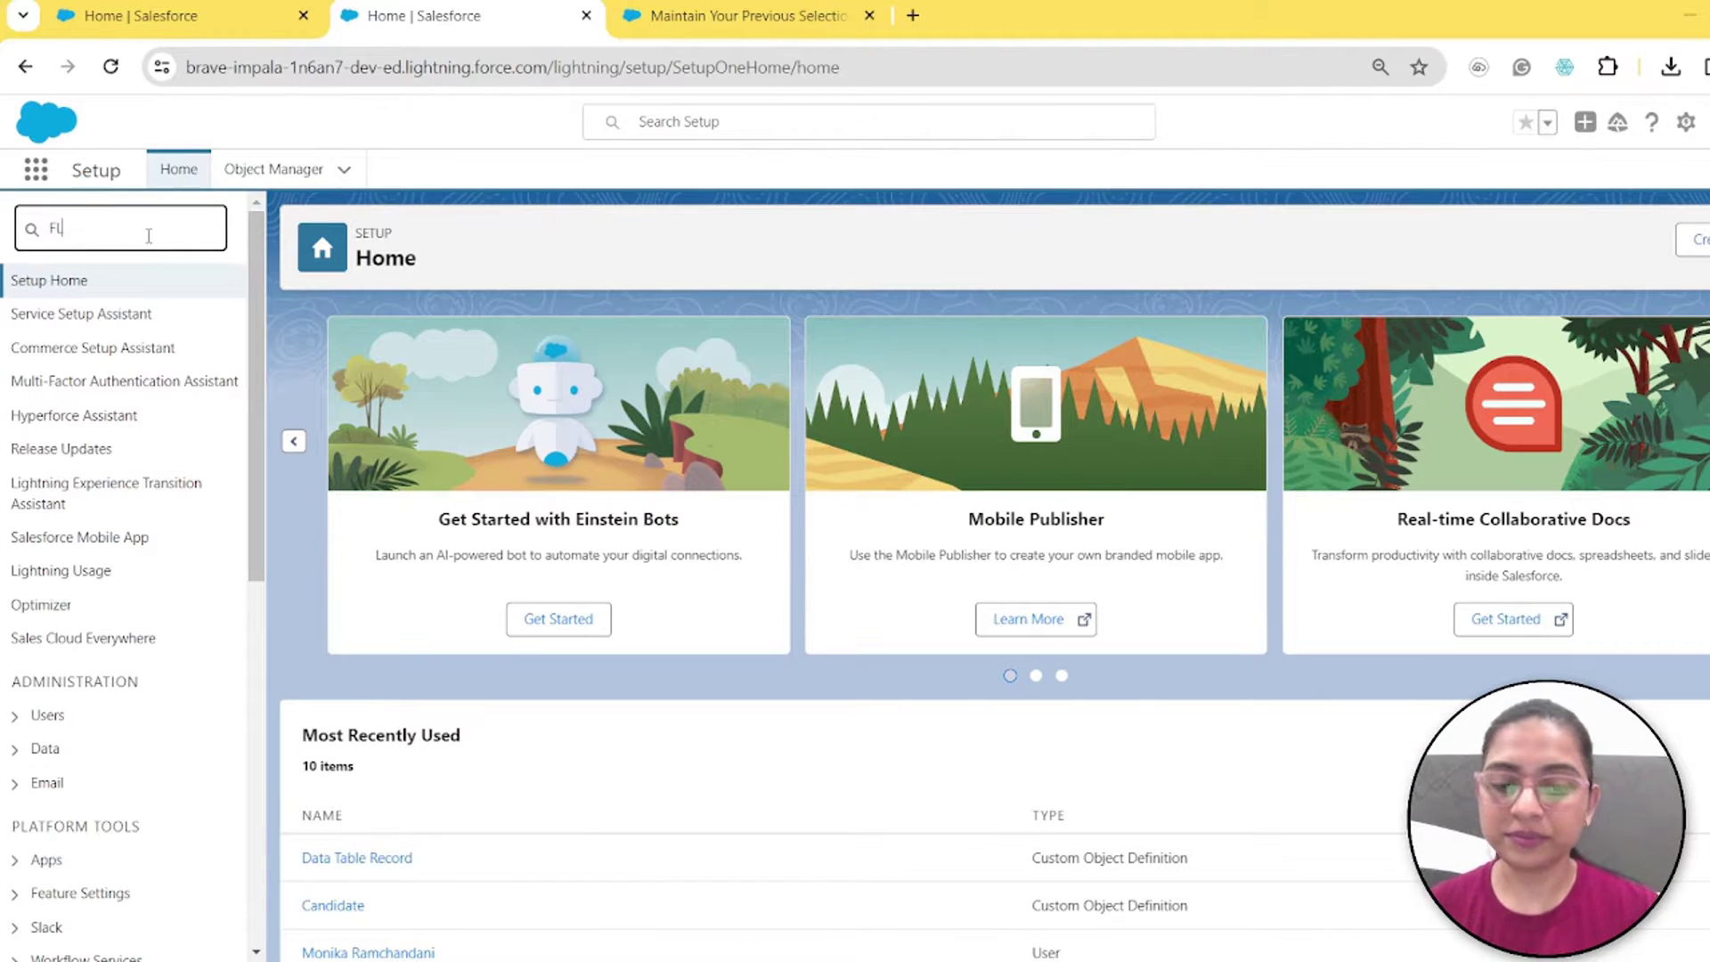
{"action": "left_click", "coordinate": [75, 556]}
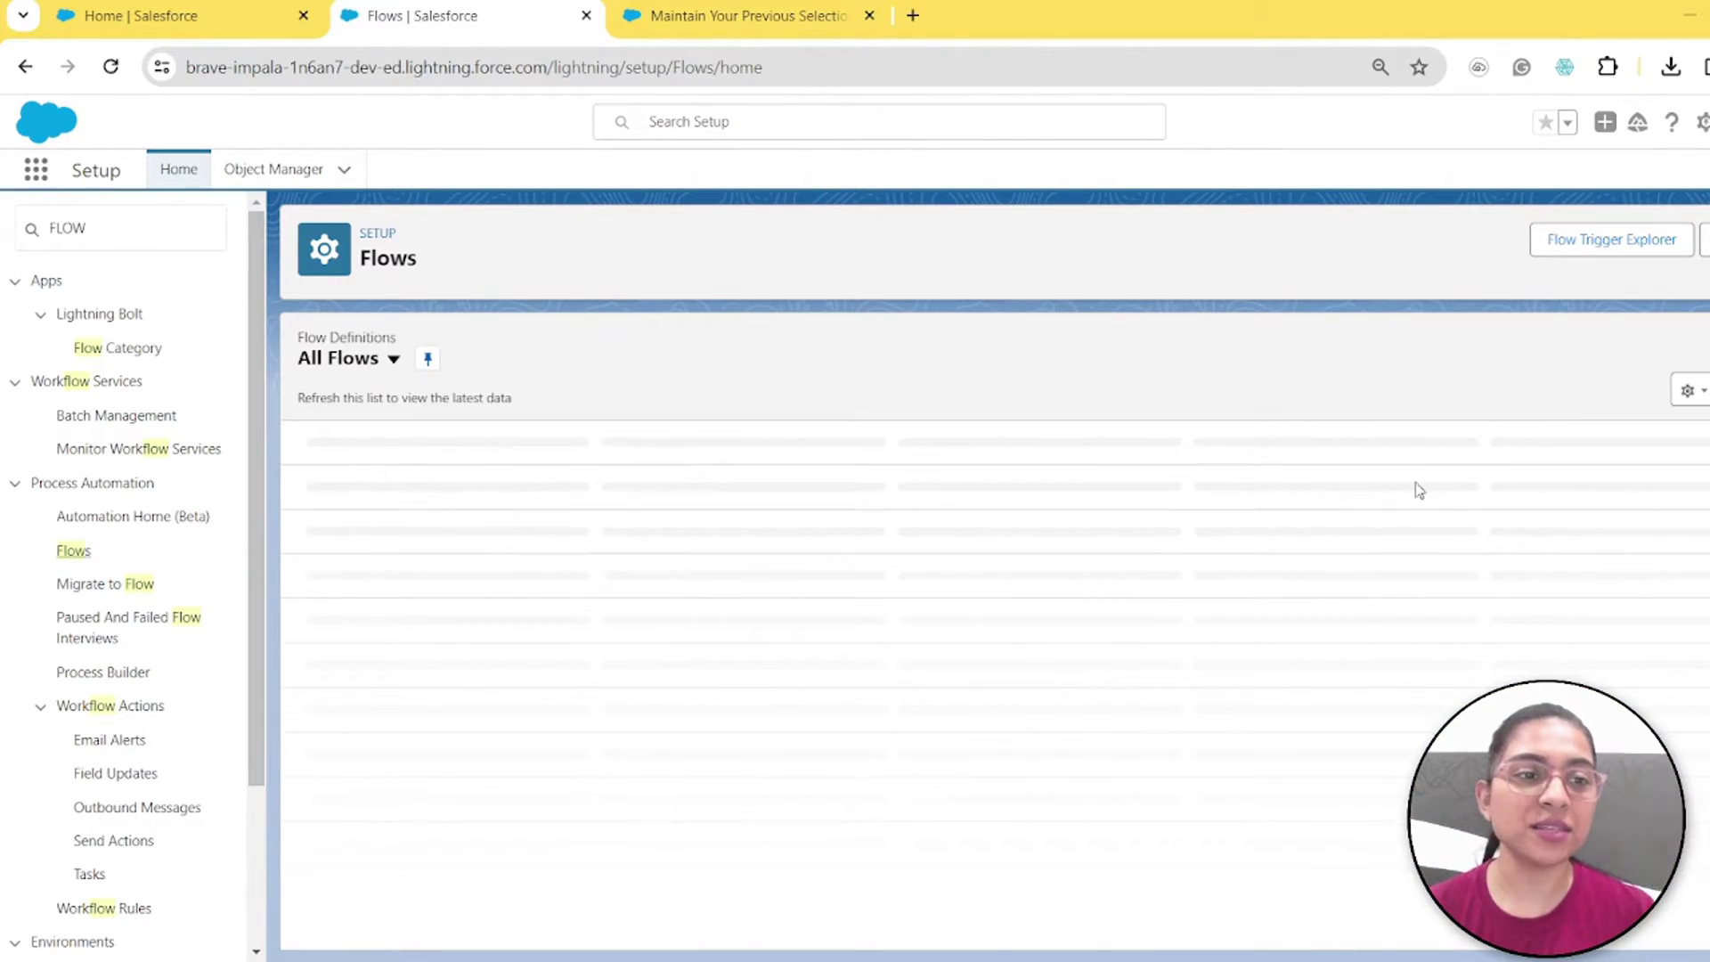
Step: Create a new screen flow and add a Get Records element between its start and end
{"action": "left_click", "coordinate": [1704, 239]}
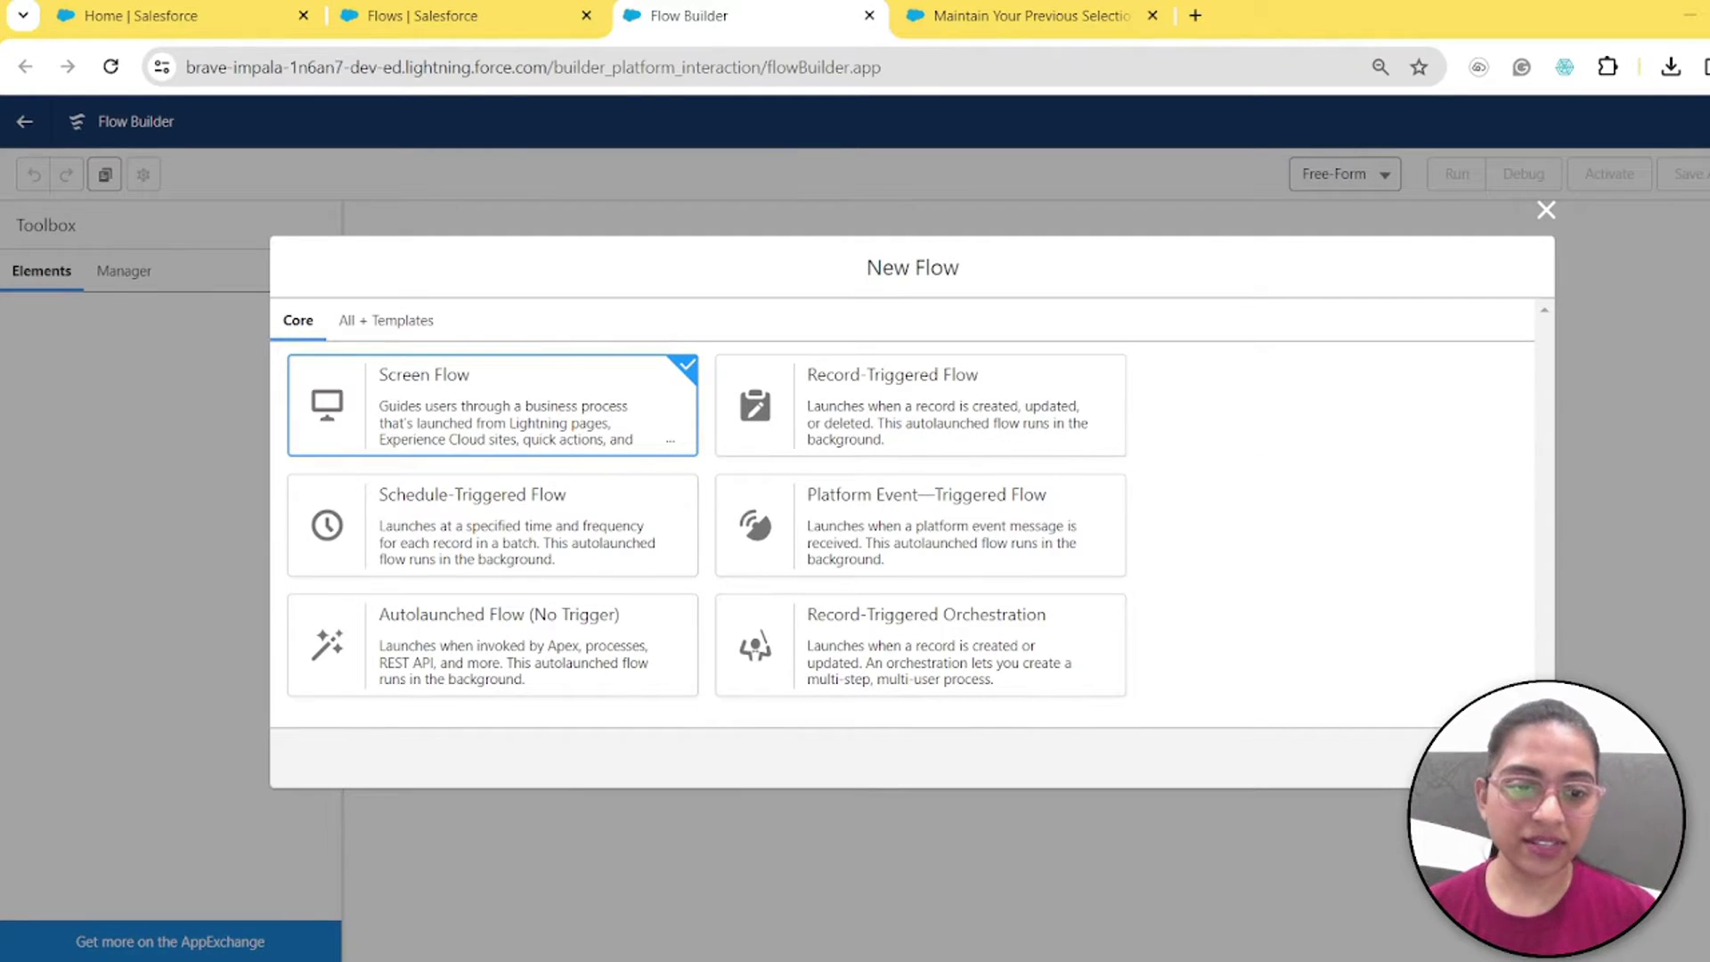
{"action": "left_click", "coordinate": [1506, 757]}
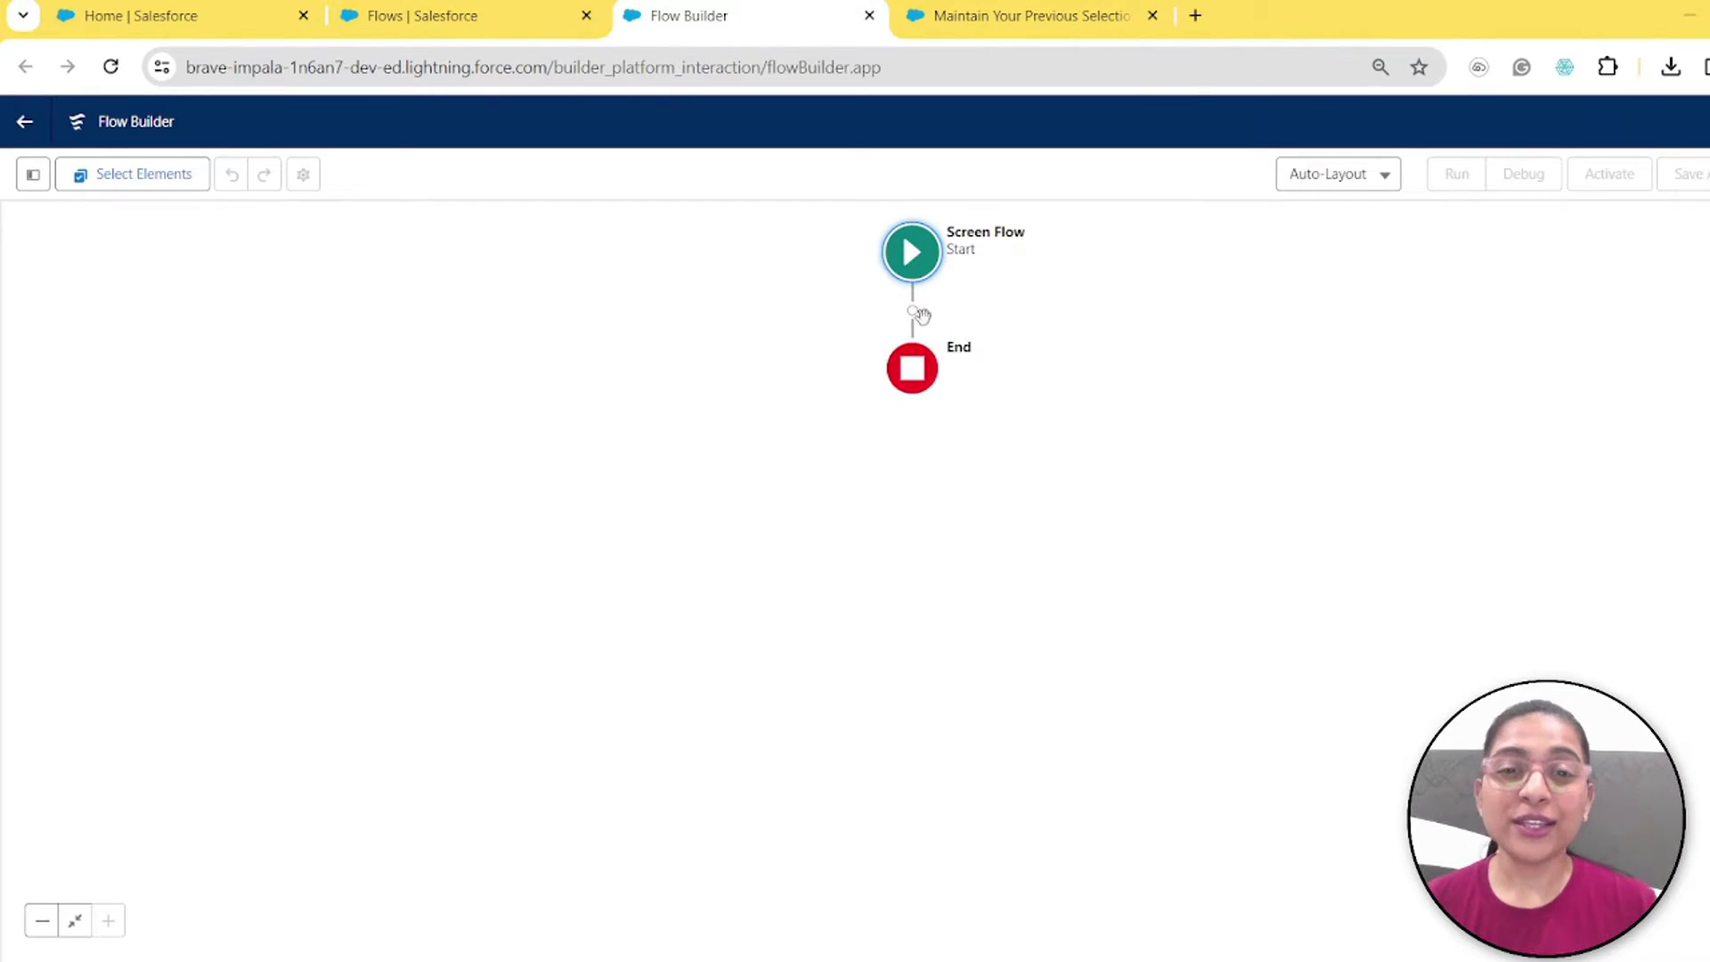
{"action": "left_click", "coordinate": [913, 311]}
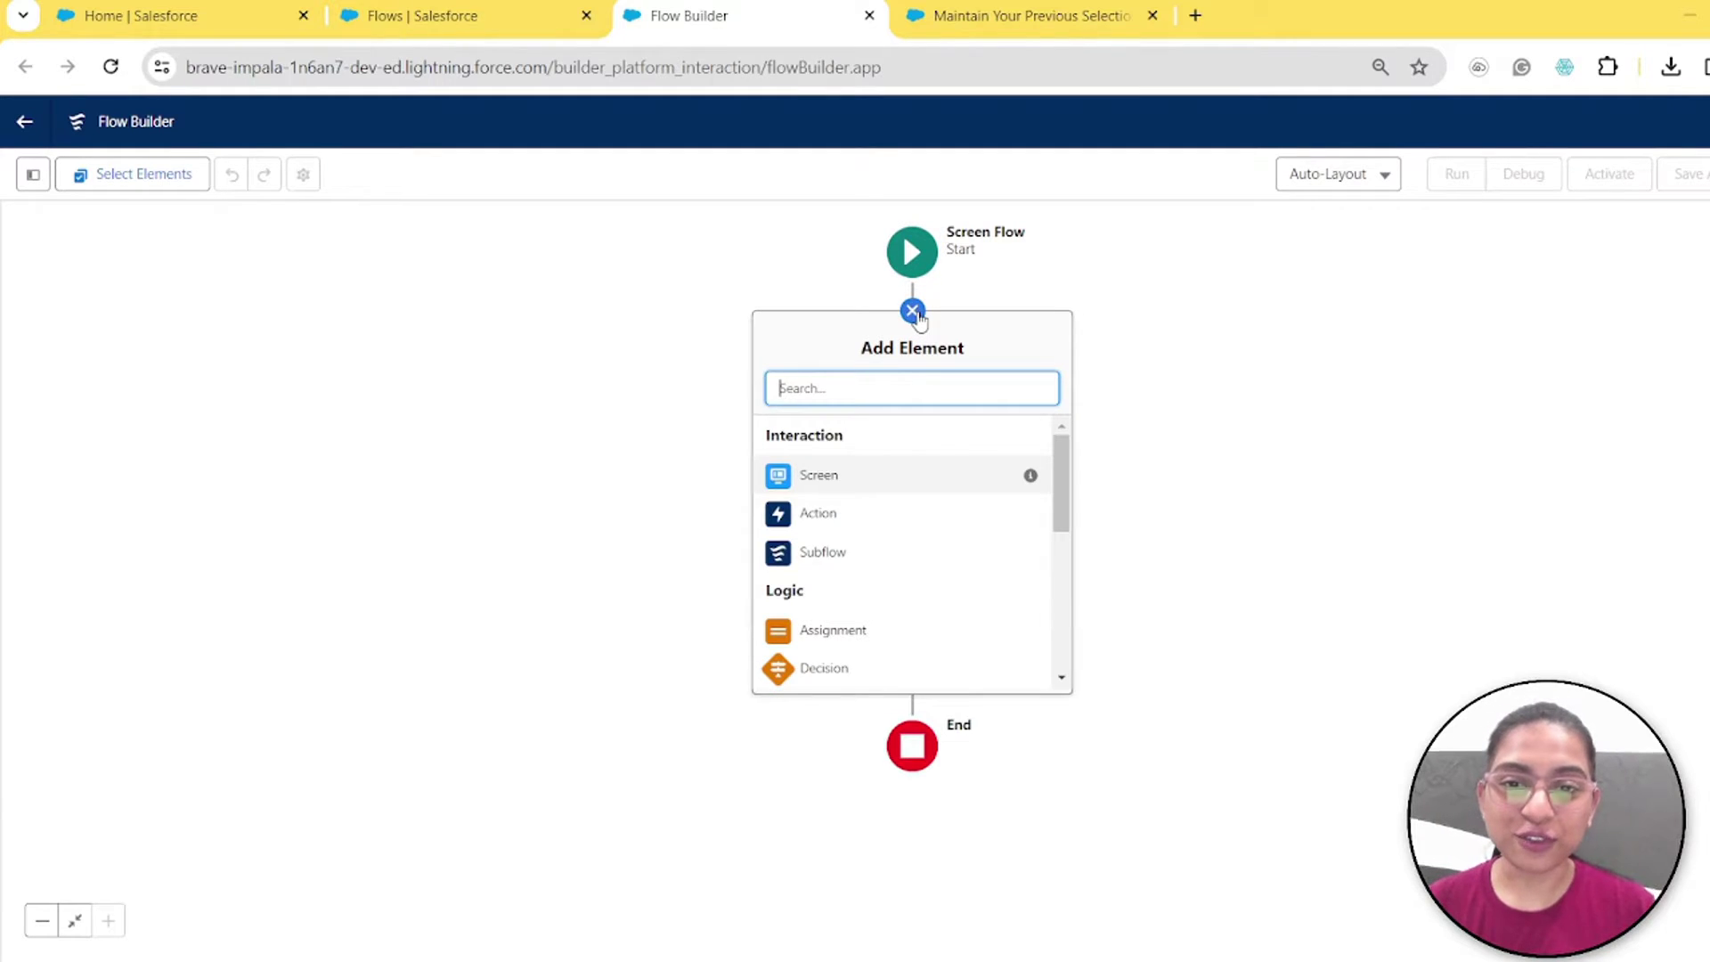
{"action": "type", "text": "get"}
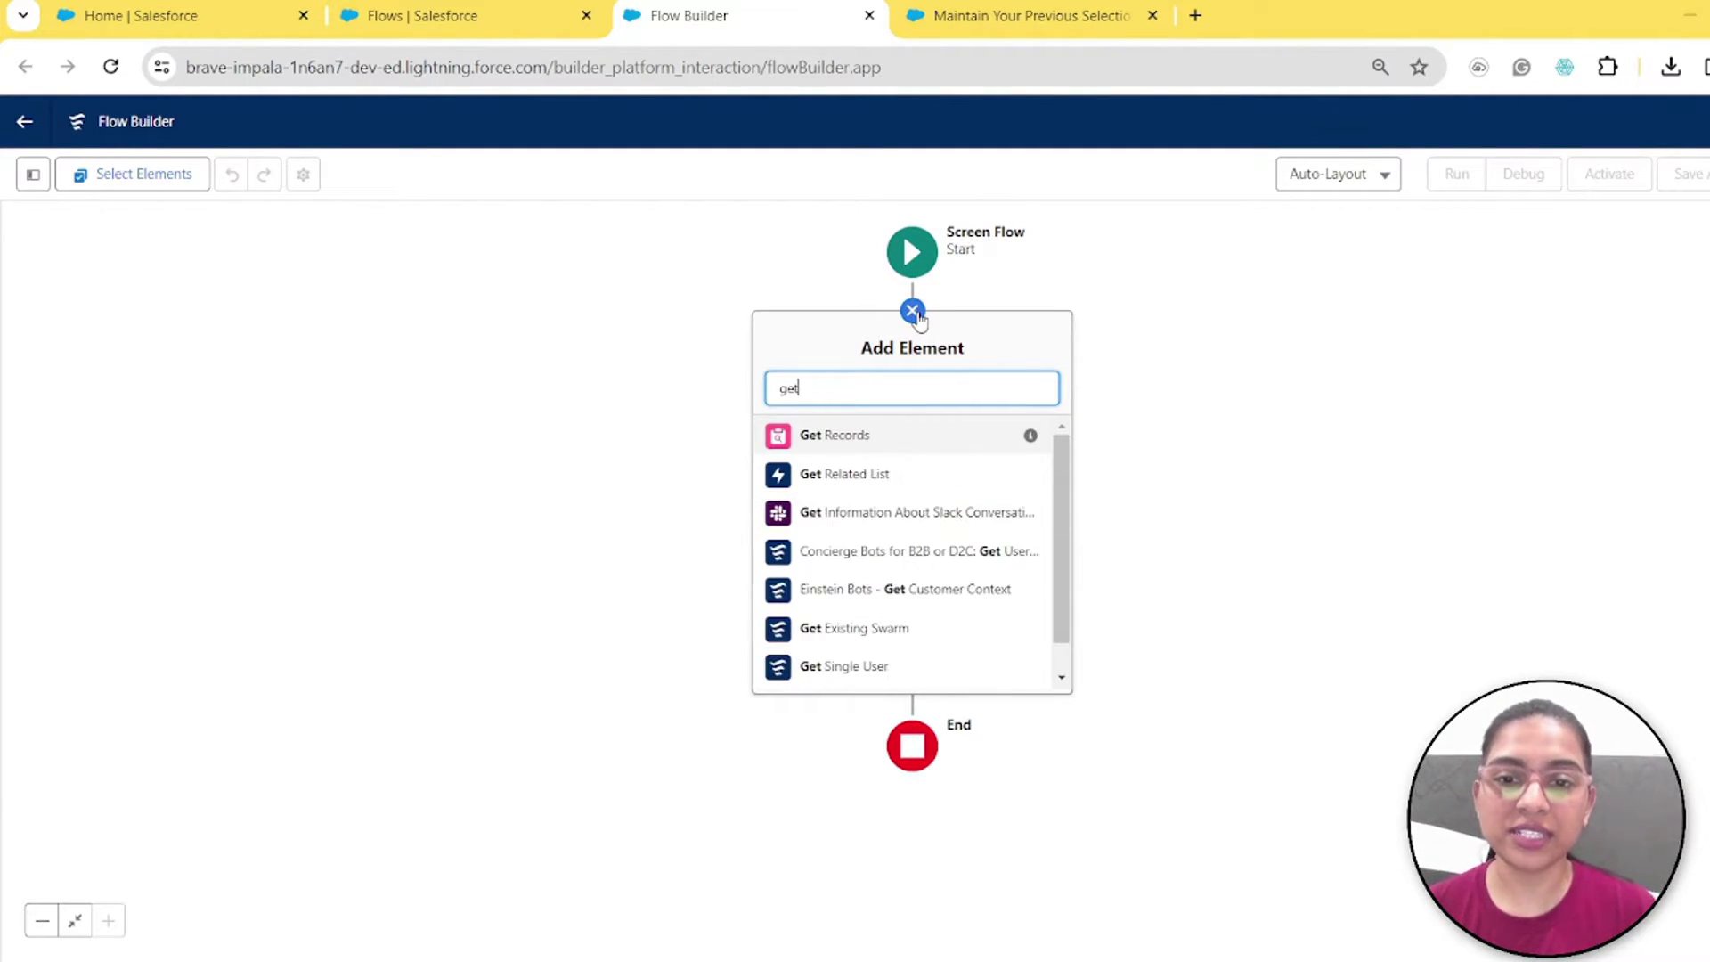
{"action": "left_click", "coordinate": [832, 432]}
Step: Label the Get Records element Get Account and set its object to Account
{"action": "left_click", "coordinate": [1181, 307]}
{"action": "type", "text": "Get Account"}
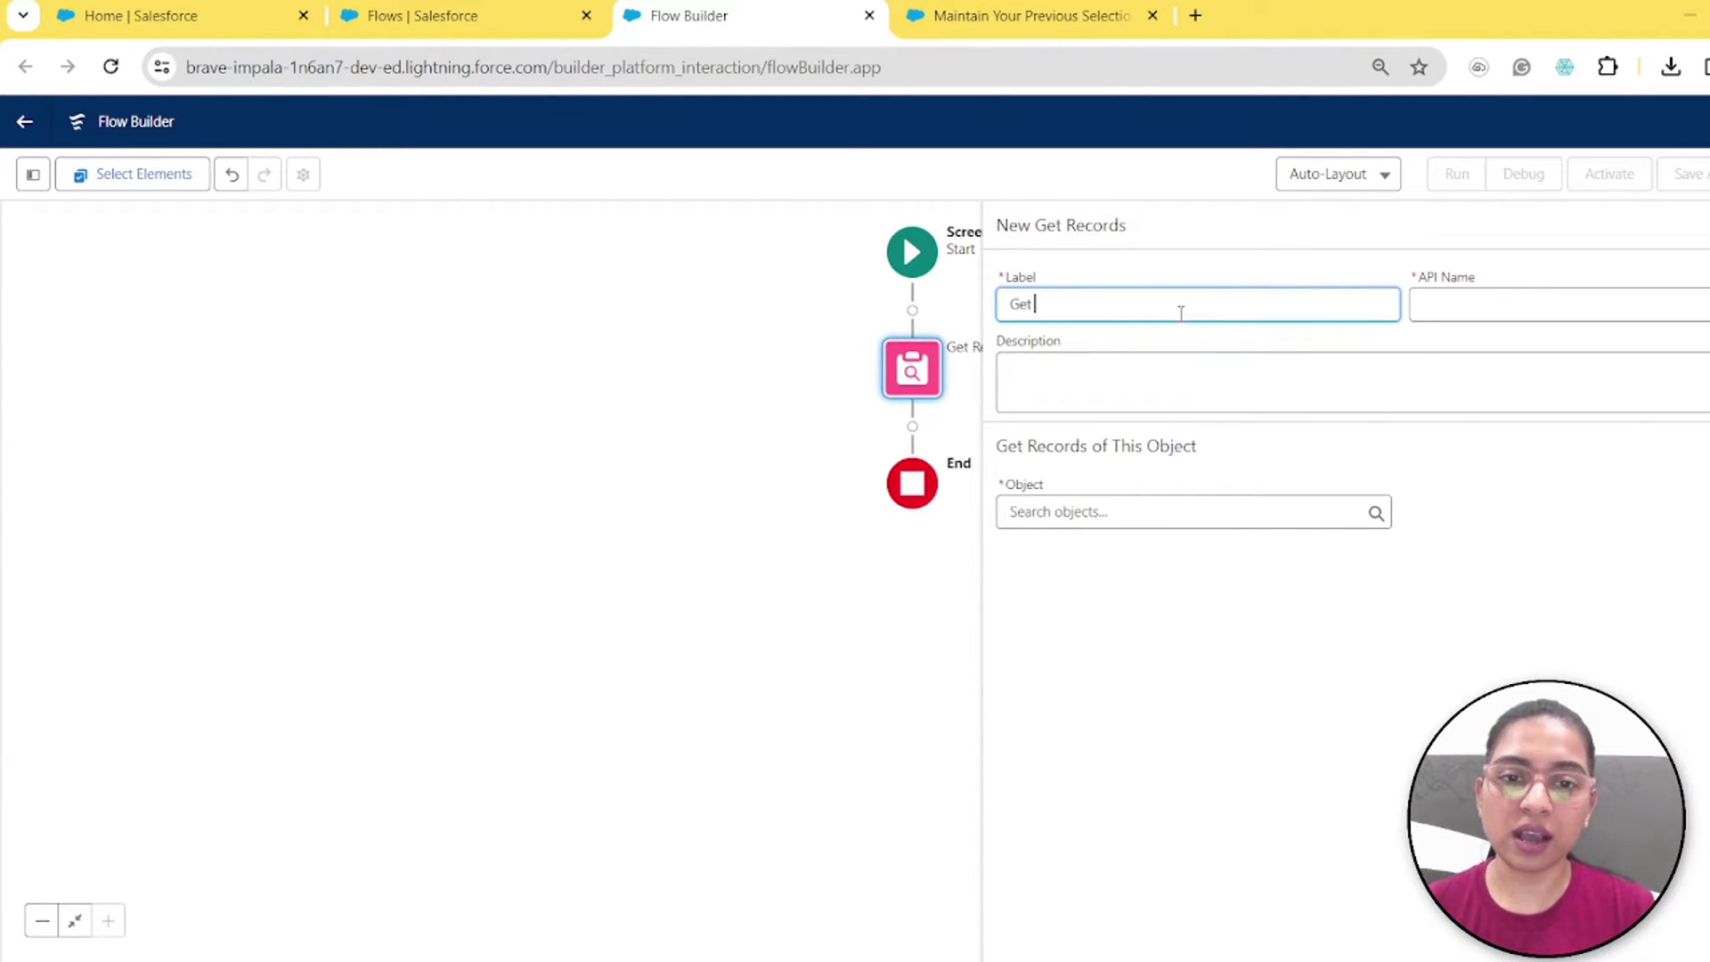
{"action": "key", "text": "Tab"}
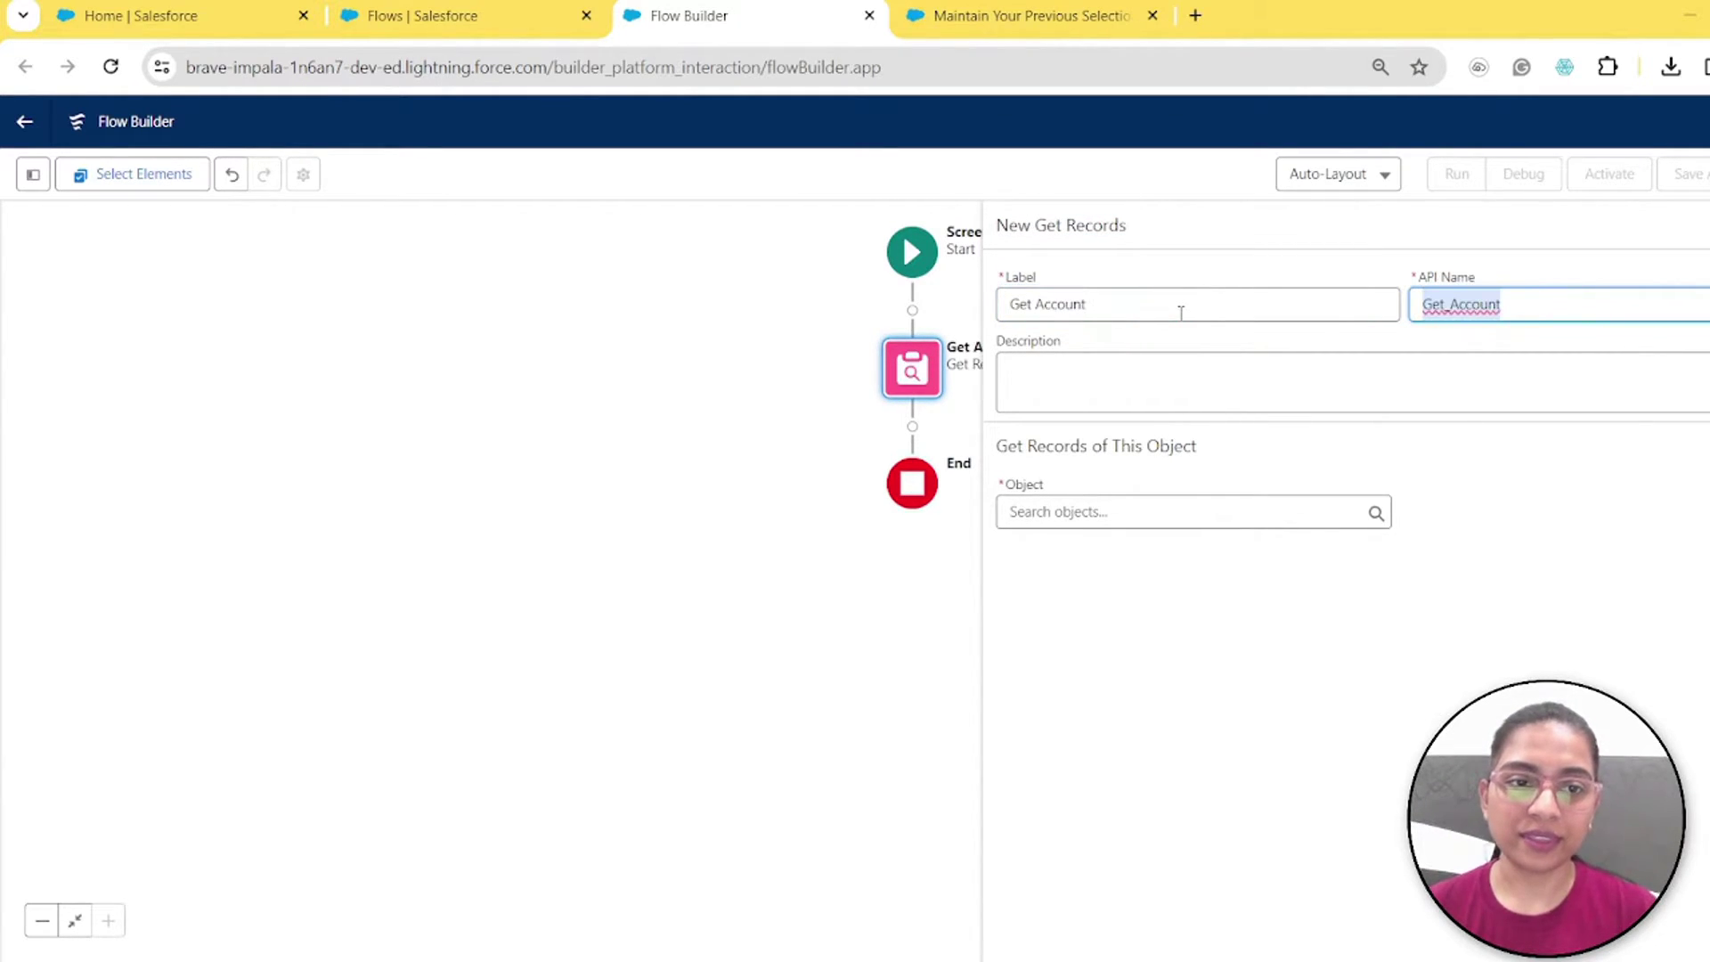
{"action": "left_click", "coordinate": [1140, 504]}
{"action": "type", "text": "acc"}
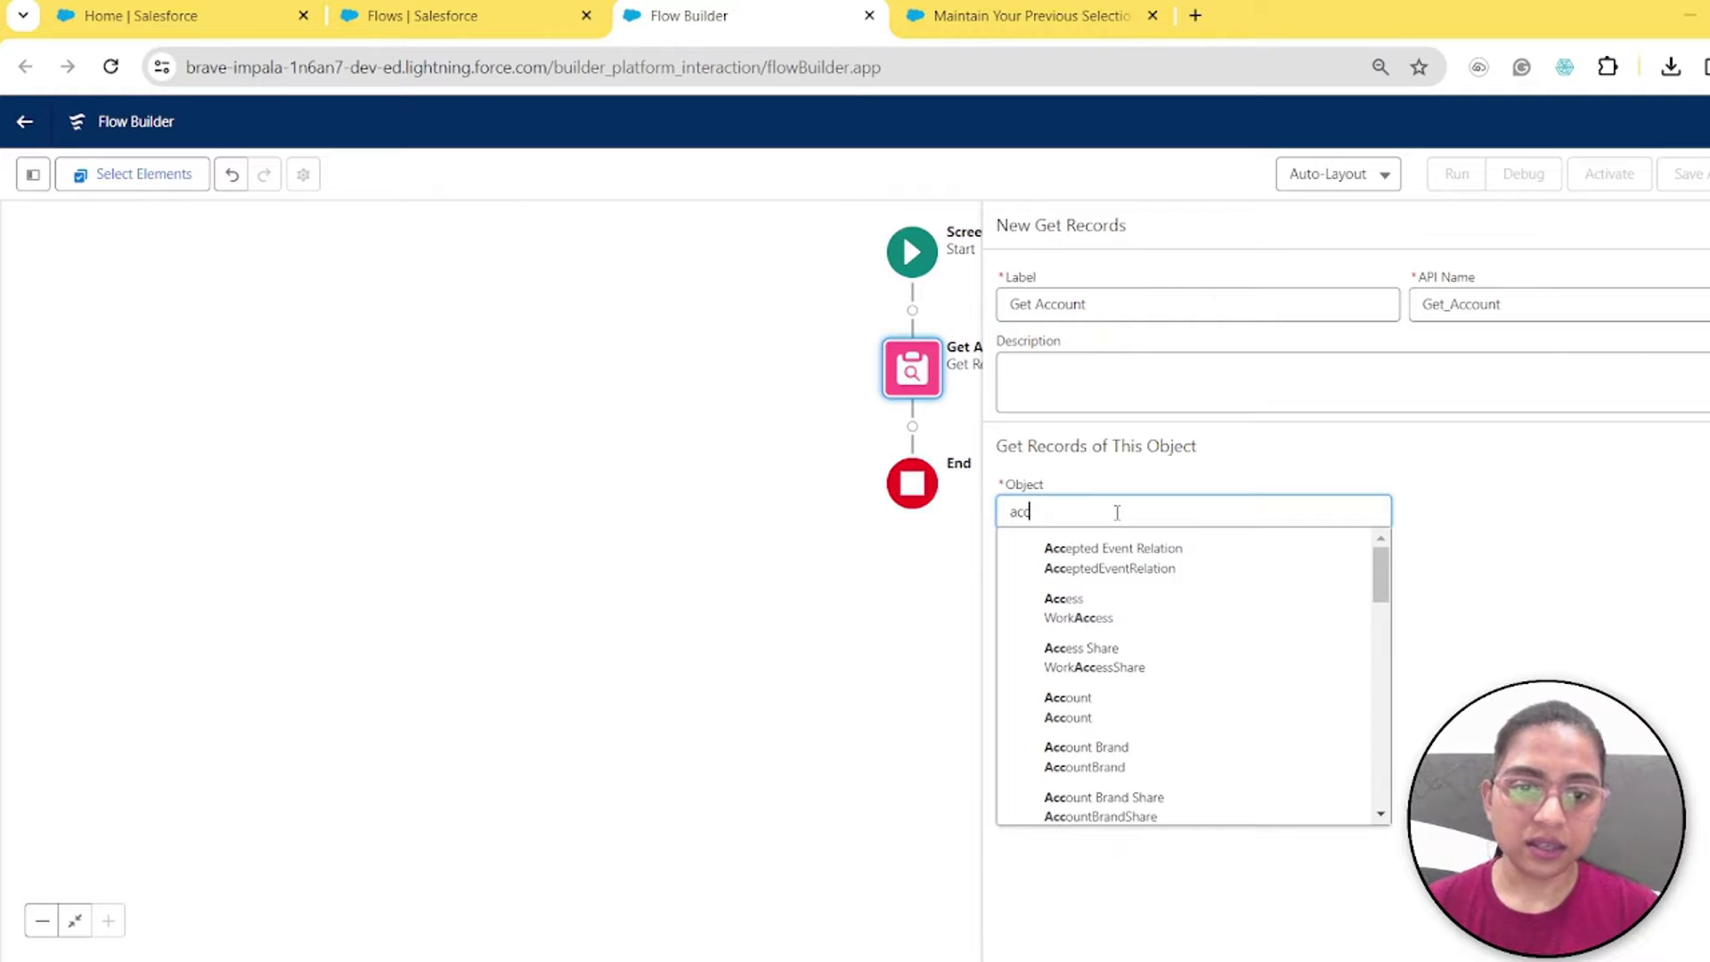
{"action": "left_click", "coordinate": [1098, 708]}
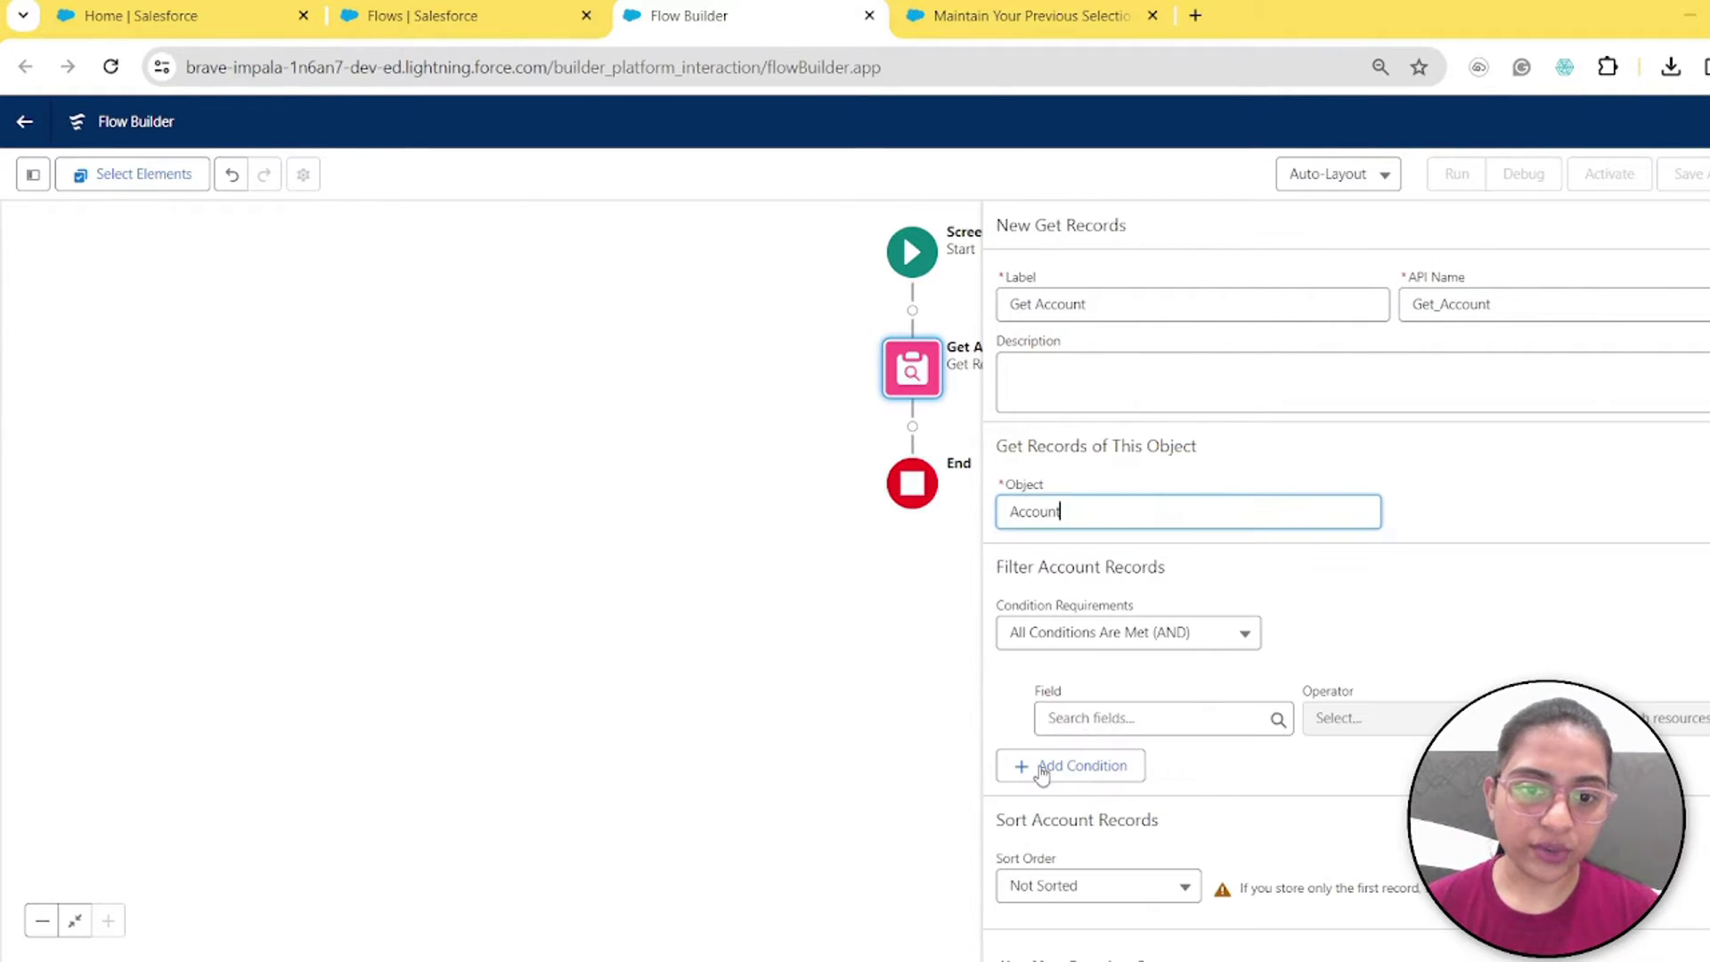
Step: Configure Get Account to retrieve all Account records without filter conditions and to store all records
{"action": "left_click", "coordinate": [1187, 649]}
{"action": "left_click", "coordinate": [1103, 685]}
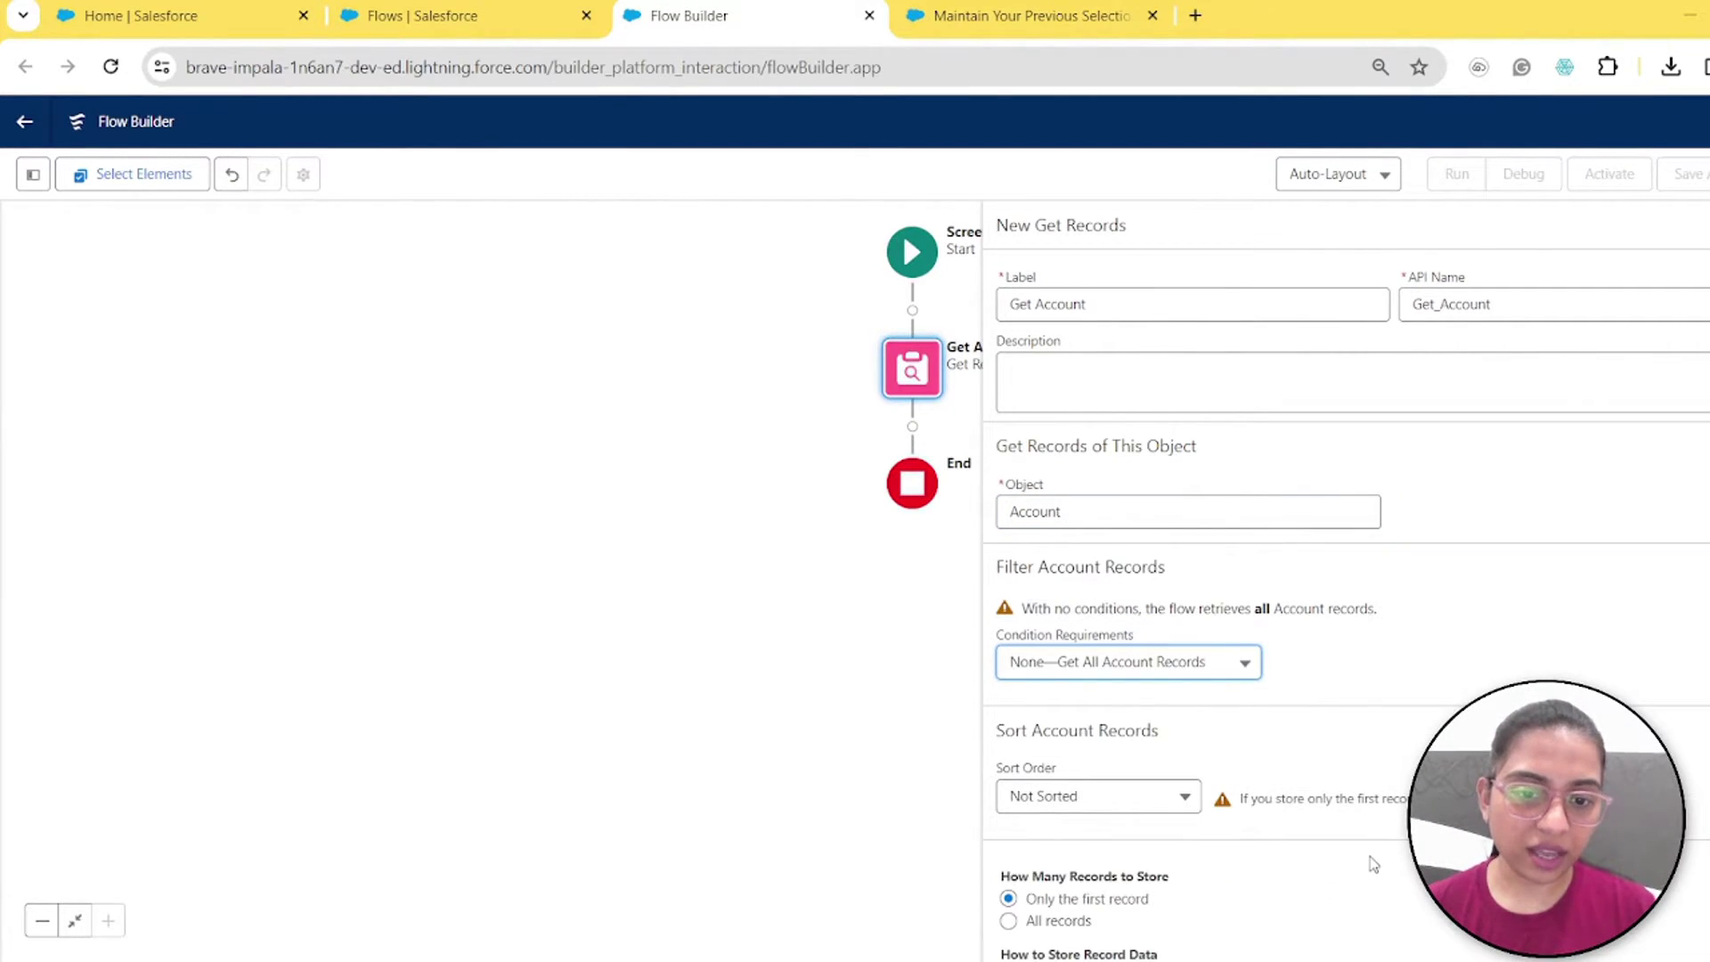
{"action": "scroll", "coordinate": [1291, 855], "scroll_direction": "down", "scroll_amount": 1}
{"action": "left_click", "coordinate": [1048, 851]}
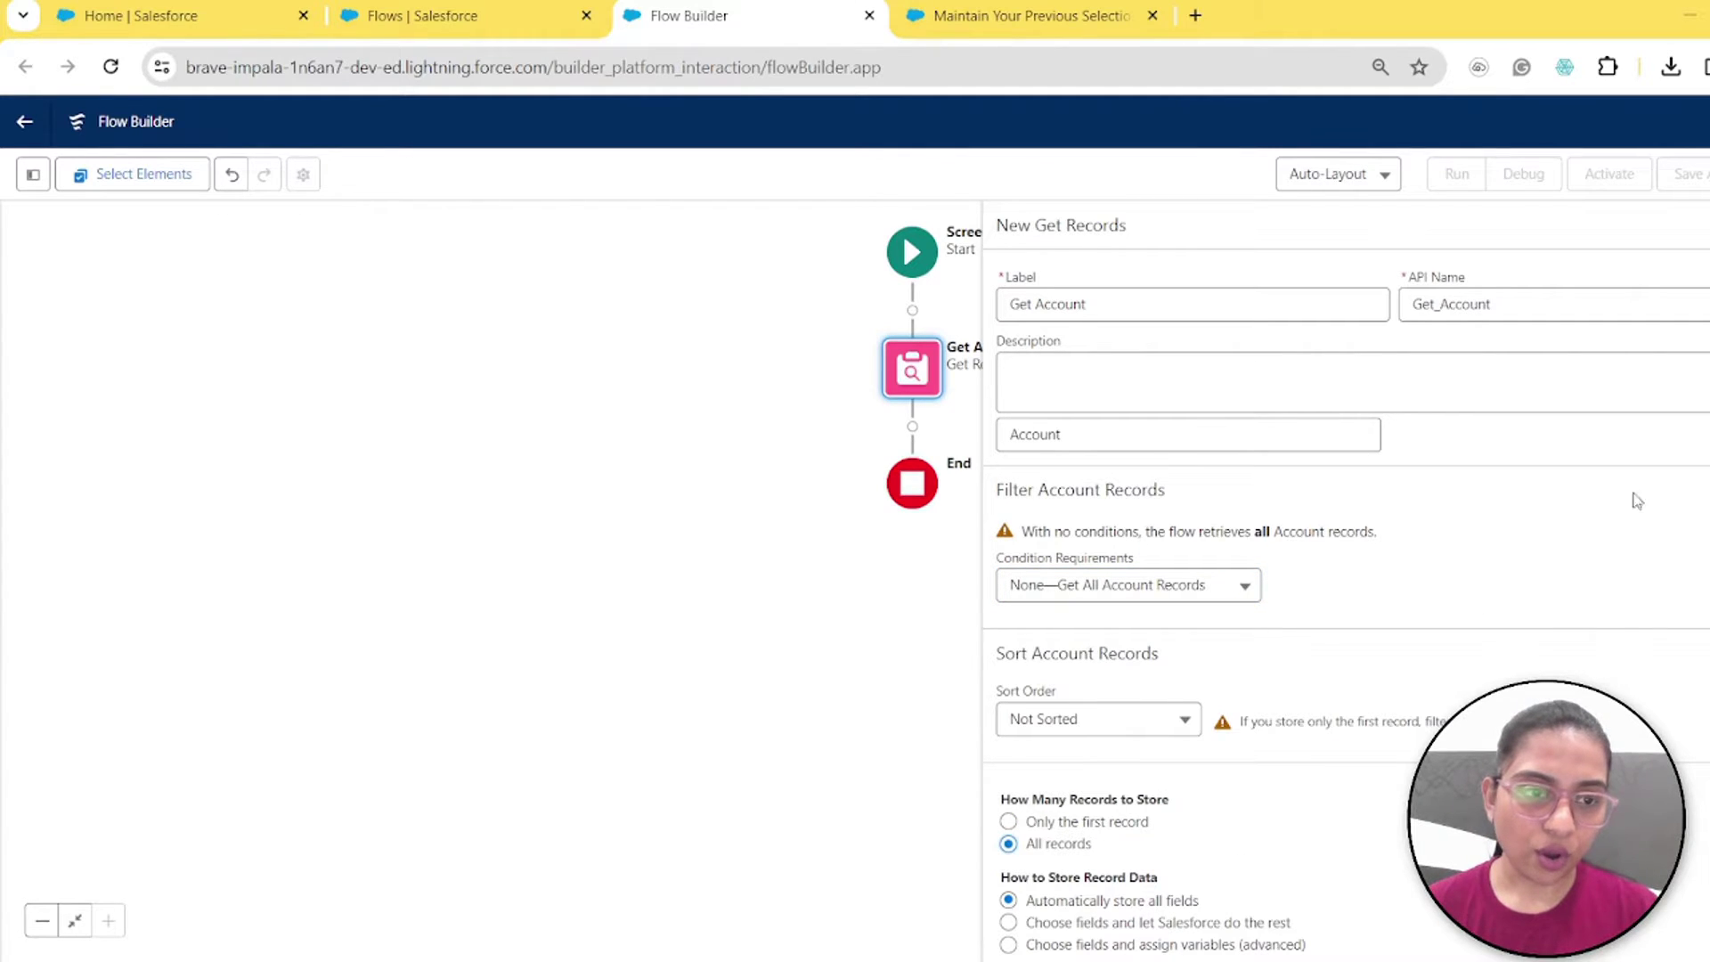
Step: Add a Screen element after Get Account and place a Data Table component on it
{"action": "left_click", "coordinate": [911, 428]}
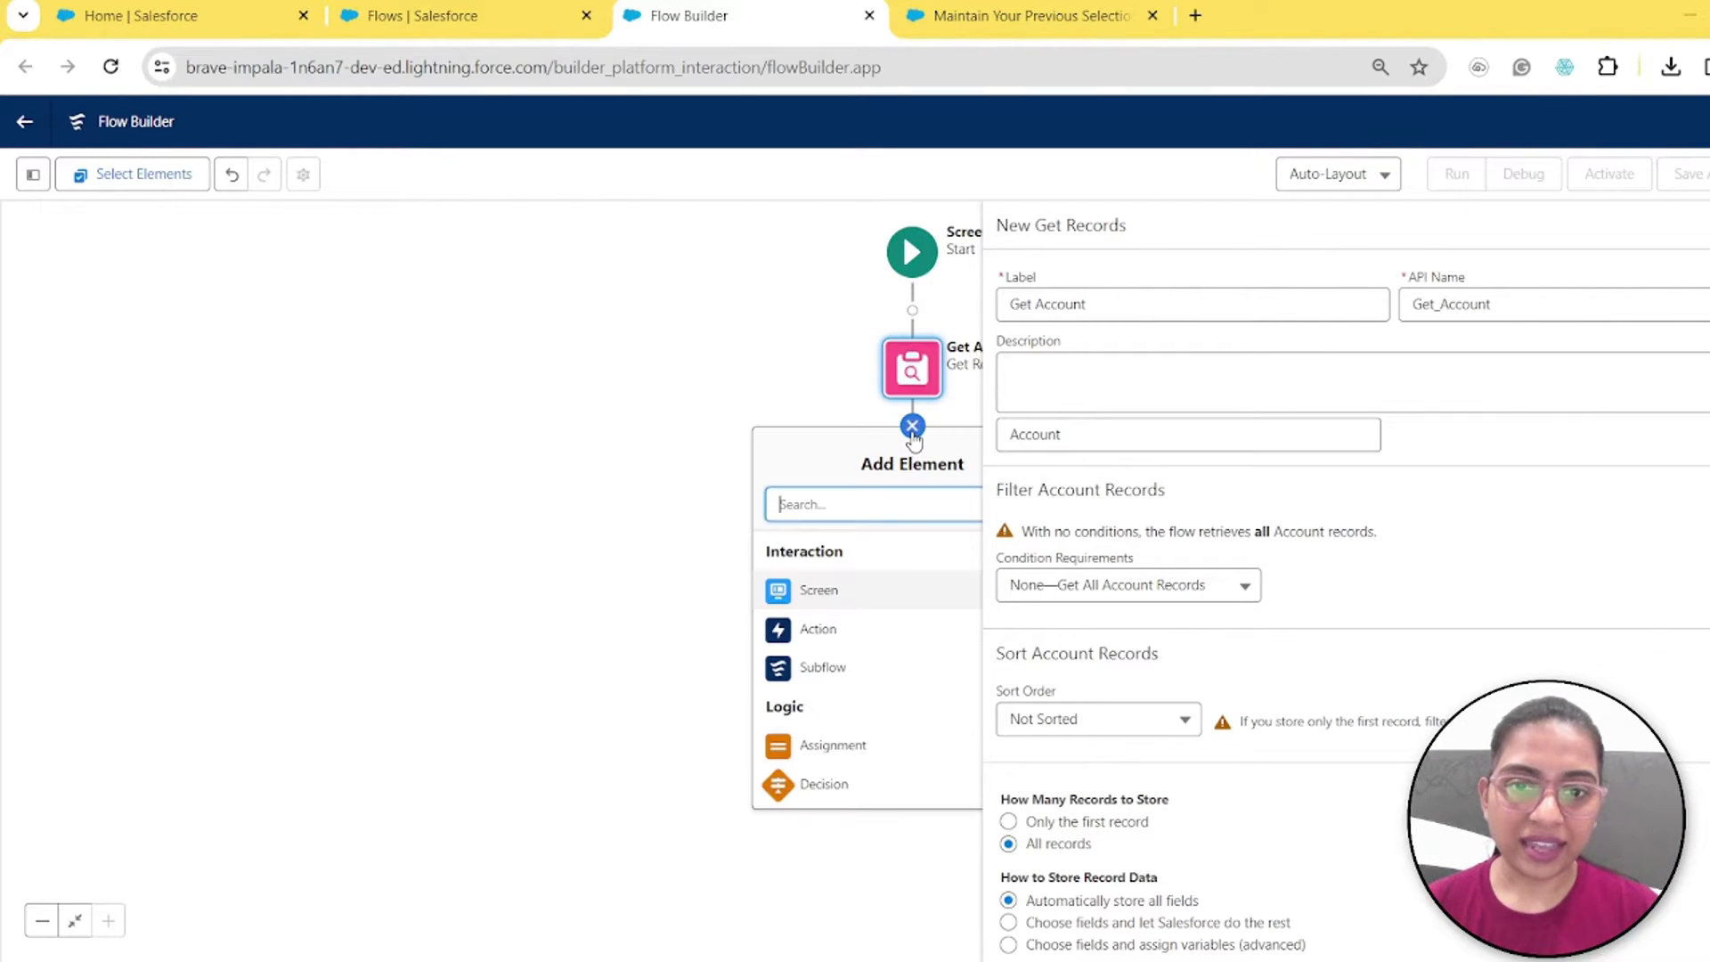
{"action": "left_click", "coordinate": [814, 595]}
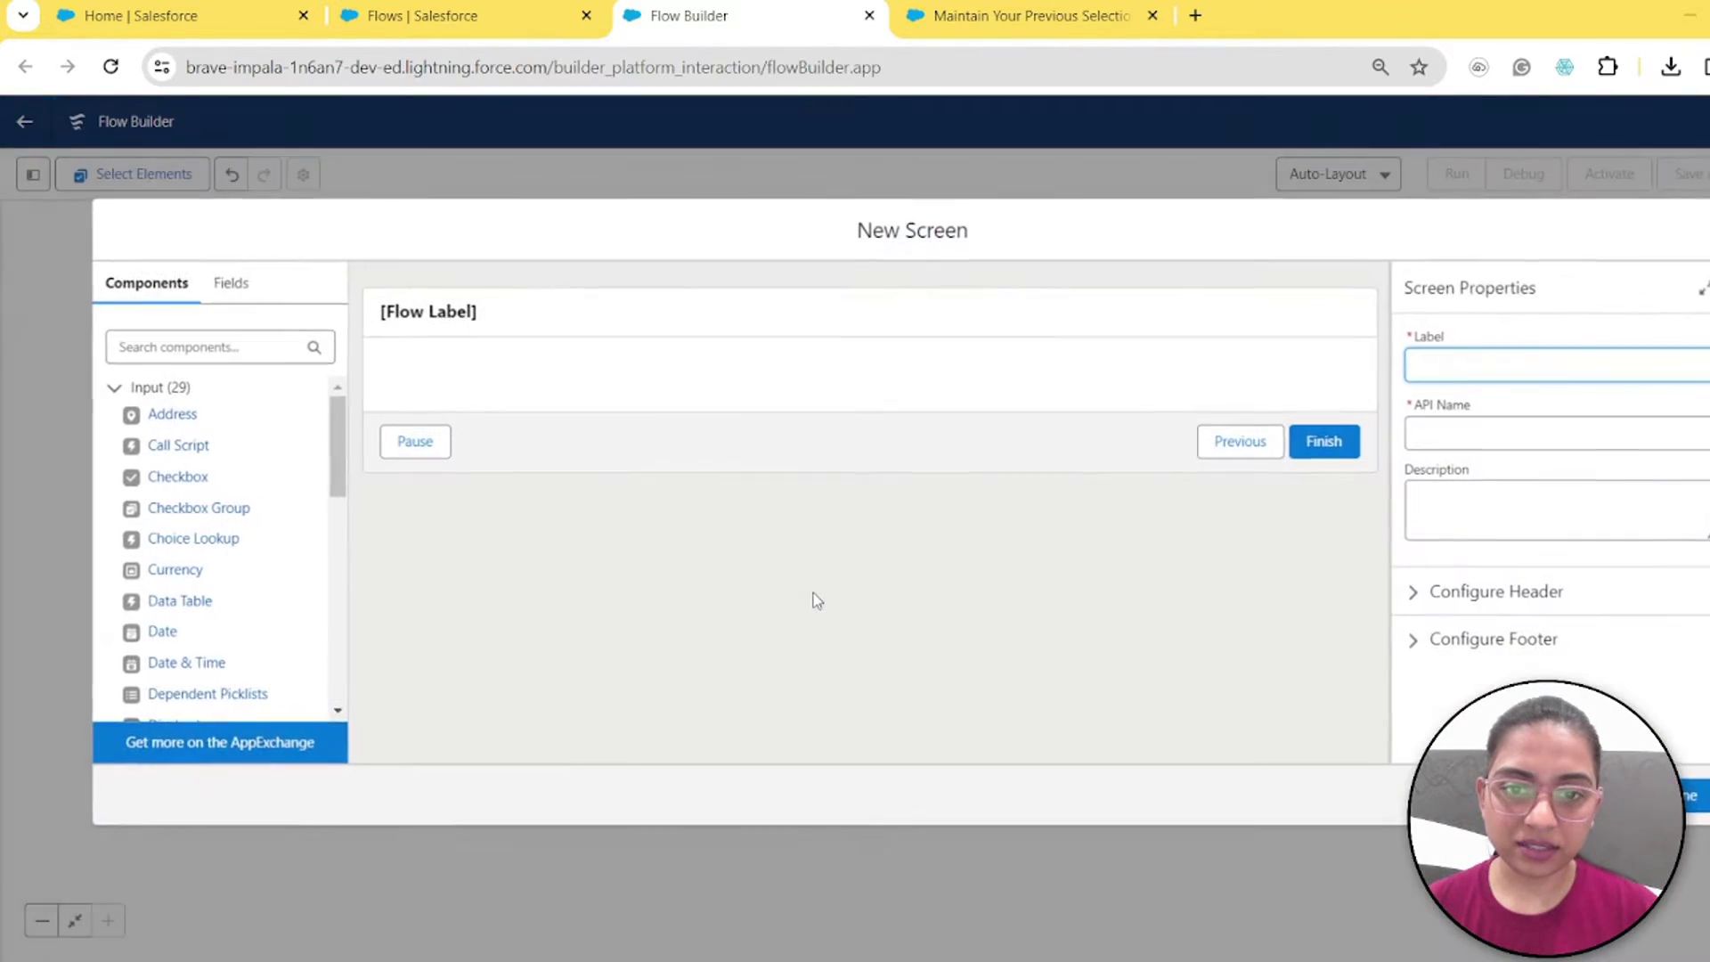
{"action": "left_click", "coordinate": [232, 337]}
{"action": "type", "text": "data"}
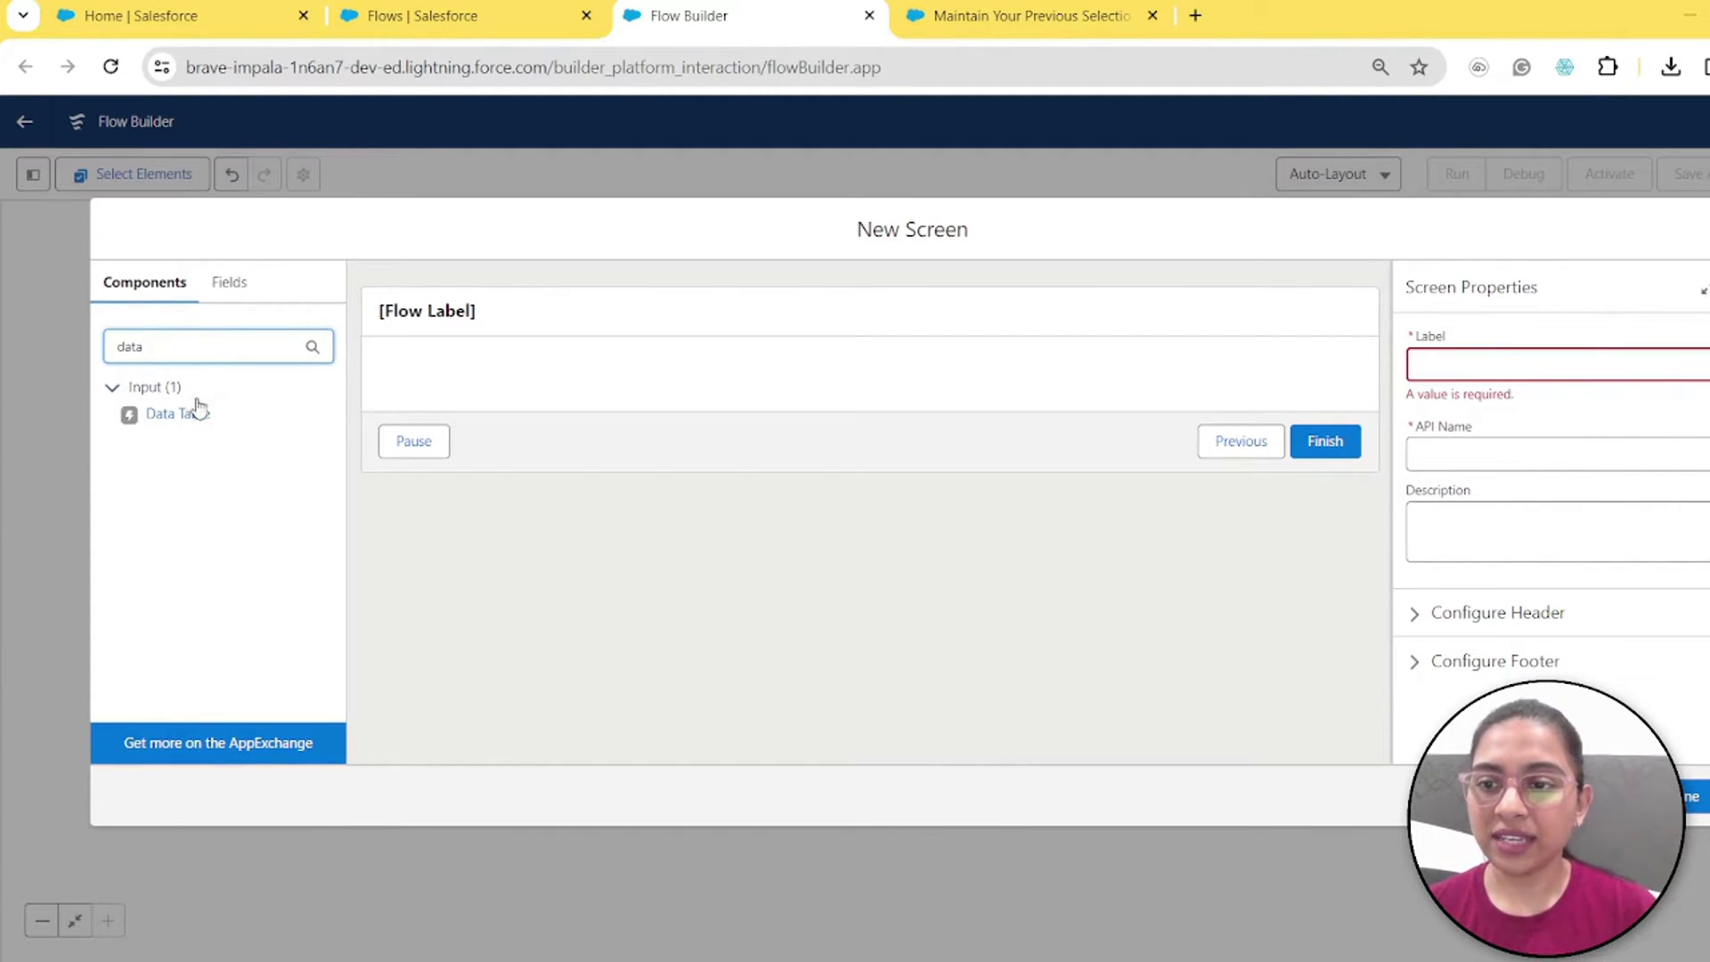
{"action": "left_click_drag", "start_coordinate": [197, 408], "coordinate": [428, 382]}
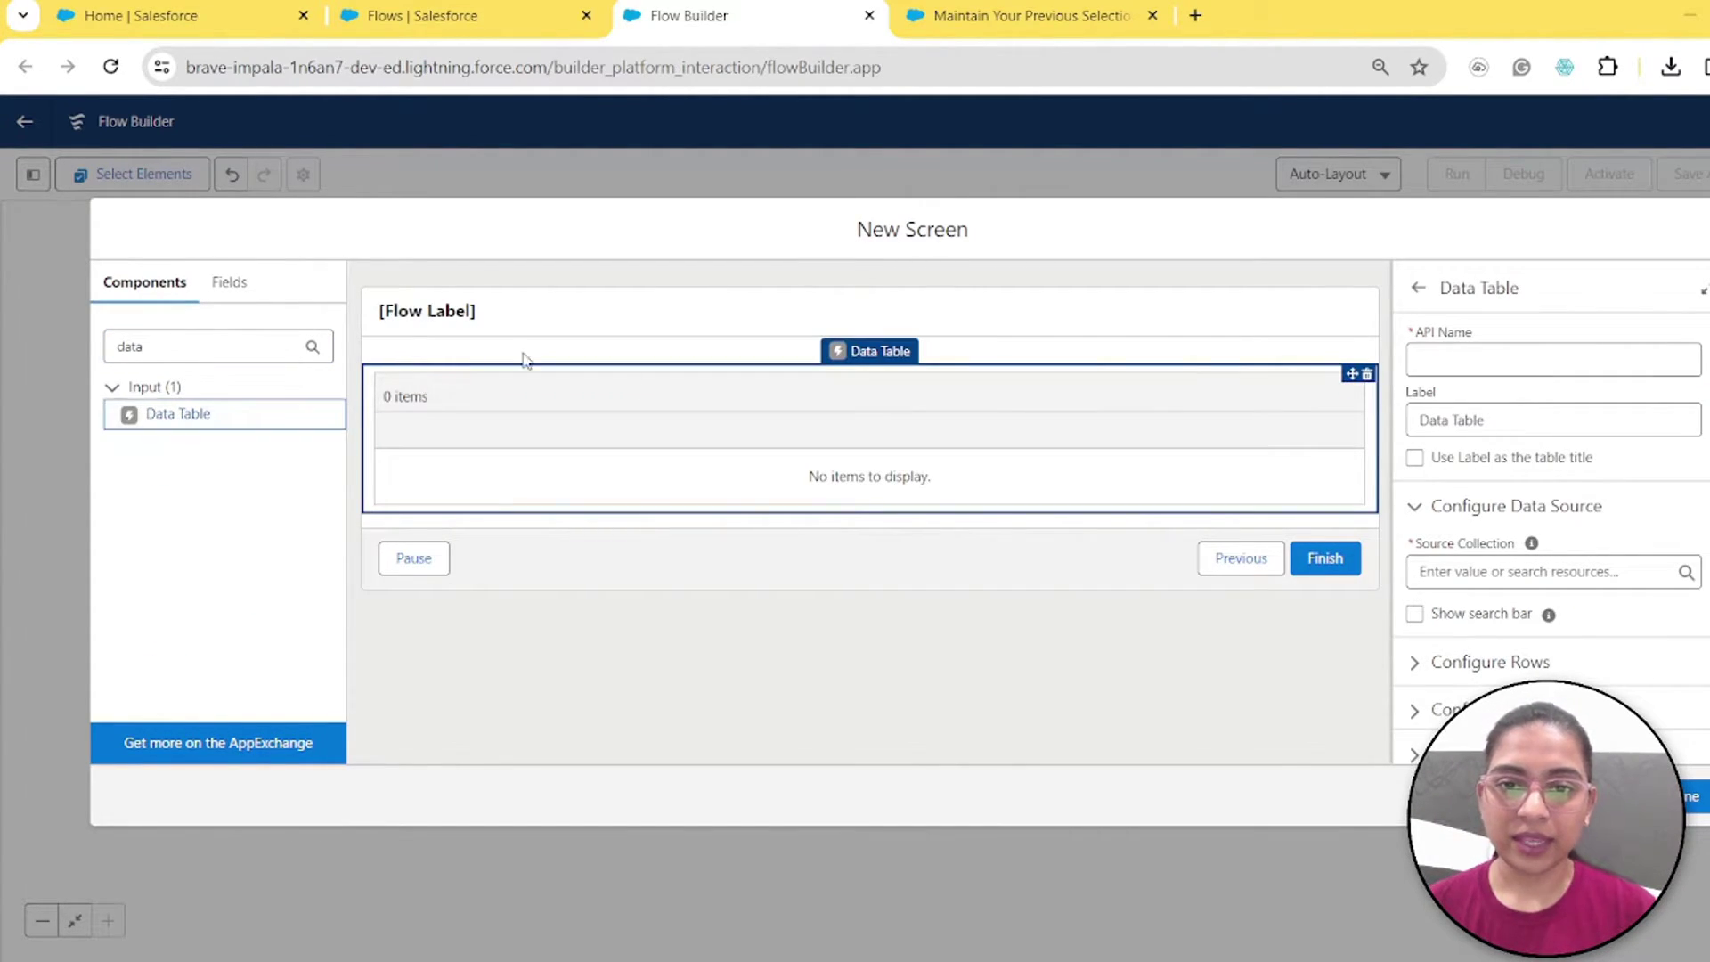
Step: Give the data table the API name AccountRecords and the label Accounts, using the label as the table title
{"action": "left_click", "coordinate": [1475, 367]}
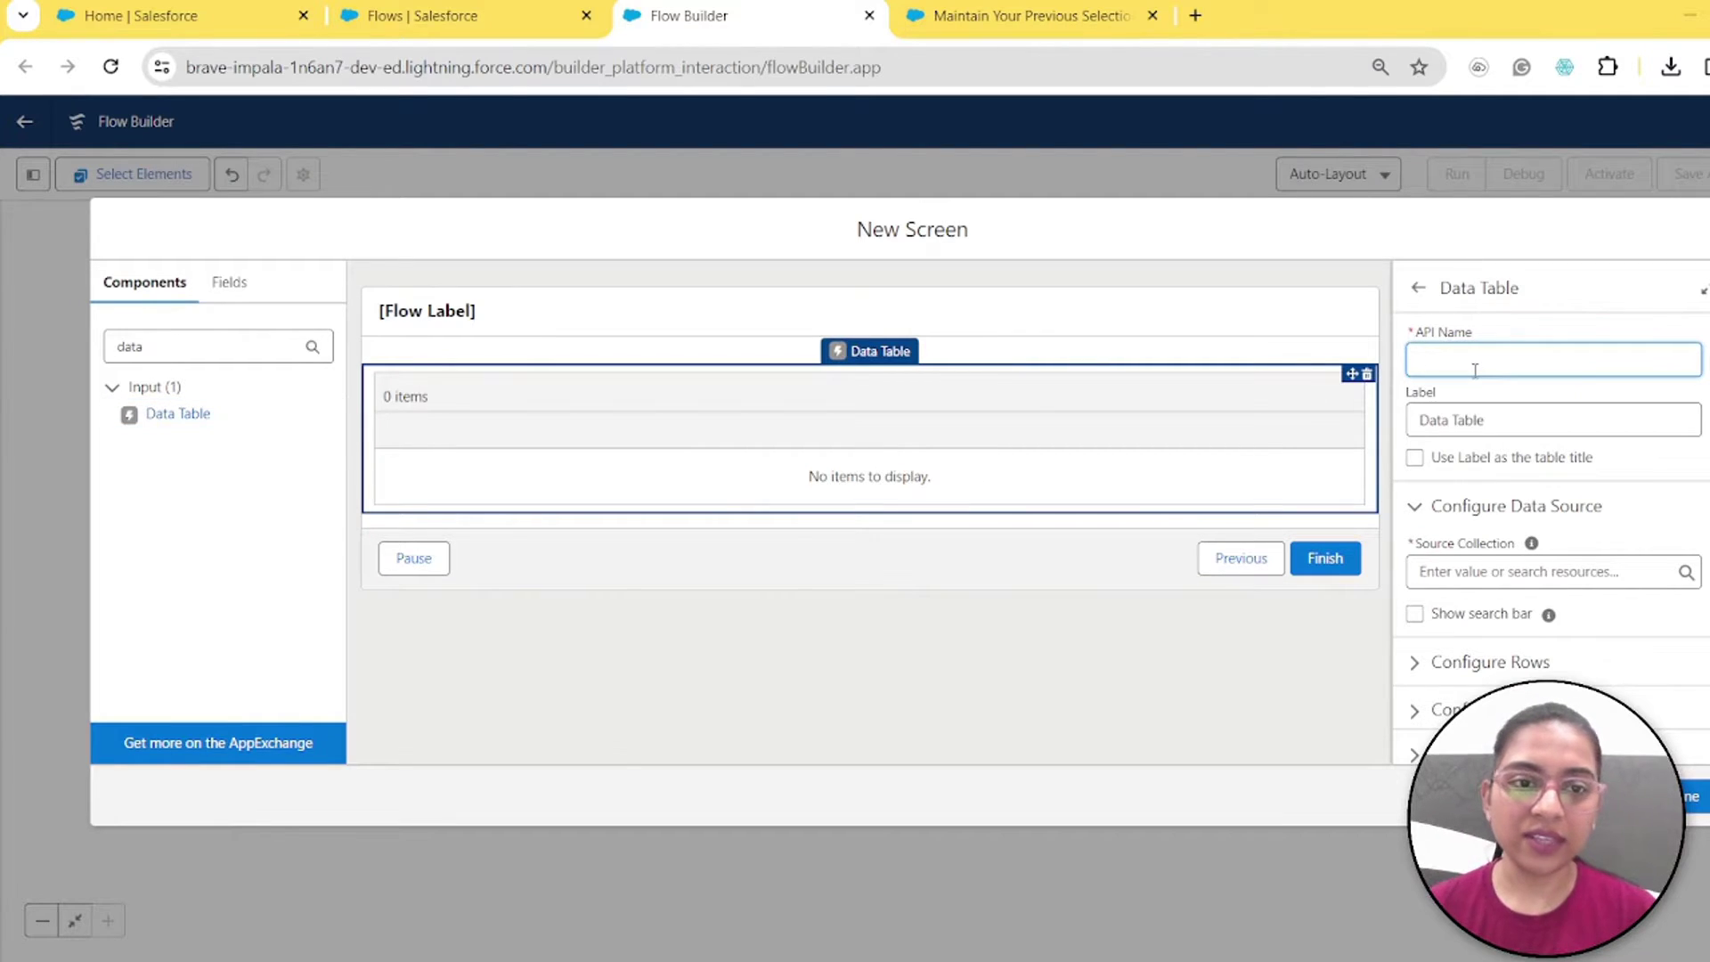
{"action": "type", "text": "Ac"}
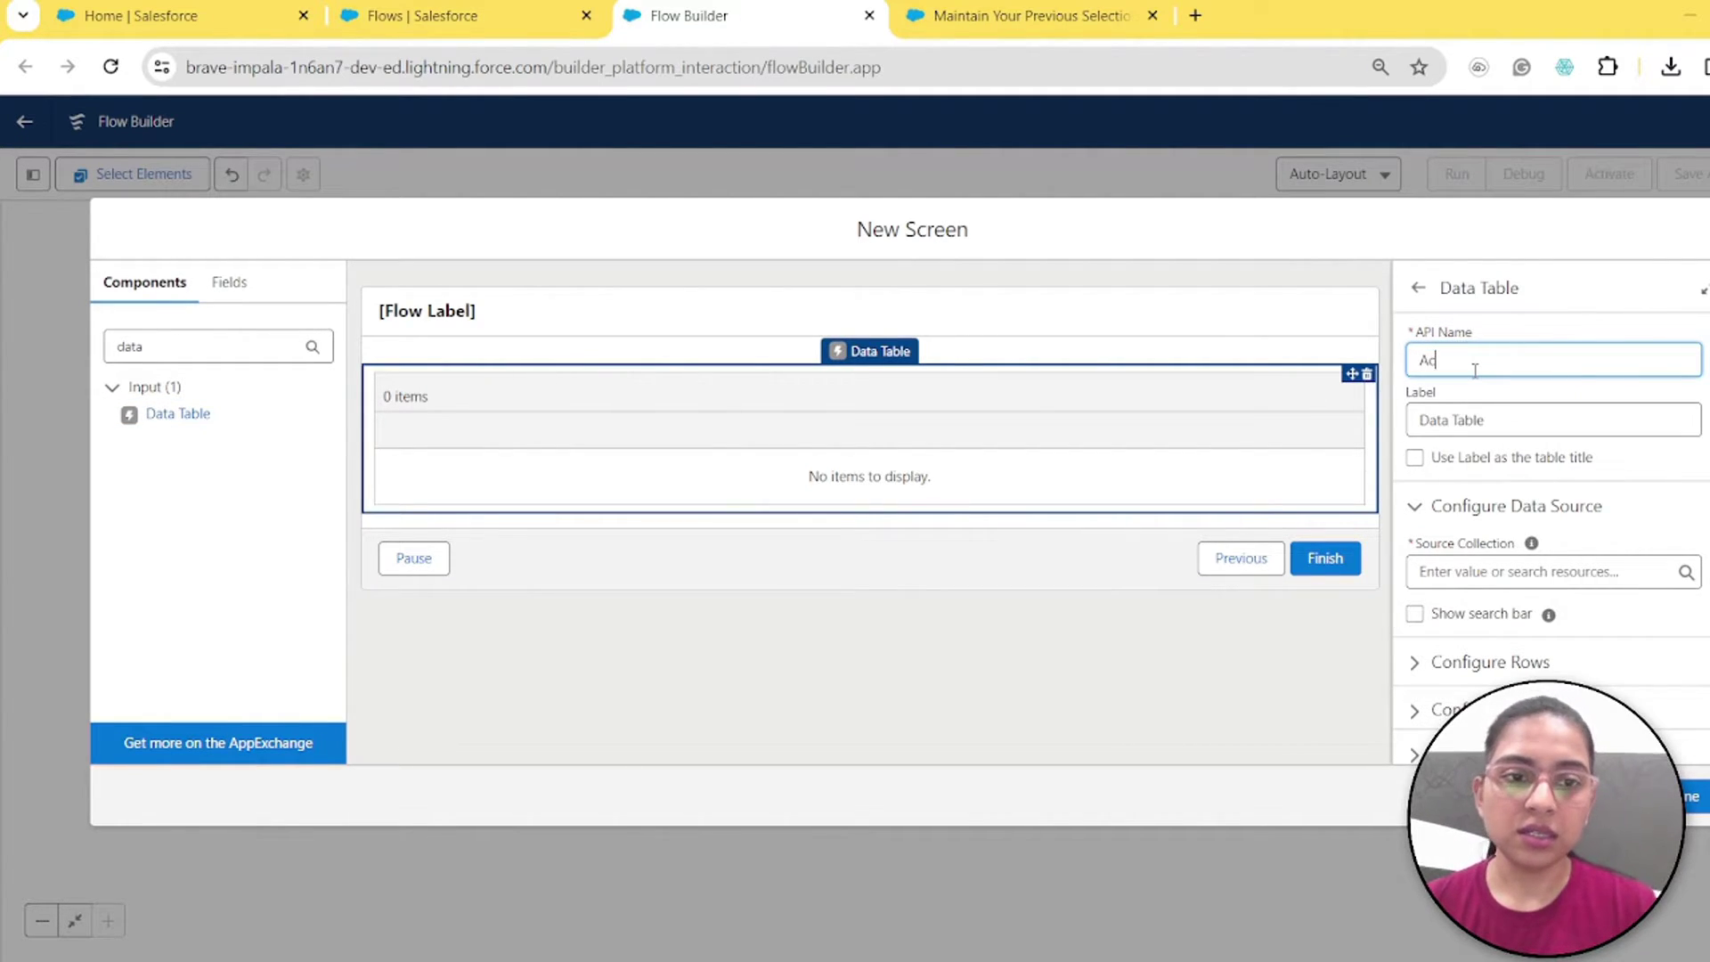
{"action": "type", "text": "countRecords"}
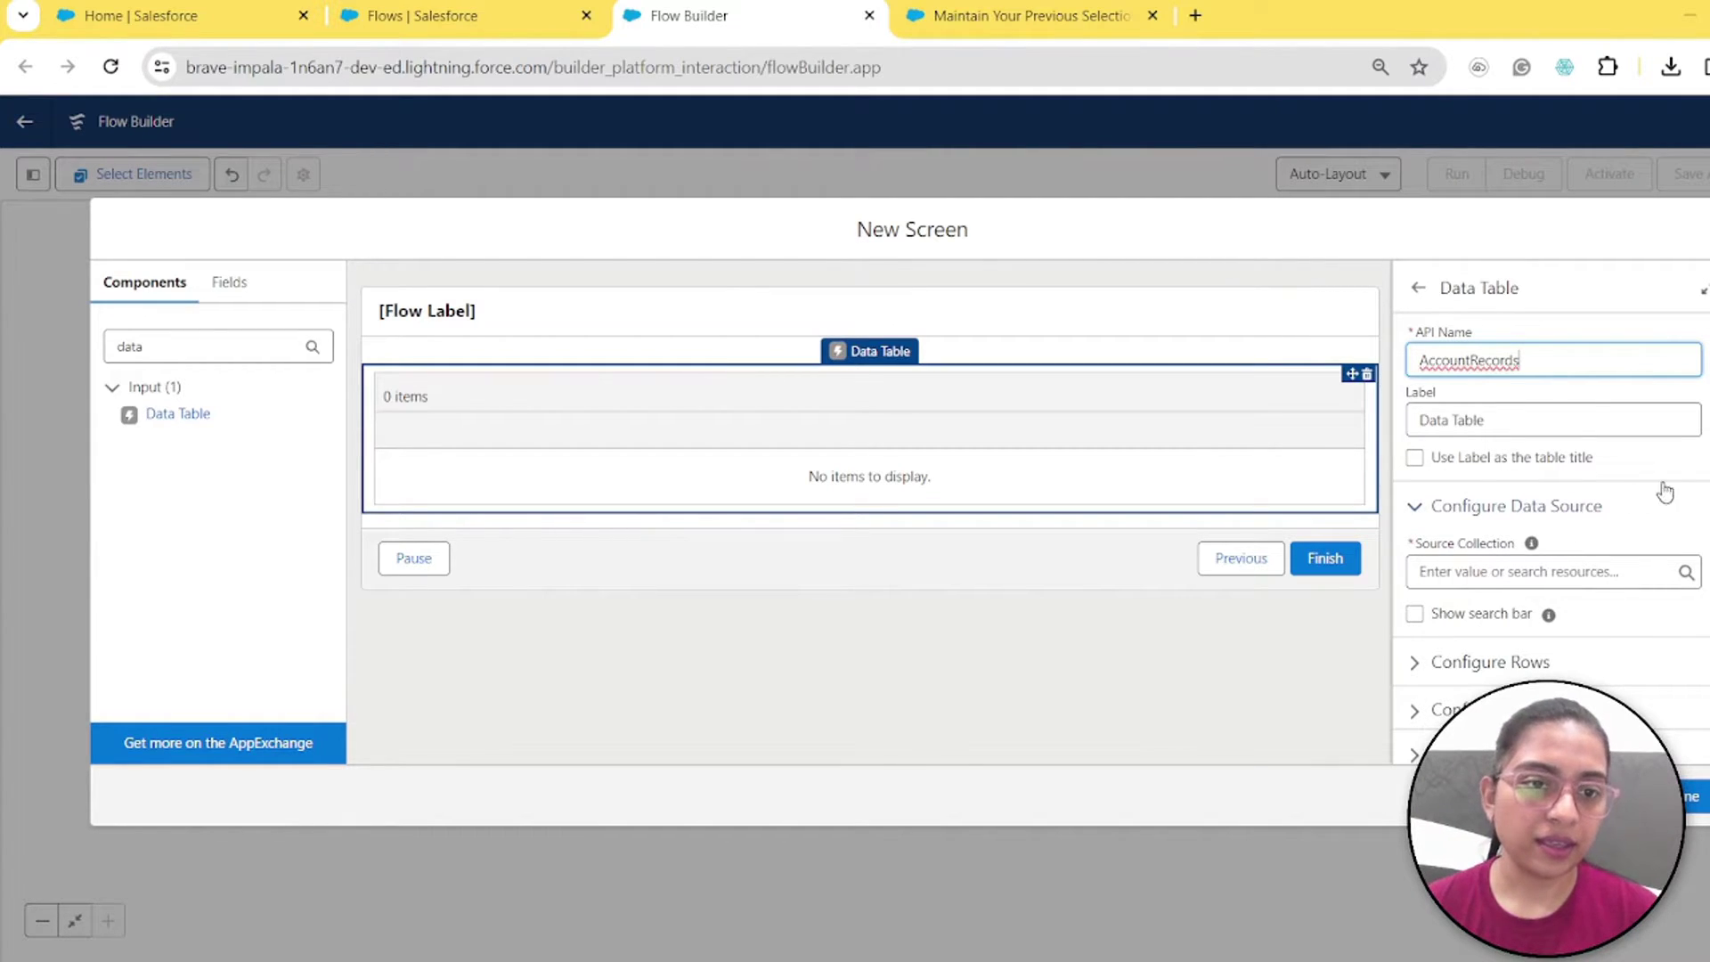
{"action": "key", "text": "Tab"}
{"action": "type", "text": "Accounts"}
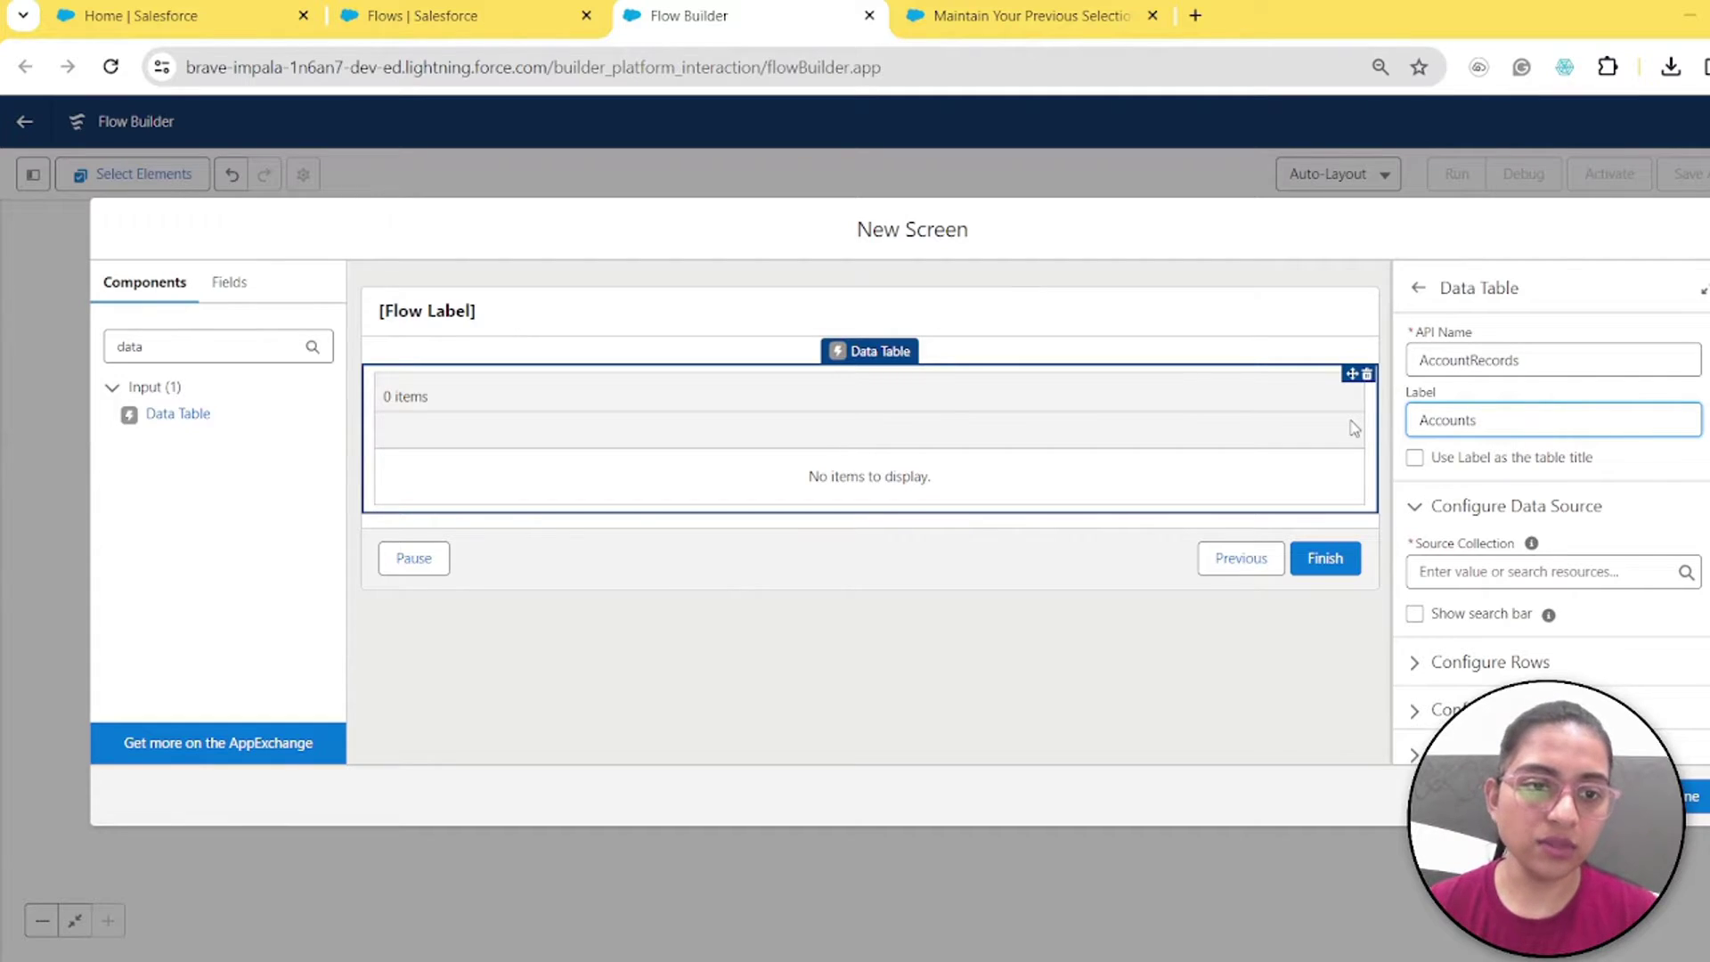
{"action": "left_click", "coordinate": [1648, 508]}
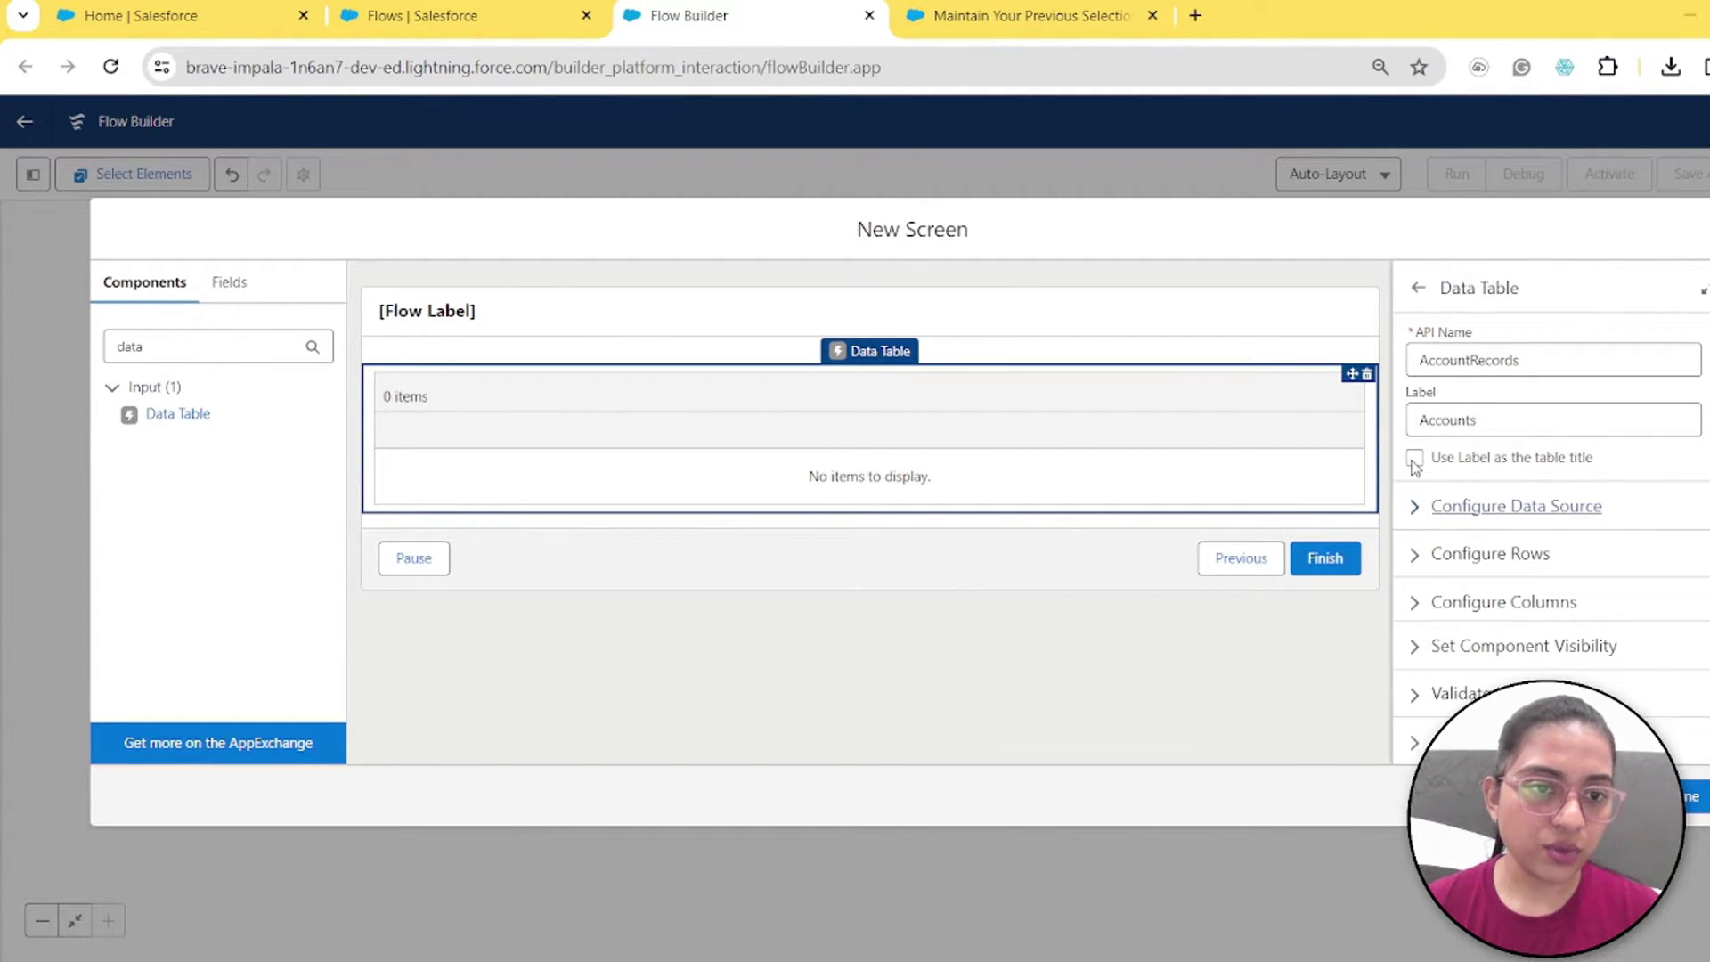
{"action": "left_click", "coordinate": [1415, 459]}
Step: Set the data table's source collection to Accounts from Get_Account and enable its search bar
{"action": "left_click", "coordinate": [1415, 511]}
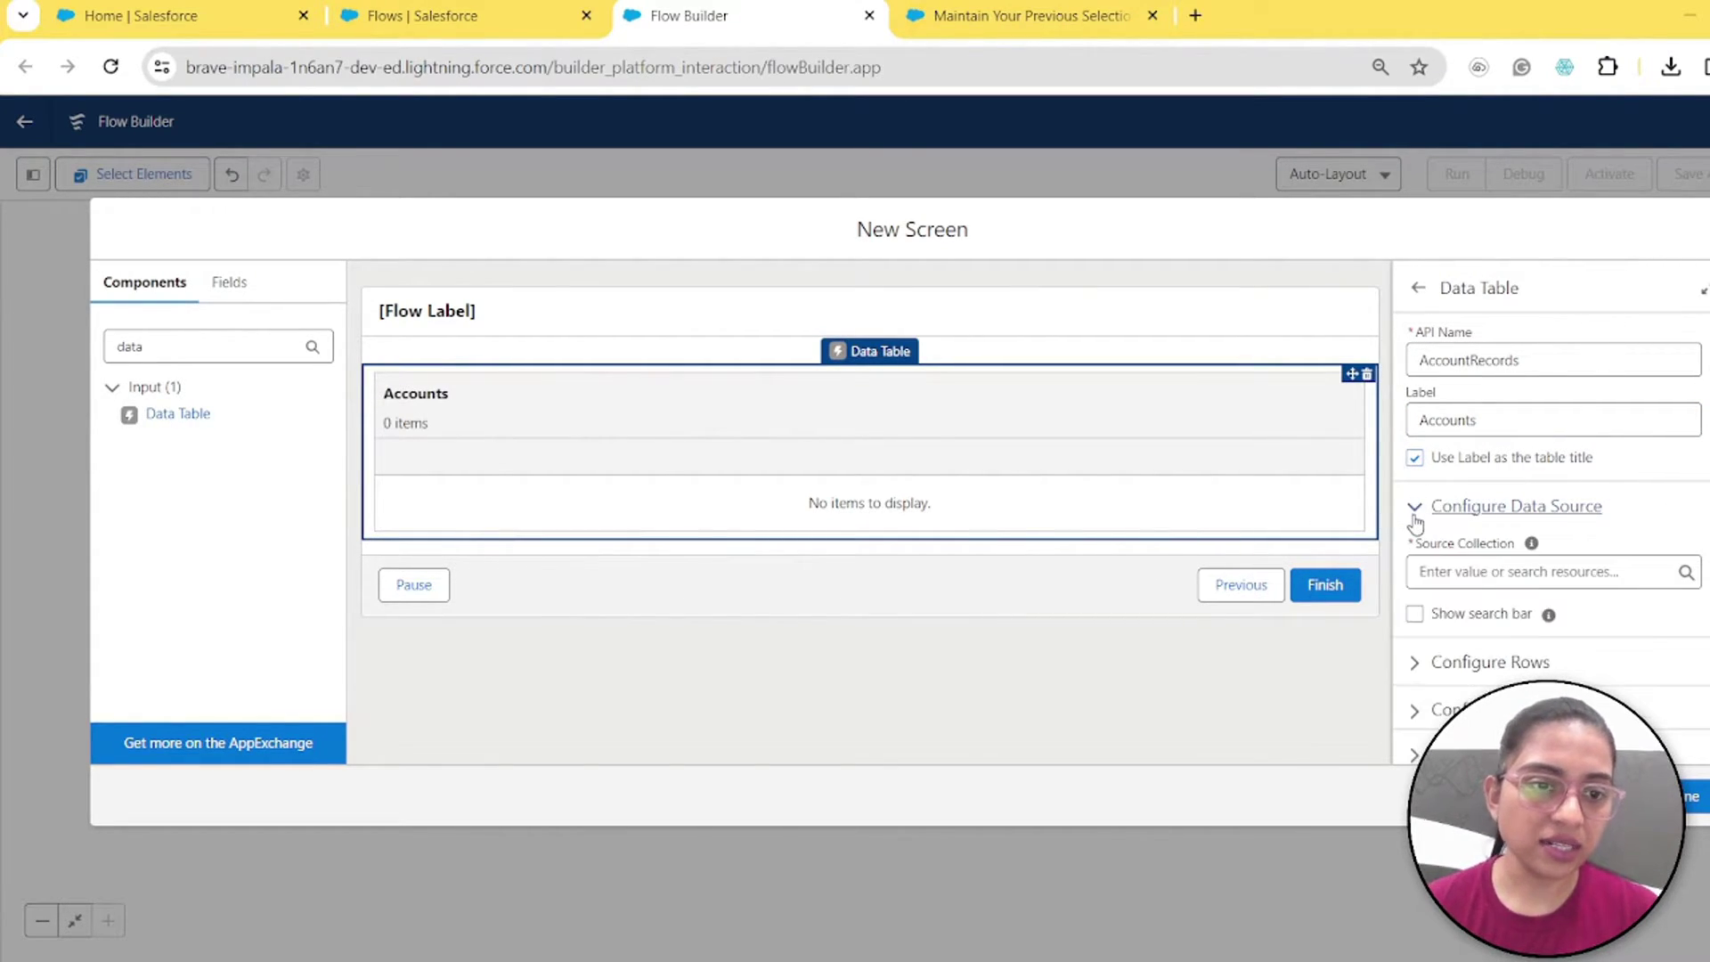
{"action": "left_click", "coordinate": [1505, 570]}
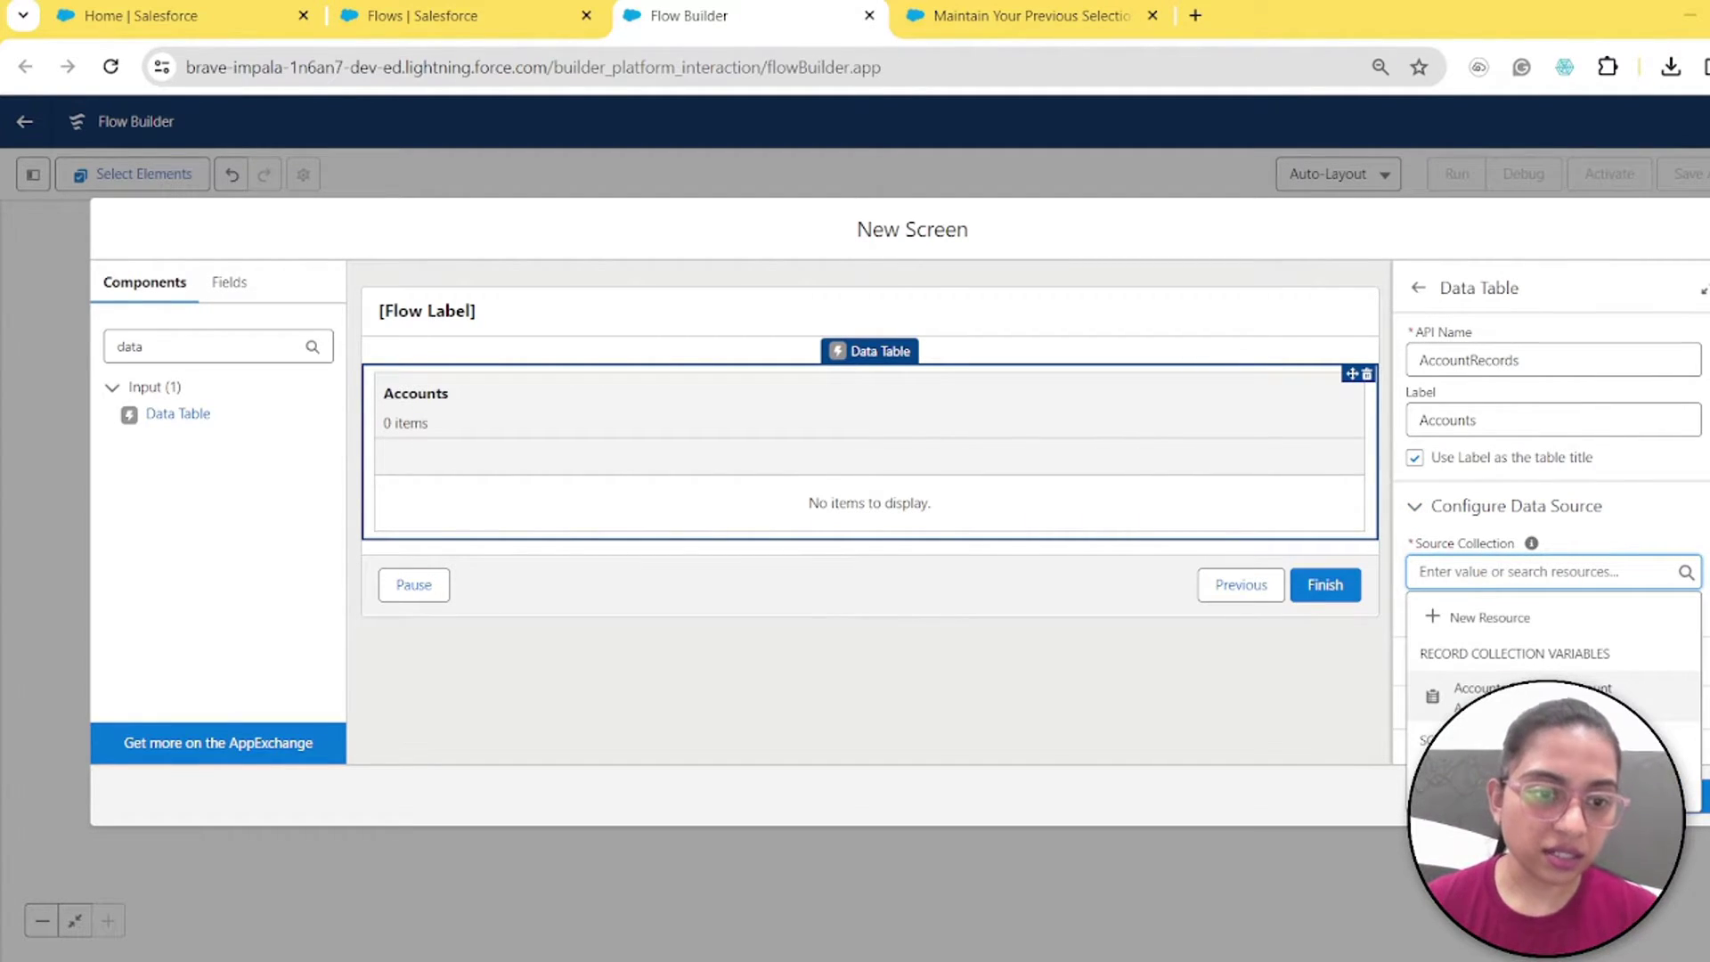
{"action": "left_click", "coordinate": [1496, 693]}
{"action": "left_click", "coordinate": [1508, 571]}
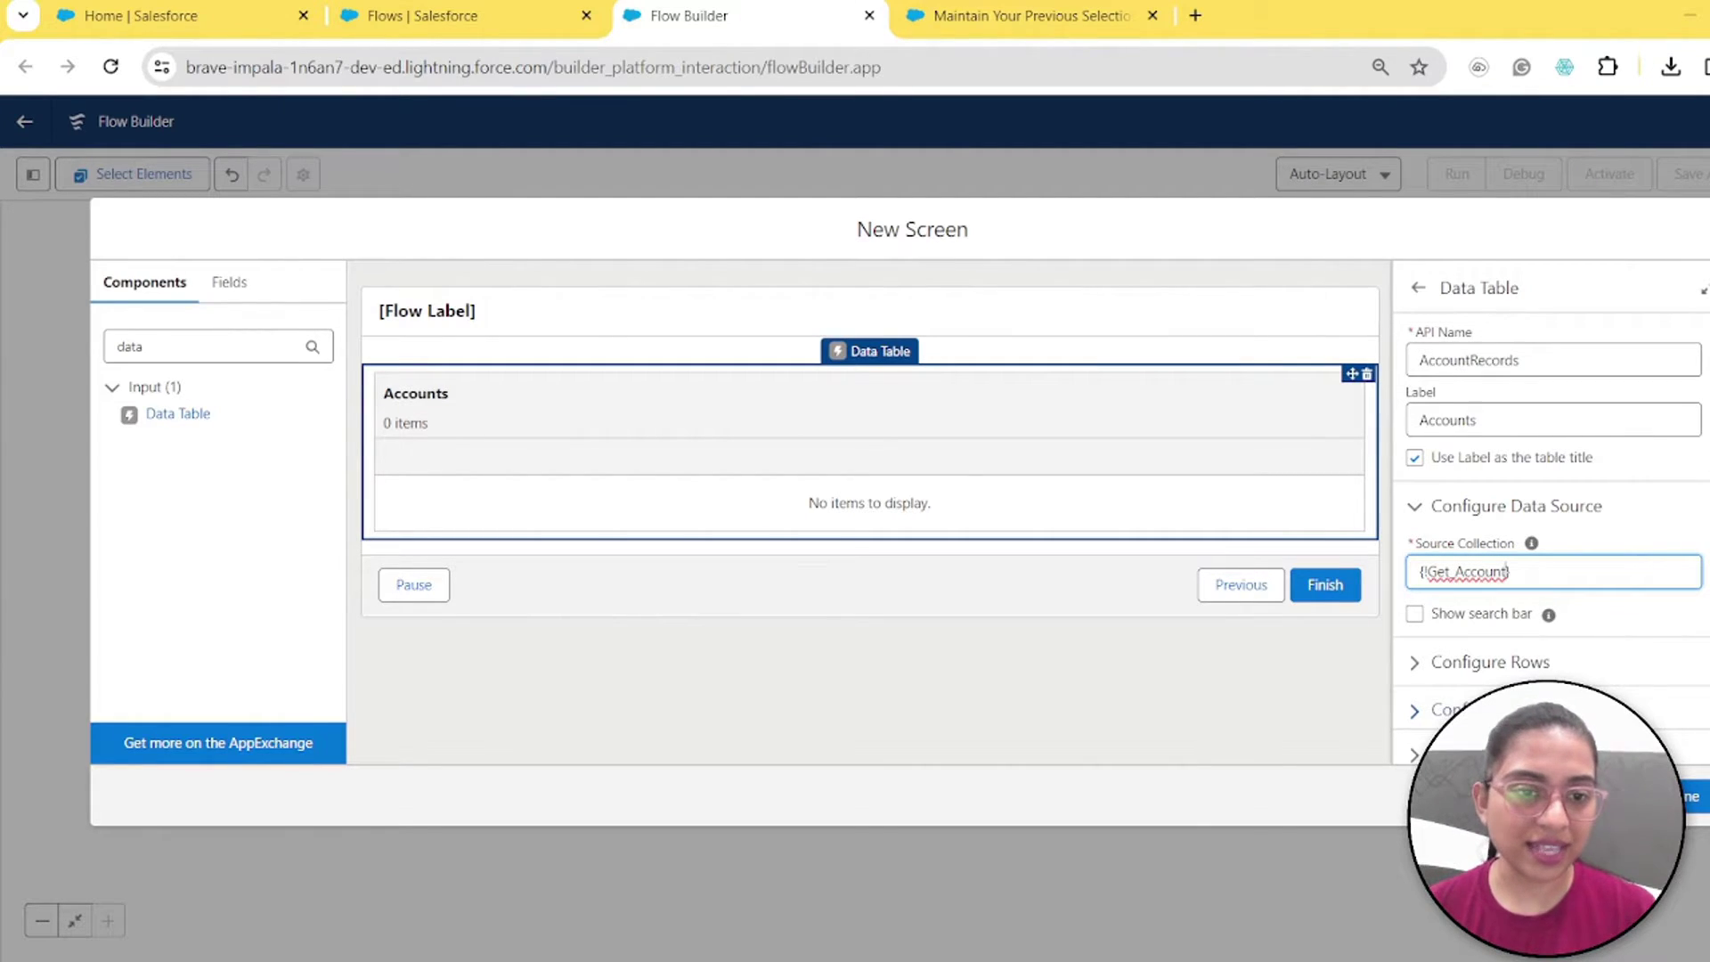
{"action": "scroll", "coordinate": [1508, 571], "scroll_direction": "down", "scroll_amount": 1}
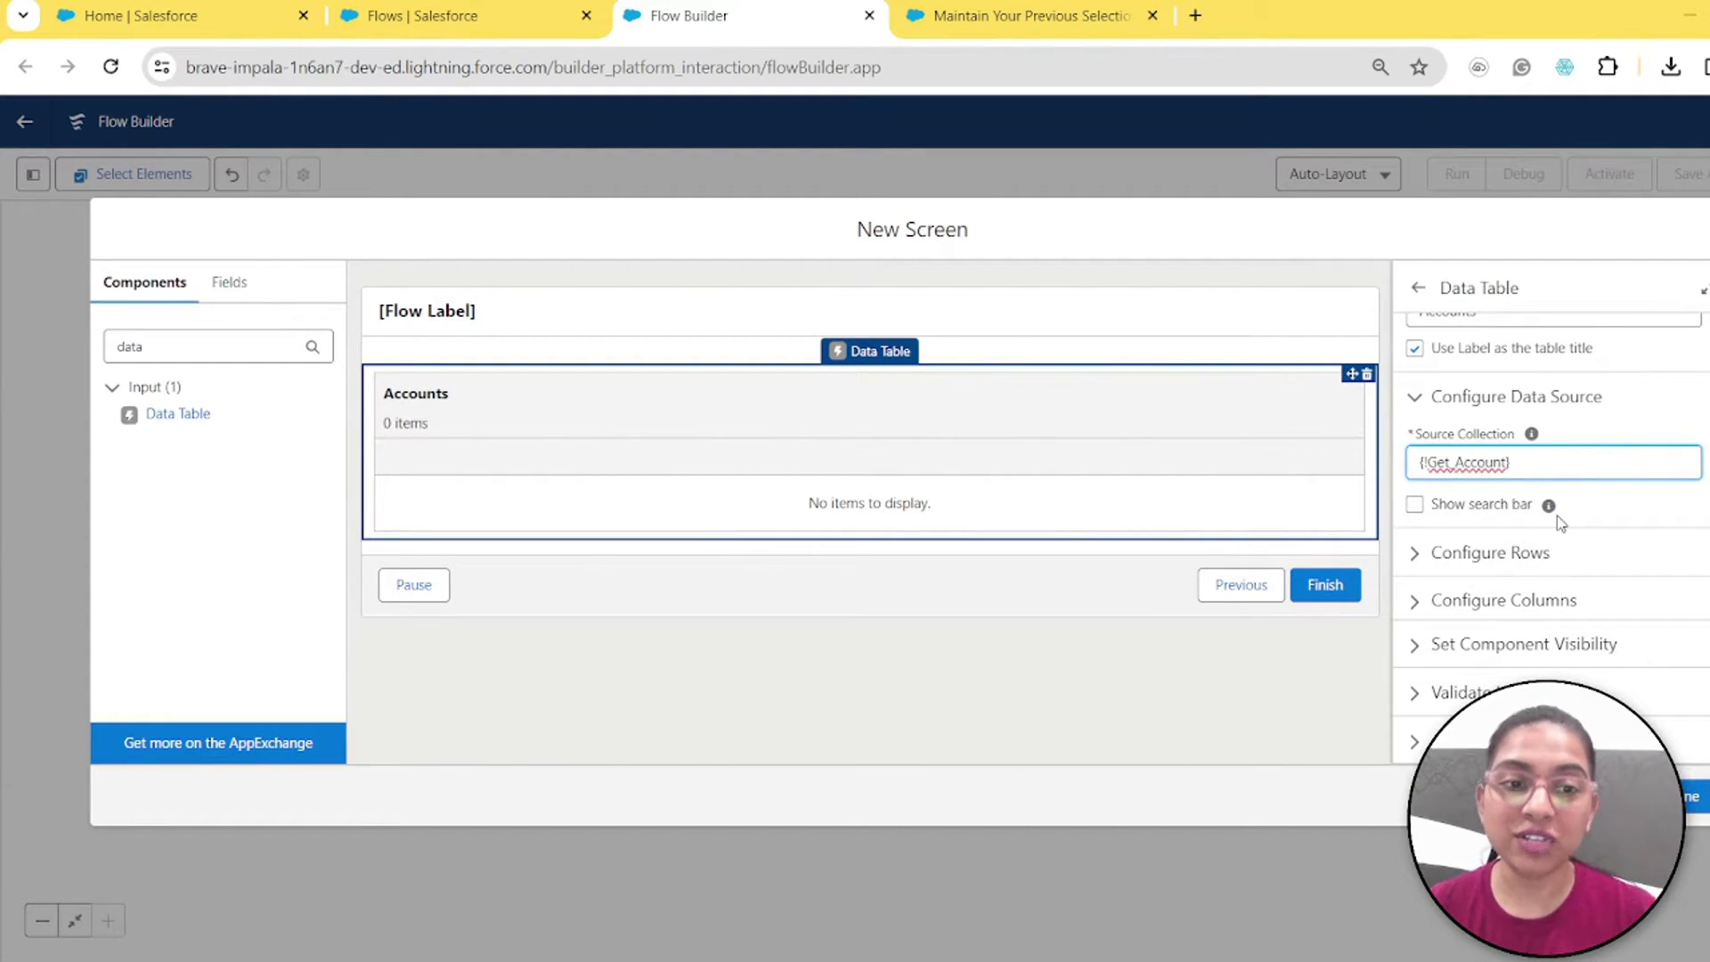
{"action": "left_click", "coordinate": [1415, 506]}
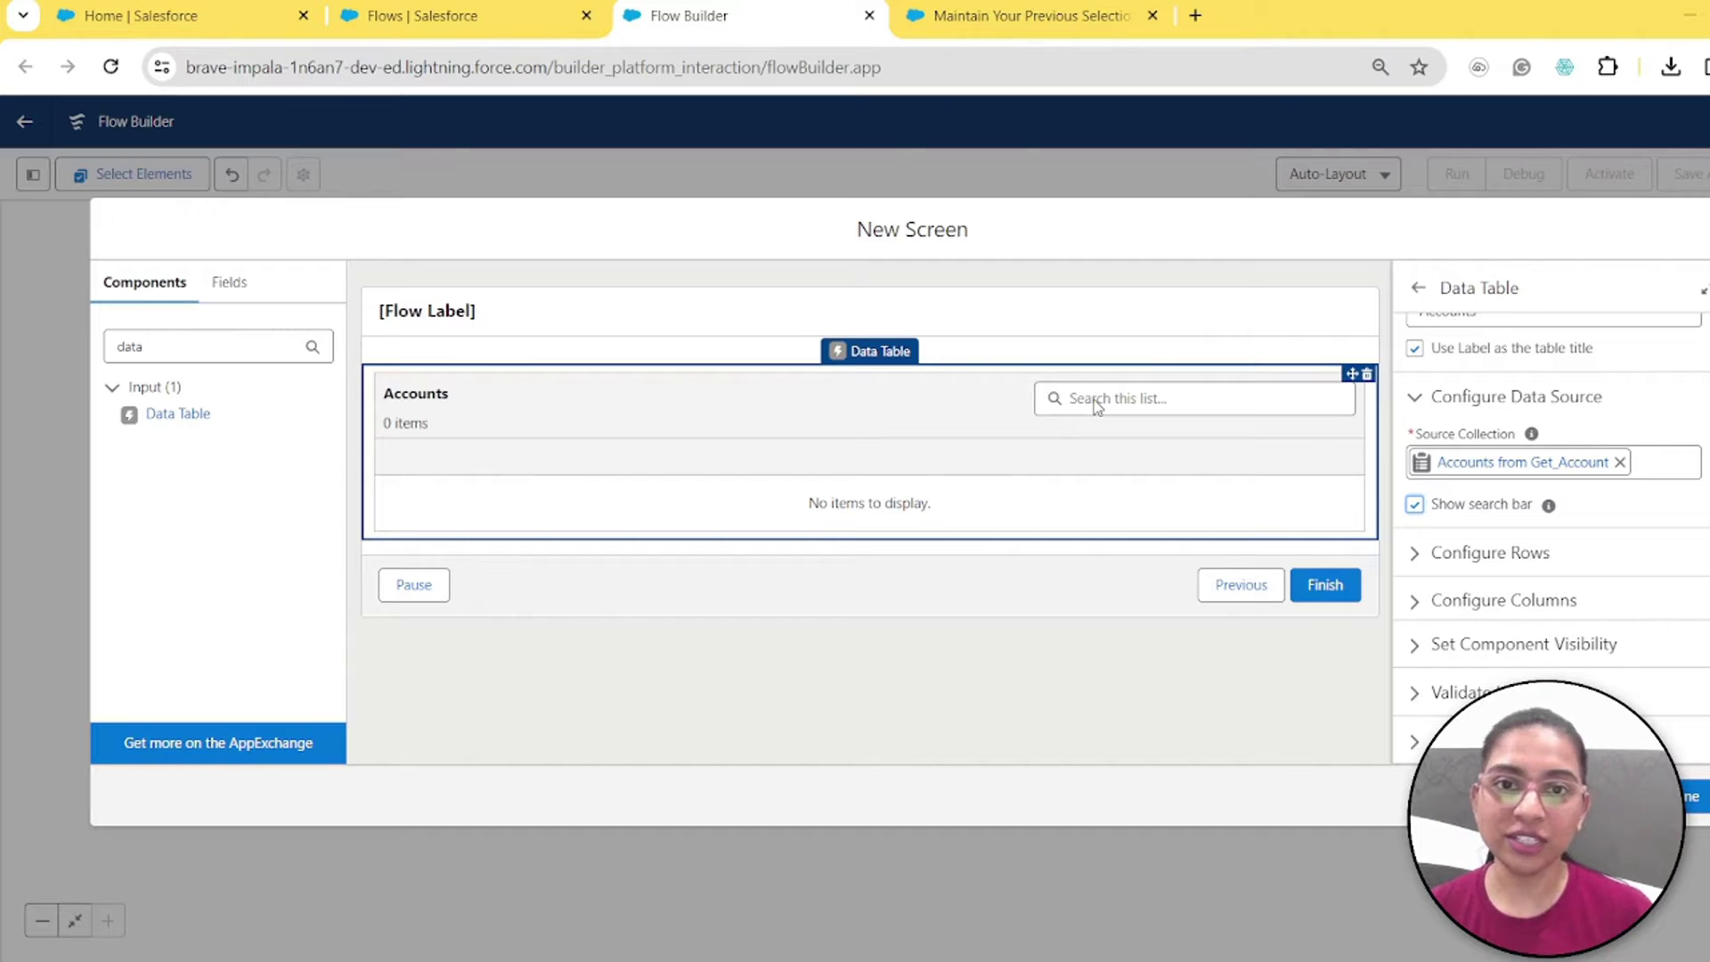
{"action": "left_click", "coordinate": [1416, 507]}
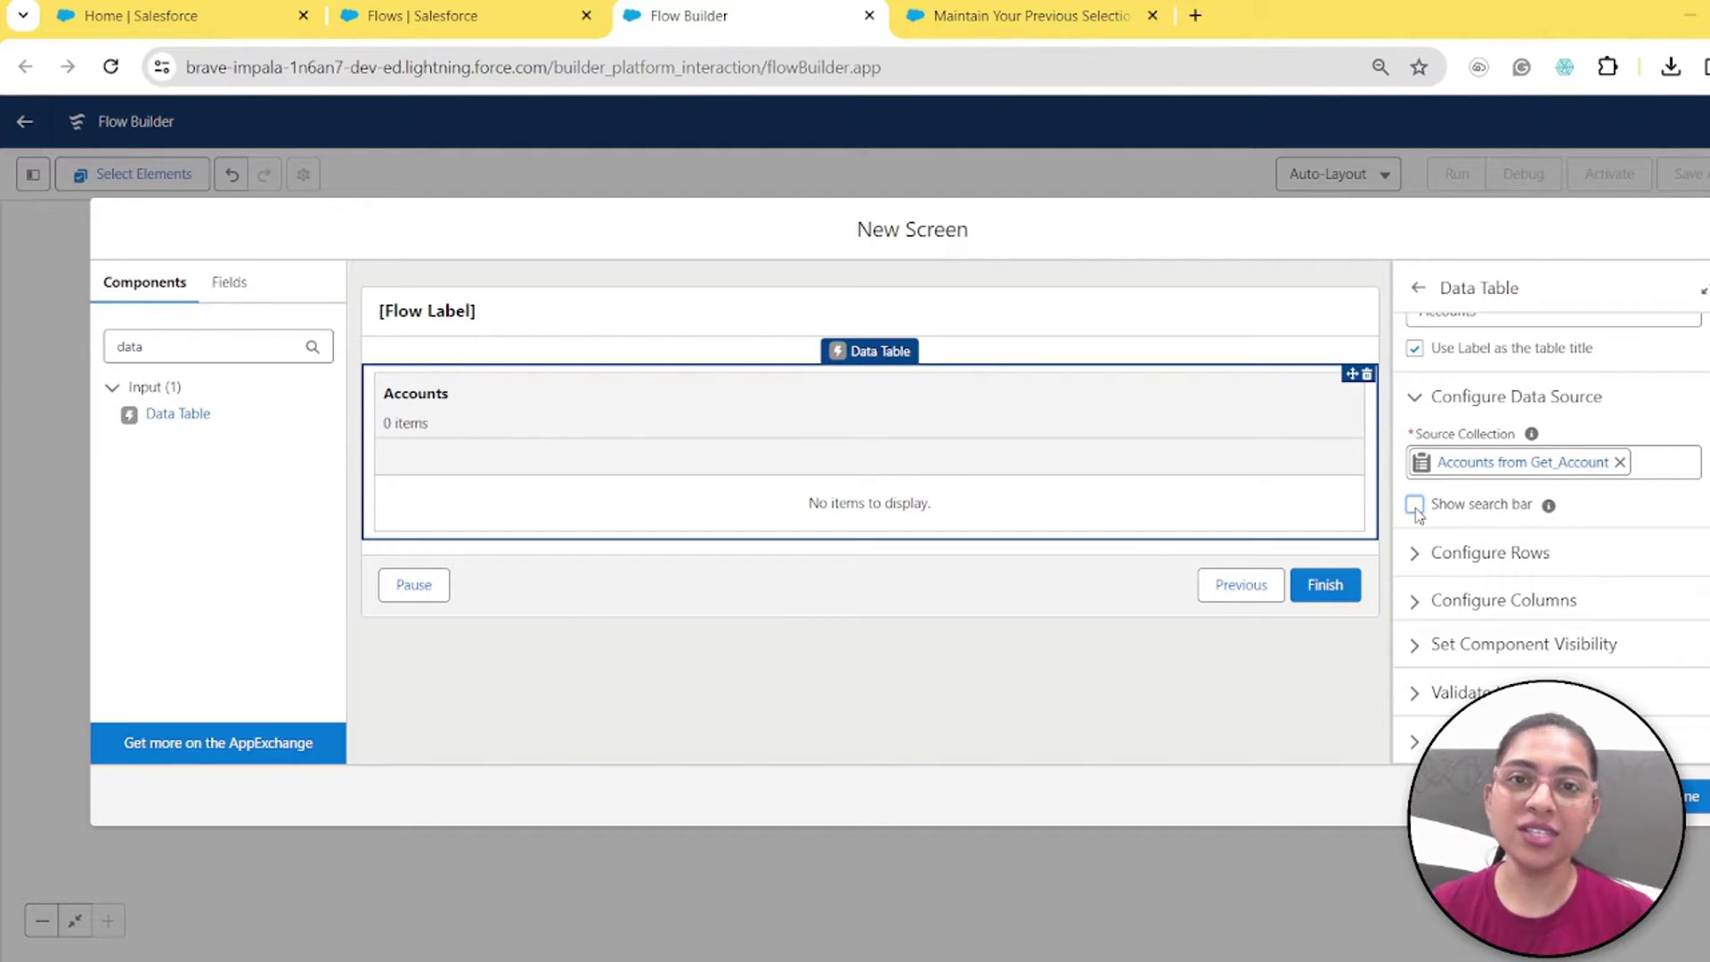
{"action": "left_click", "coordinate": [1416, 506]}
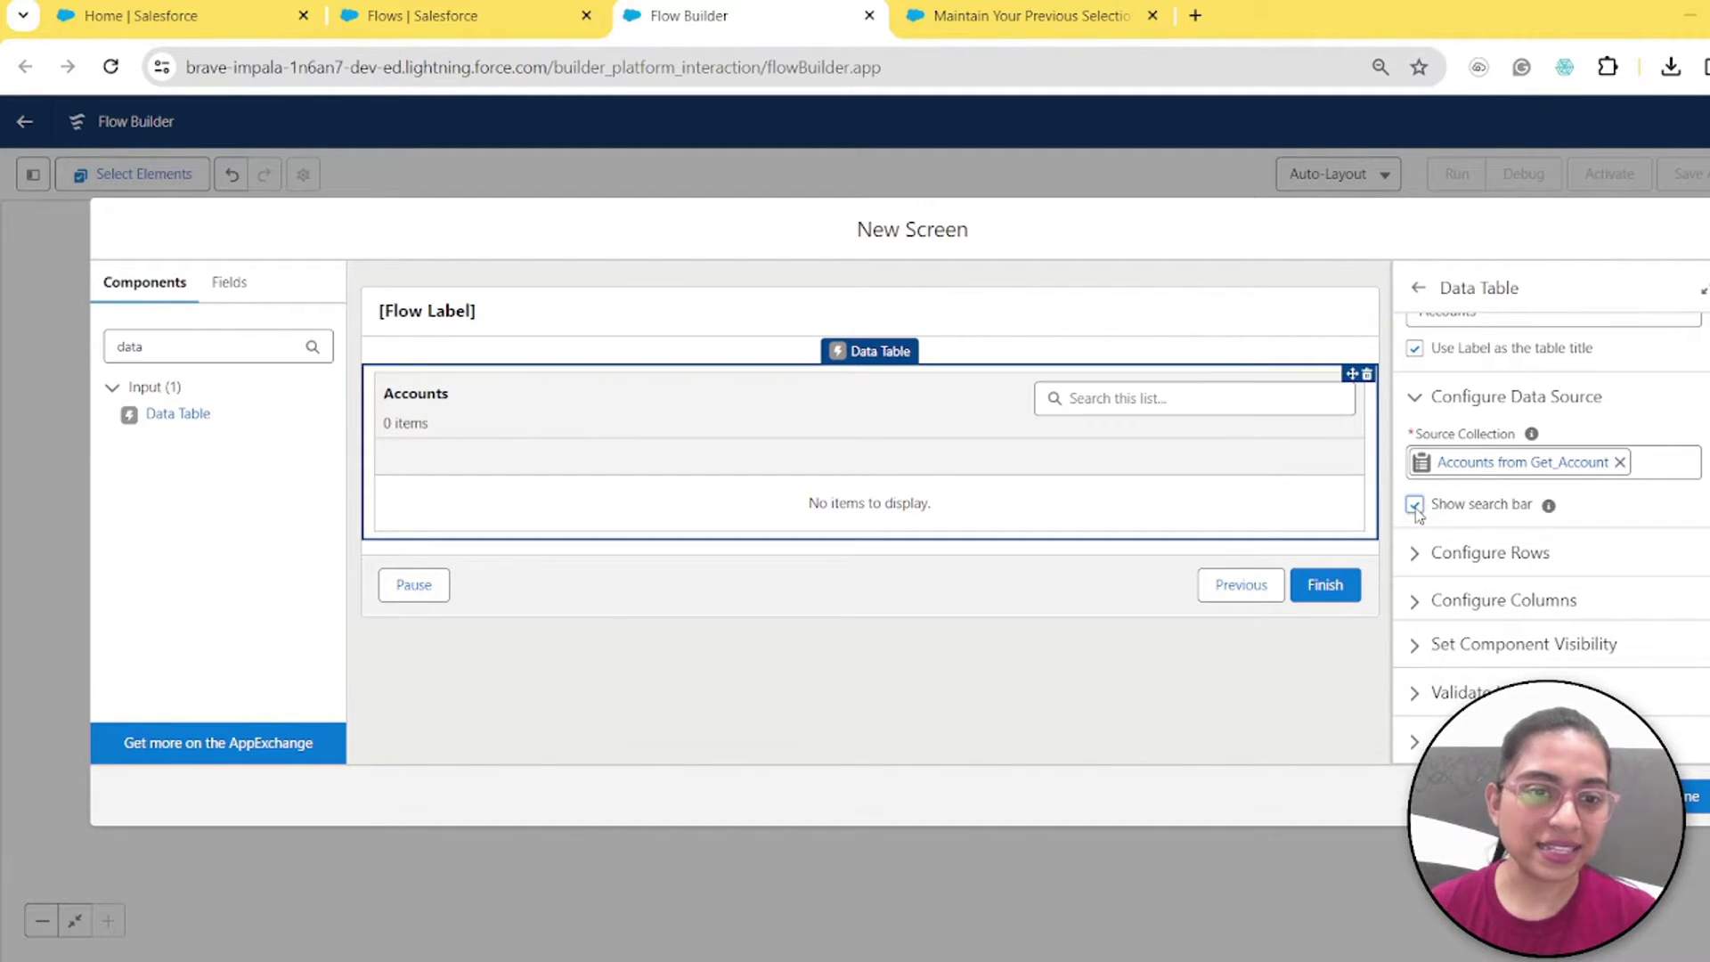
Step: Try the Single and View only row selection modes on the Accounts data table, and return it to Multiple
{"action": "left_click", "coordinate": [1414, 553]}
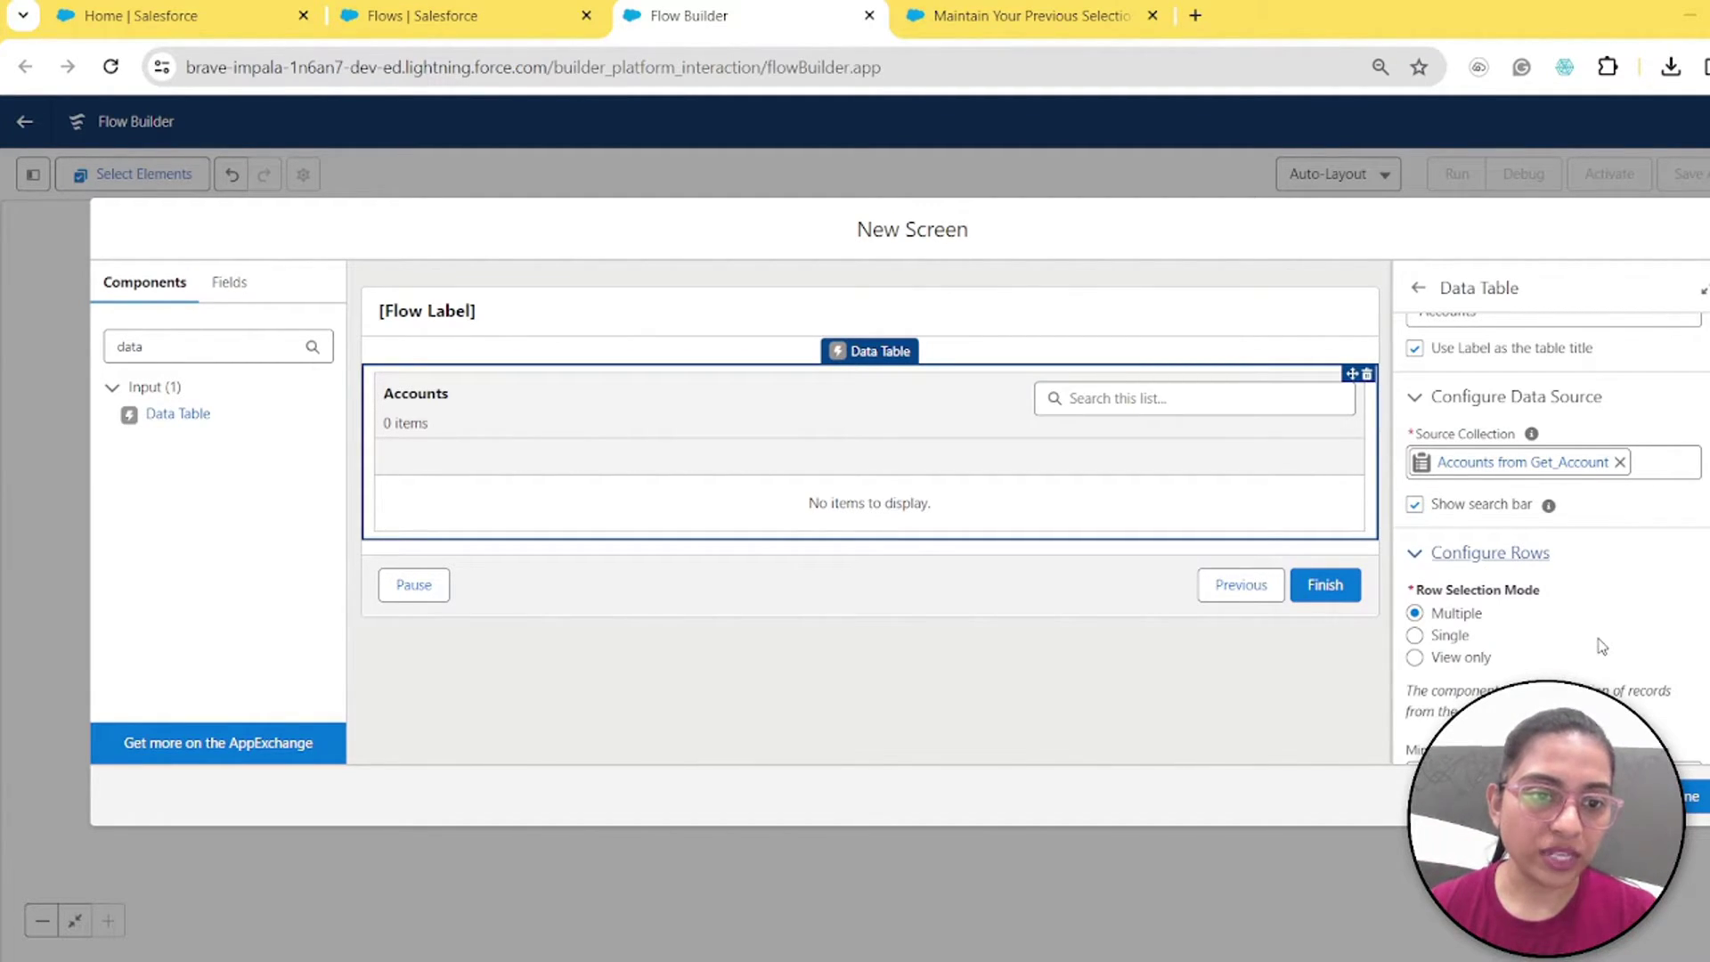
{"action": "scroll", "coordinate": [1603, 648], "scroll_direction": "down", "scroll_amount": 2}
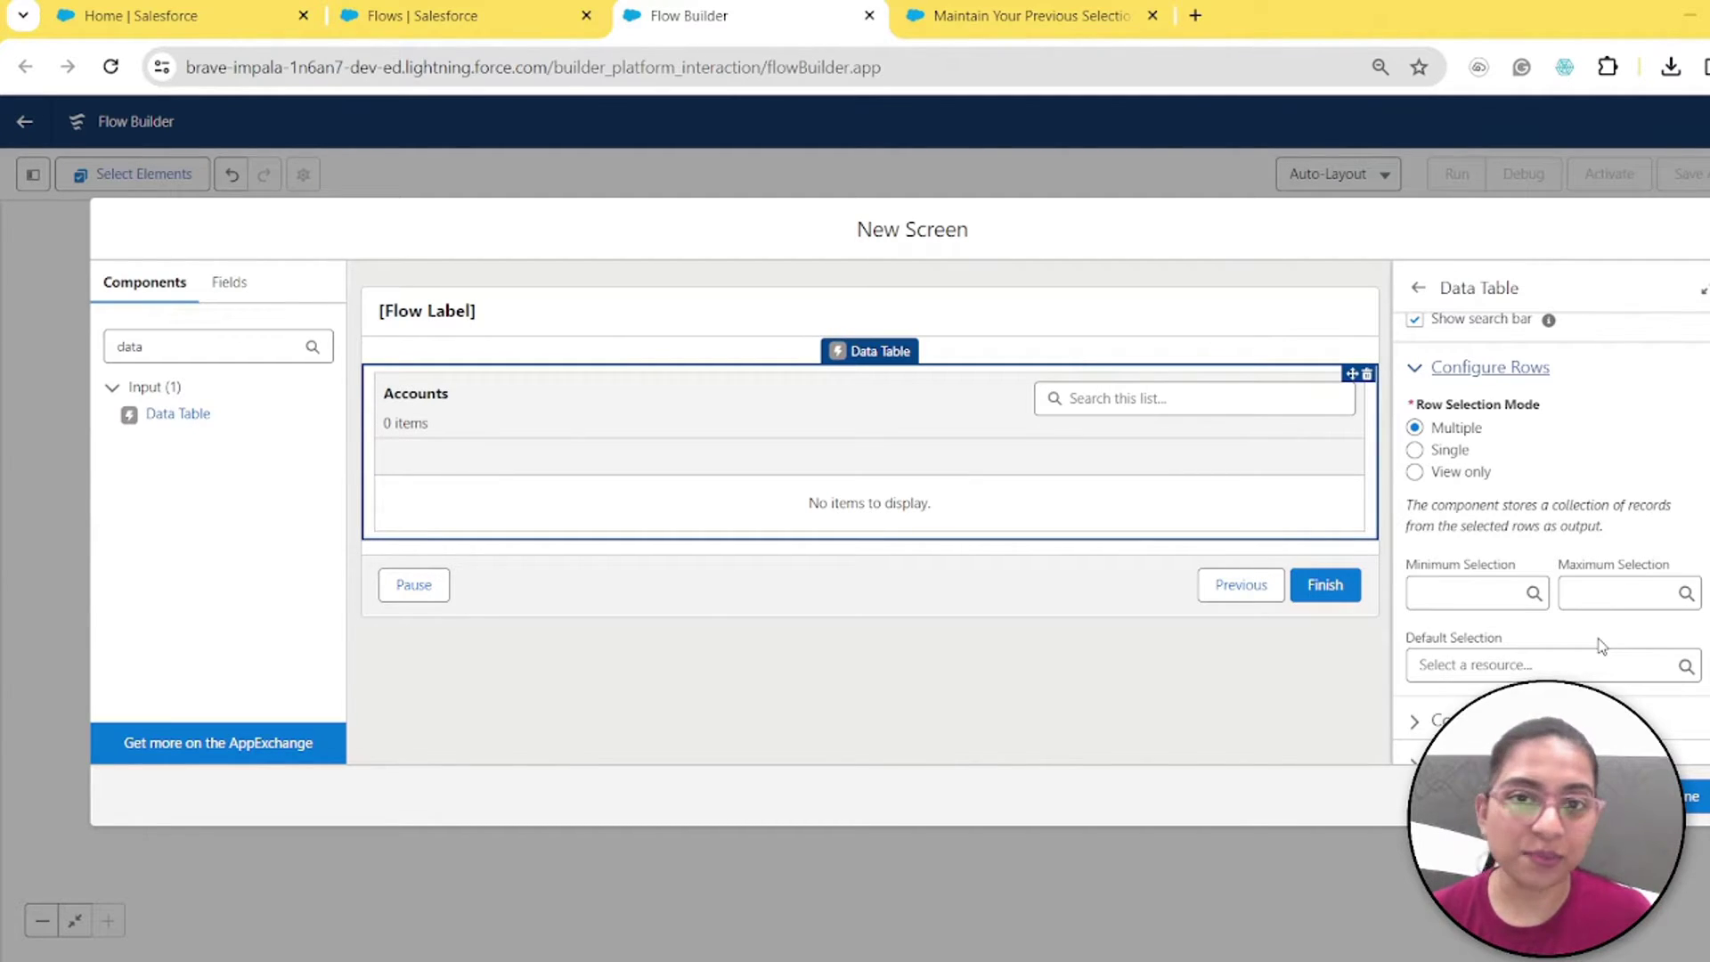
{"action": "left_click", "coordinate": [1415, 450]}
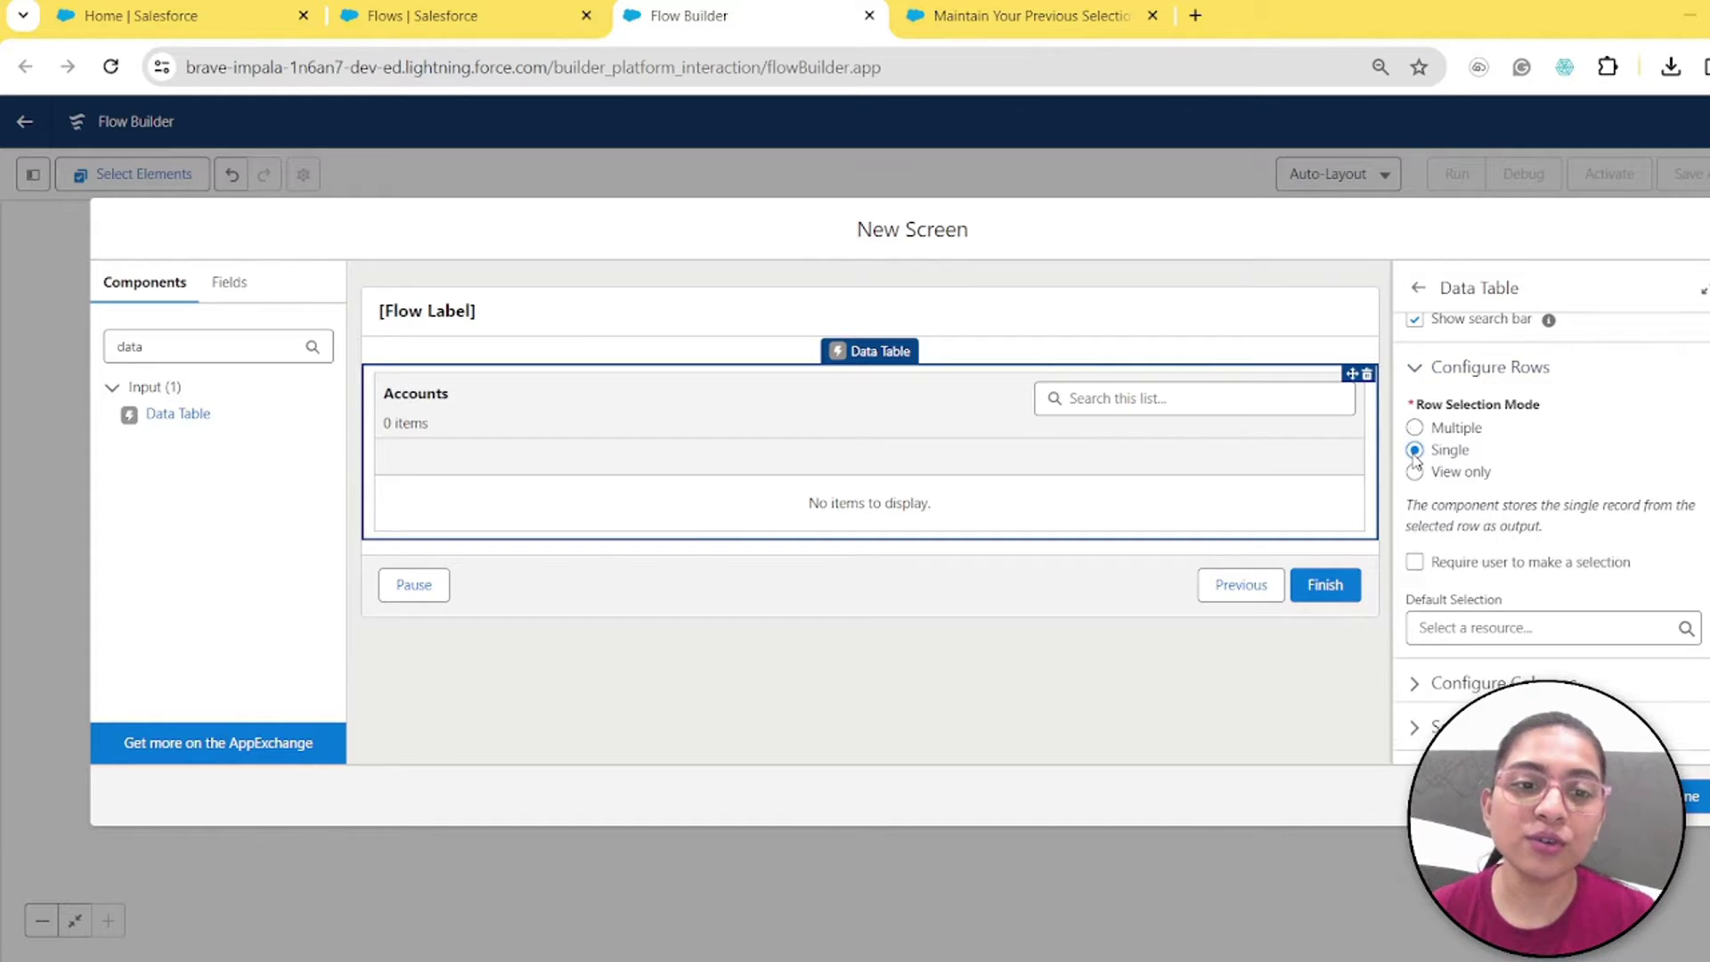
{"action": "left_click", "coordinate": [1415, 472]}
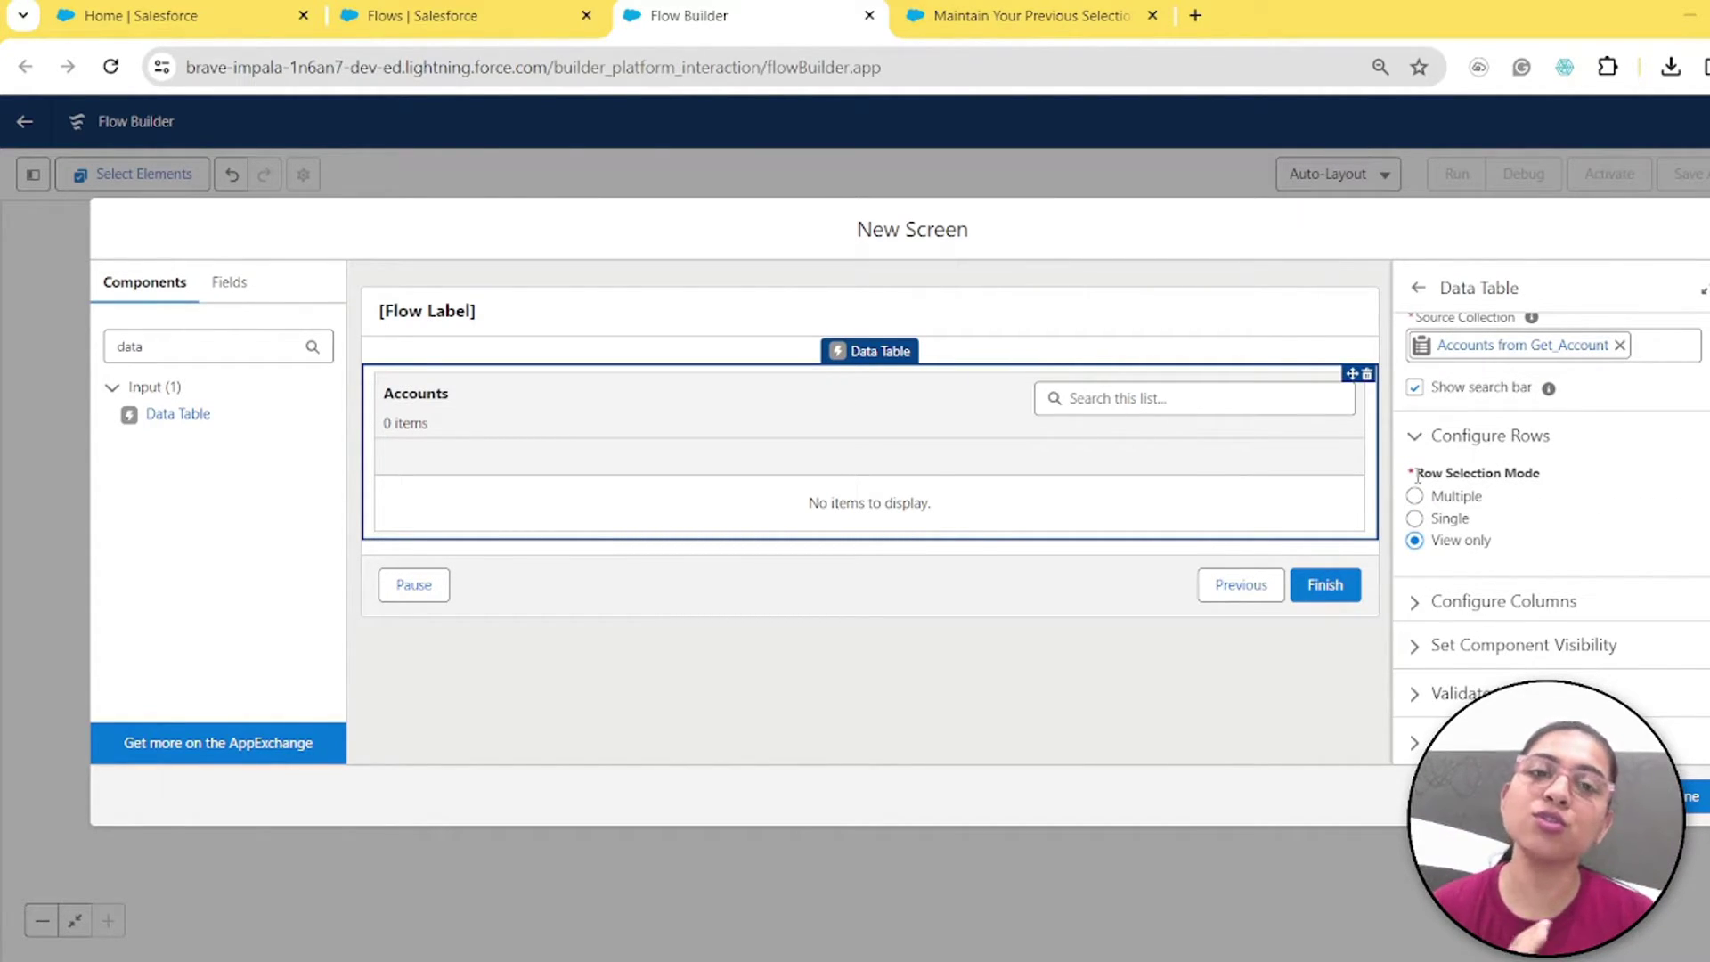
{"action": "left_click", "coordinate": [1416, 497]}
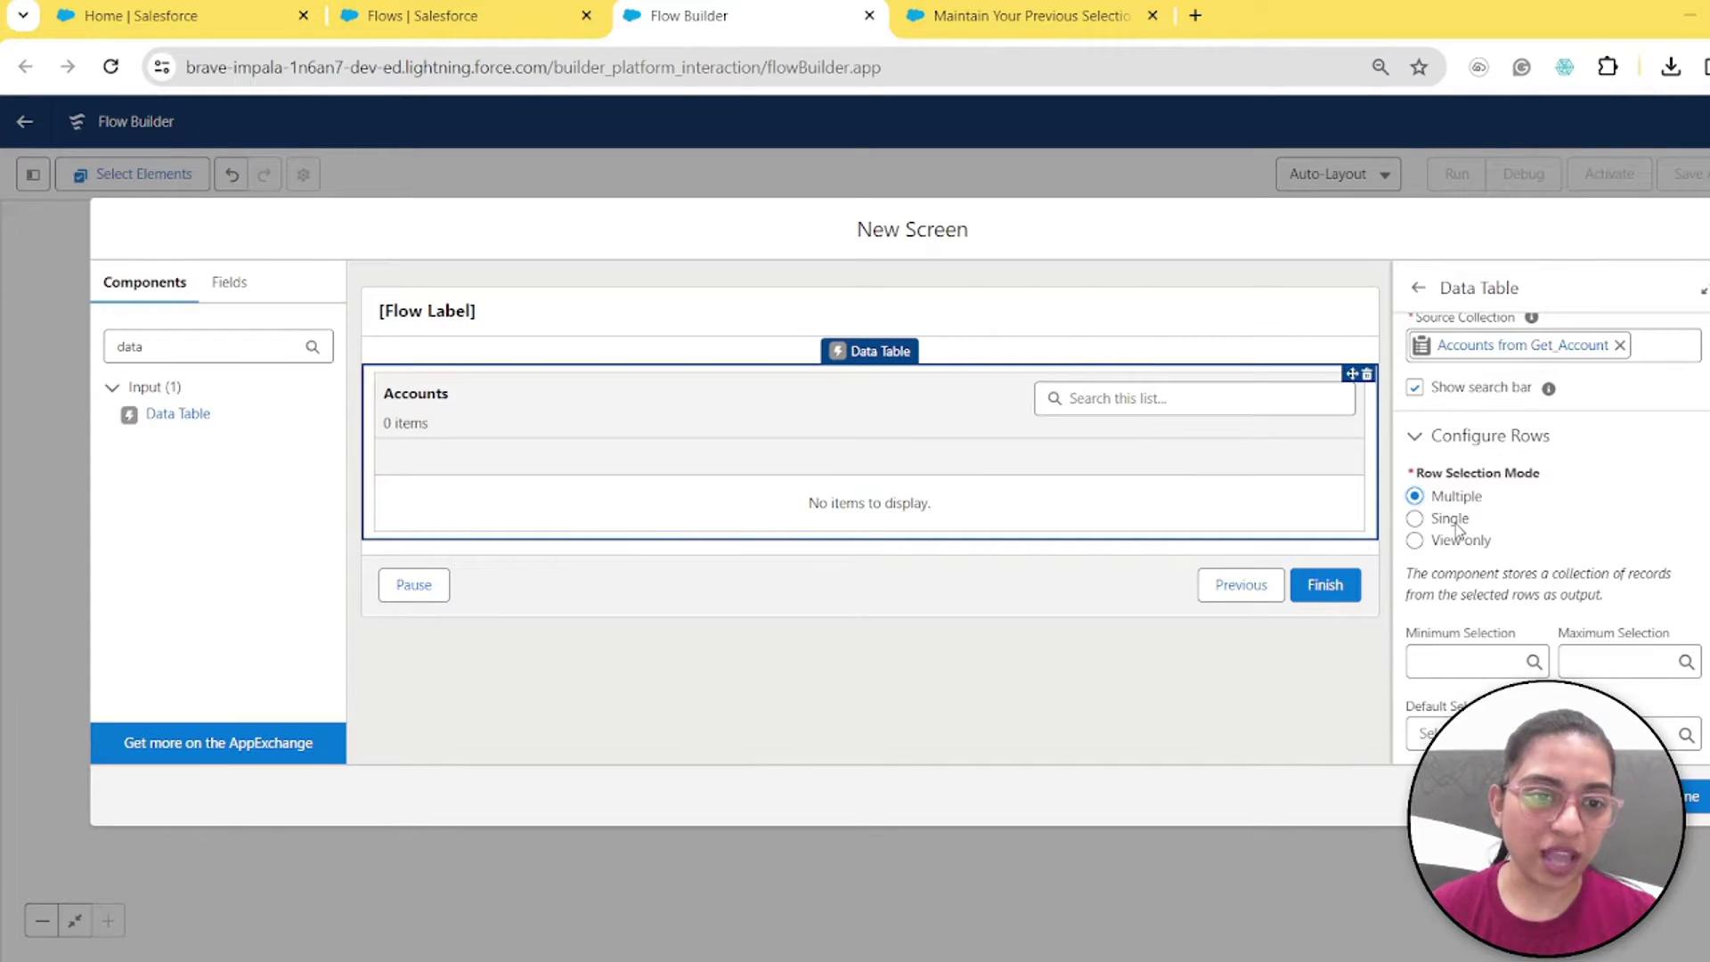
Step: Set the data table's minimum selection to 2 and its maximum selection to 6
{"action": "scroll", "coordinate": [1504, 554], "scroll_direction": "down", "scroll_amount": 2}
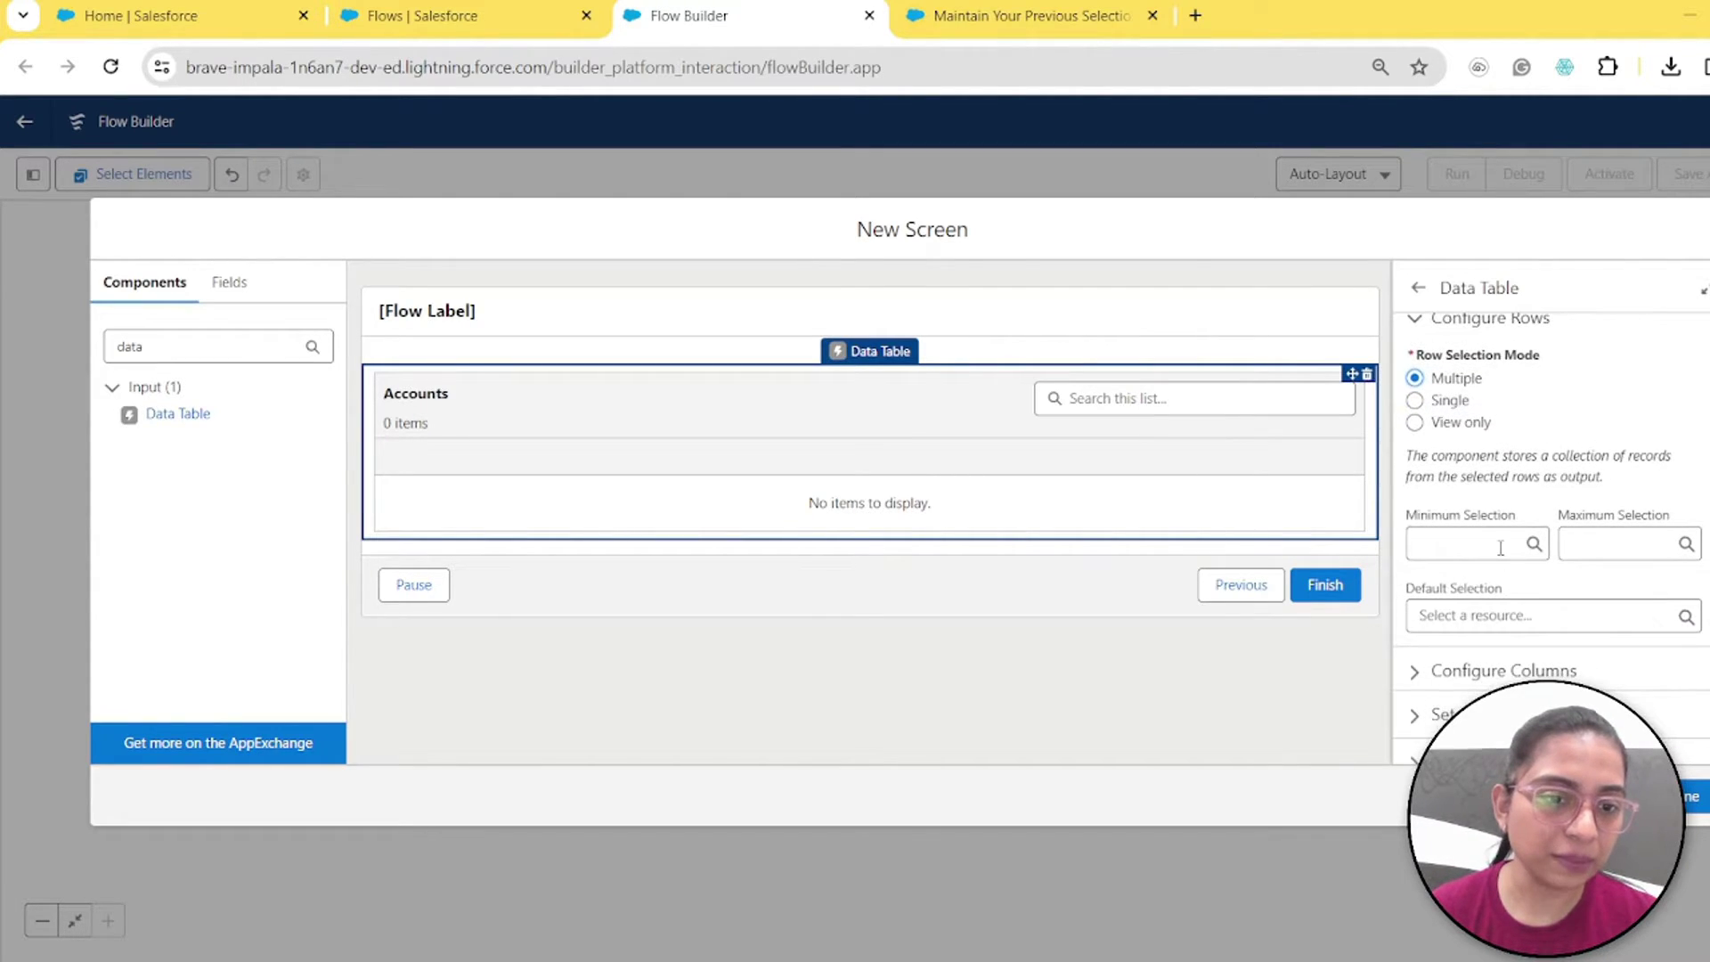
{"action": "left_click", "coordinate": [1484, 548]}
{"action": "type", "text": "2"}
{"action": "key", "text": "Tab"}
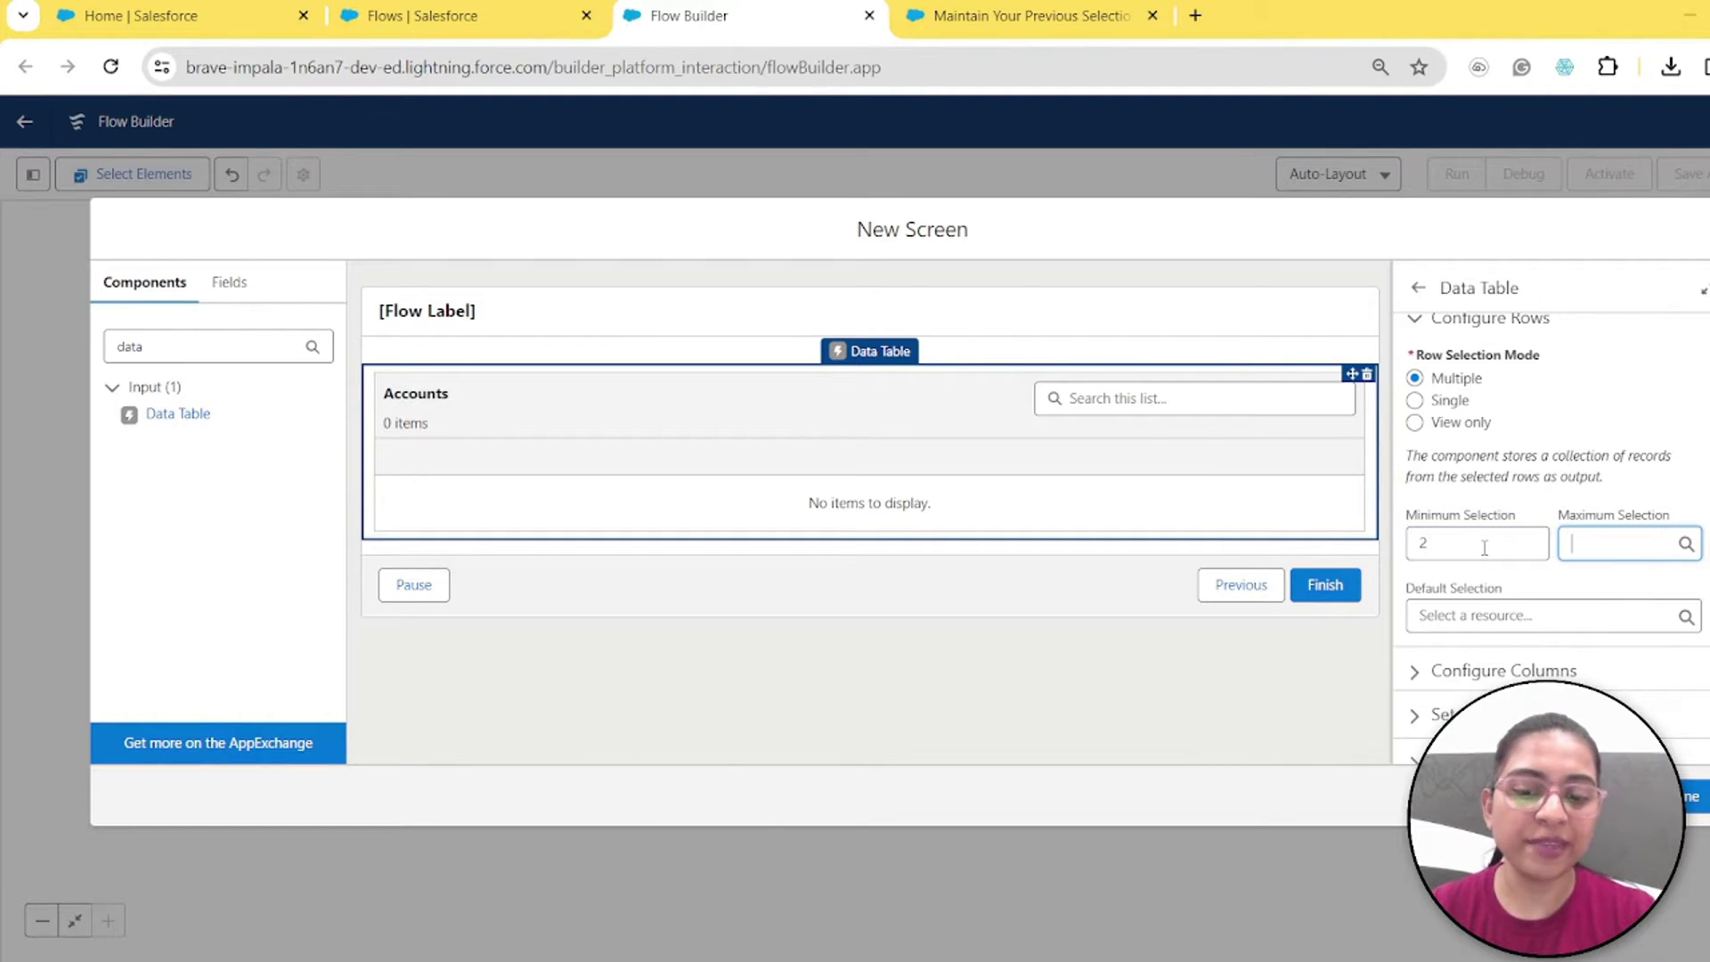
{"action": "type", "text": "6"}
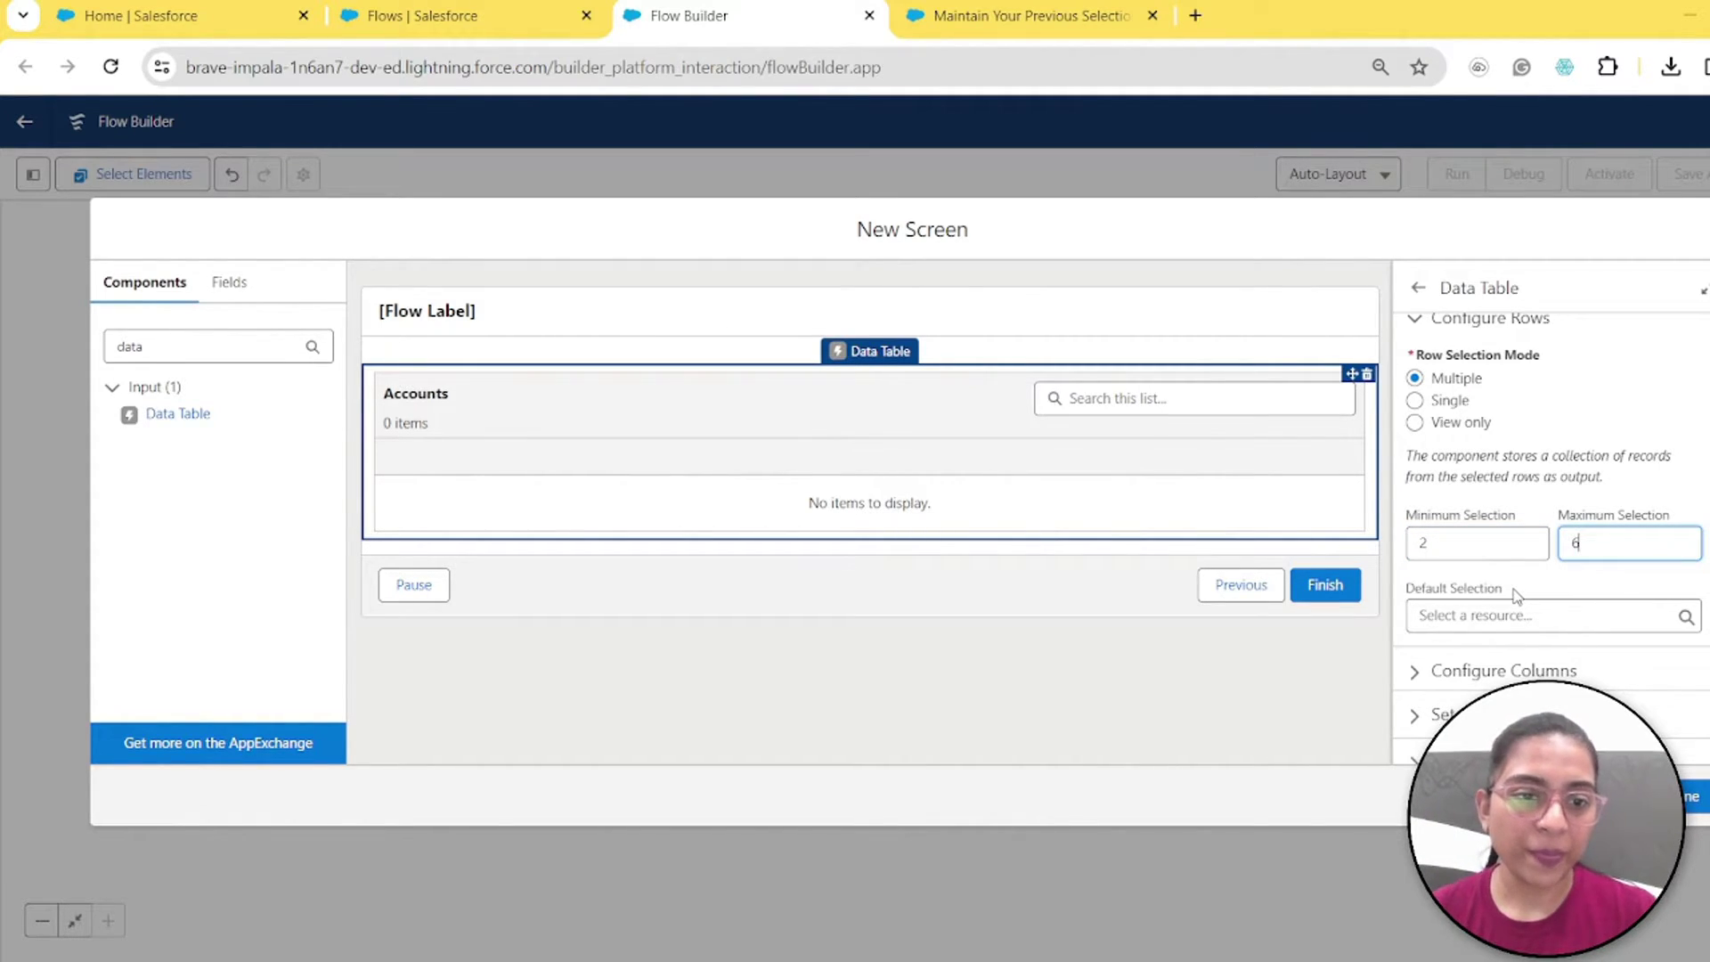
Step: Configure the data table's first column with Name as its source field
{"action": "scroll", "coordinate": [1514, 595], "scroll_direction": "down", "scroll_amount": 1}
{"action": "left_click", "coordinate": [1415, 604]}
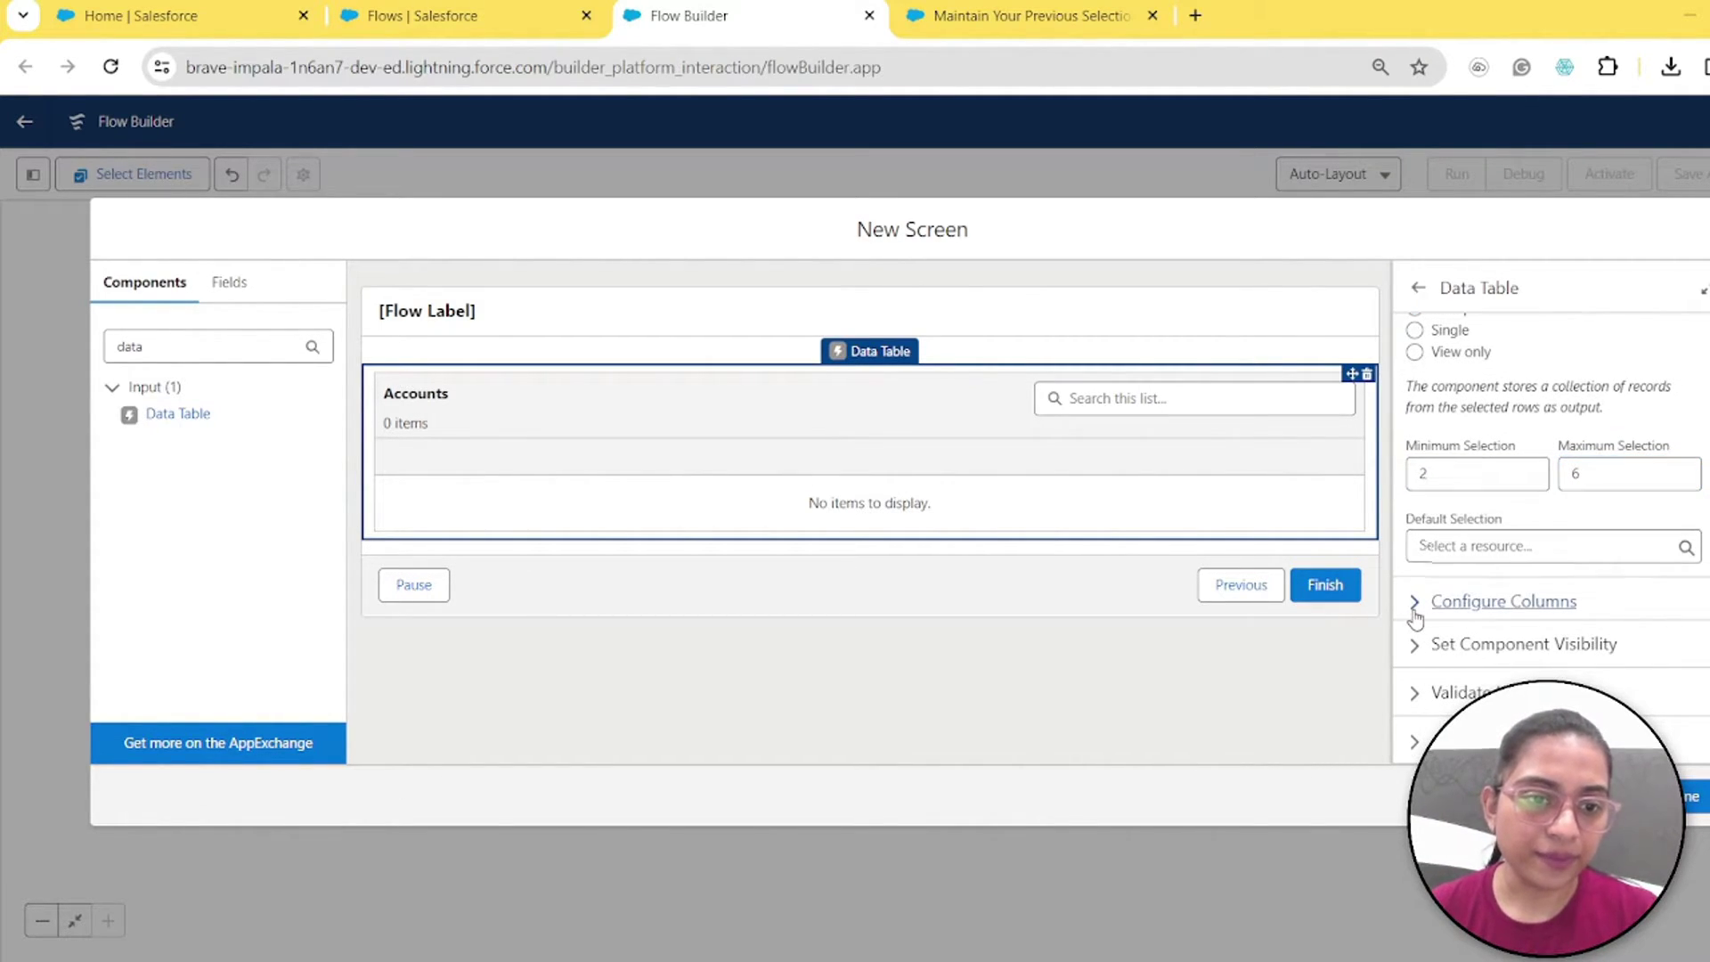
{"action": "scroll", "coordinate": [1579, 666], "scroll_direction": "down", "scroll_amount": 1}
{"action": "scroll", "coordinate": [1580, 666], "scroll_direction": "down", "scroll_amount": 2}
{"action": "left_click", "coordinate": [1481, 613]}
{"action": "type", "text": "name"}
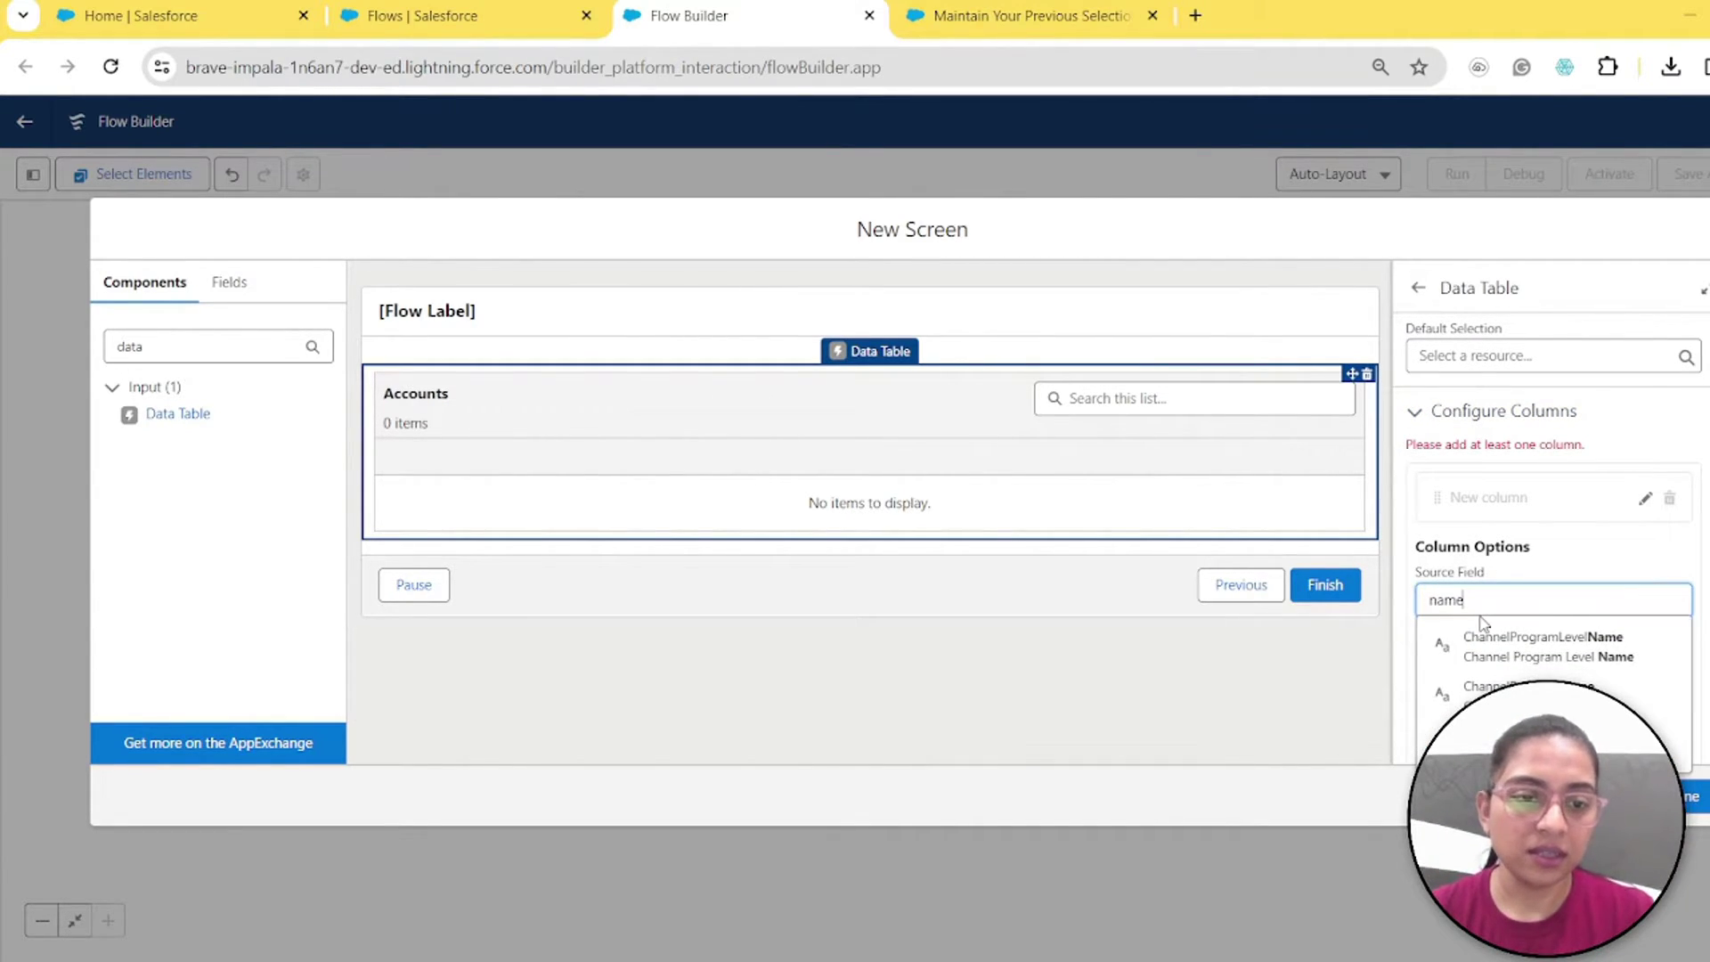
{"action": "key", "text": "Return"}
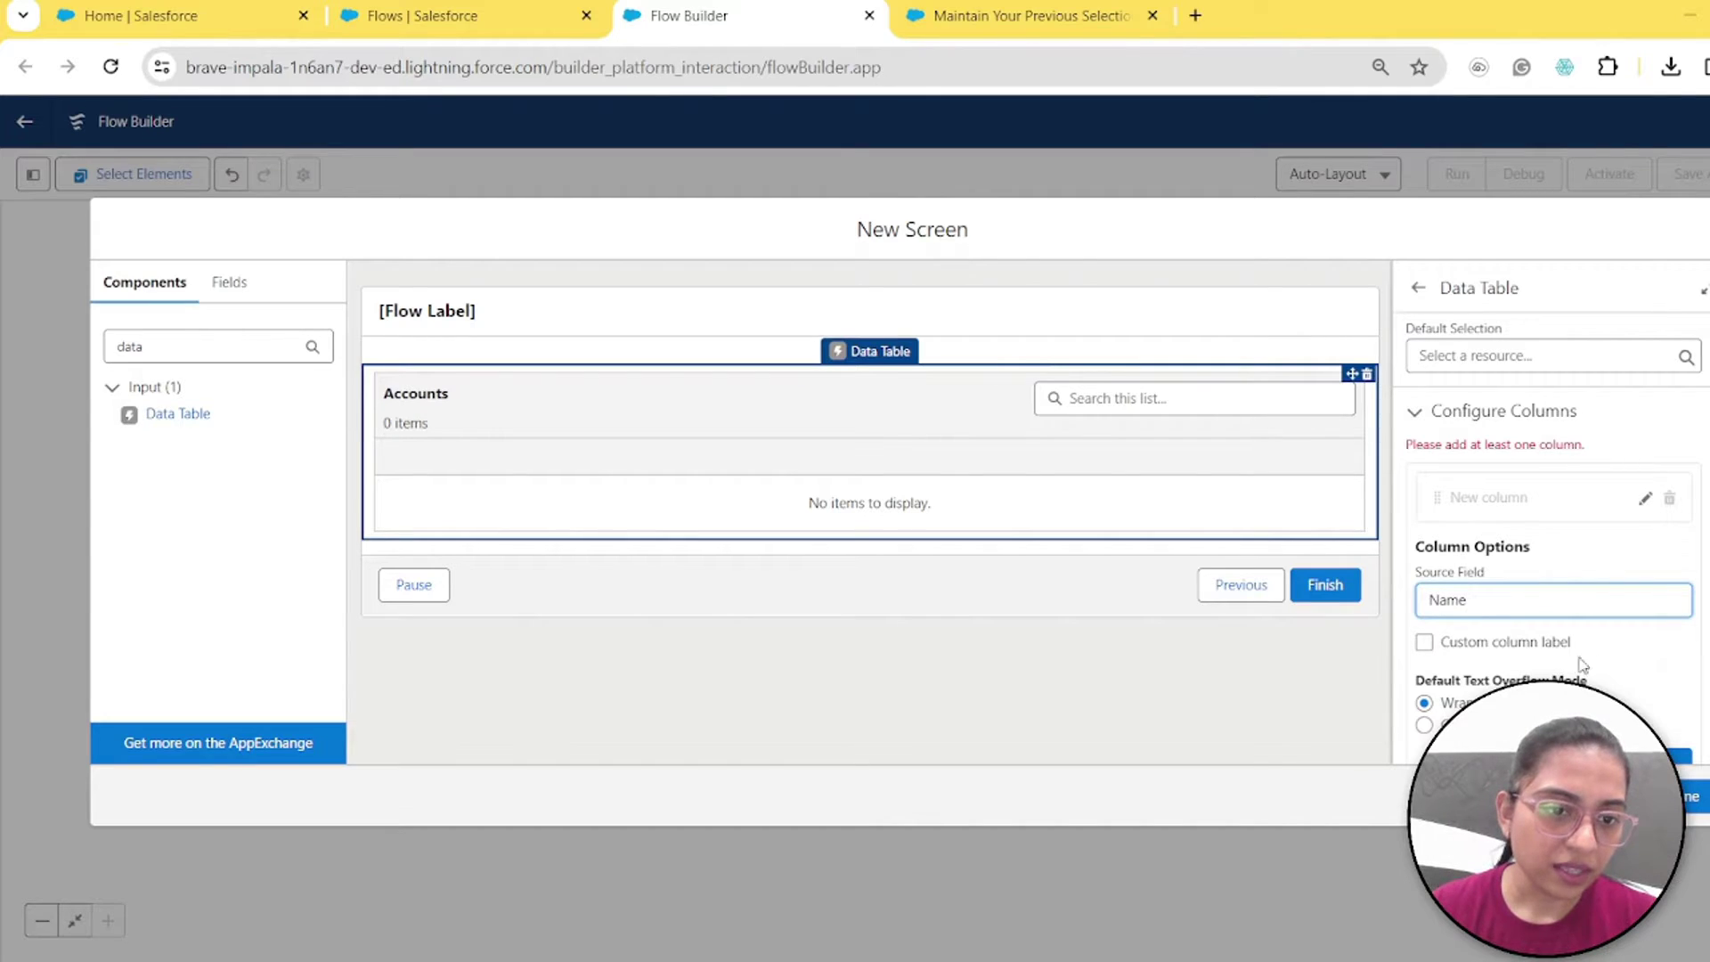
{"action": "scroll", "coordinate": [1582, 666], "scroll_direction": "down", "scroll_amount": 1}
{"action": "left_click", "coordinate": [1651, 661]}
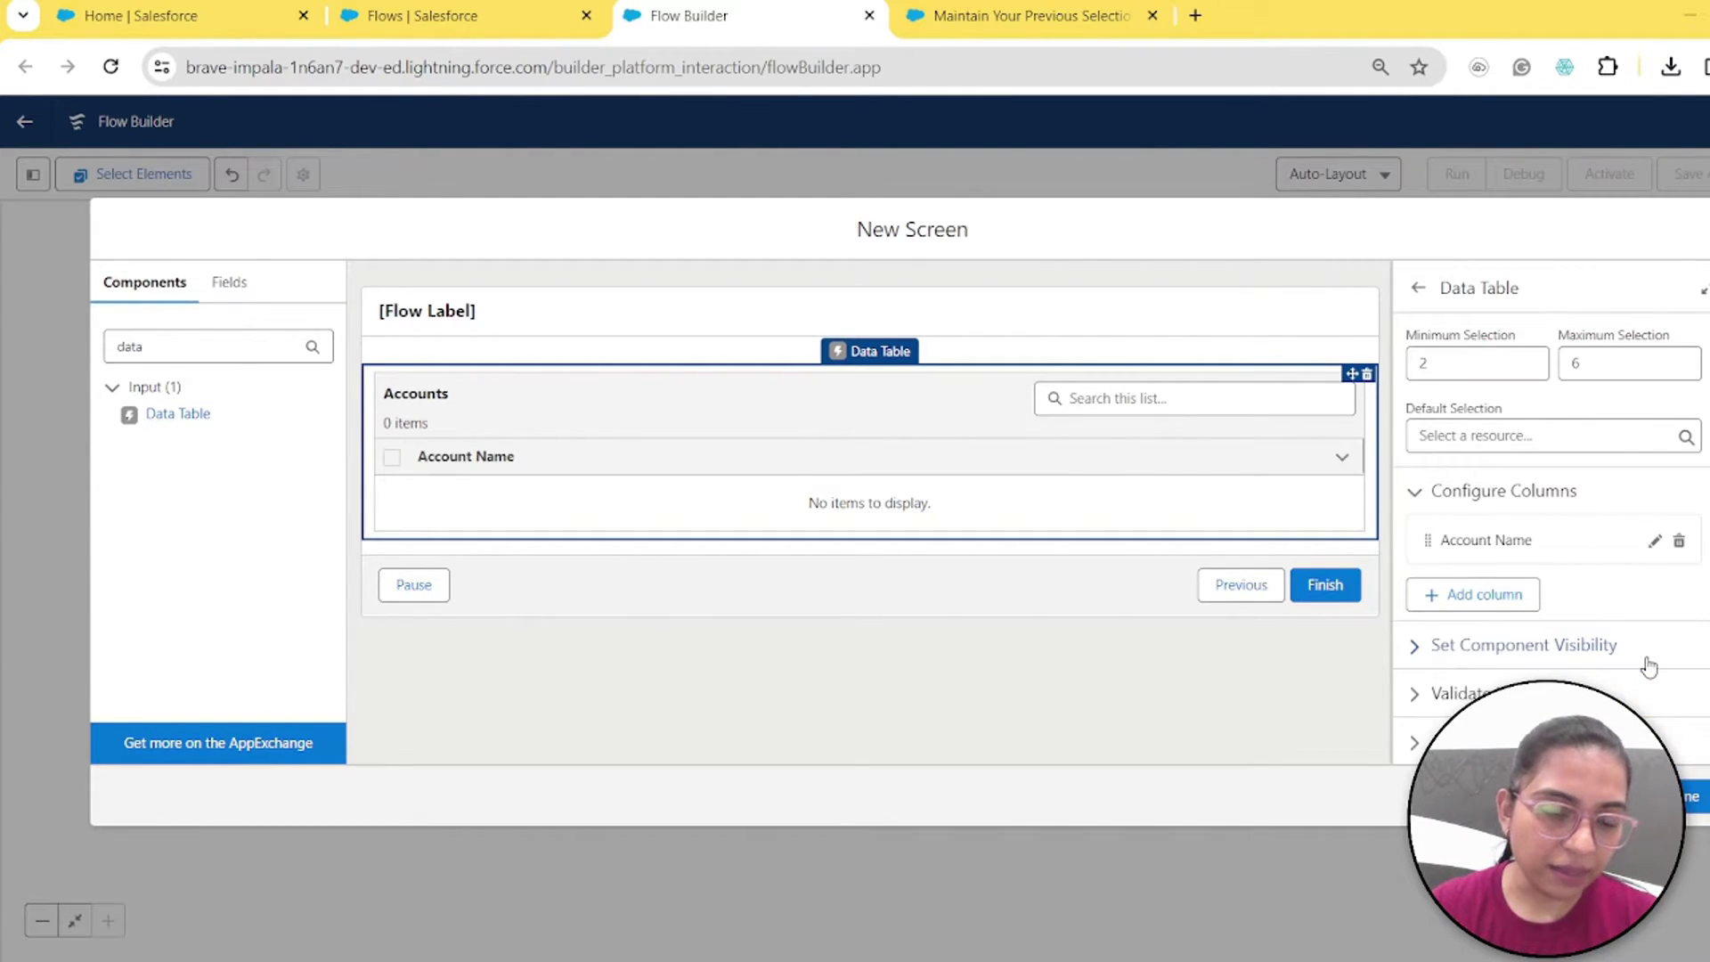
Step: Add a second column to the data table with BillingCountry as its source field
{"action": "left_click", "coordinate": [1485, 595]}
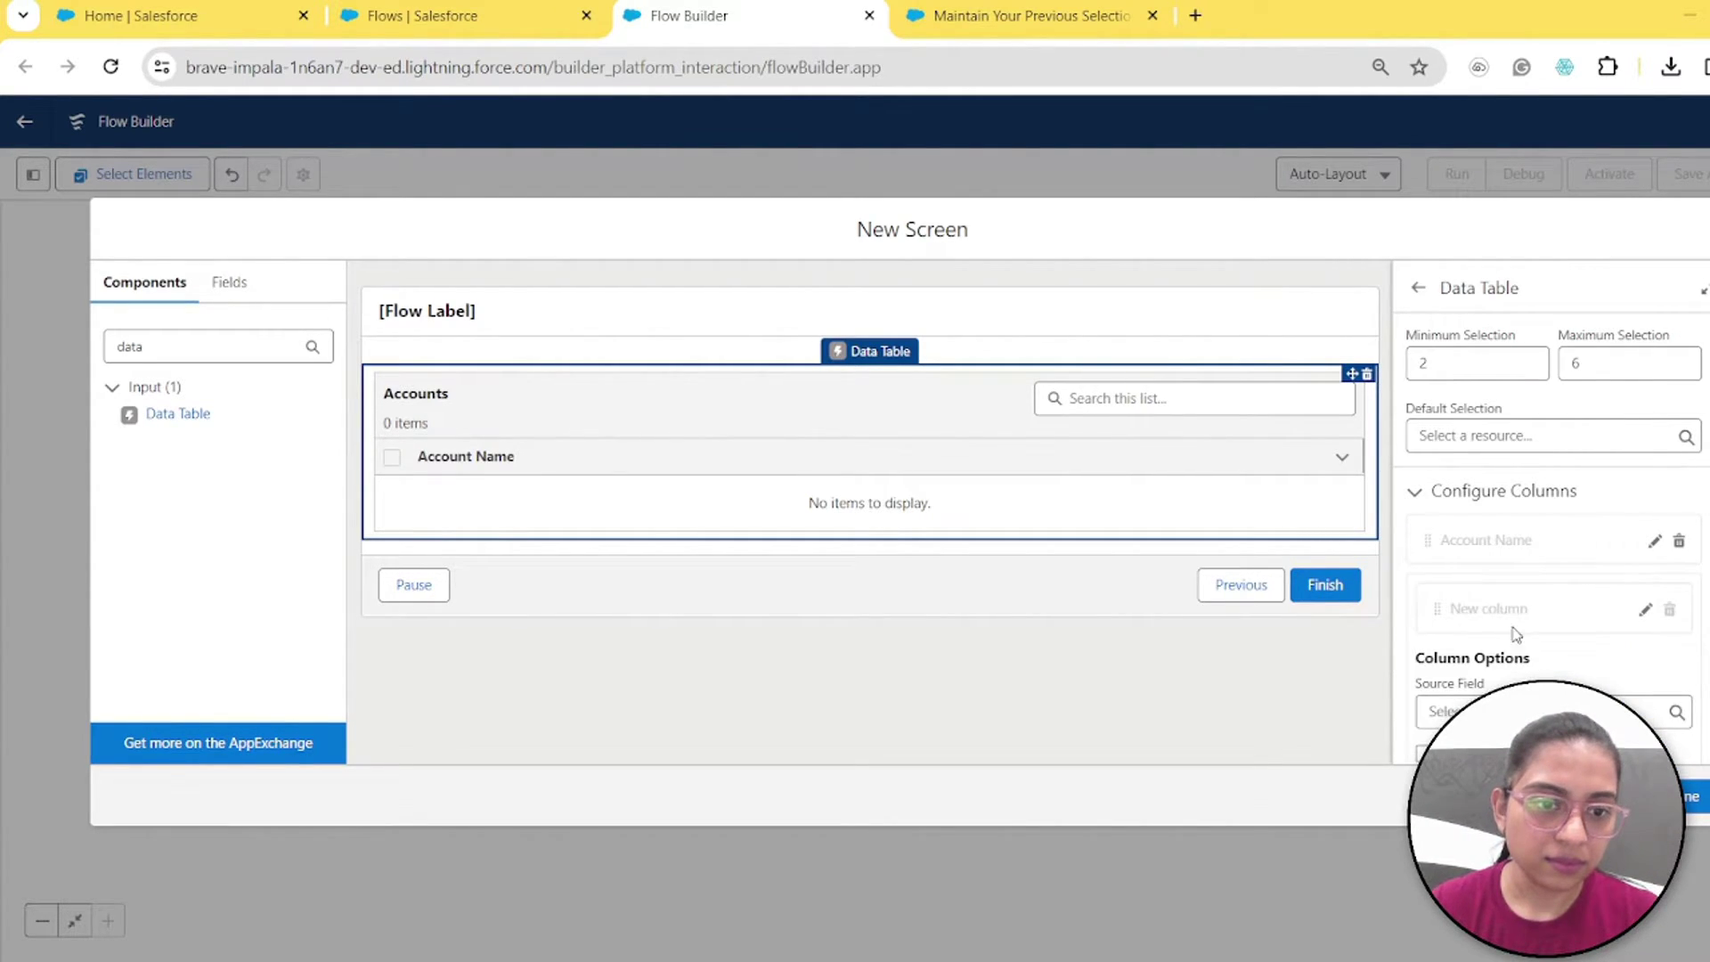
{"action": "left_click", "coordinate": [1443, 712]}
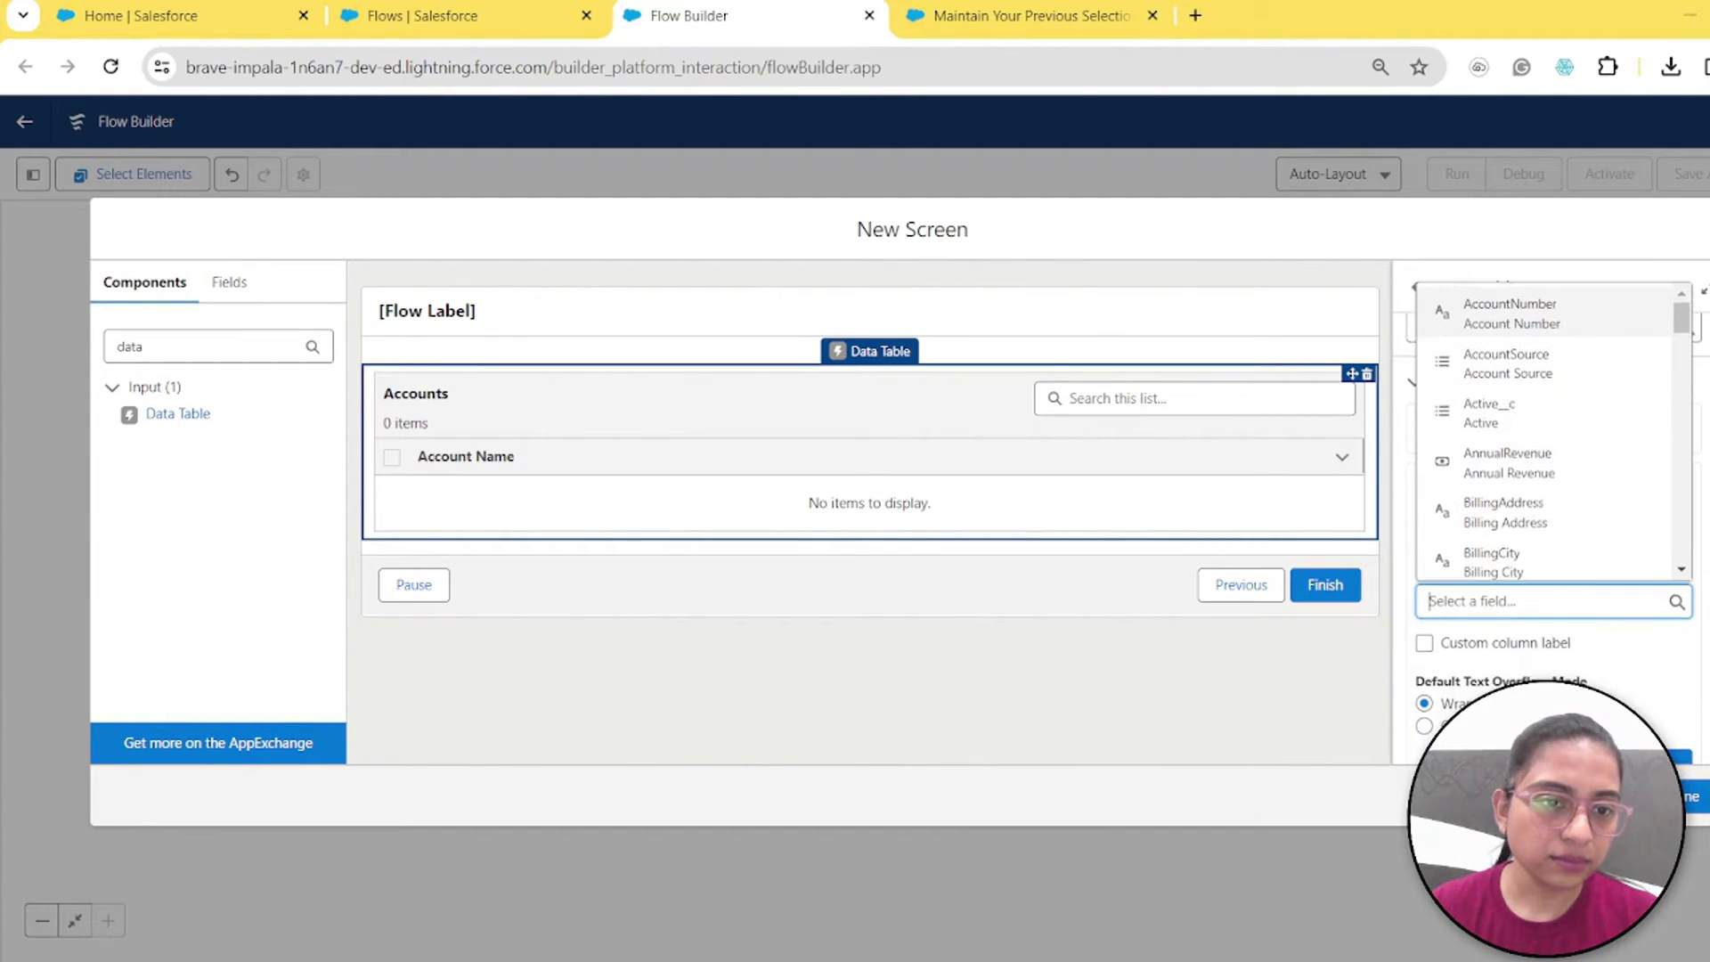
{"action": "scroll", "coordinate": [1532, 491], "scroll_direction": "down", "scroll_amount": 10}
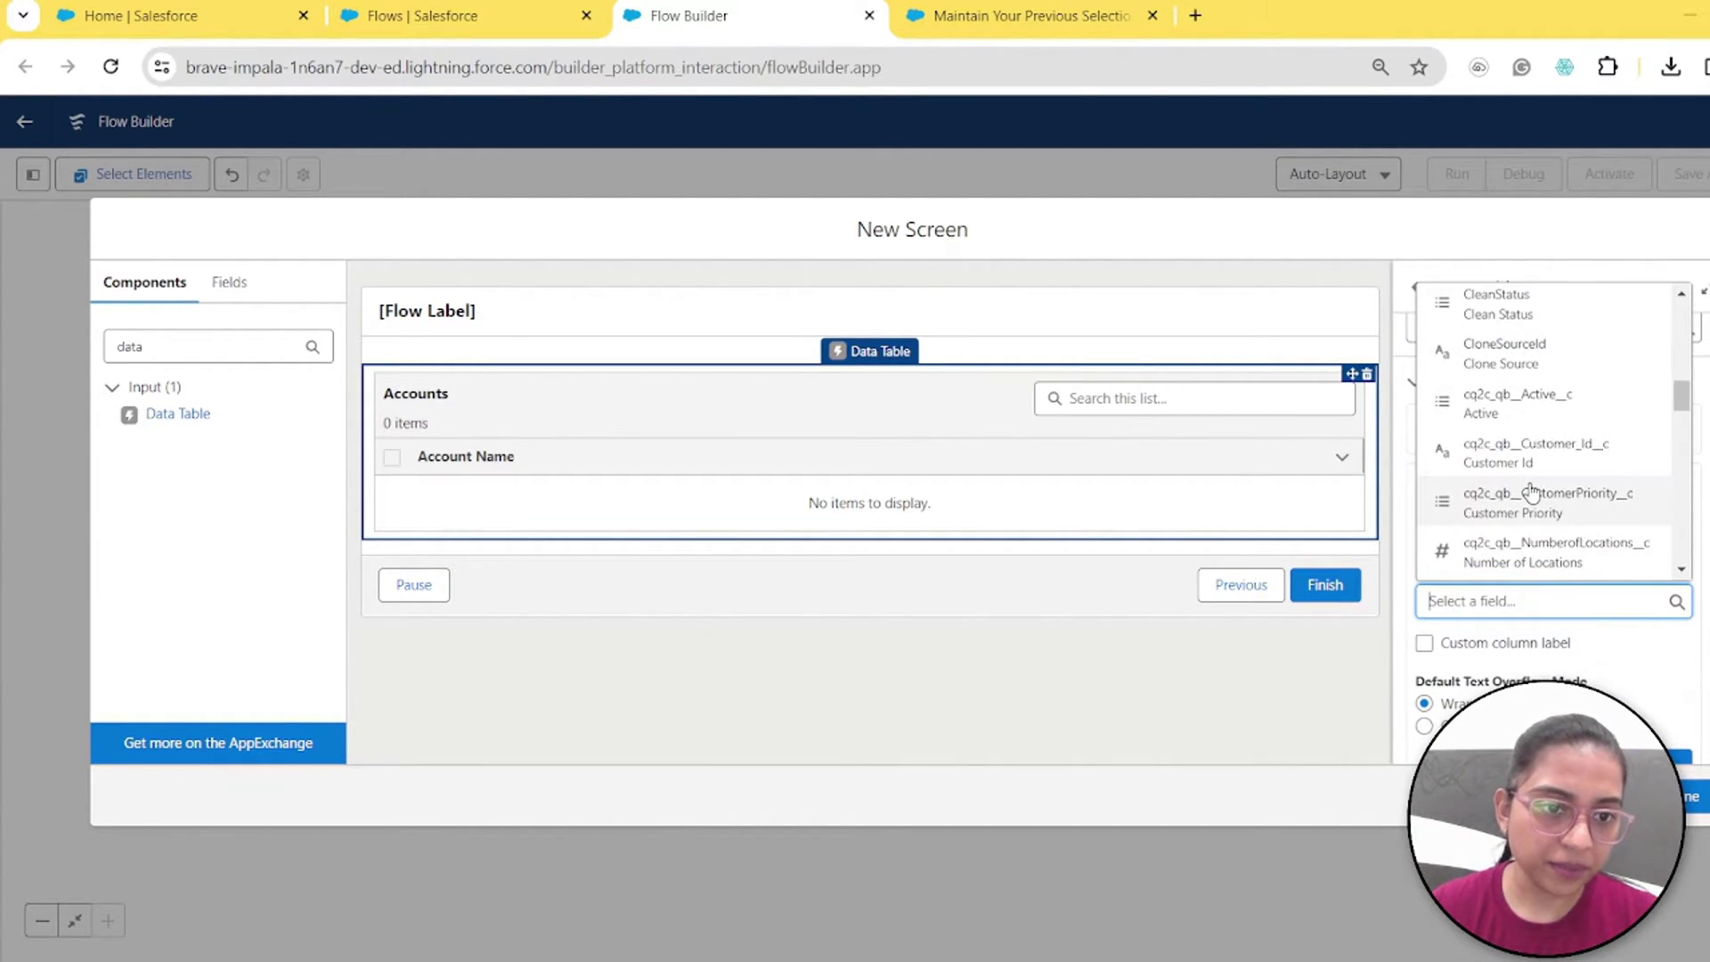
{"action": "scroll", "coordinate": [1532, 490], "scroll_direction": "down", "scroll_amount": 6}
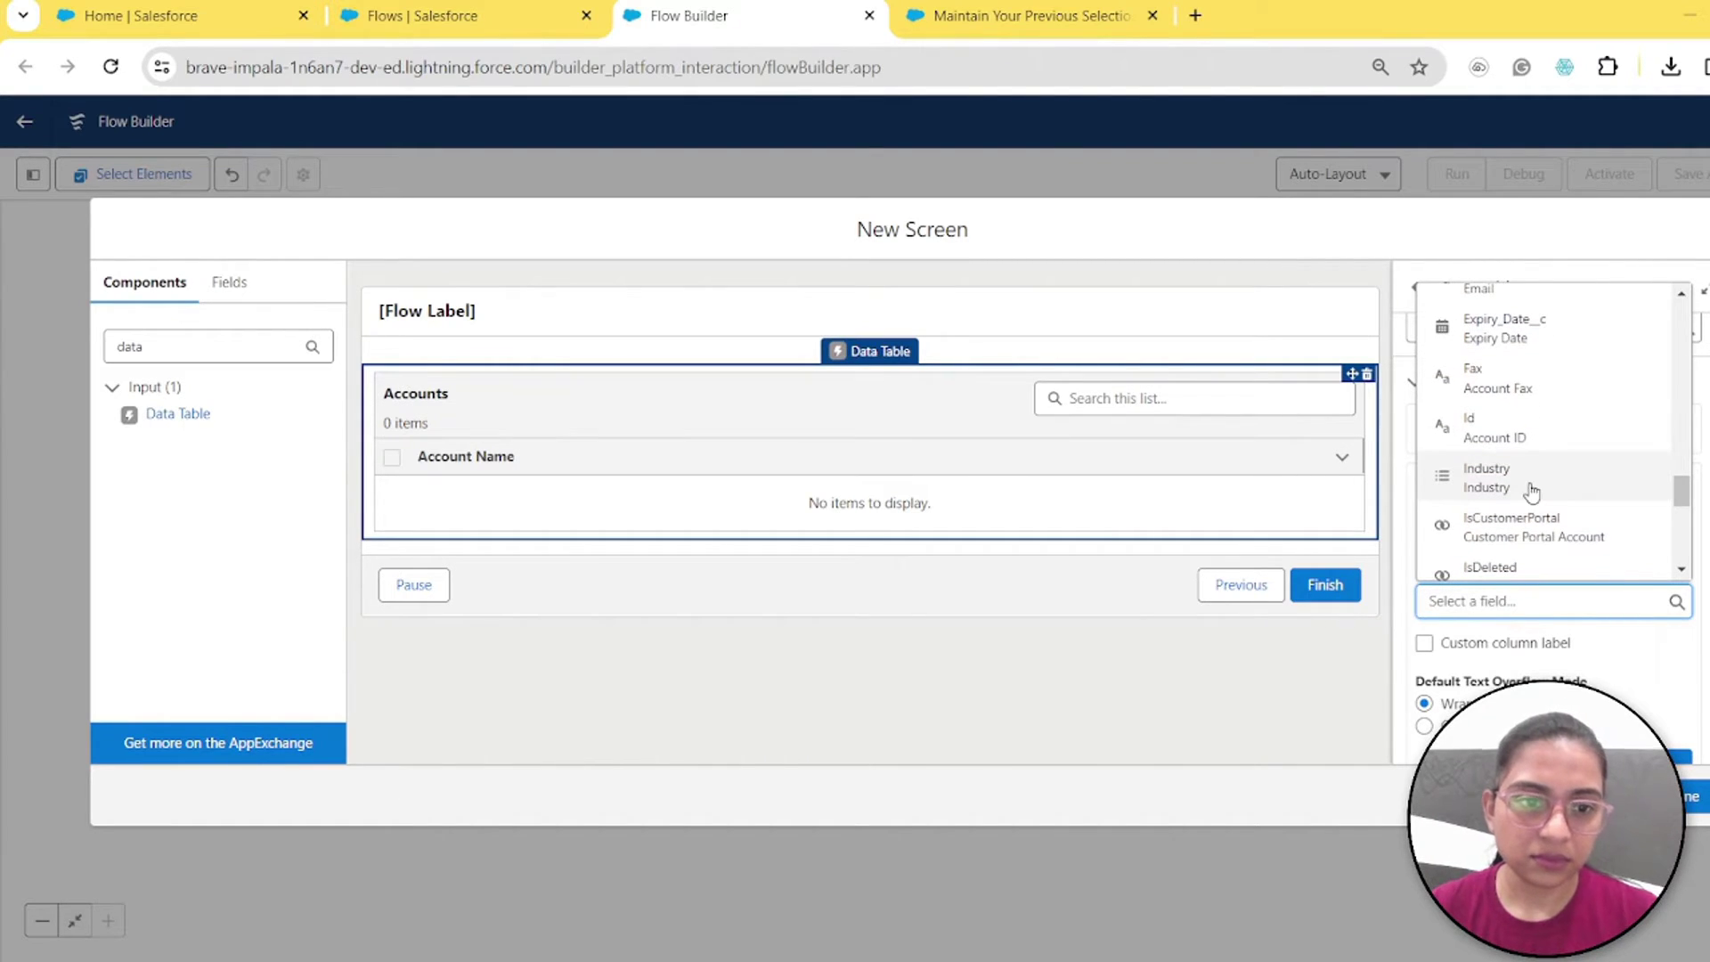
{"action": "scroll", "coordinate": [1532, 491], "scroll_direction": "down", "scroll_amount": 5}
{"action": "type", "text": "country"}
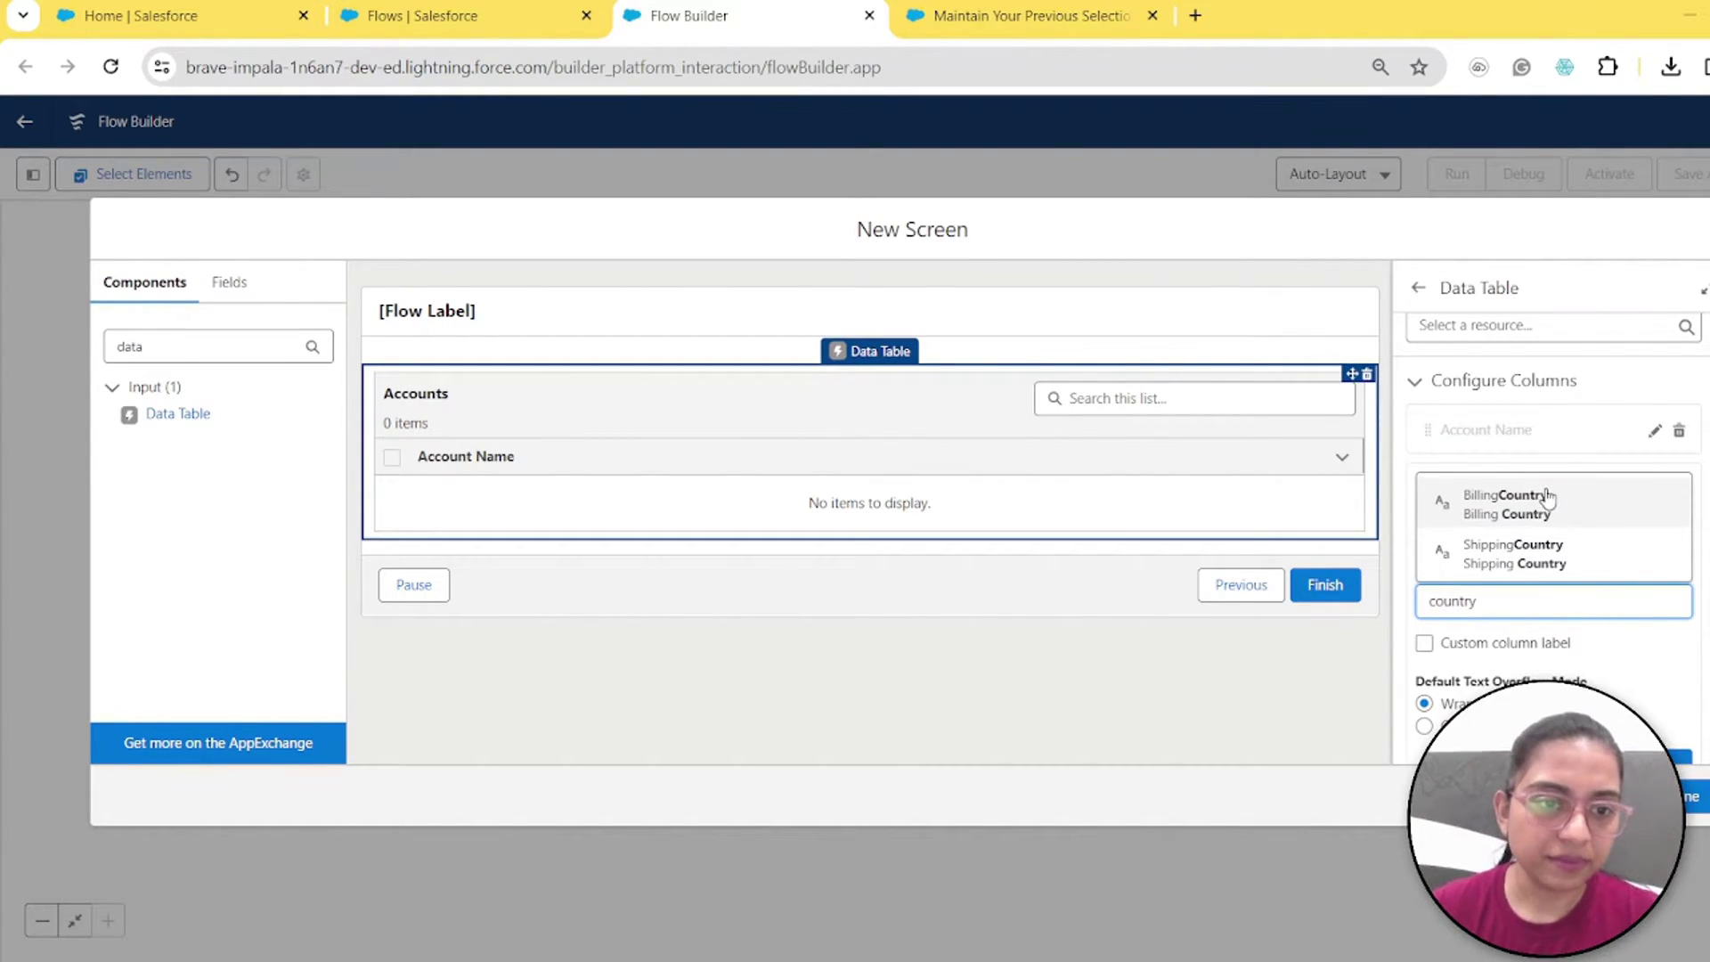
{"action": "left_click", "coordinate": [1548, 497]}
{"action": "scroll", "coordinate": [1629, 704], "scroll_direction": "down", "scroll_amount": 2}
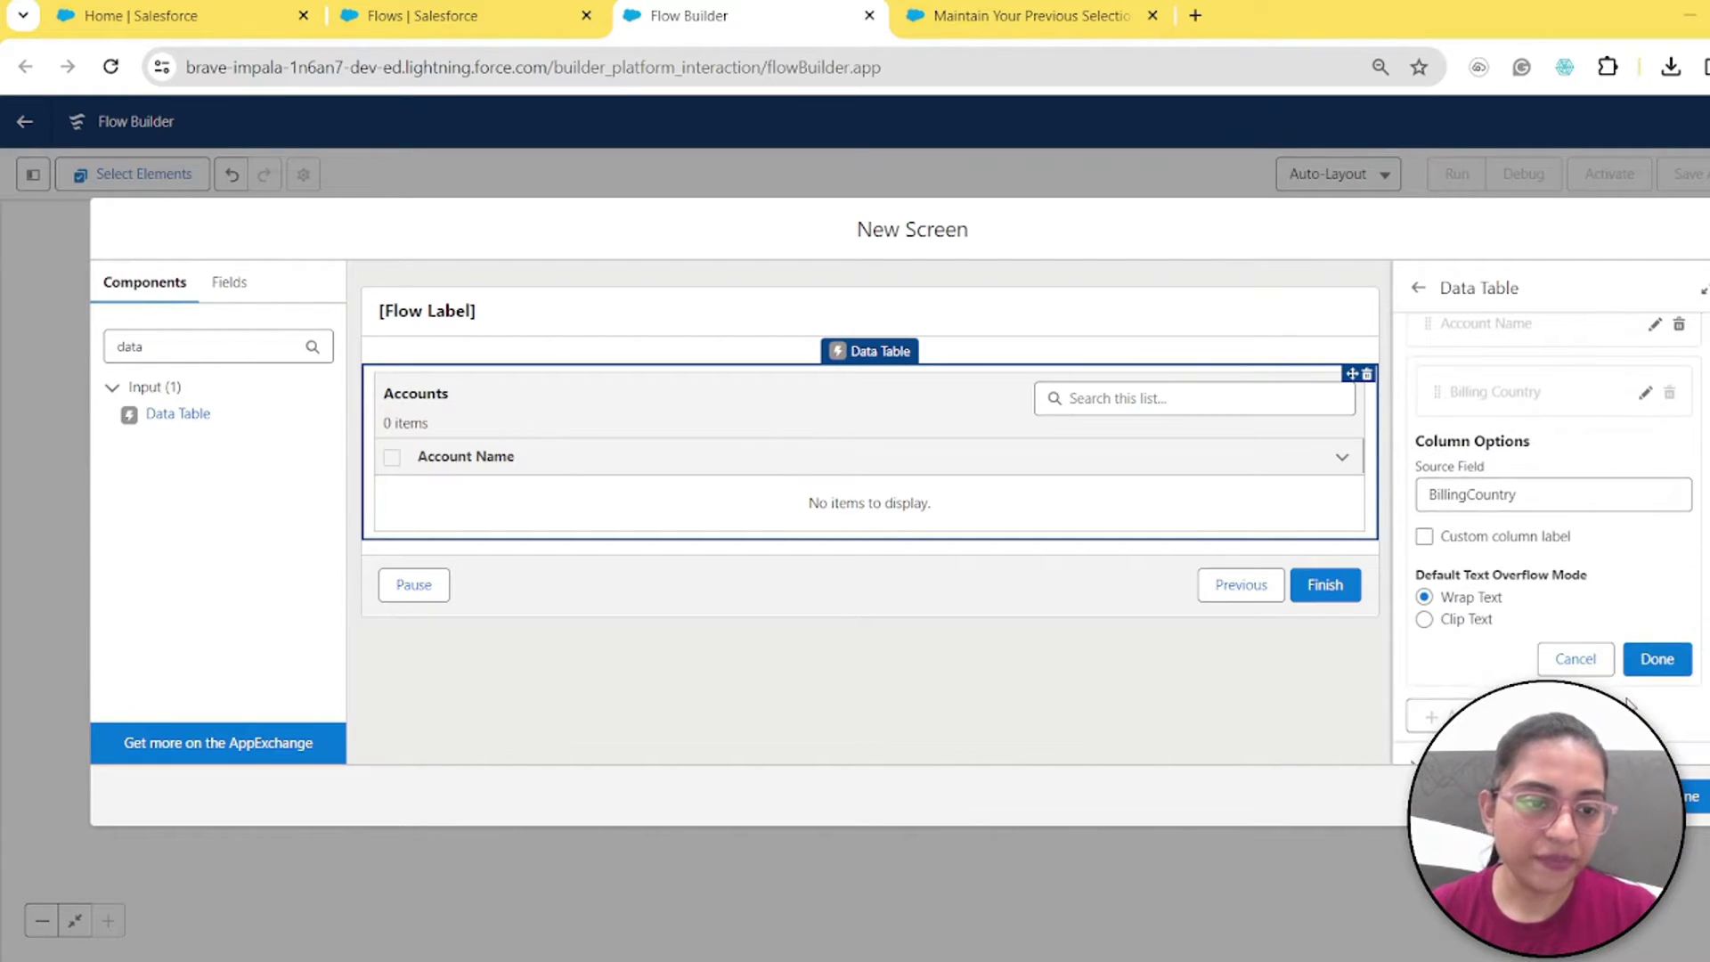
{"action": "left_click", "coordinate": [1652, 659]}
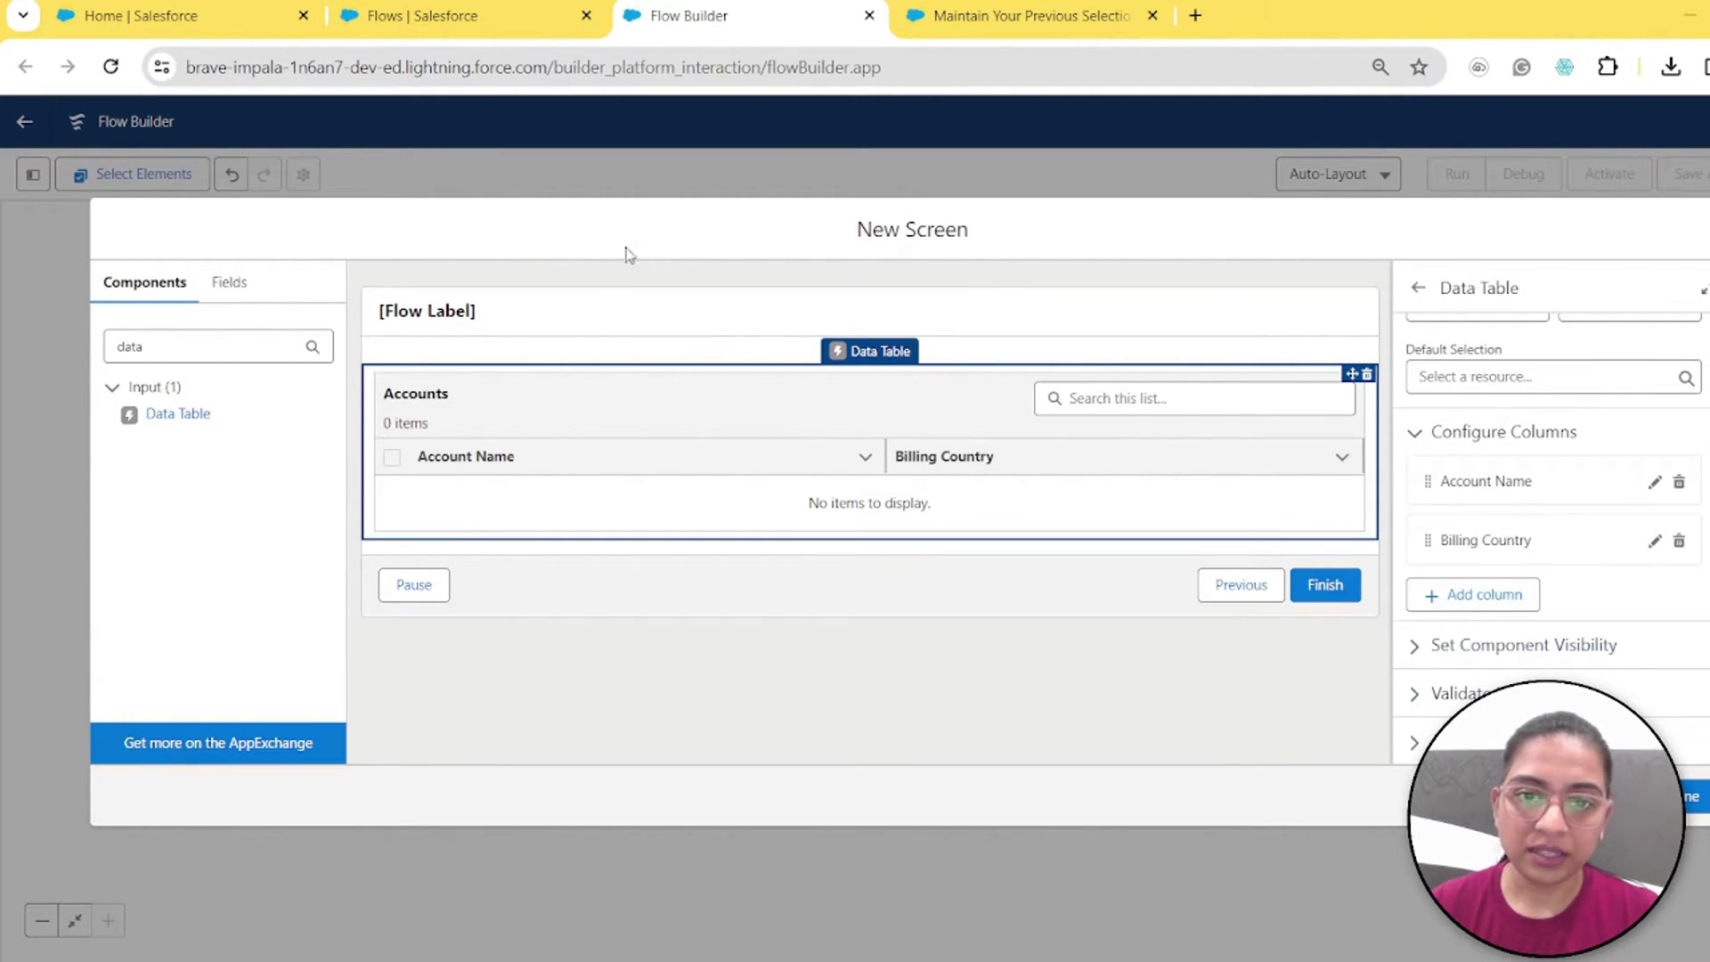
Step: Review the data table's component visibility, input validation and advanced settings
{"action": "left_click", "coordinate": [1422, 648]}
{"action": "scroll", "coordinate": [1424, 664], "scroll_direction": "down", "scroll_amount": 1}
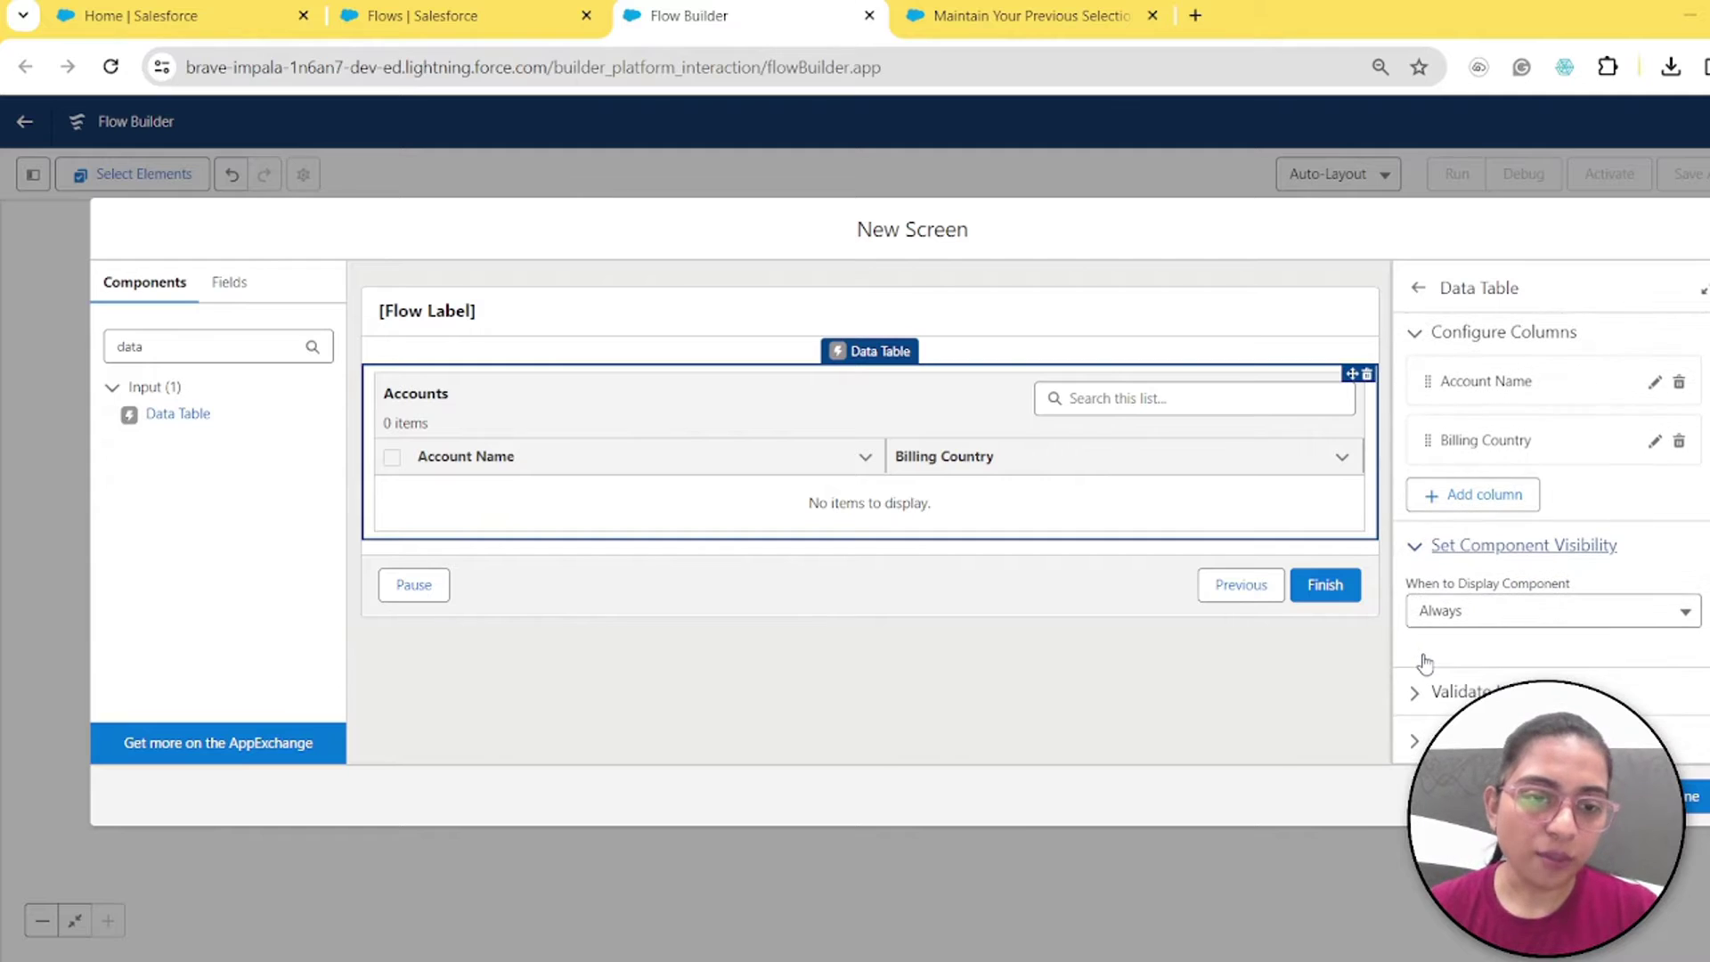
{"action": "left_click", "coordinate": [1419, 543]}
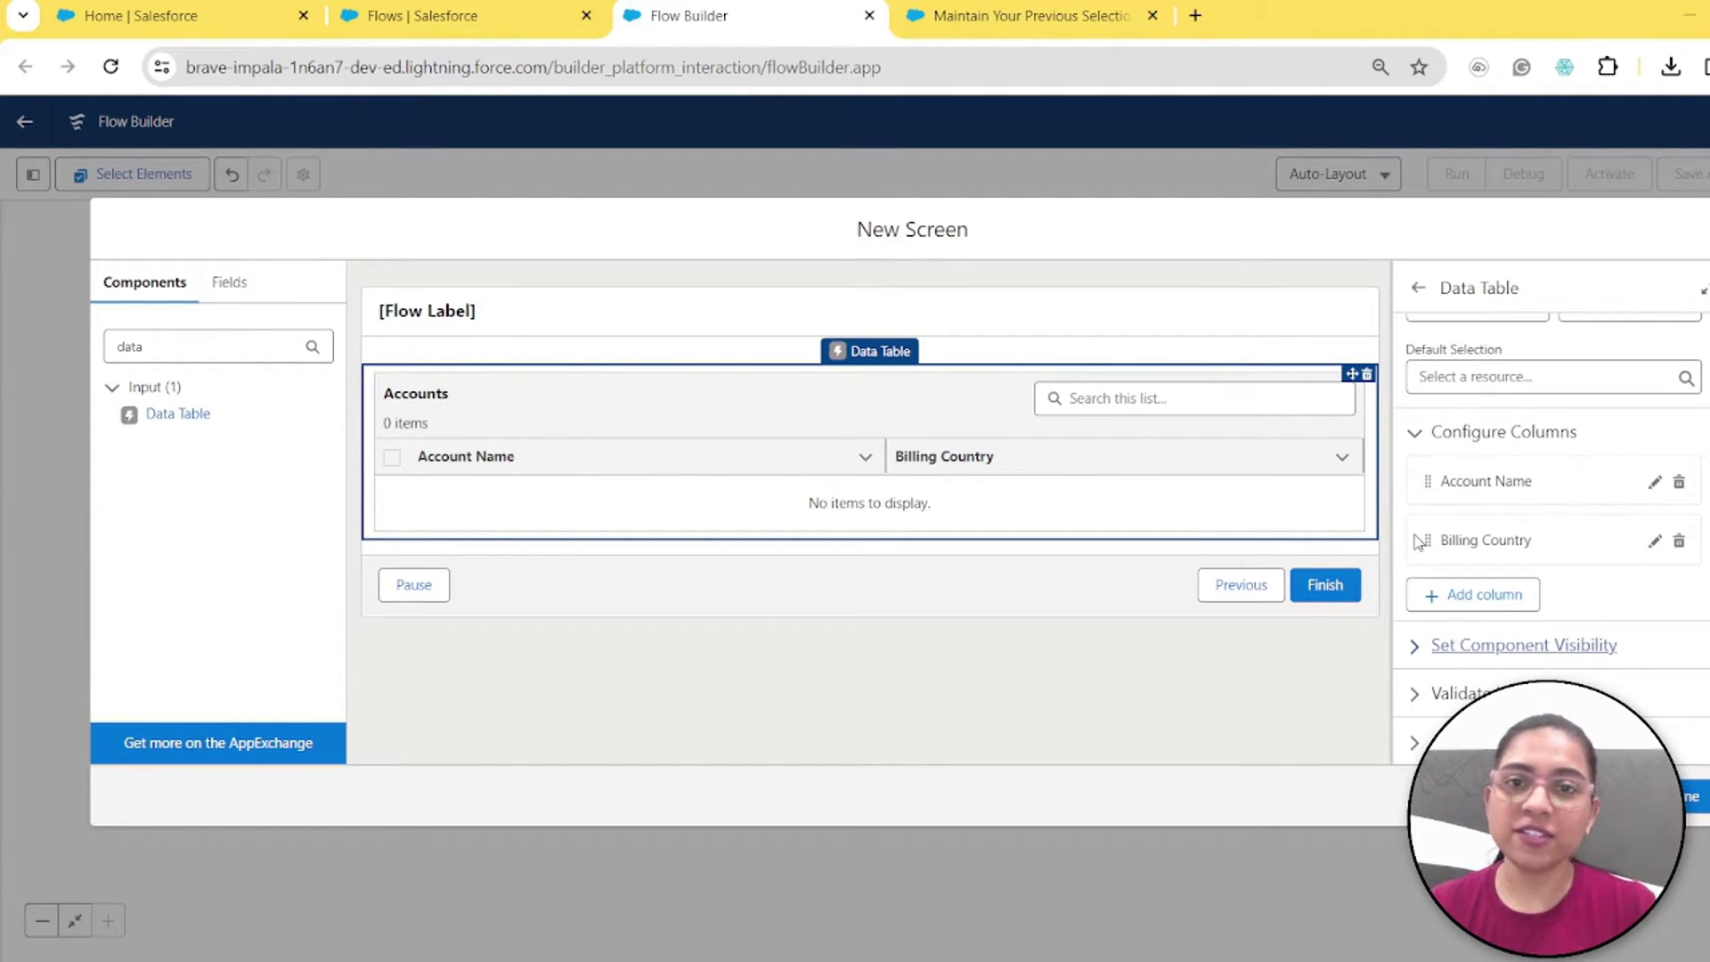
{"action": "left_click", "coordinate": [1413, 692]}
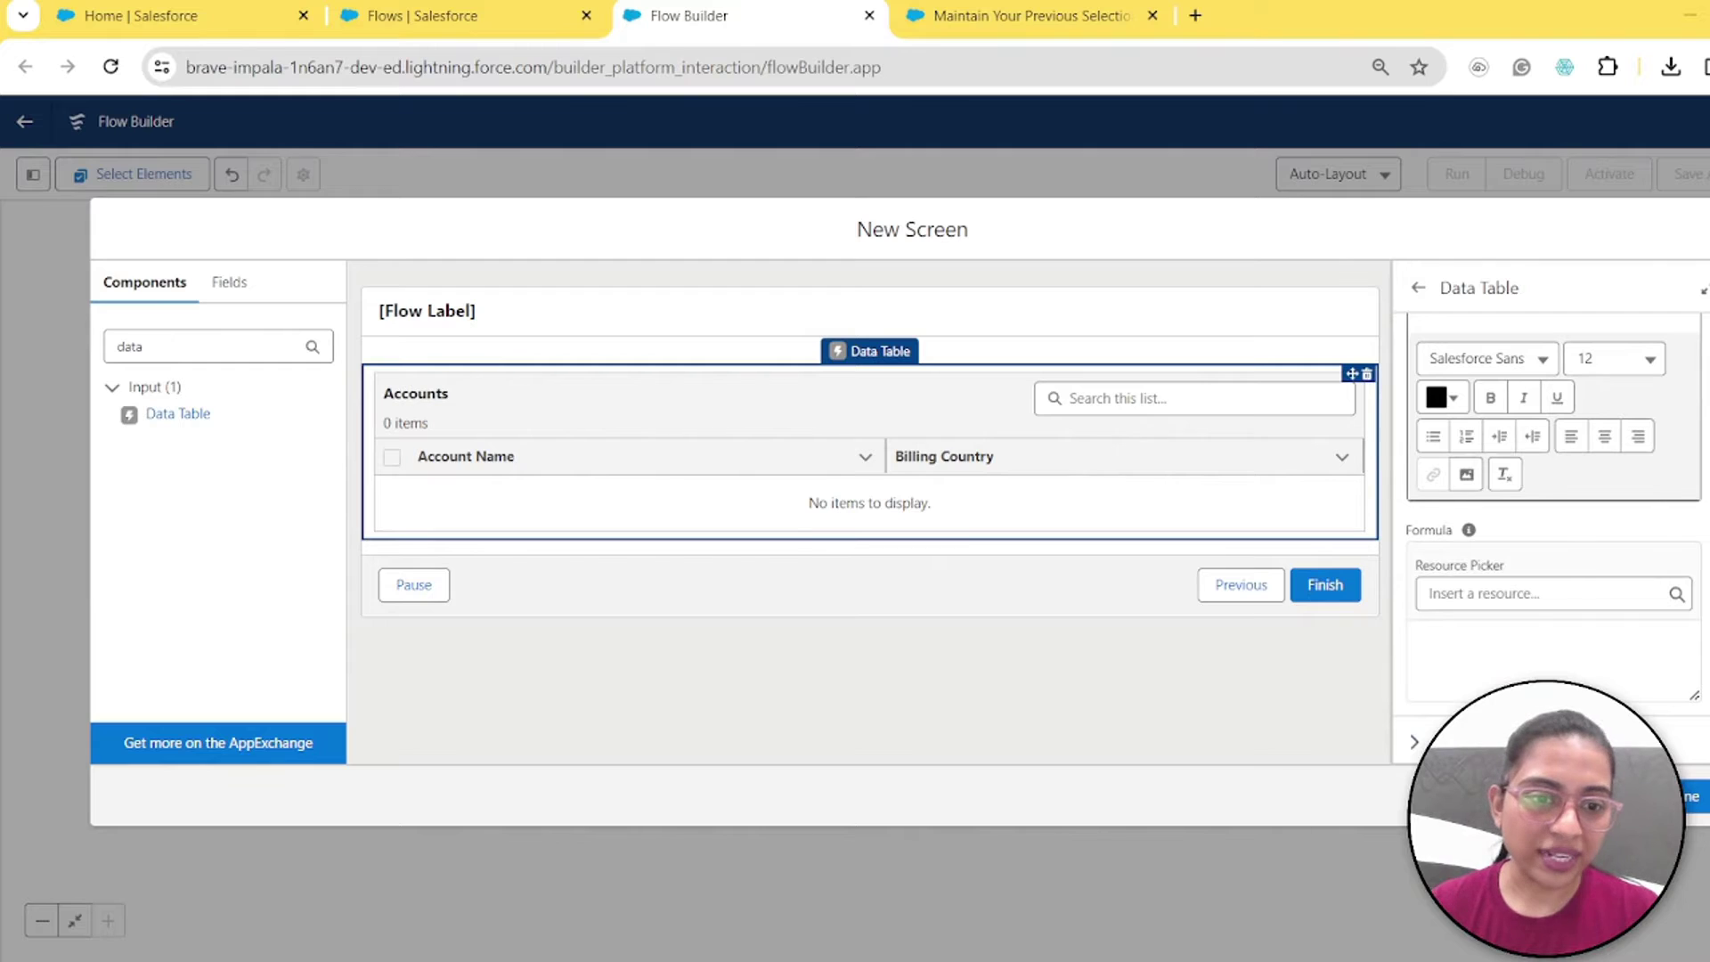
{"action": "left_click", "coordinate": [1413, 742]}
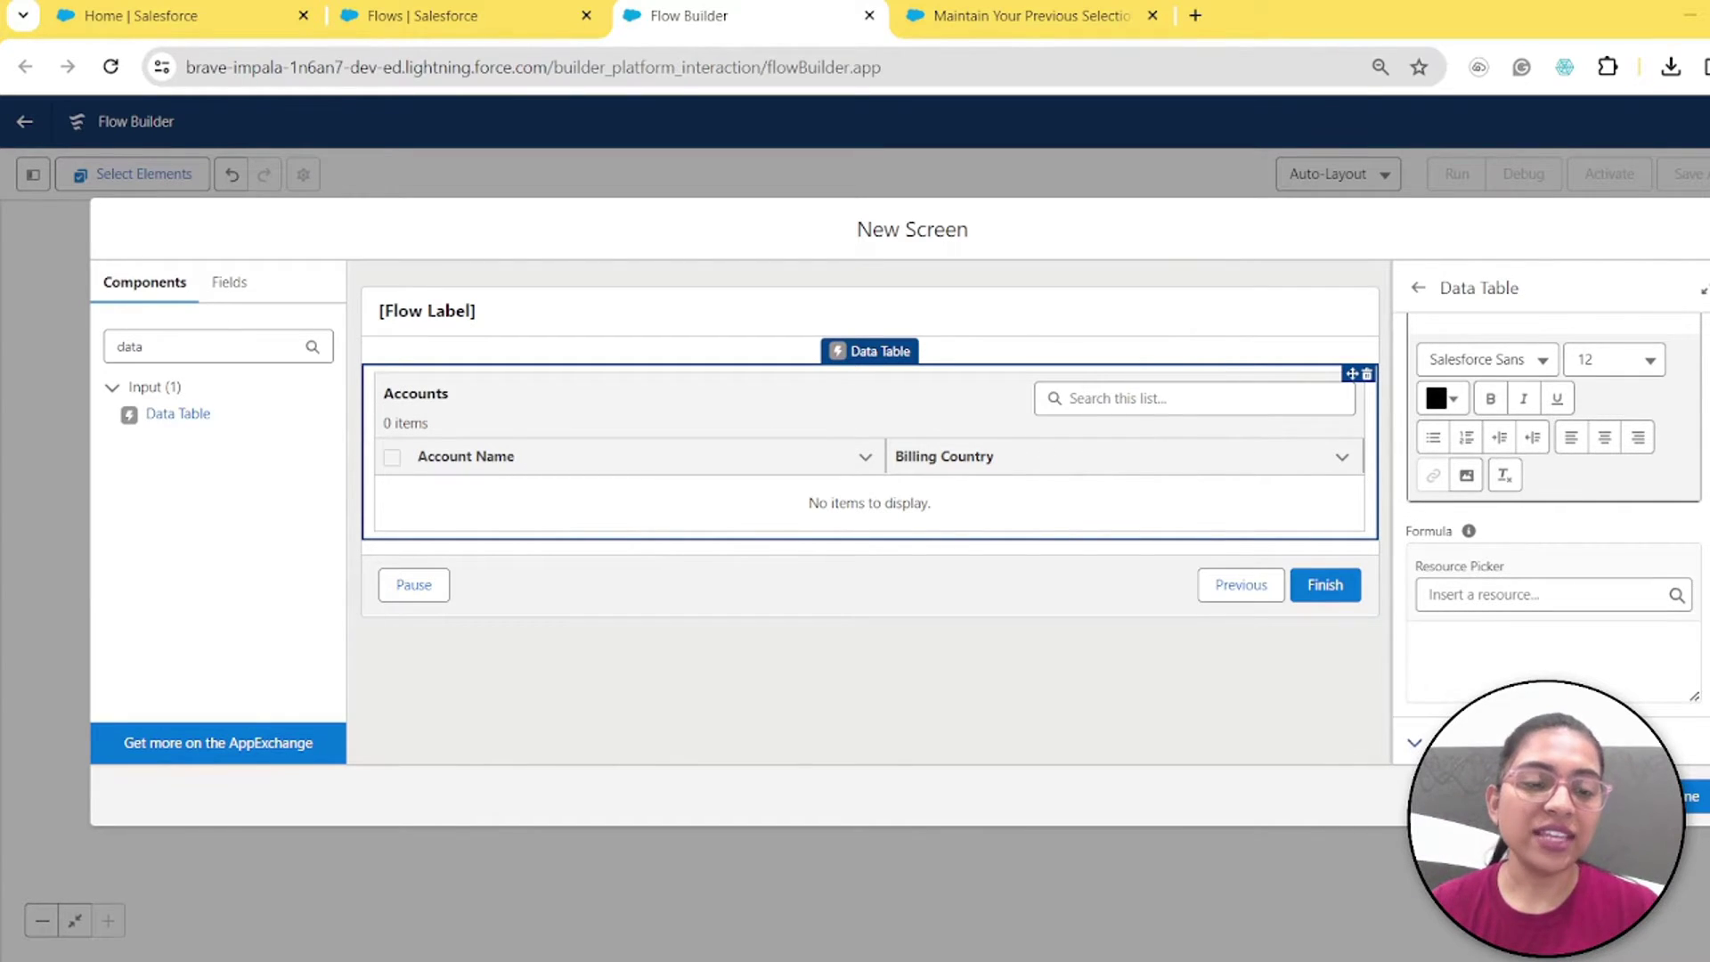
{"action": "scroll", "coordinate": [1515, 534], "scroll_direction": "down", "scroll_amount": 3}
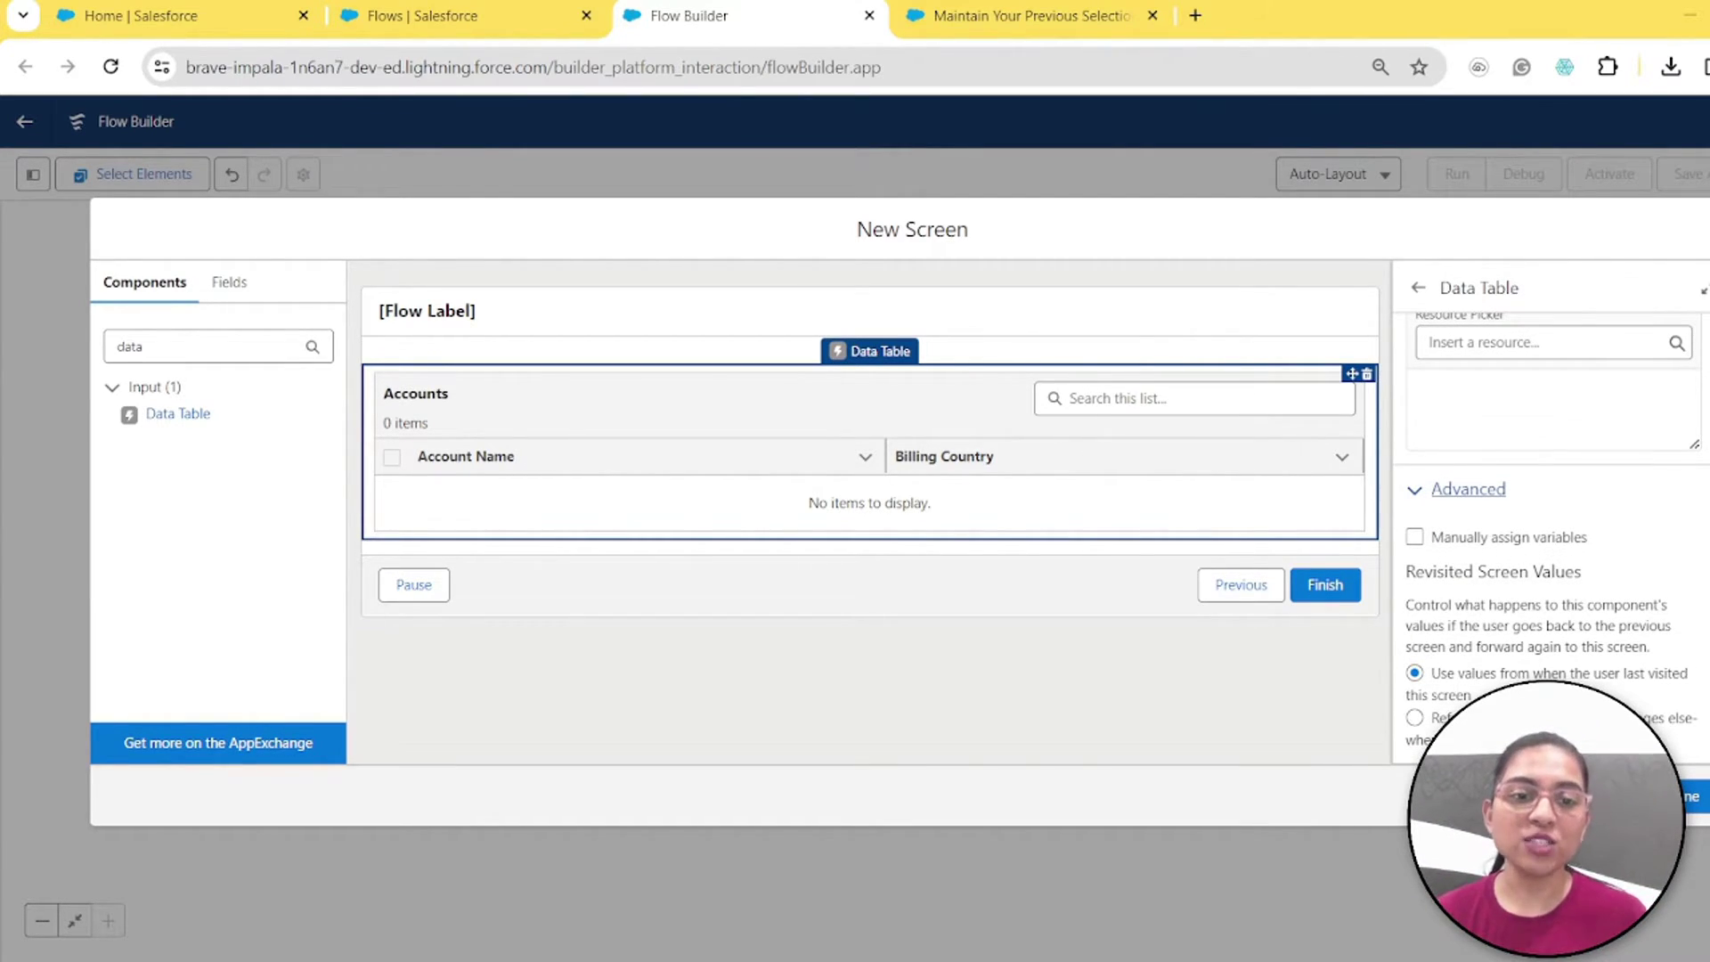
Step: Try manual variable assignment for the data table's outputs, and turn it off again by deleting the manual assignments
{"action": "left_click", "coordinate": [1416, 539]}
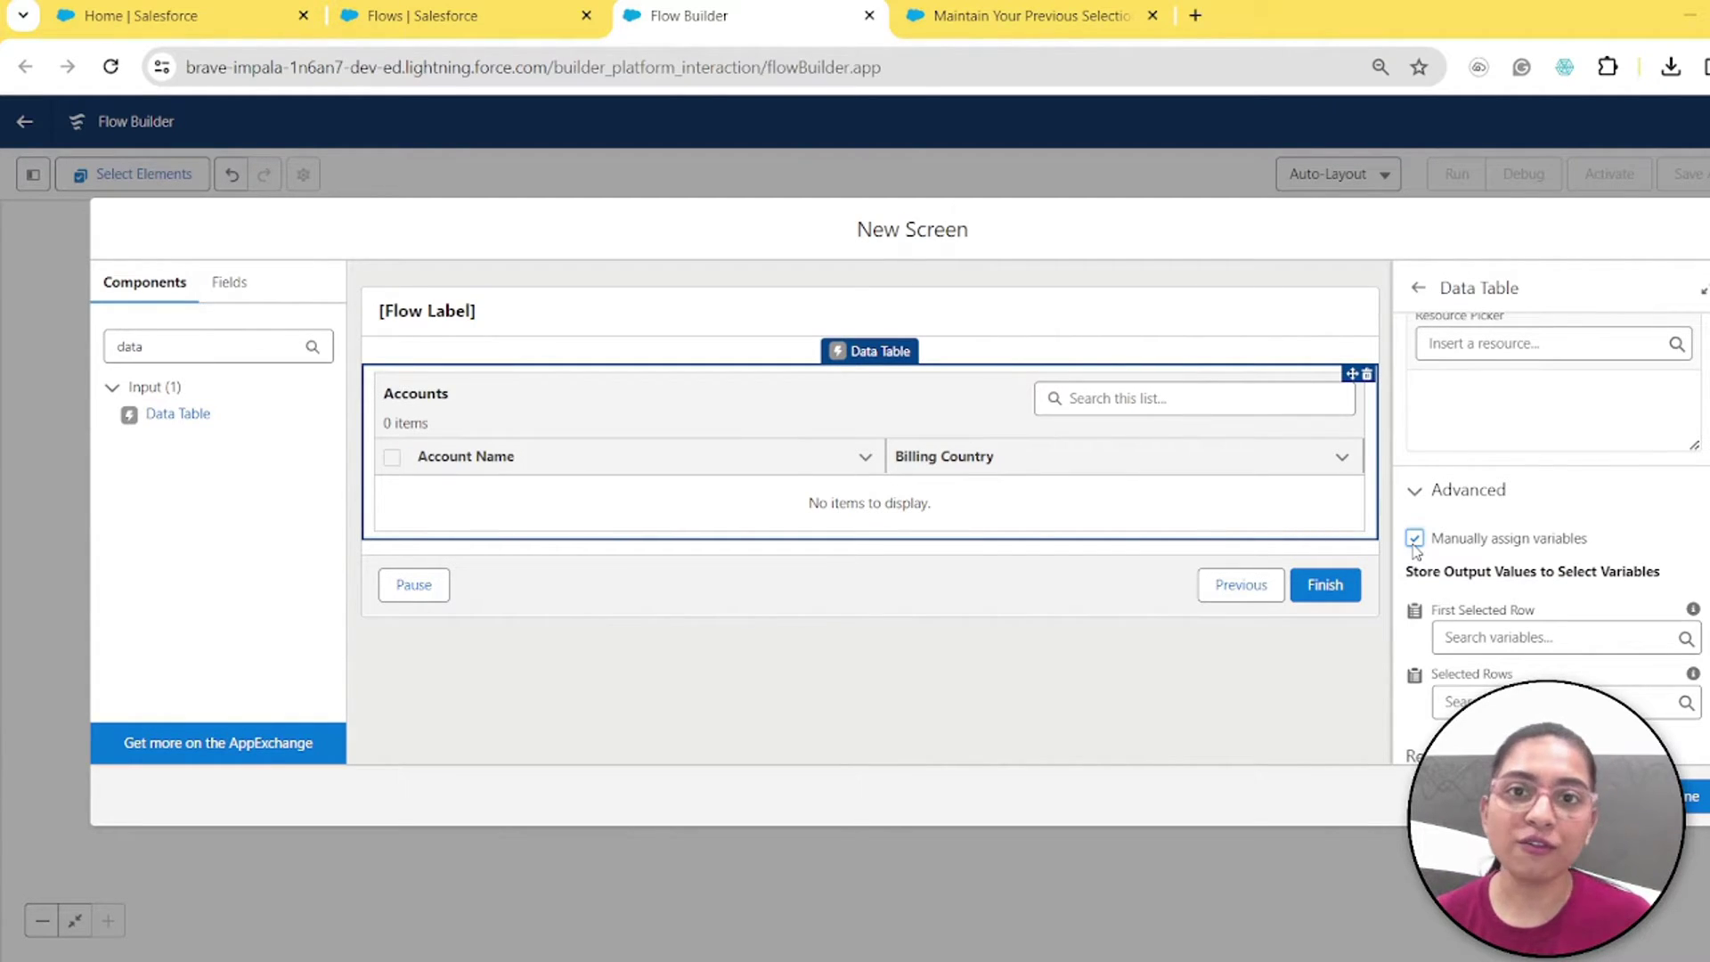
{"action": "left_click", "coordinate": [1415, 538]}
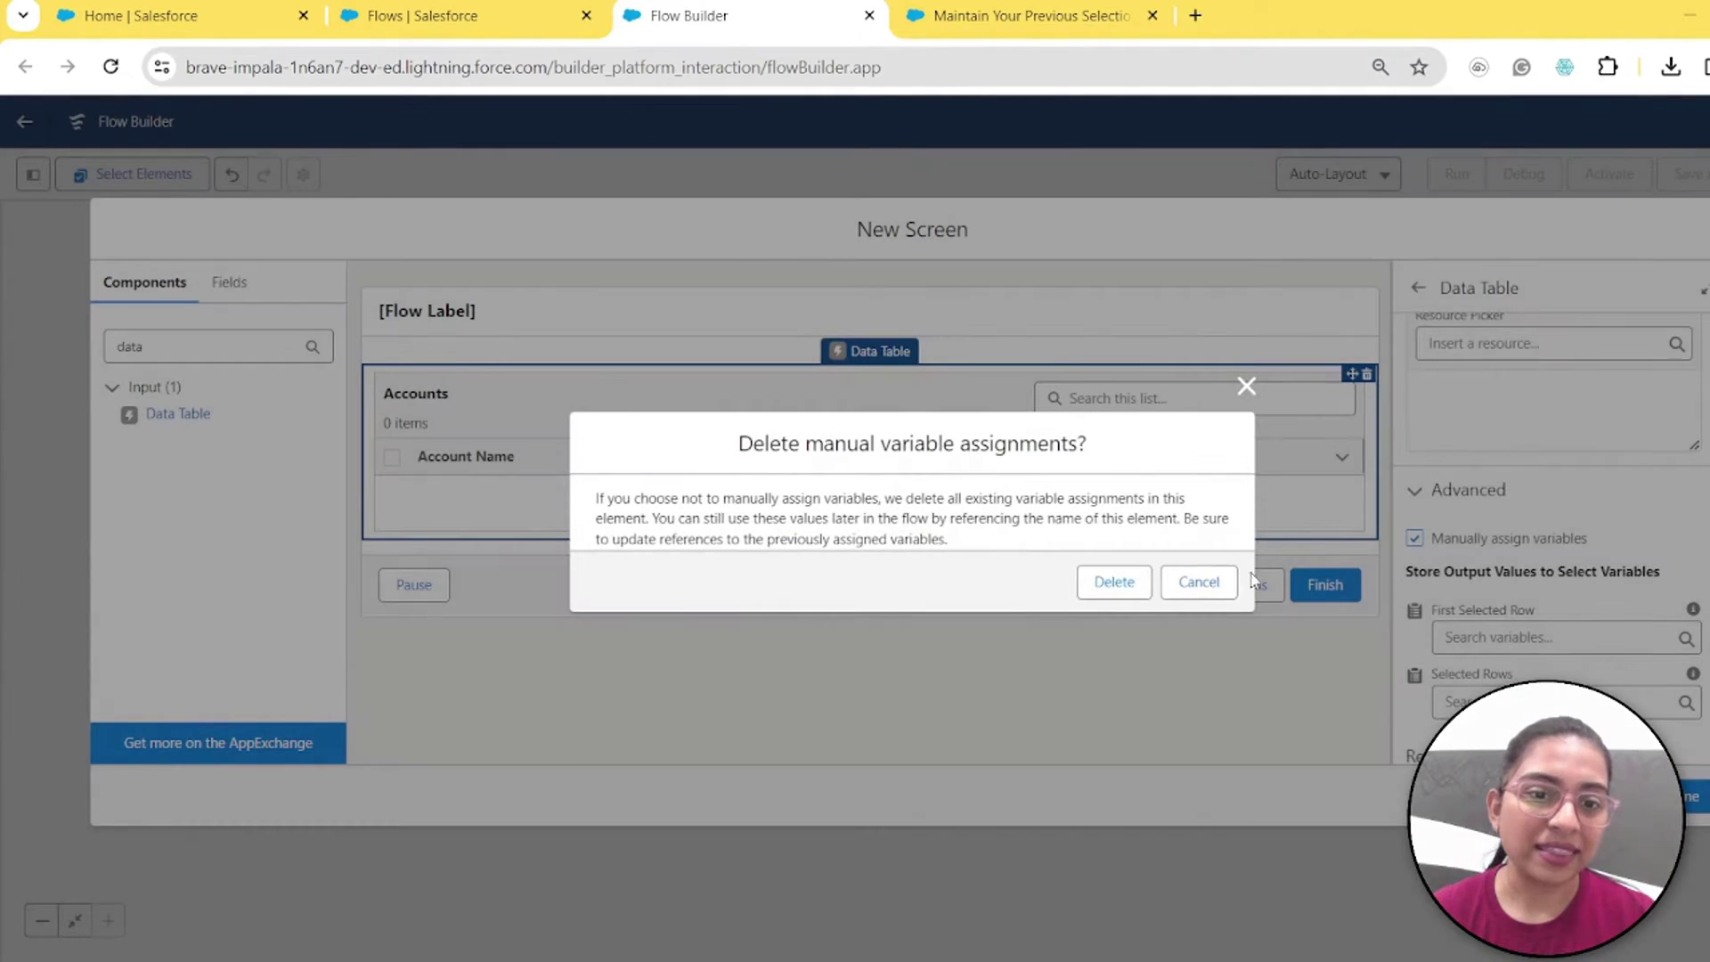
{"action": "left_click", "coordinate": [1110, 581]}
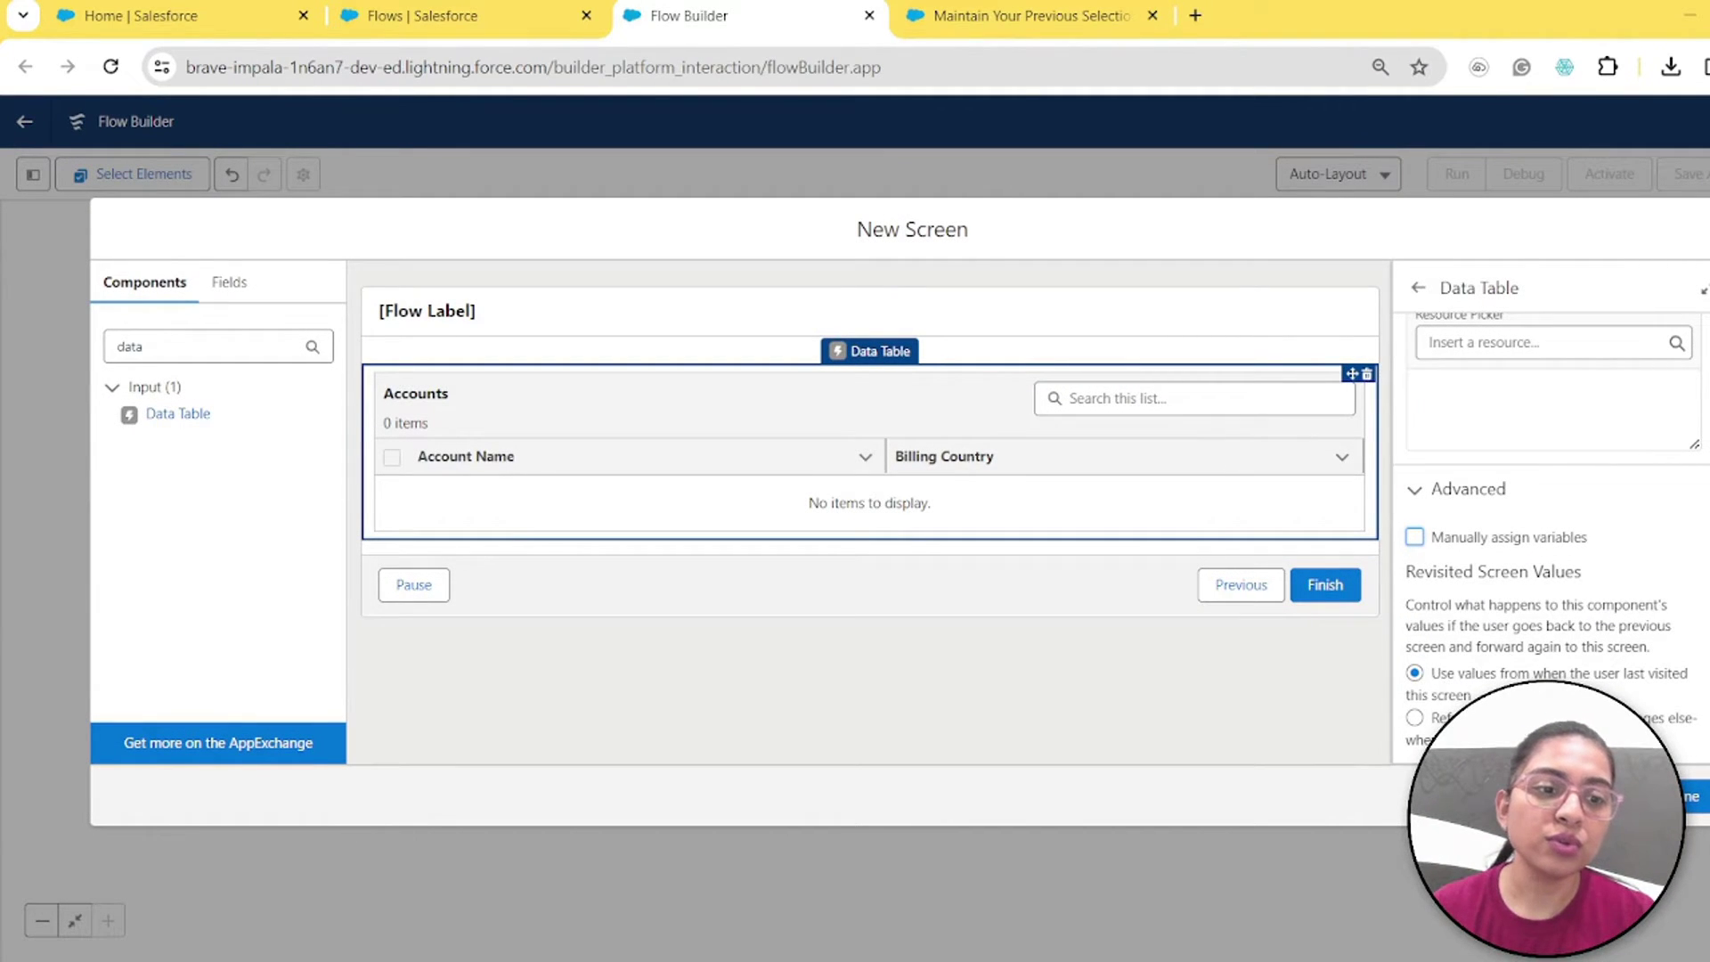
Step: Try the refresh option for revisited screen values, and return to using values from when the user last visited the screen
{"action": "triple_click", "coordinate": [1436, 684]}
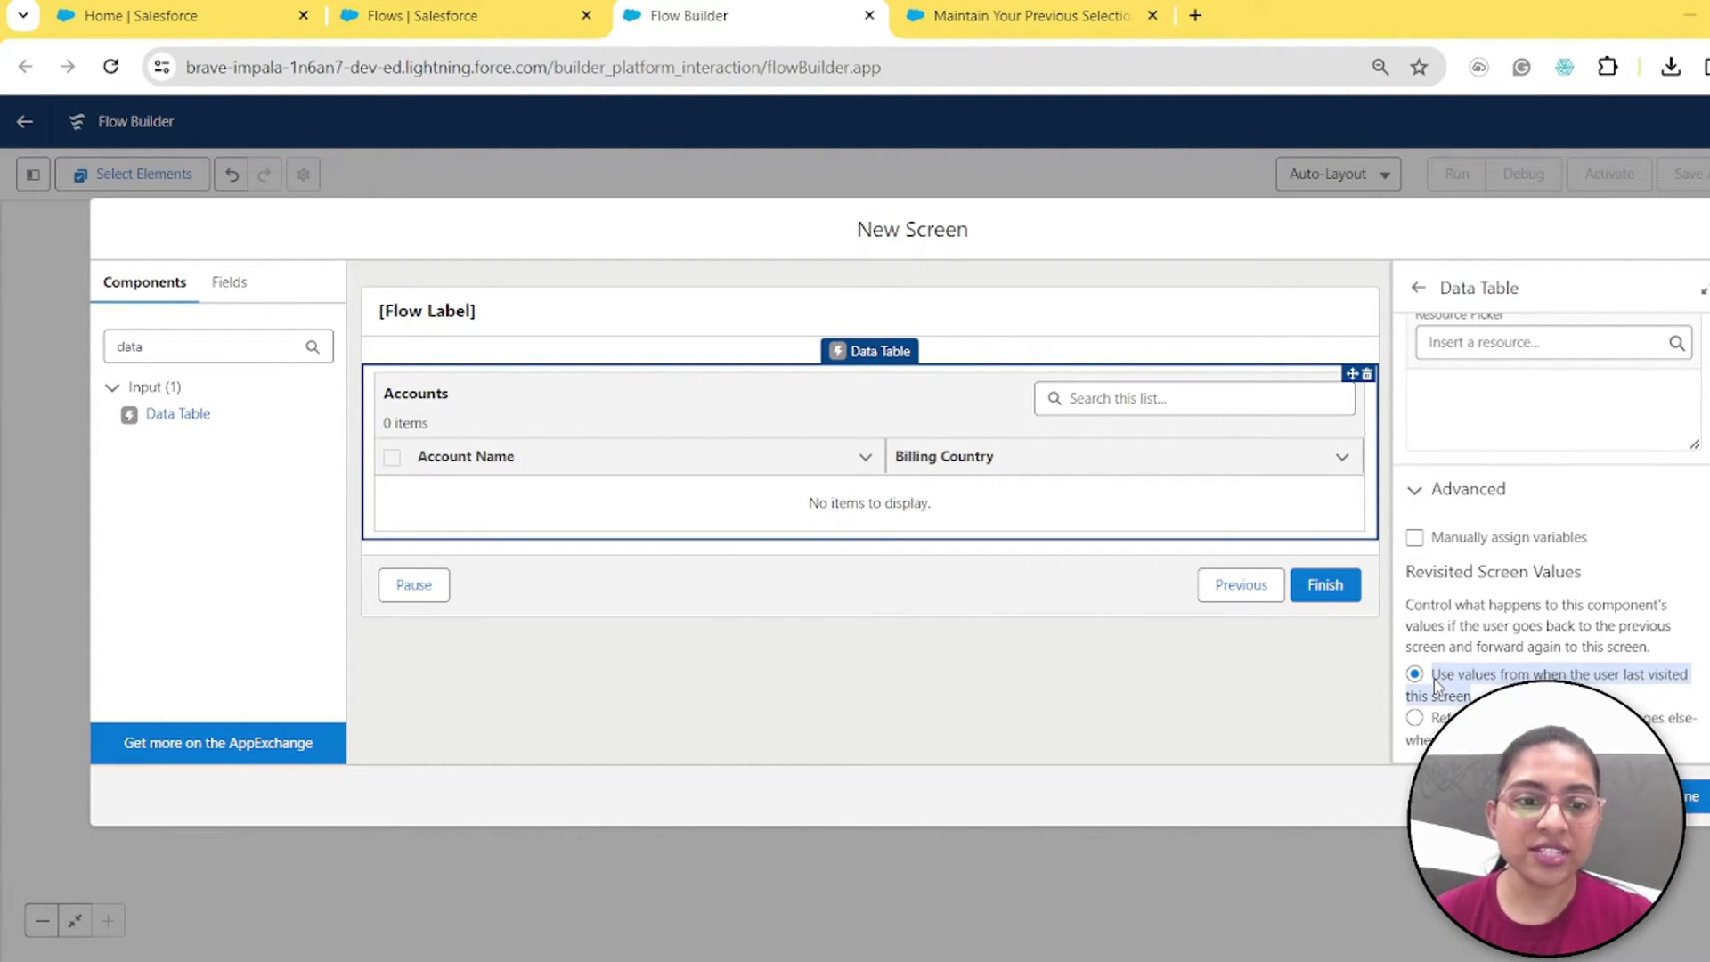
{"action": "triple_click", "coordinate": [1434, 723]}
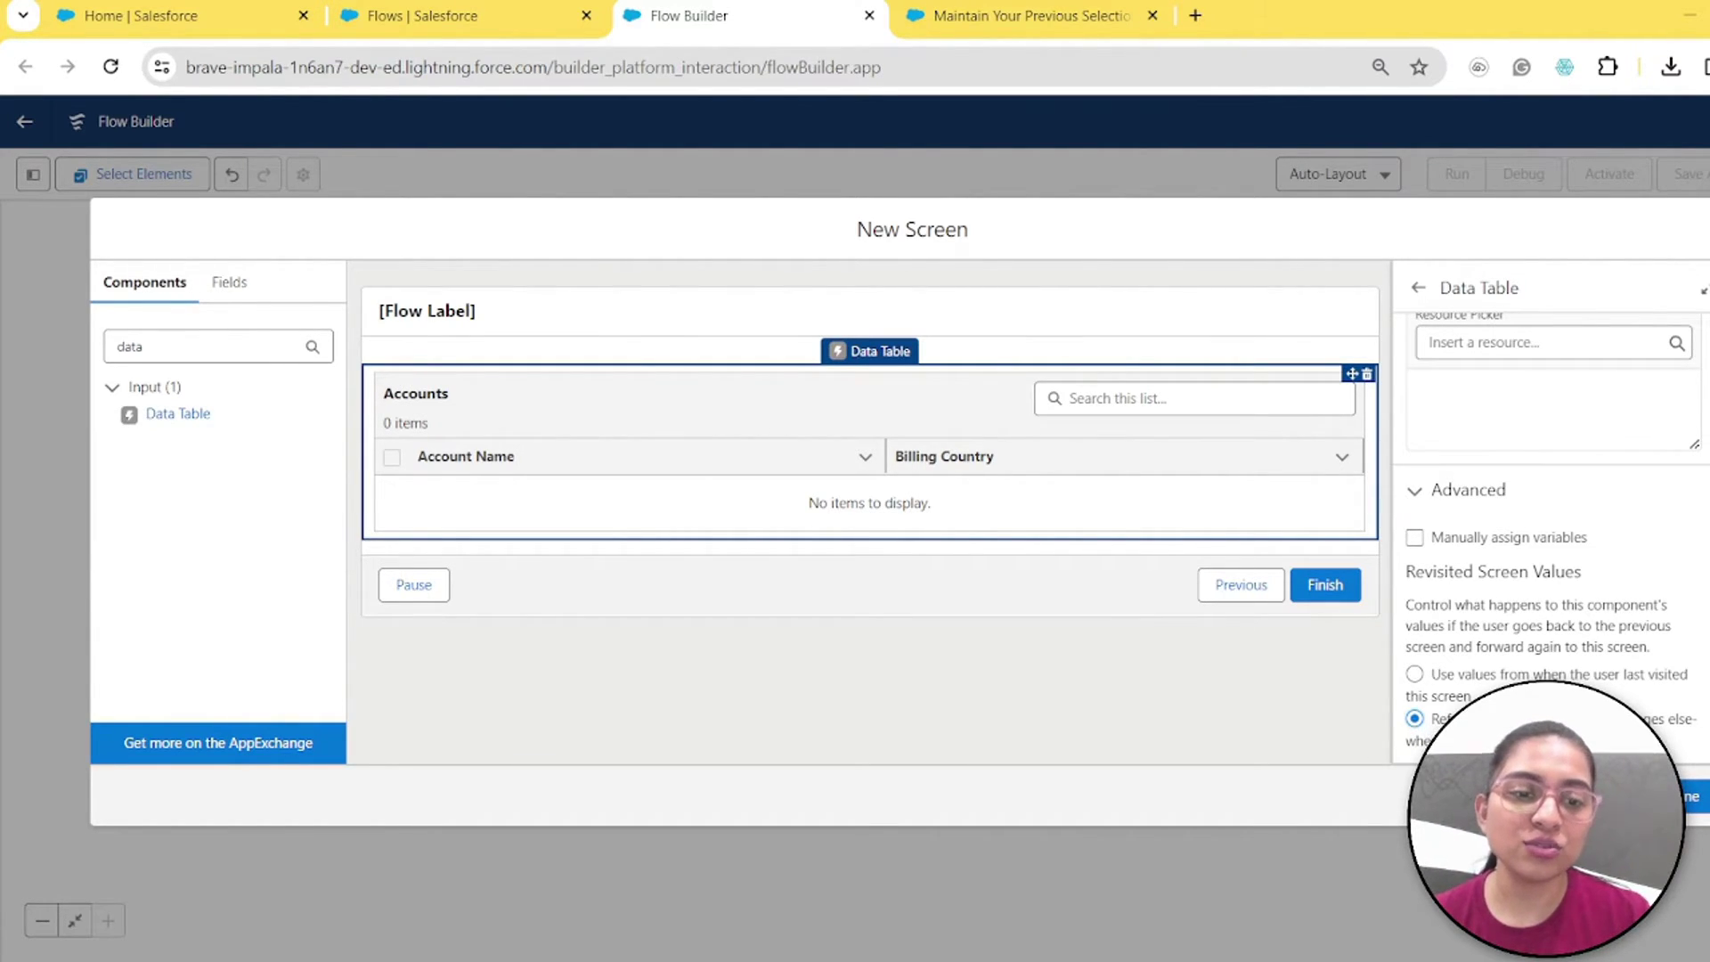
{"action": "left_click", "coordinate": [1416, 675]}
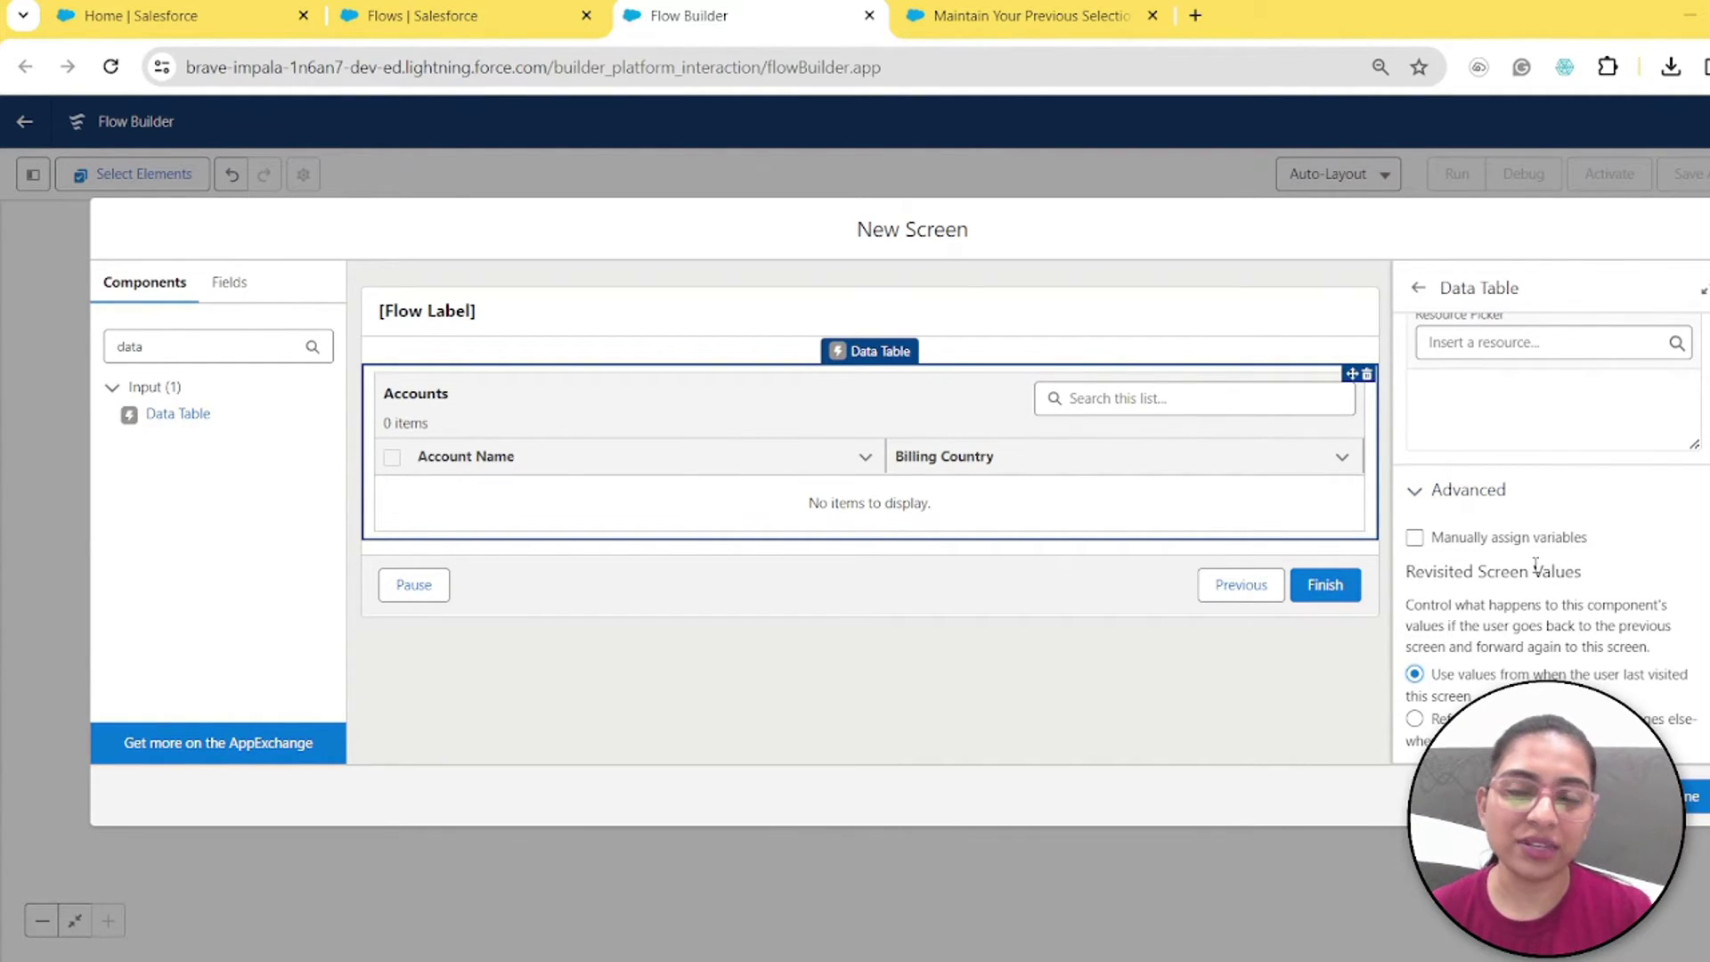
Step: Leave the data table settings and label the screen itself Select Accounts in its screen properties
{"action": "left_click", "coordinate": [1062, 577]}
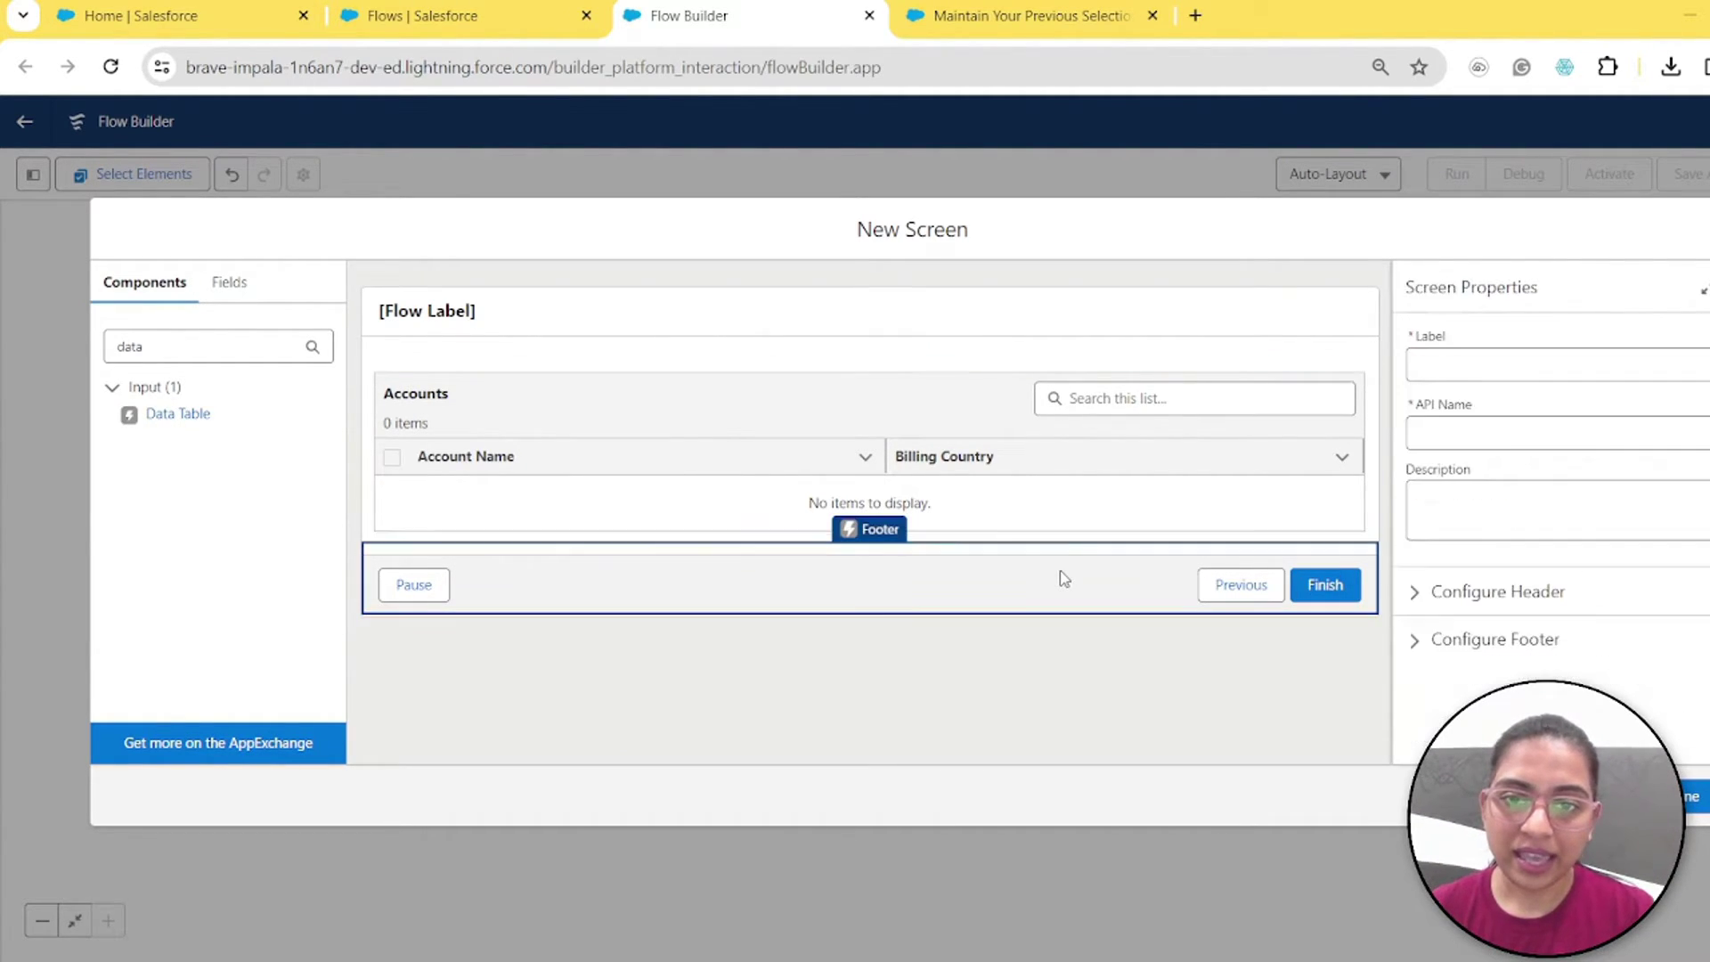
{"action": "left_click", "coordinate": [970, 305]}
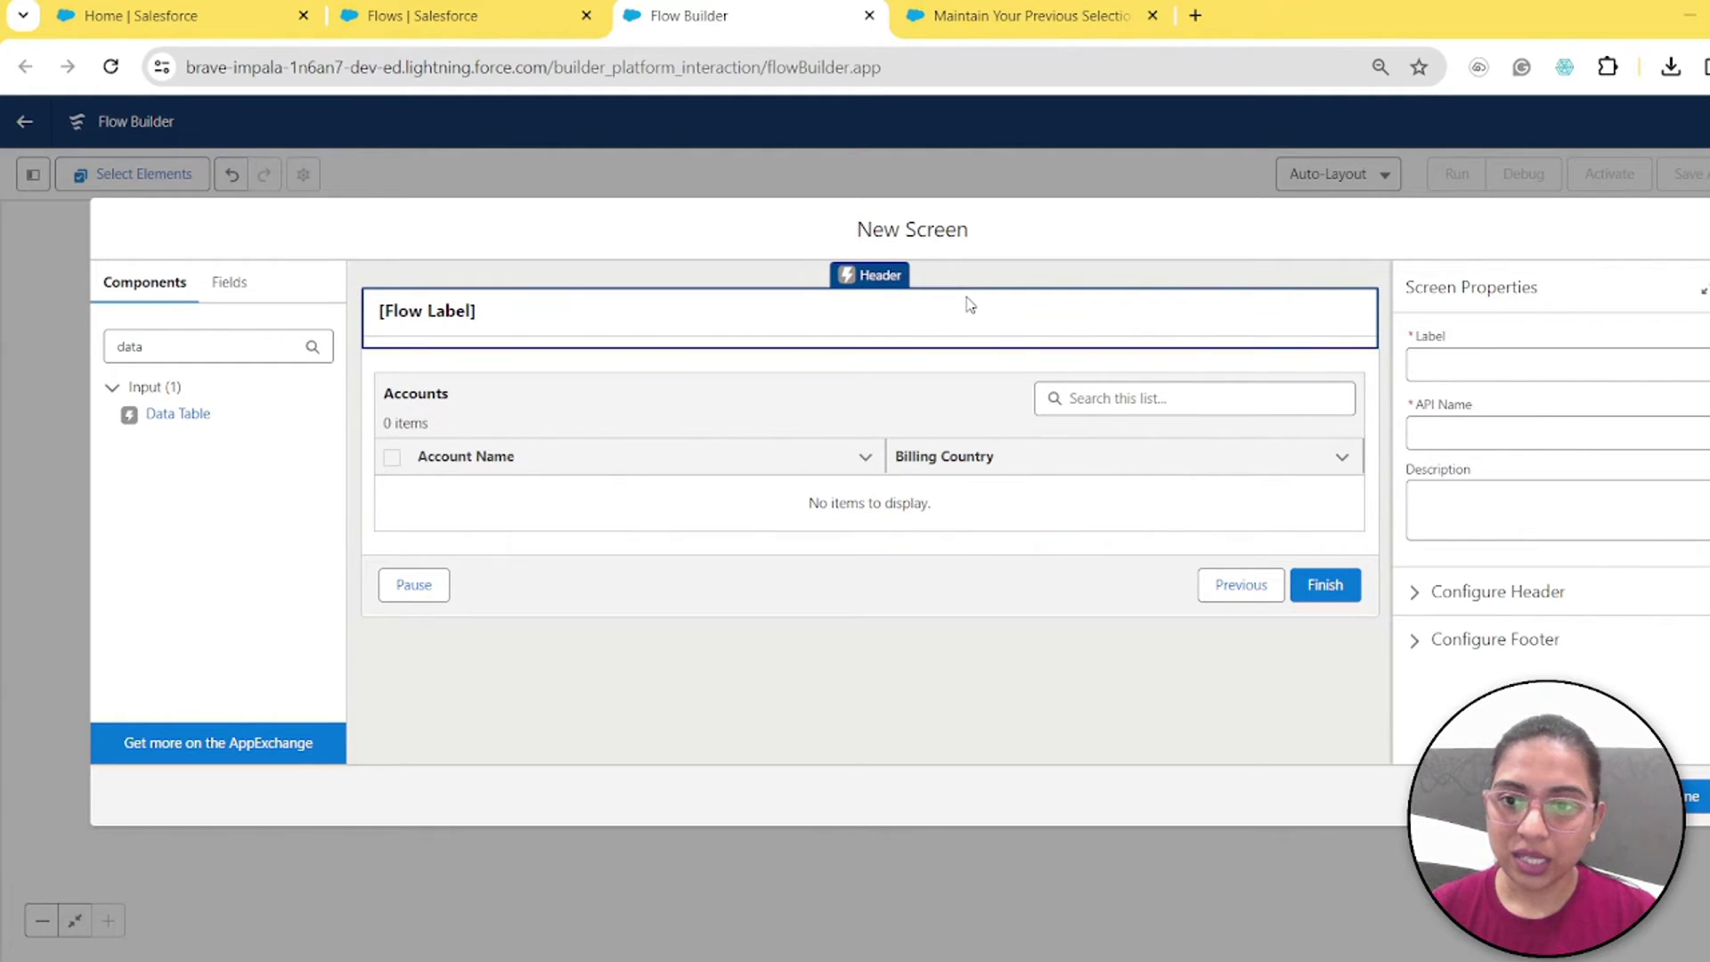
{"action": "left_click", "coordinate": [1500, 362]}
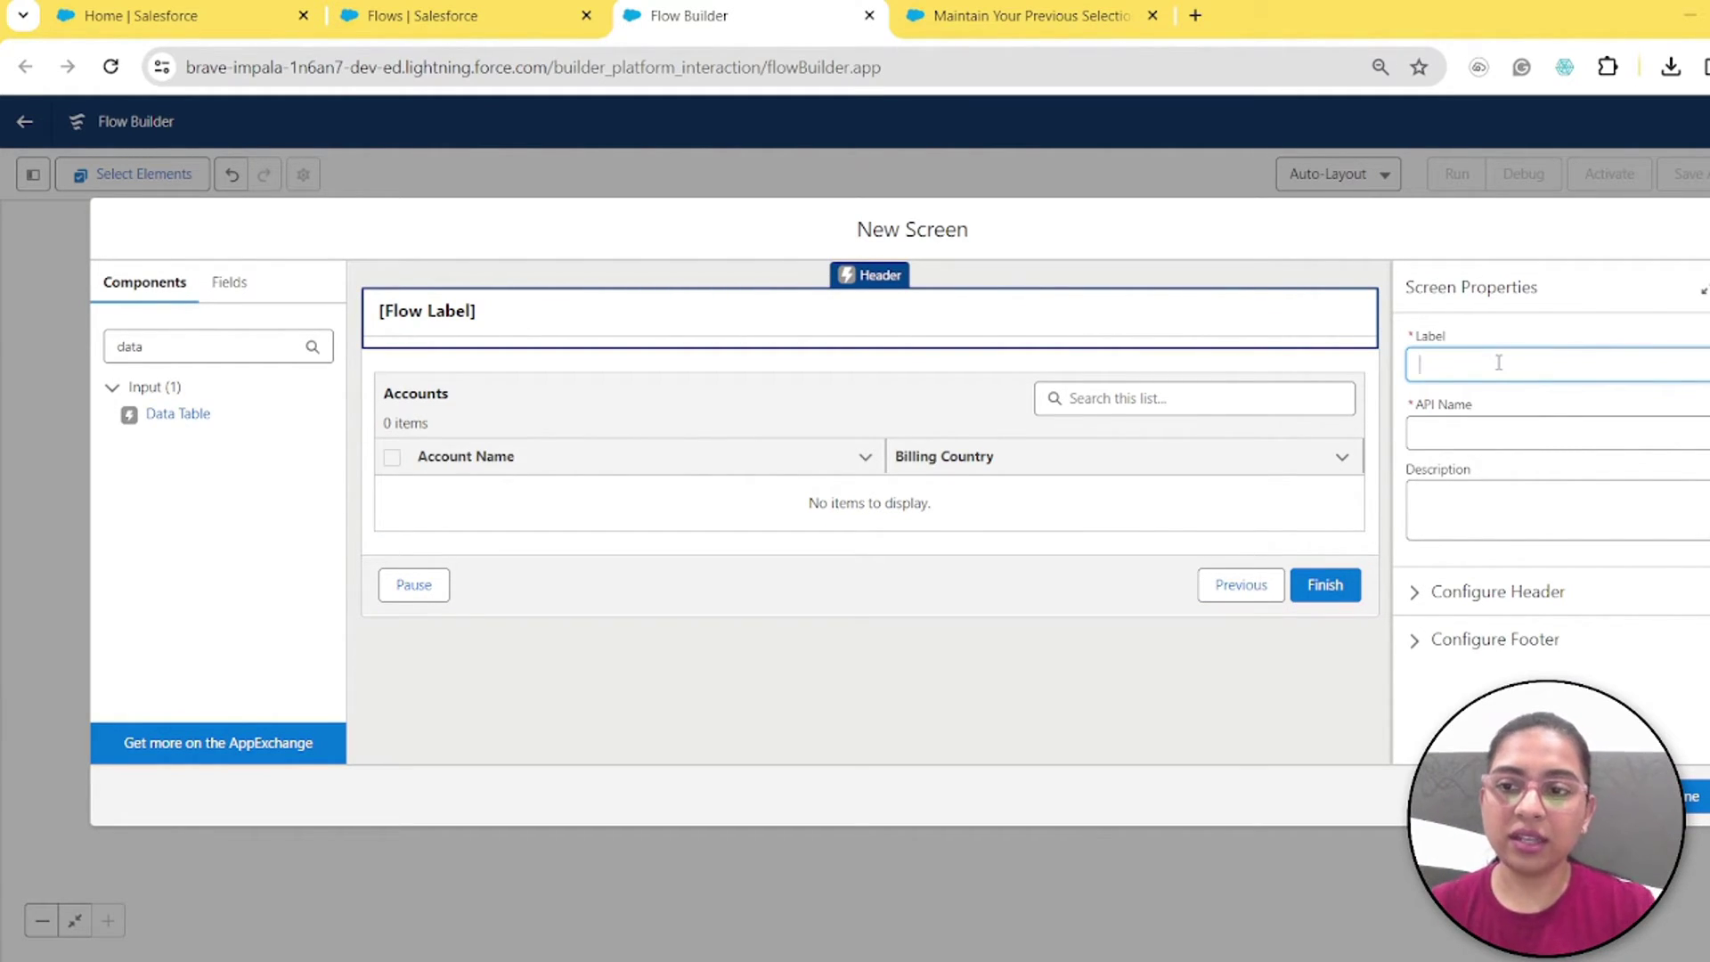
{"action": "type", "text": "Acc"}
{"action": "type", "text": "Selec"}
{"action": "type", "text": "t Accounts"}
{"action": "key", "text": "Tab"}
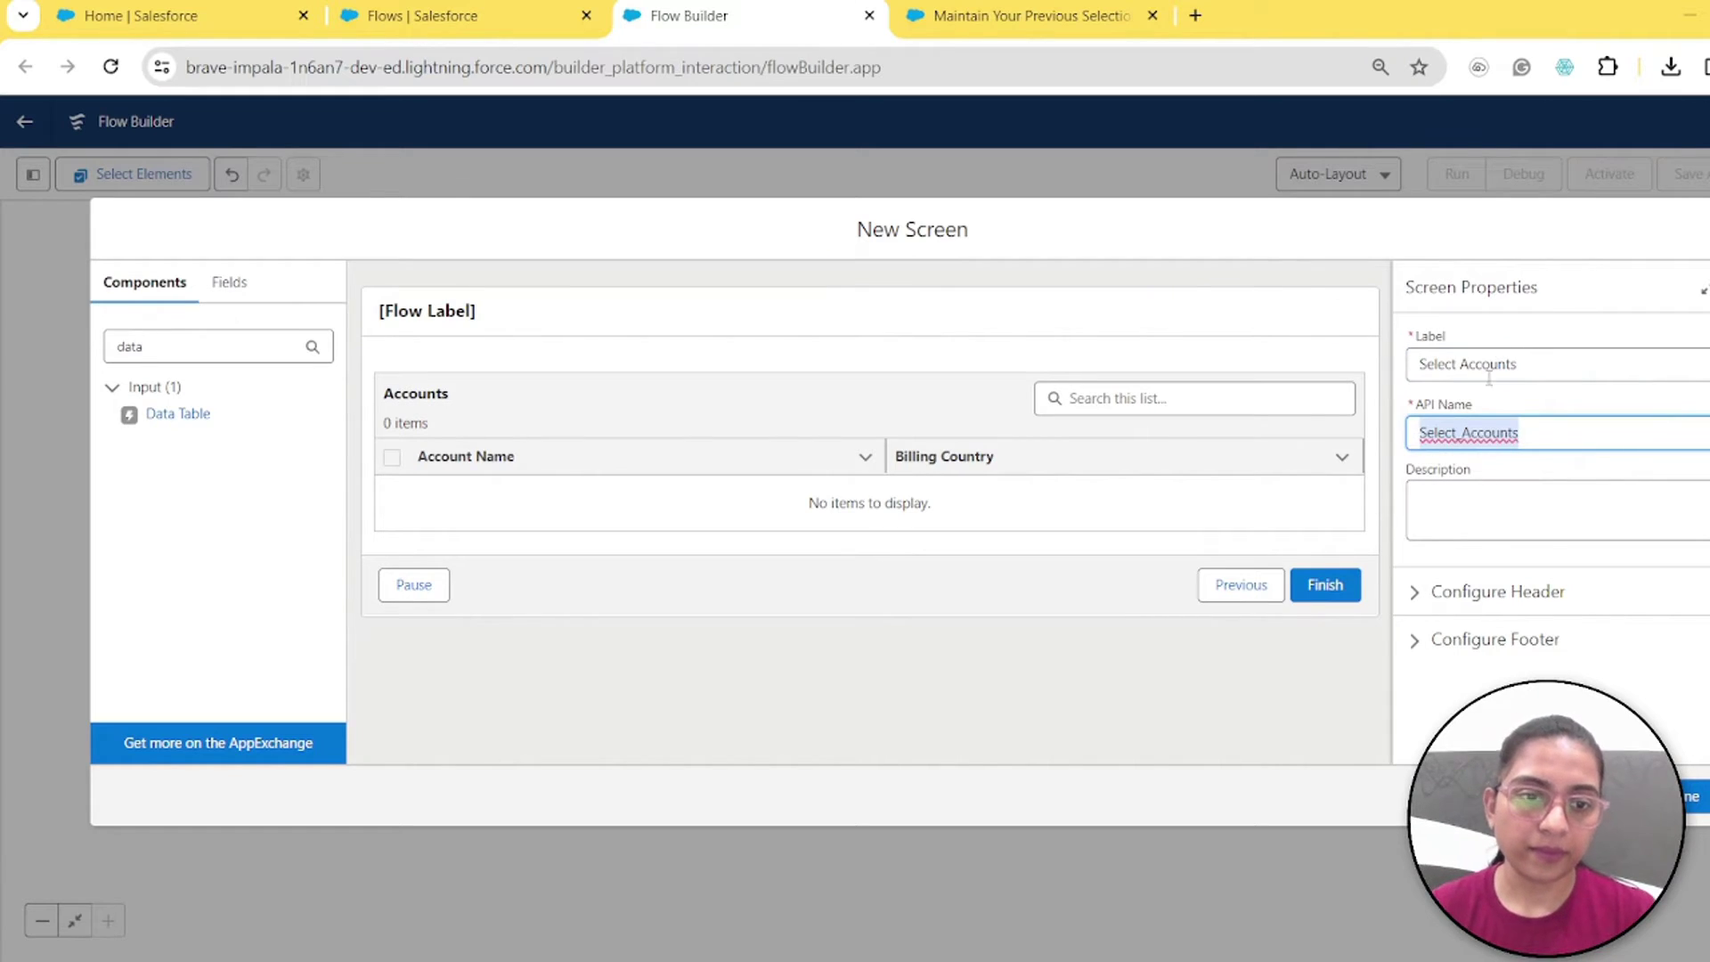
{"action": "left_click", "coordinate": [1193, 671]}
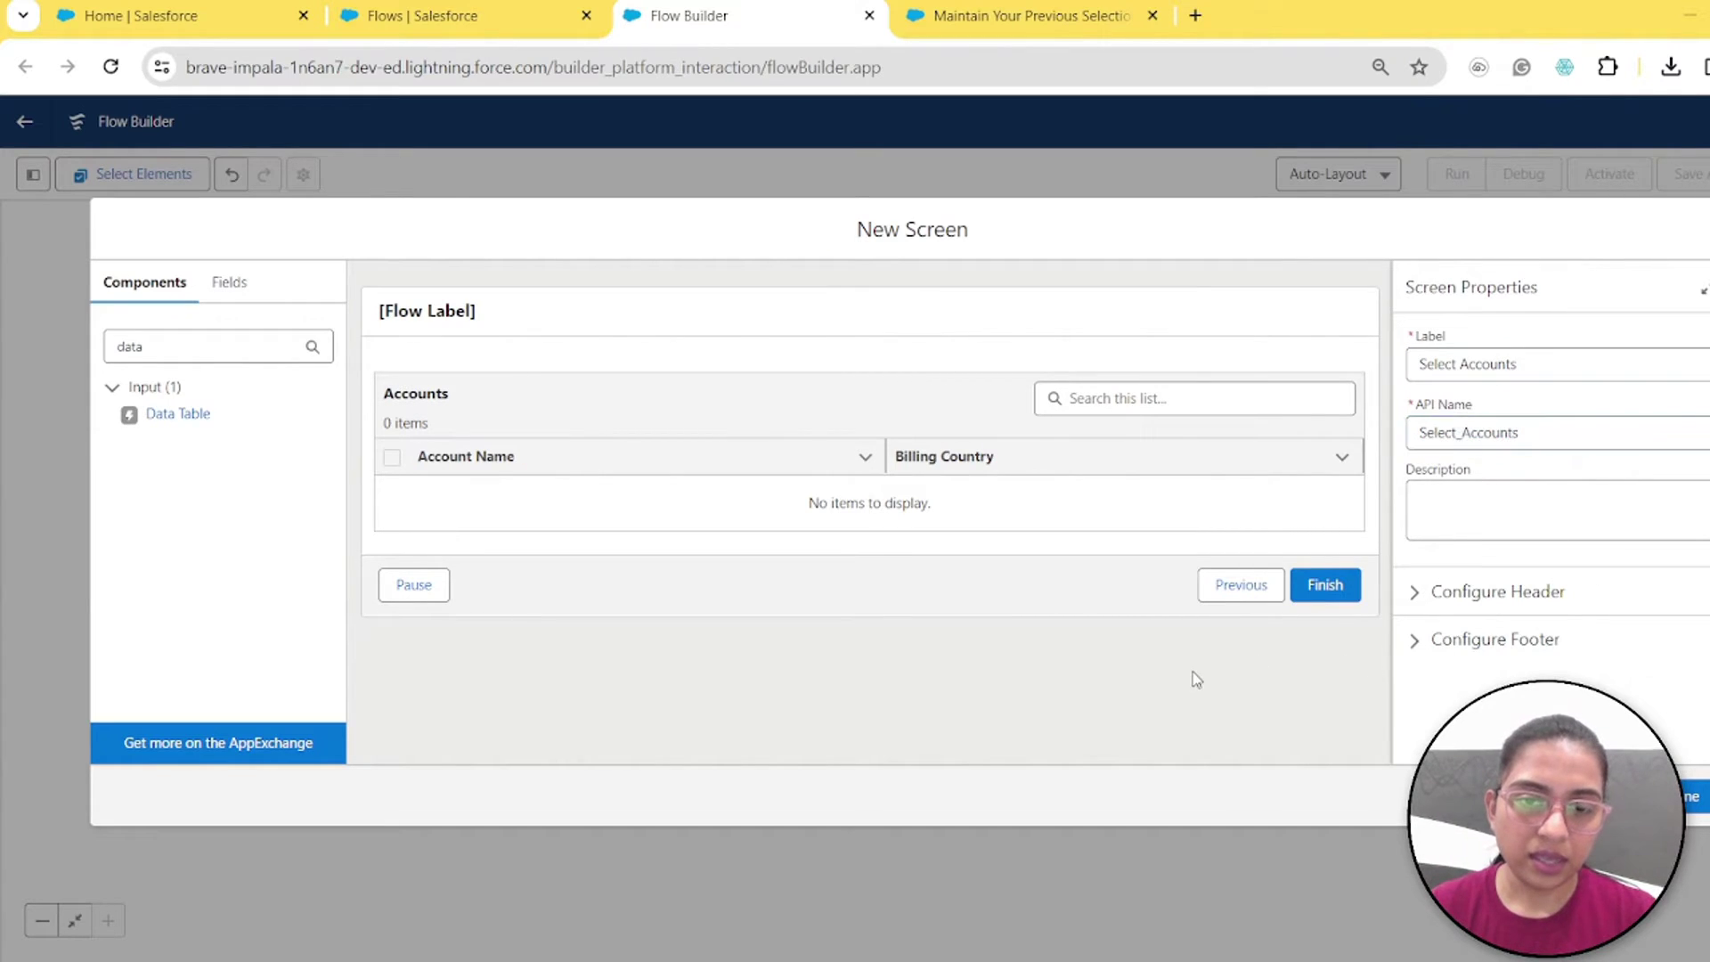
Step: Finish the Select Accounts screen, then reopen it to check the data table's settings and close it again
{"action": "left_click", "coordinate": [1690, 800]}
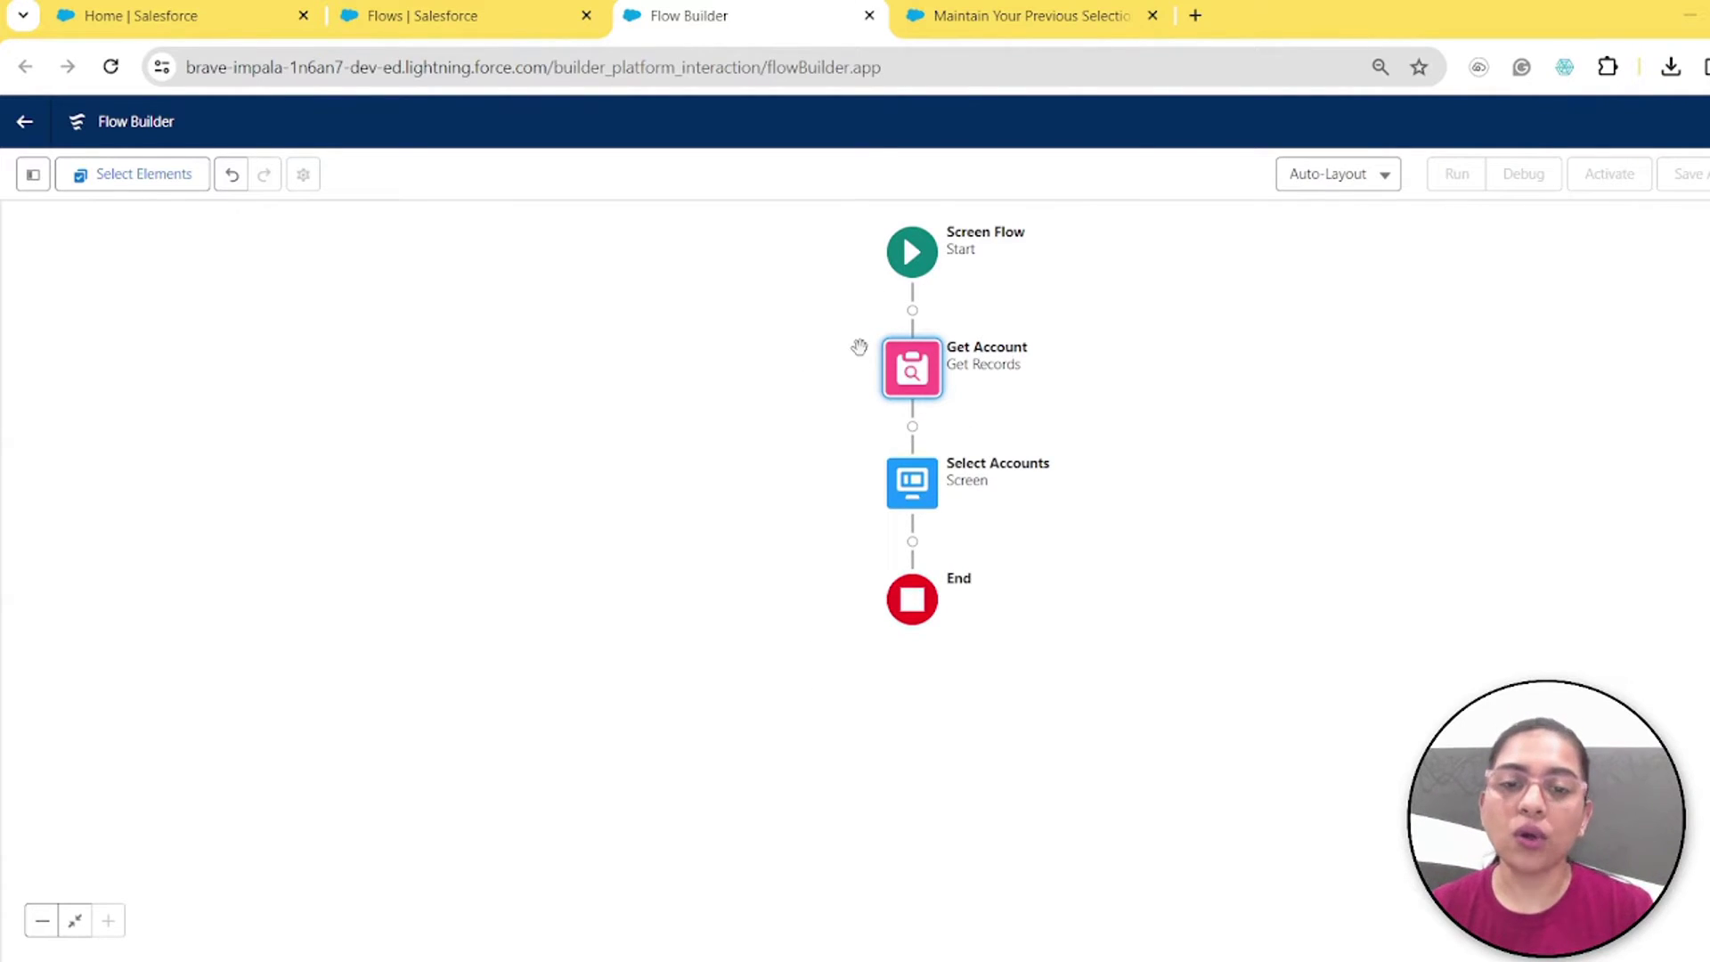
{"action": "double_click", "coordinate": [909, 495]}
{"action": "left_click", "coordinate": [595, 446]}
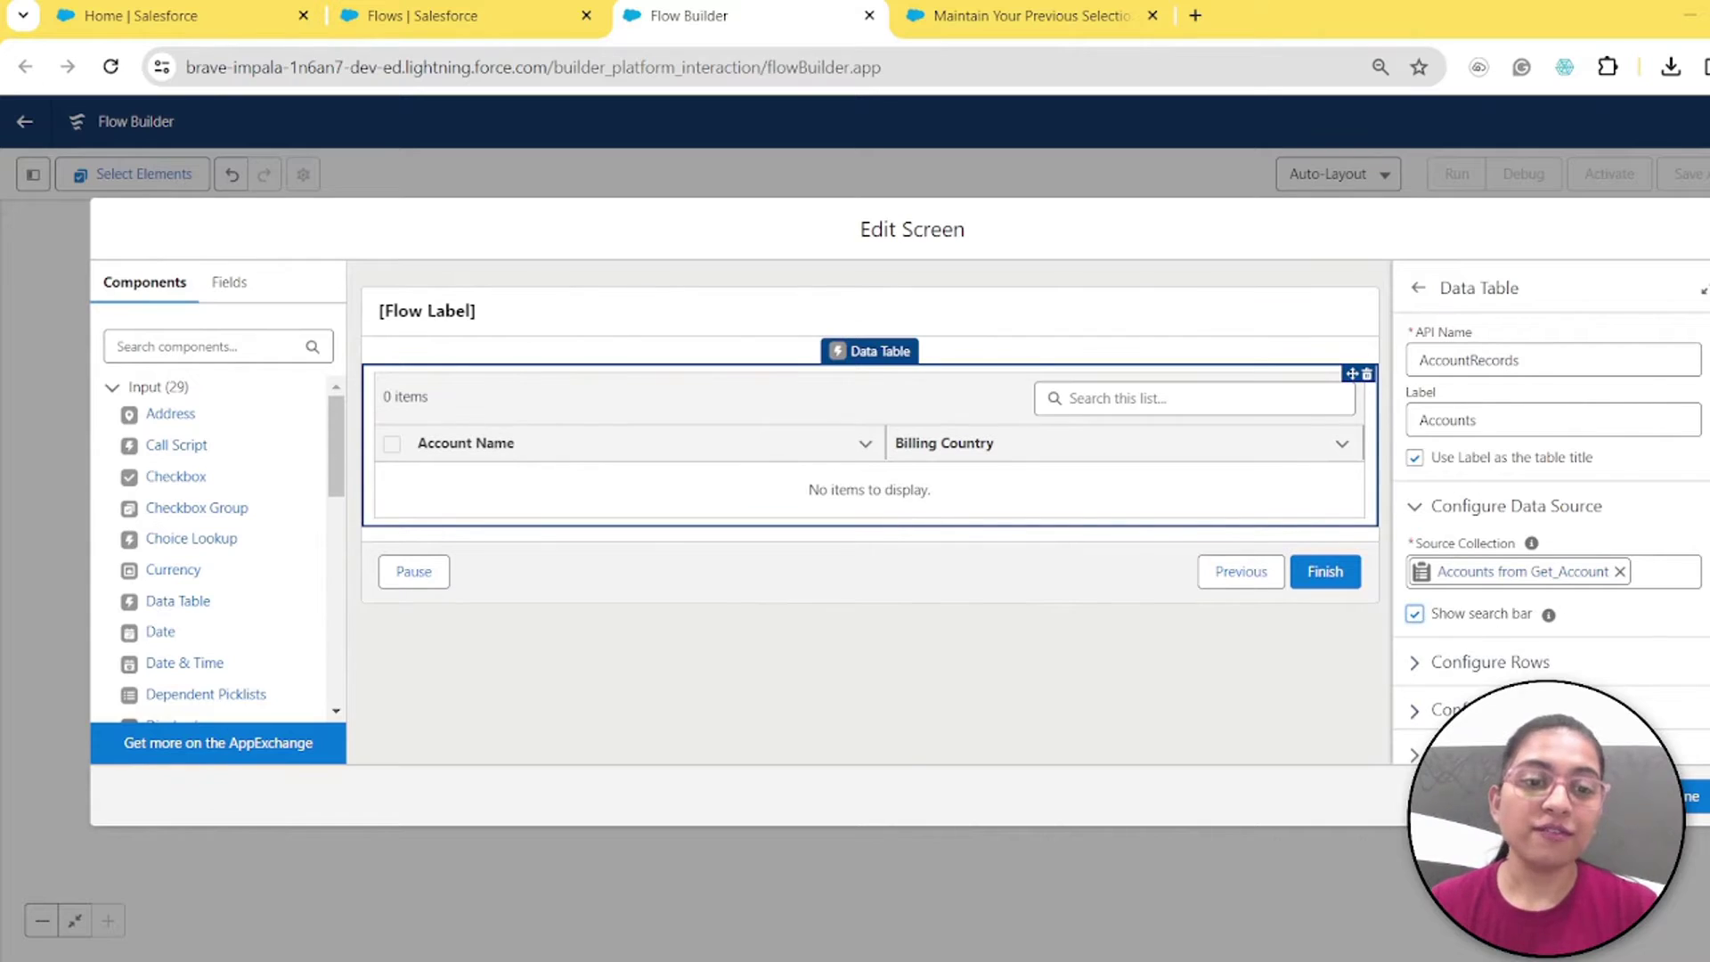
{"action": "left_click", "coordinate": [1695, 795]}
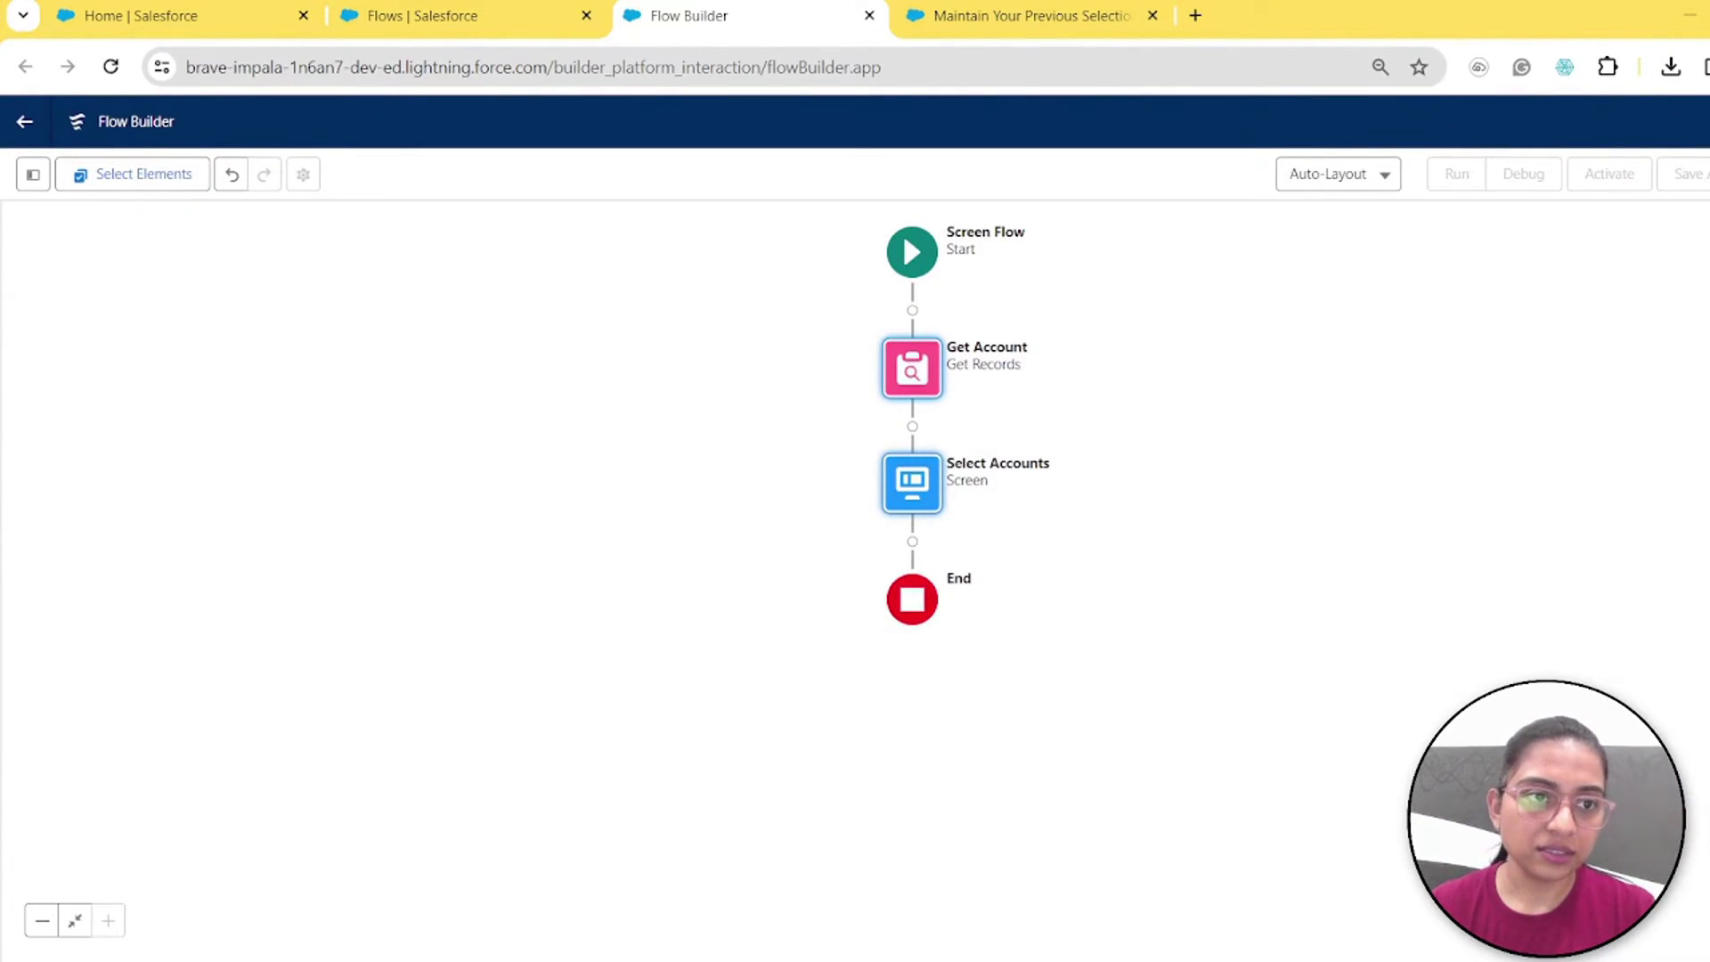
Step: Save the flow with the label Data Table Search Bar and API name Data_Table_Search_Bar, and activate it
{"action": "key", "text": "ctrl+s"}
{"action": "left_click", "coordinate": [877, 460]}
{"action": "type", "text": "Data Table Search Bar"}
{"action": "key", "text": "Tab"}
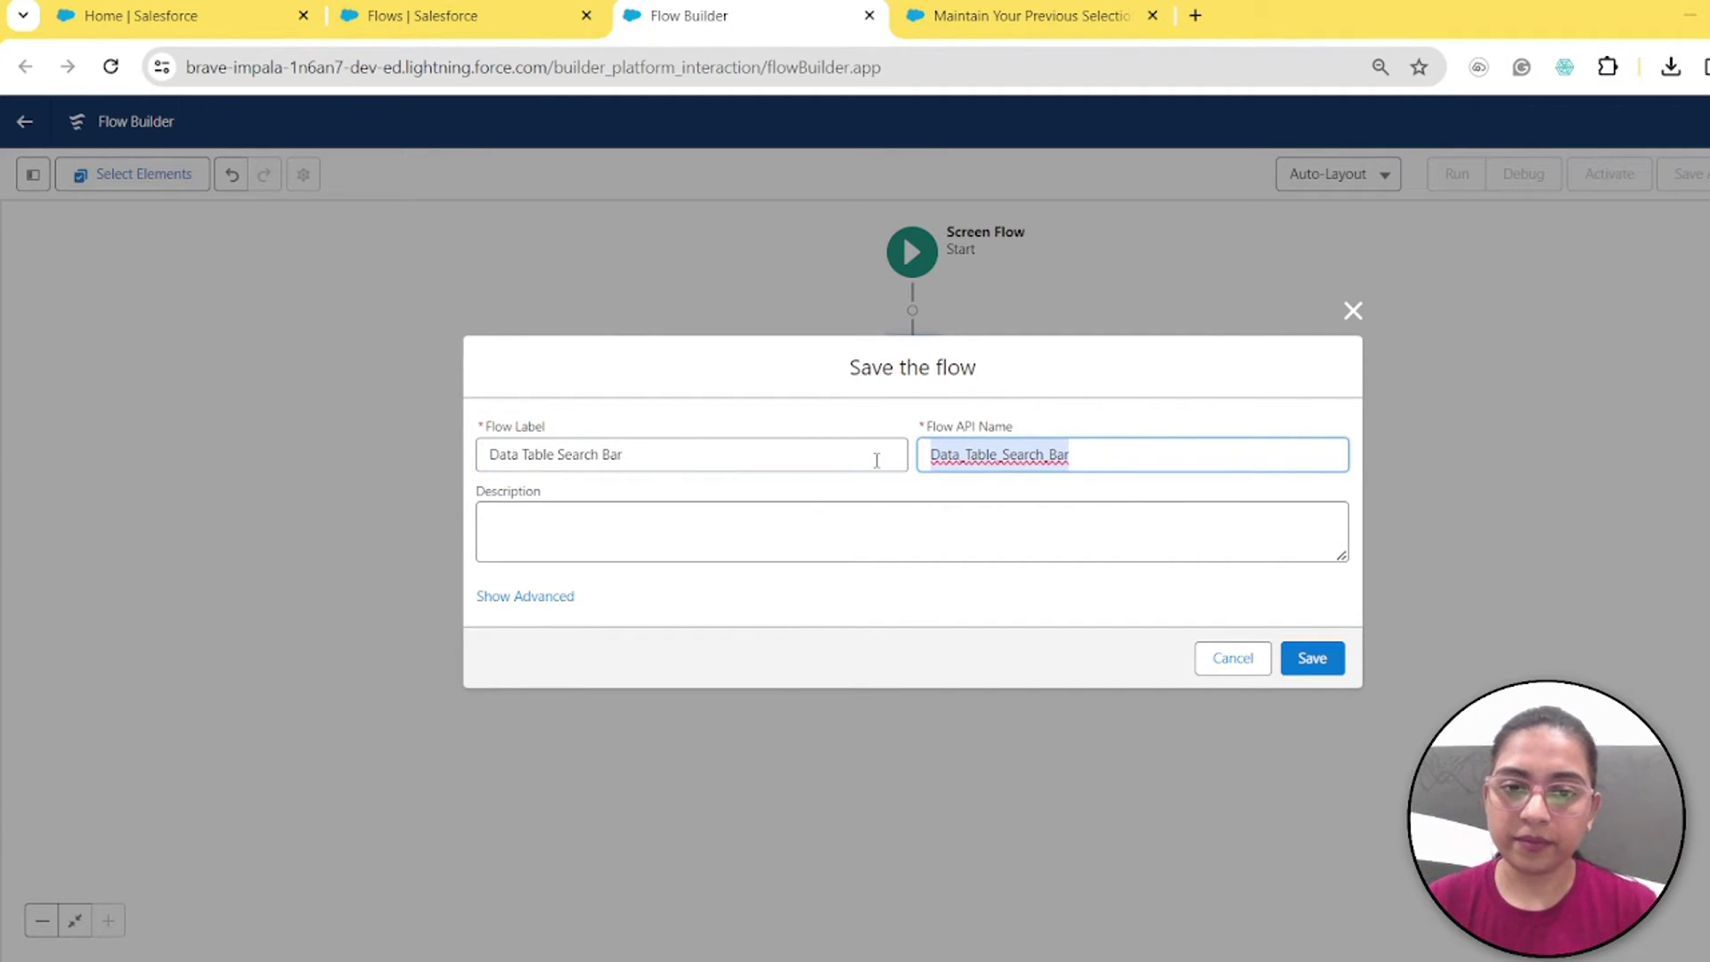
{"action": "left_click", "coordinate": [1326, 661]}
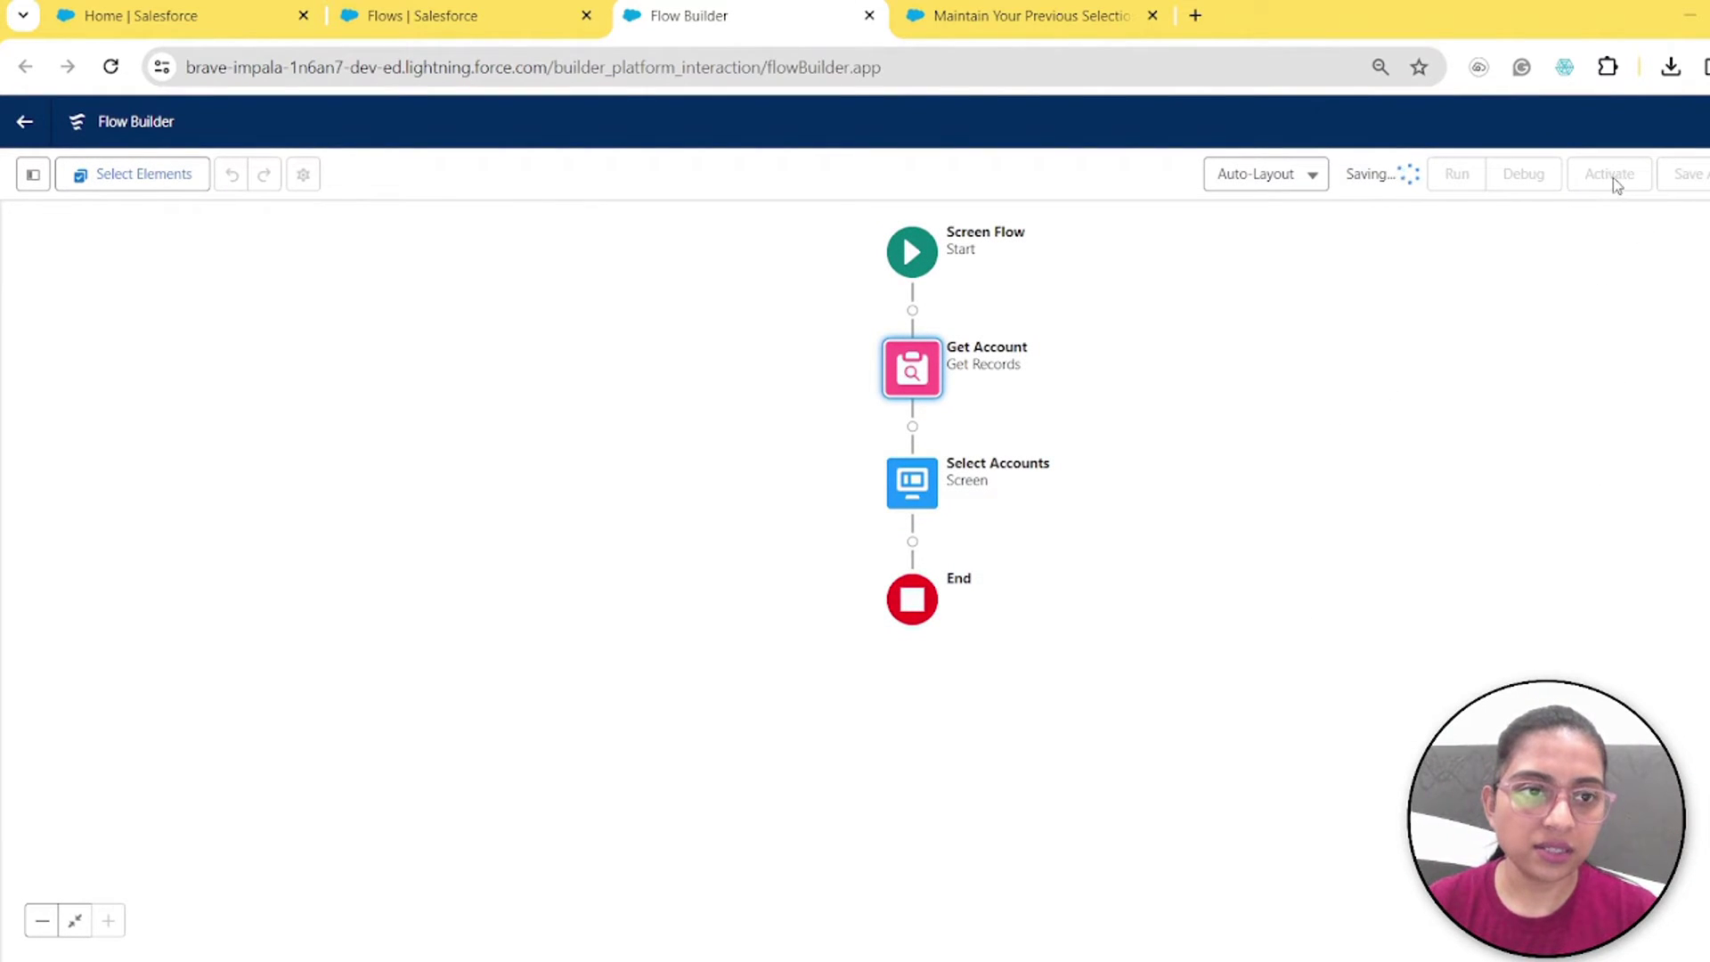
{"action": "left_click", "coordinate": [1613, 181]}
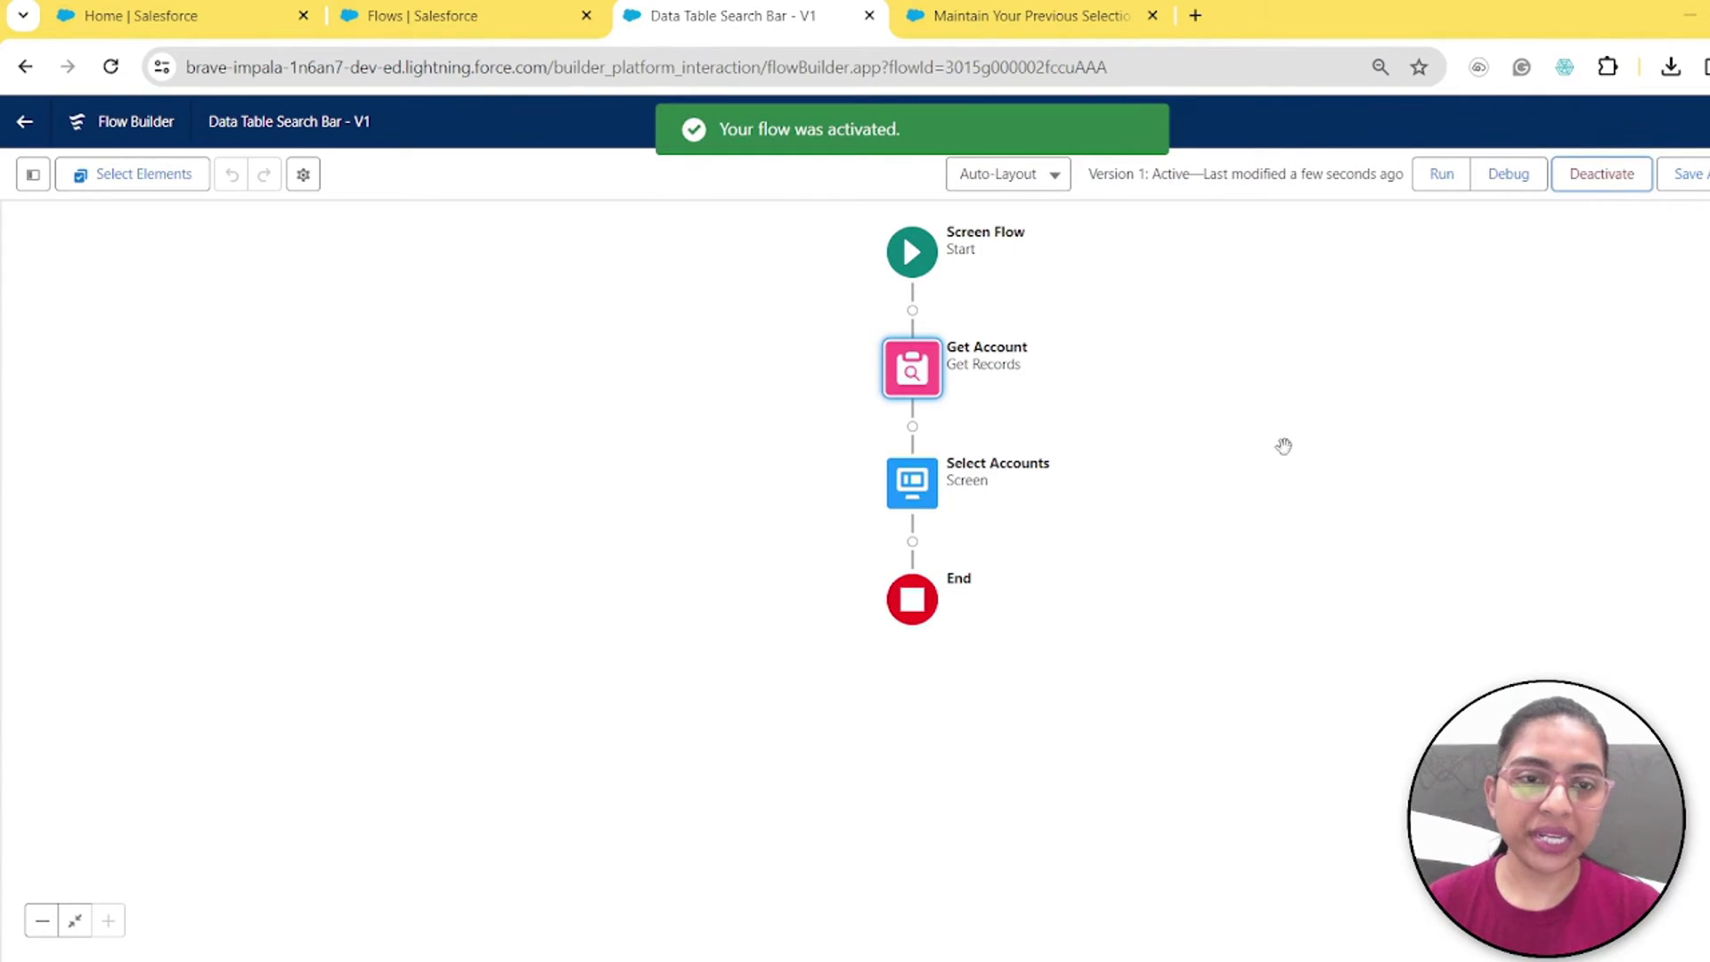
Step: Switch to the Salesforce Flows page, find and open the Flow Series page, and open it for editing
{"action": "left_click", "coordinate": [460, 6]}
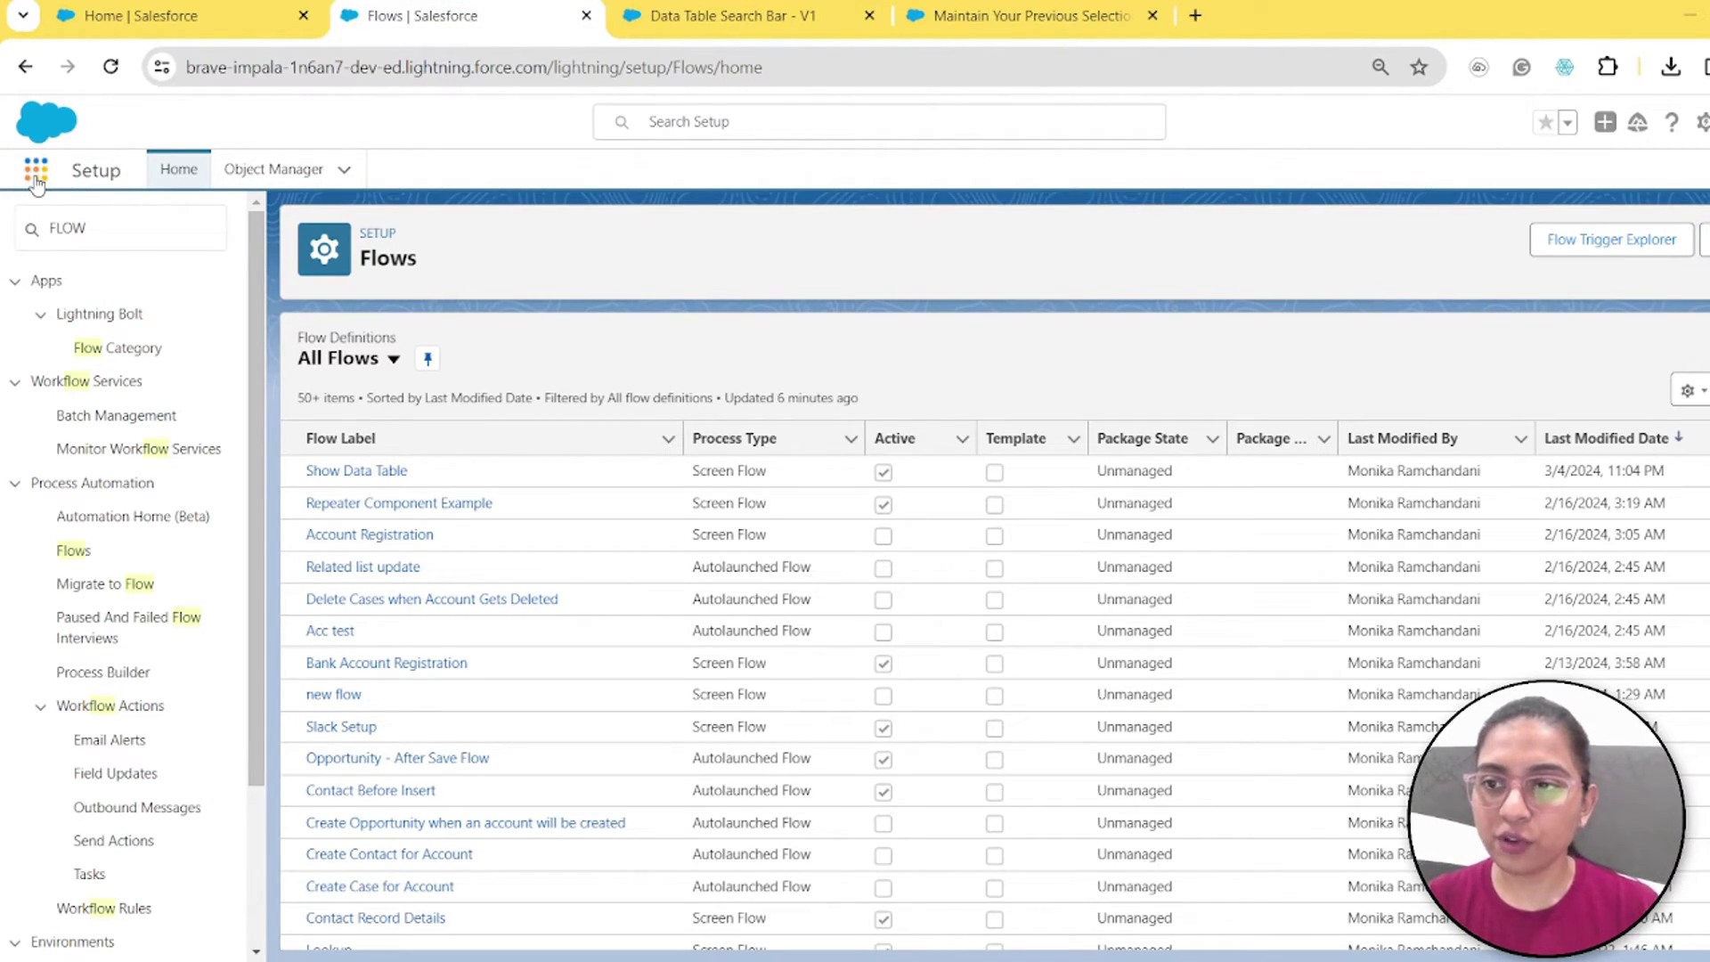
{"action": "left_click", "coordinate": [36, 176]}
{"action": "type", "text": "flow"}
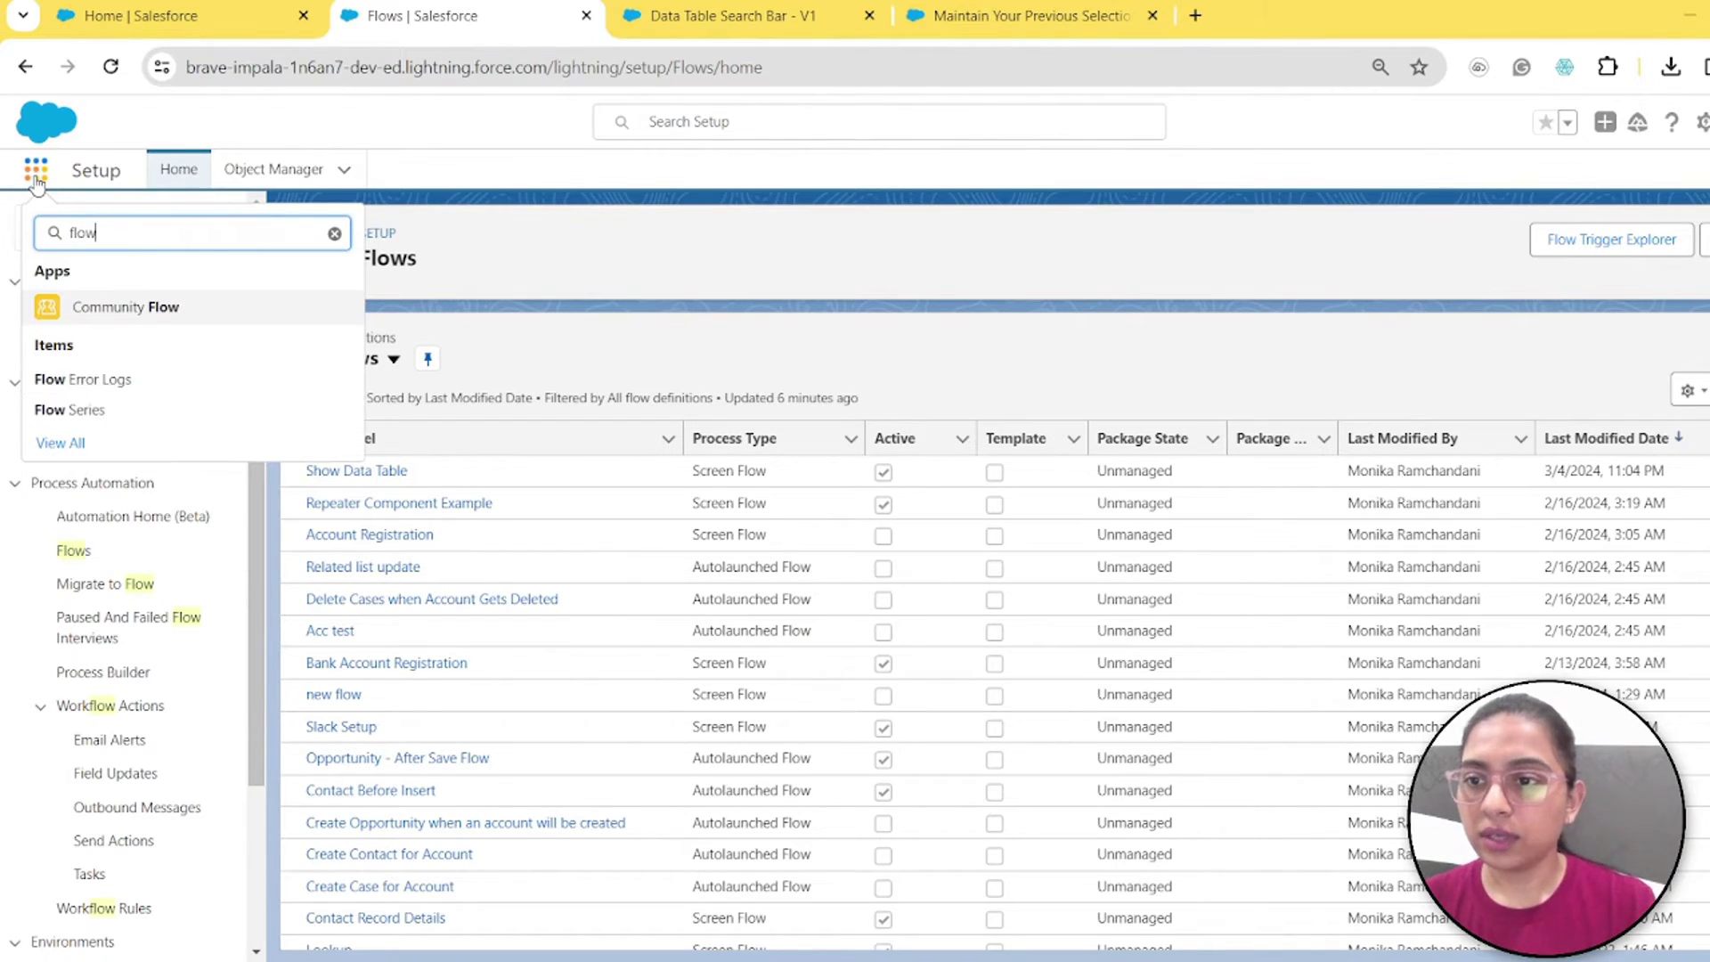
{"action": "left_click", "coordinate": [80, 410]}
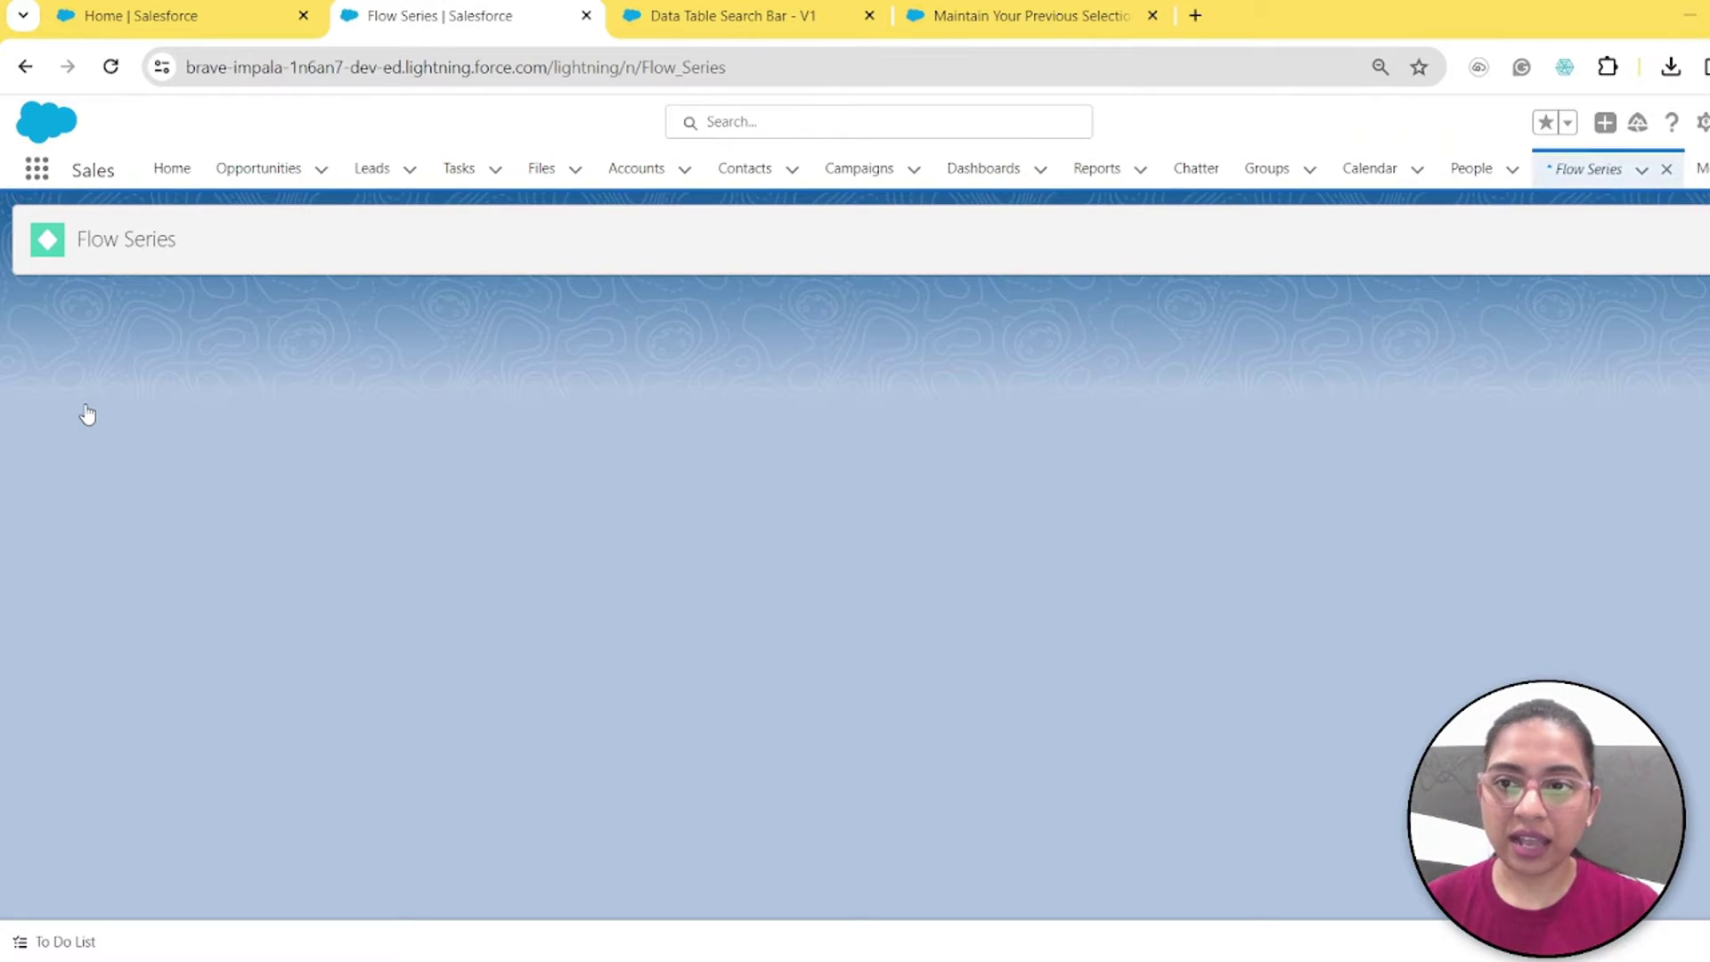
{"action": "left_click", "coordinate": [1689, 123]}
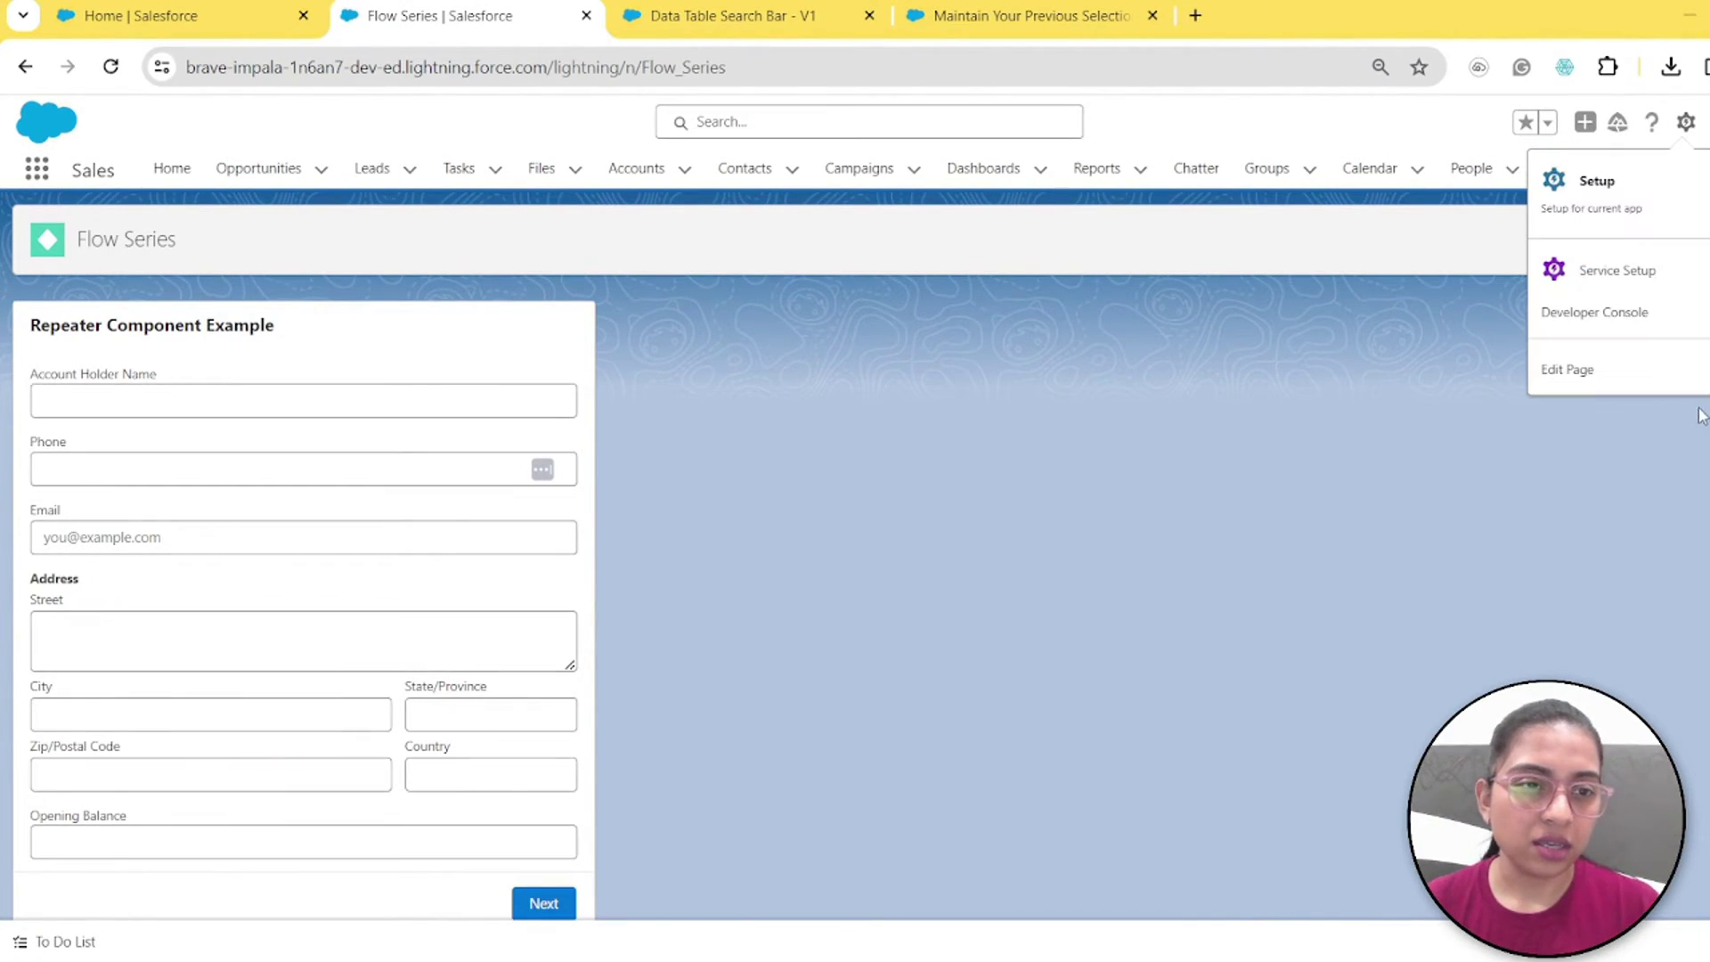
{"action": "left_click", "coordinate": [1575, 369]}
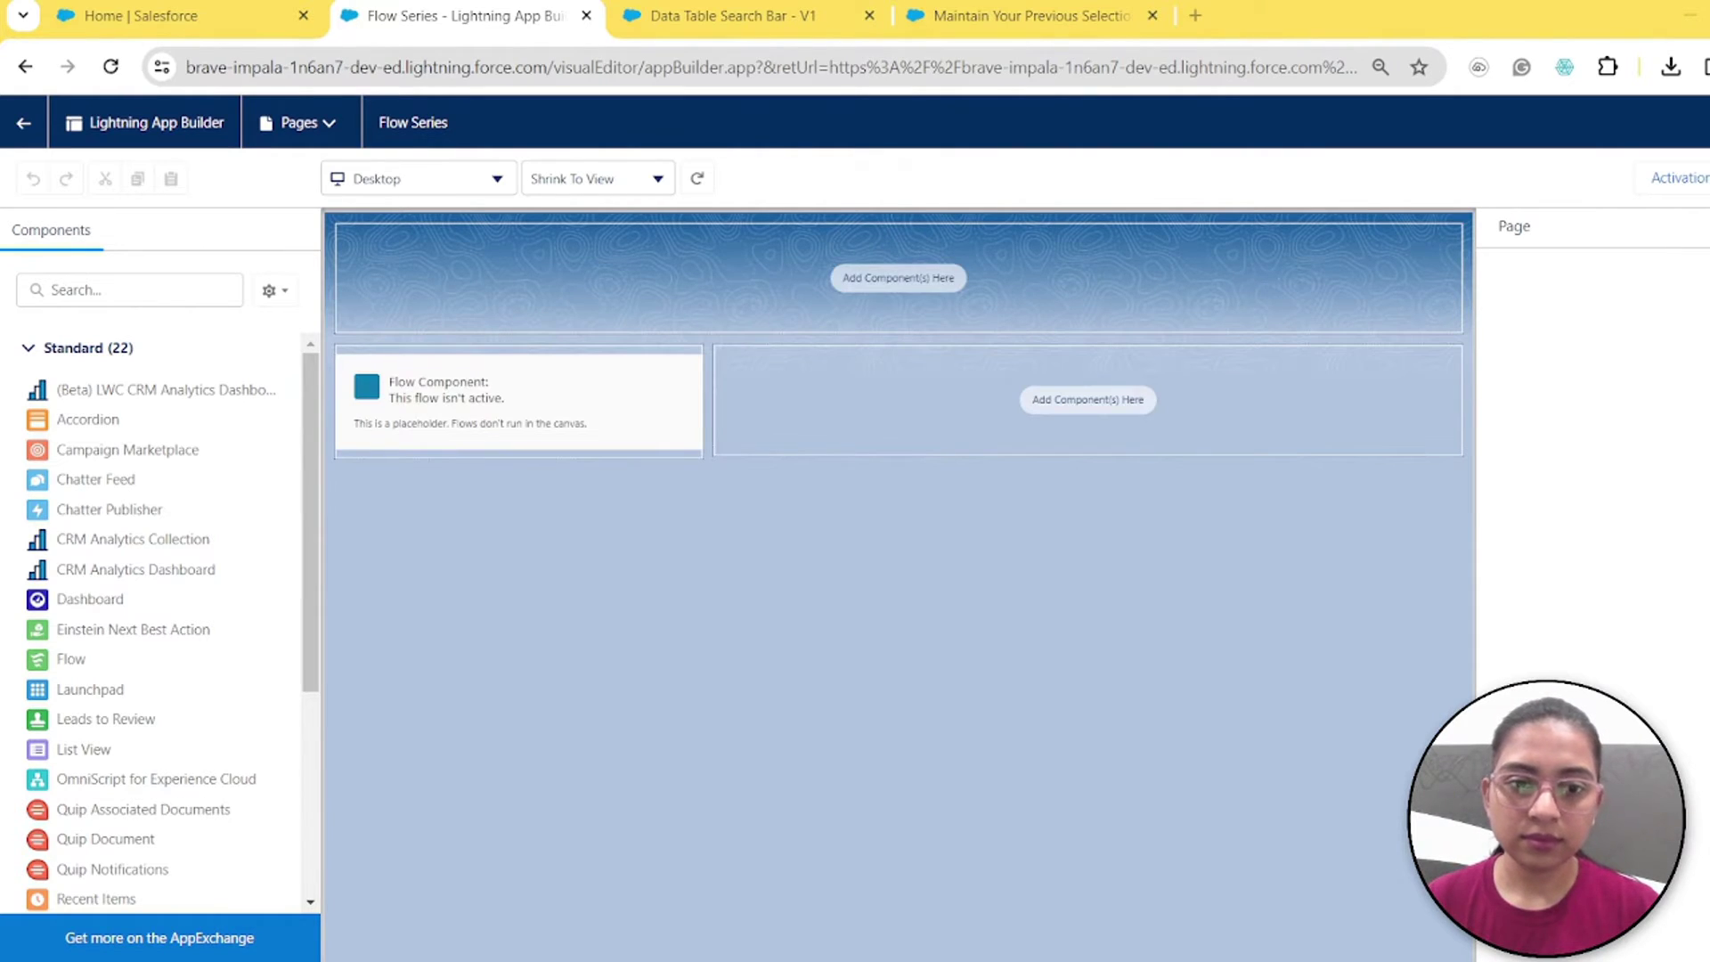
Step: Add a Flow component to the empty region beside the Repeater Component Example flow
{"action": "left_click", "coordinate": [221, 306]}
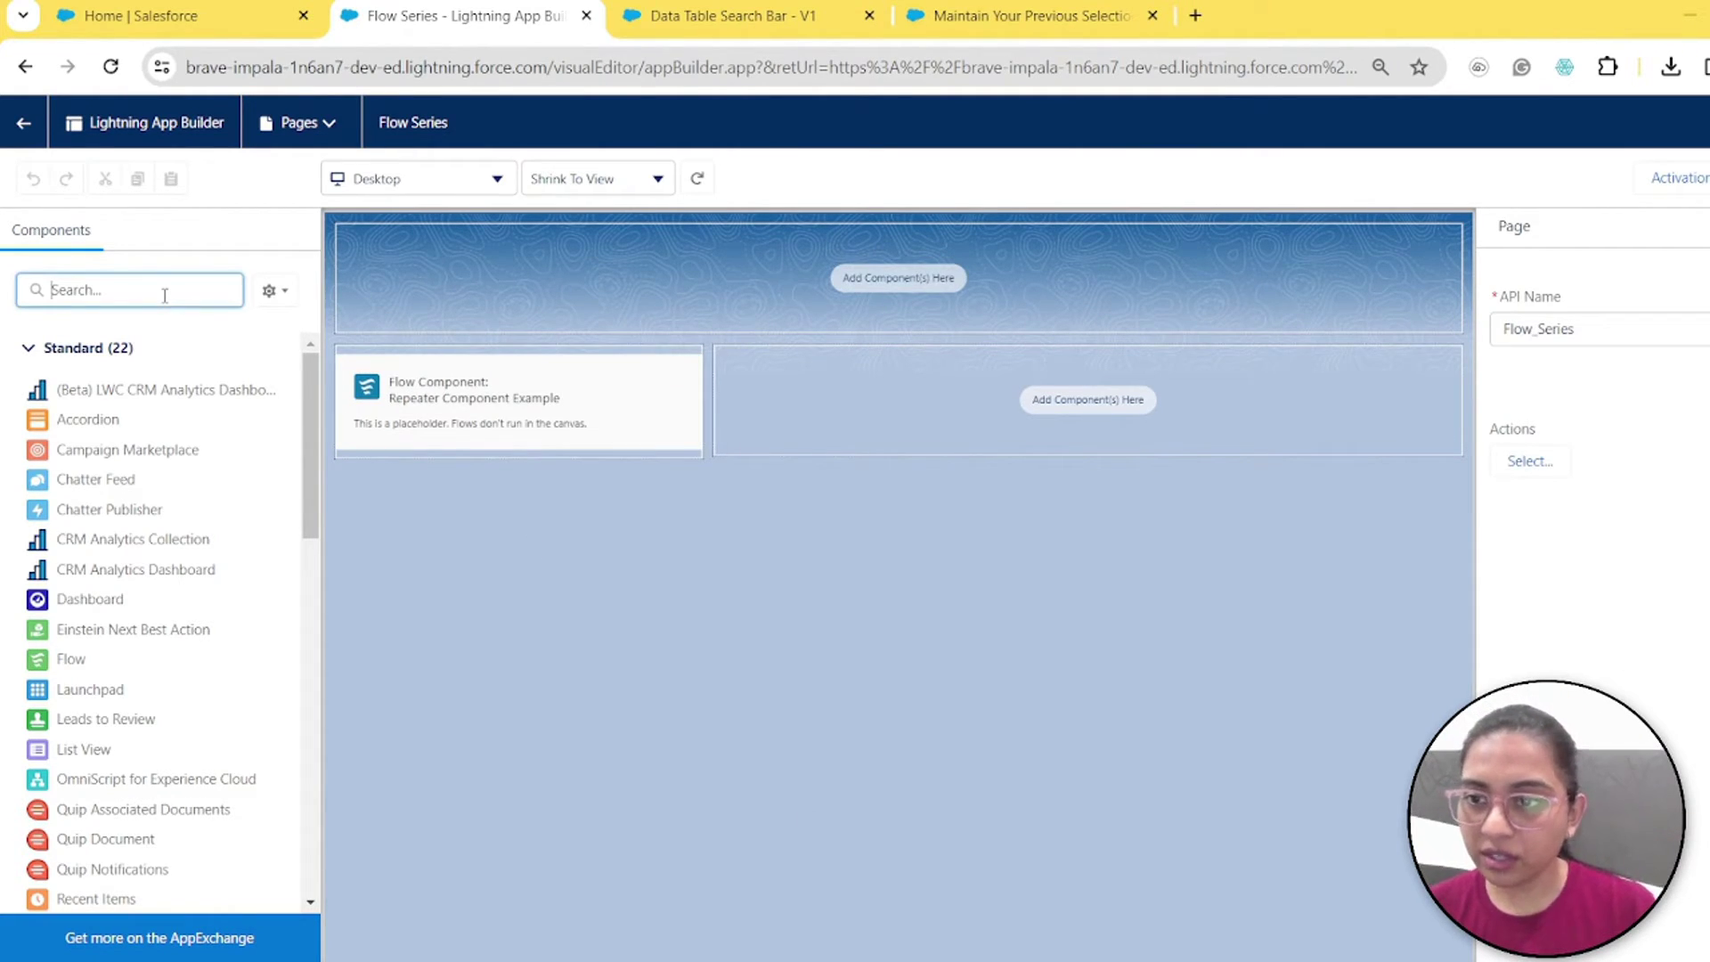
{"action": "type", "text": "flow"}
{"action": "left_click_drag", "start_coordinate": [69, 389], "coordinate": [880, 393]}
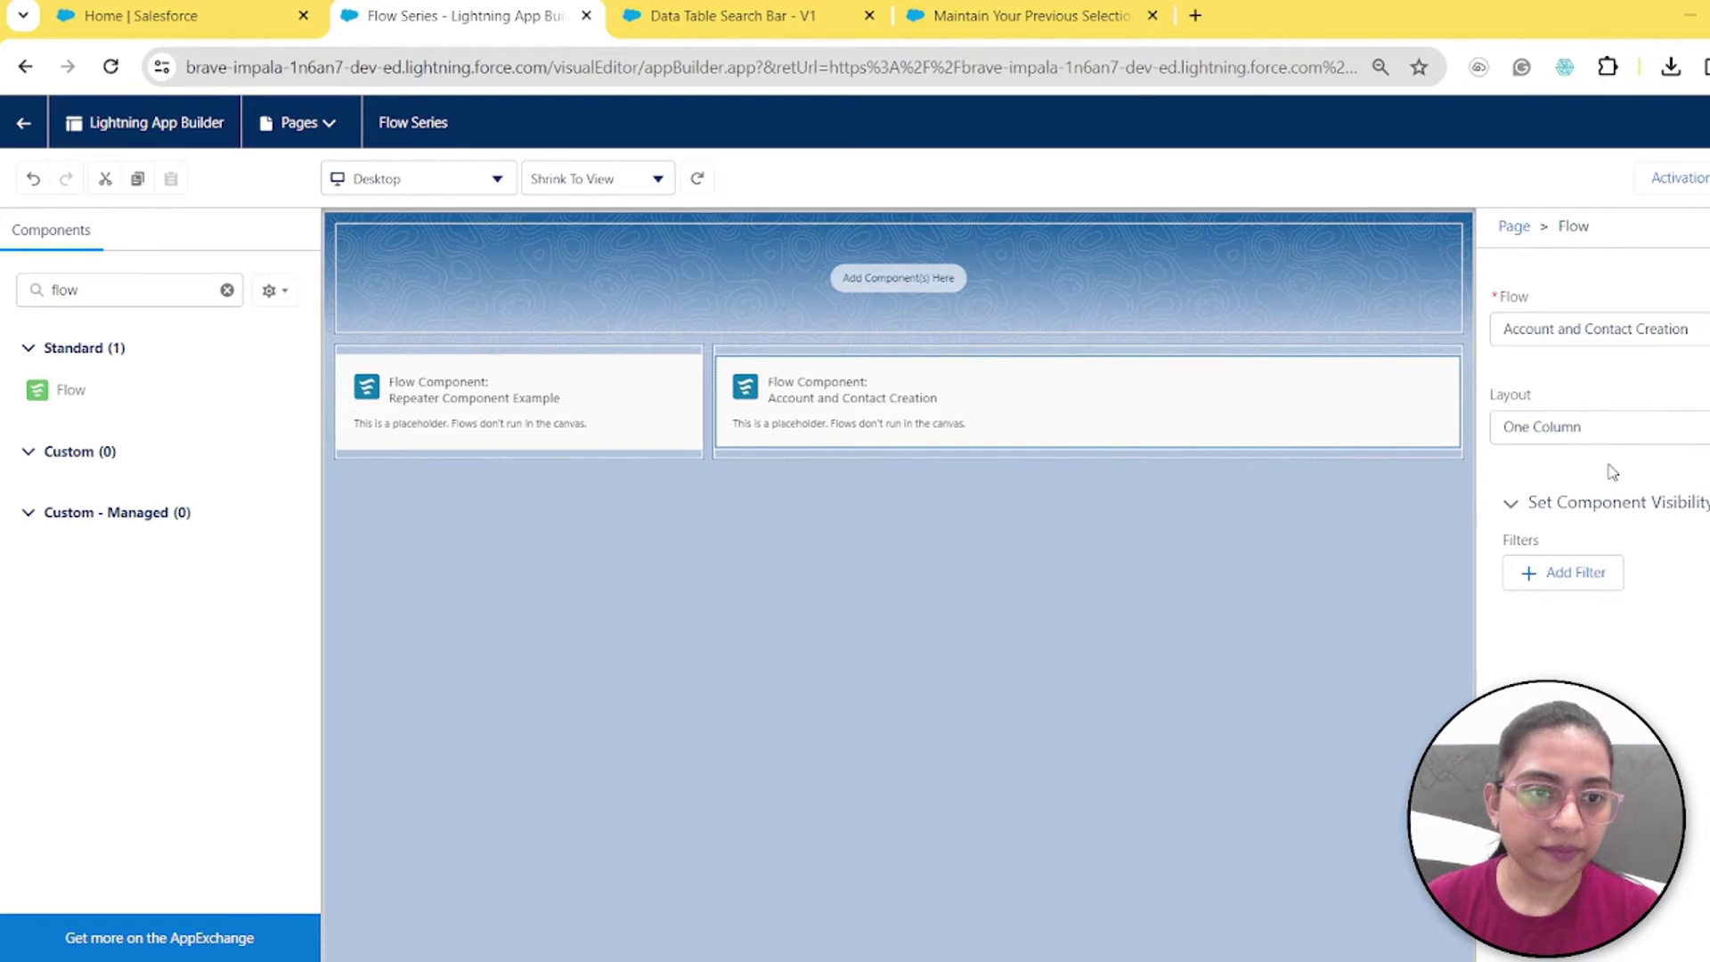
Step: Set the added component's flow to Data Table Search Bar and save the page
{"action": "left_click", "coordinate": [1665, 402]}
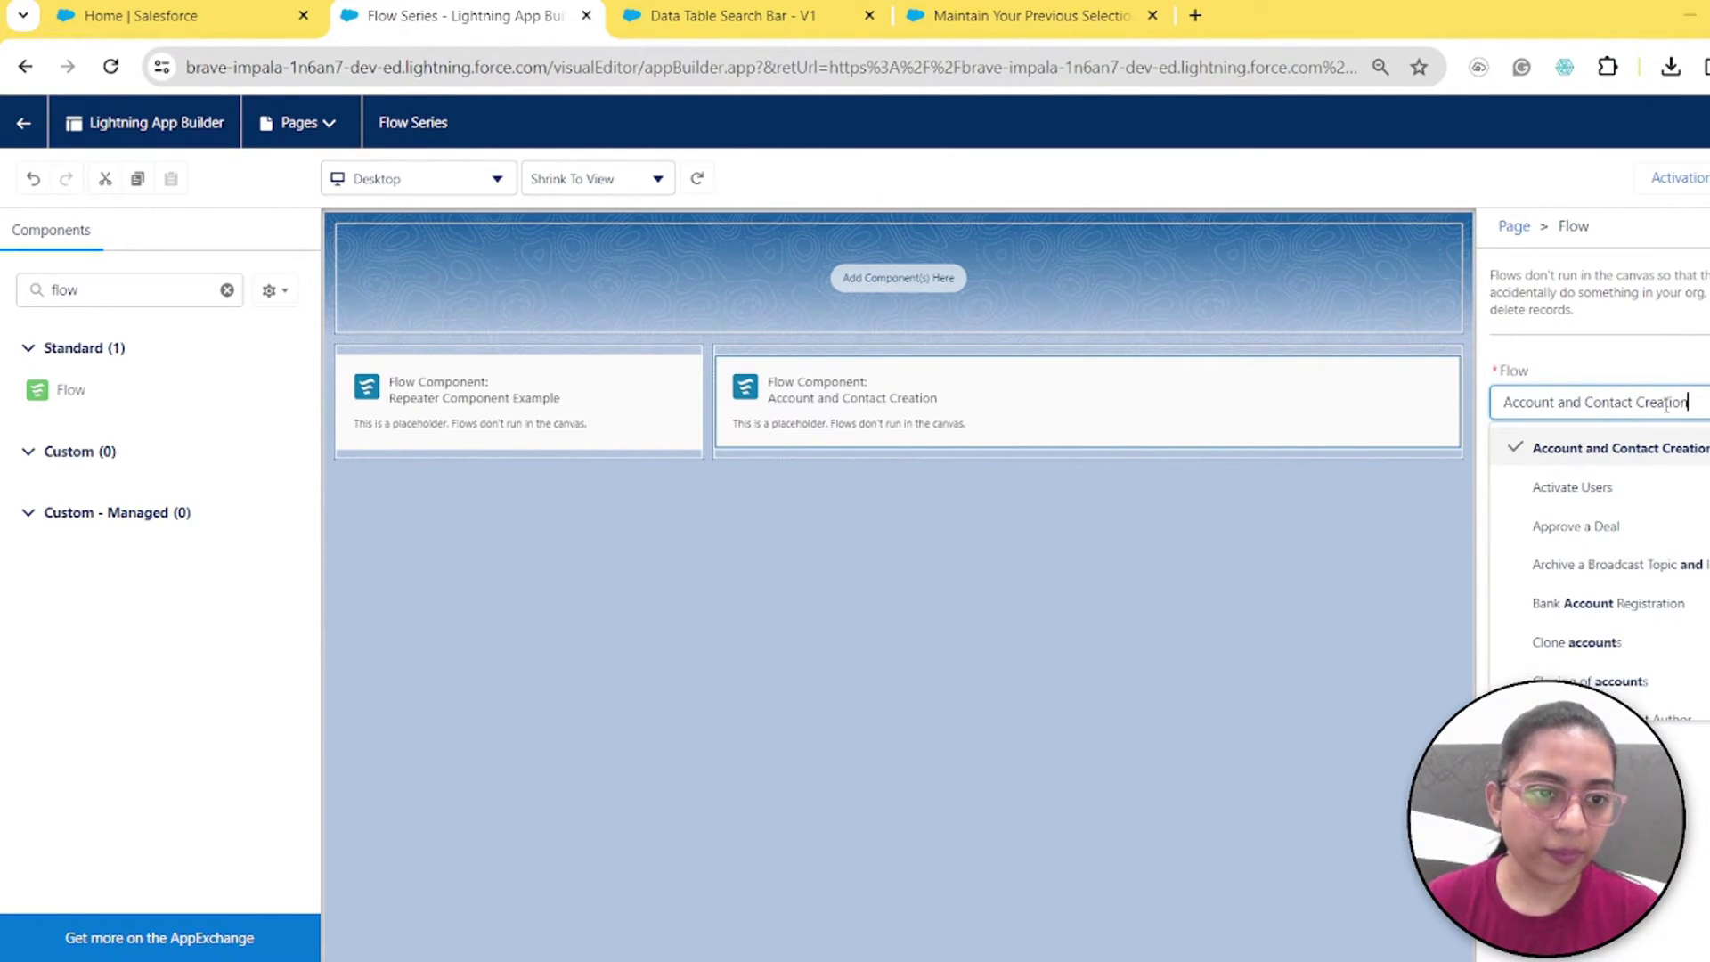
{"action": "key", "text": "ctrl+a"}
{"action": "type", "text": "Ad"}
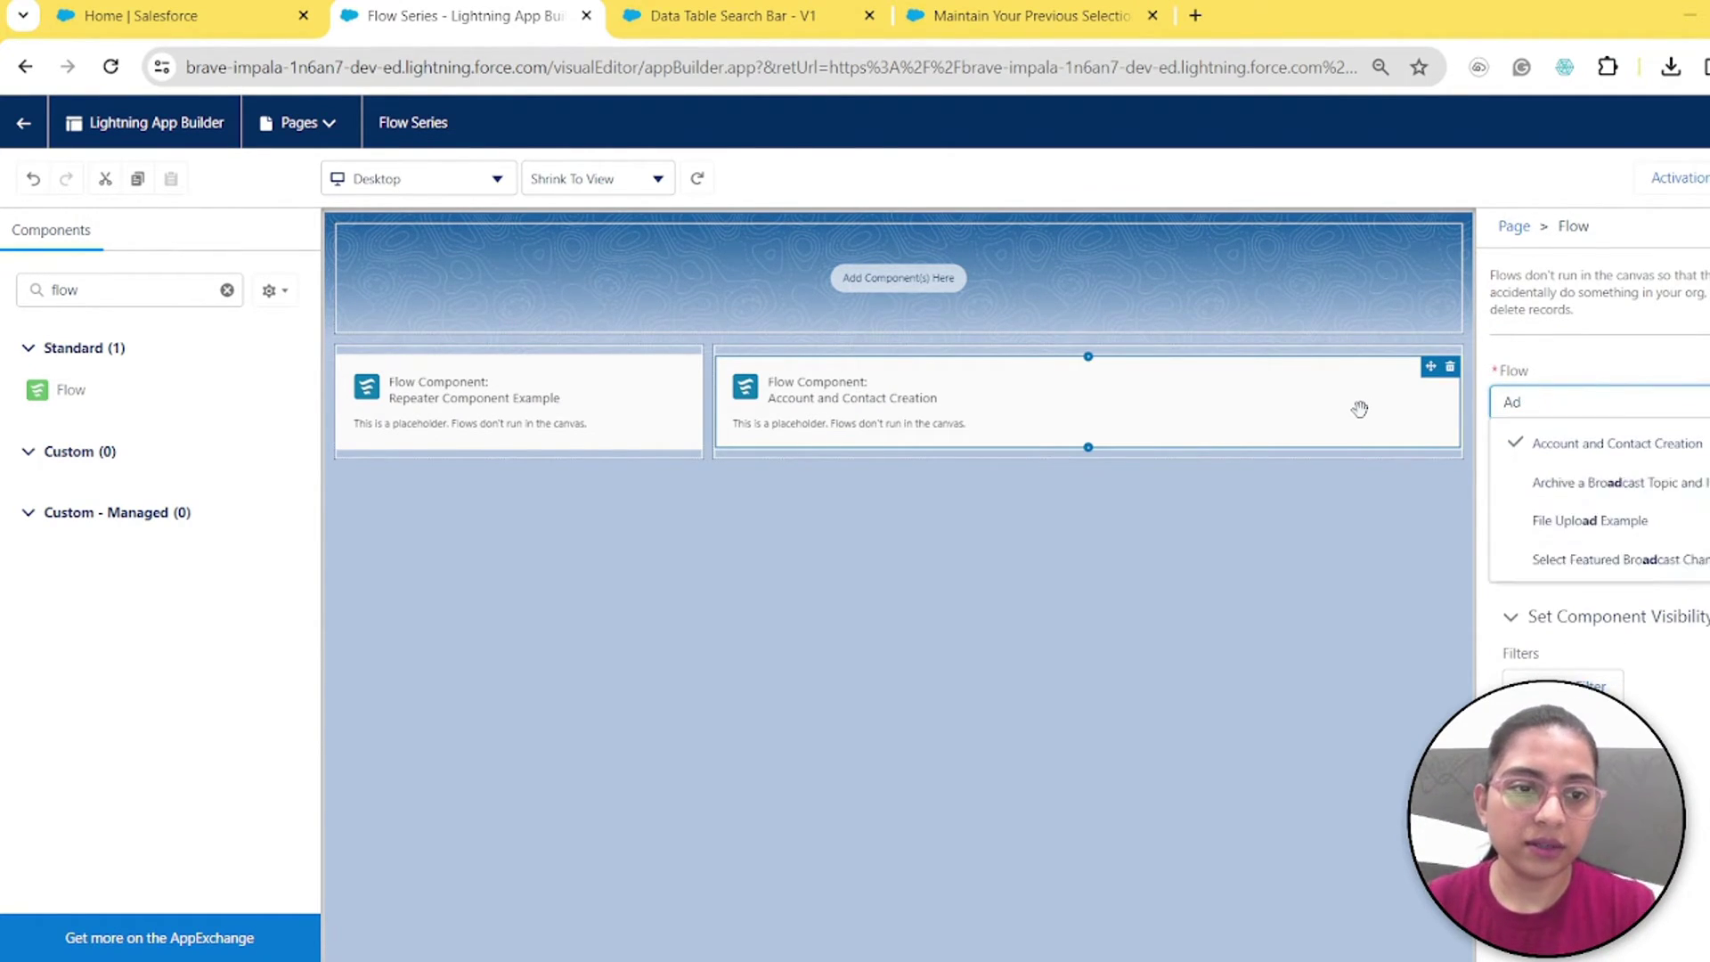
{"action": "key", "text": "BackSpace"}
{"action": "key", "text": "BackSpace"}
{"action": "type", "text": "data"}
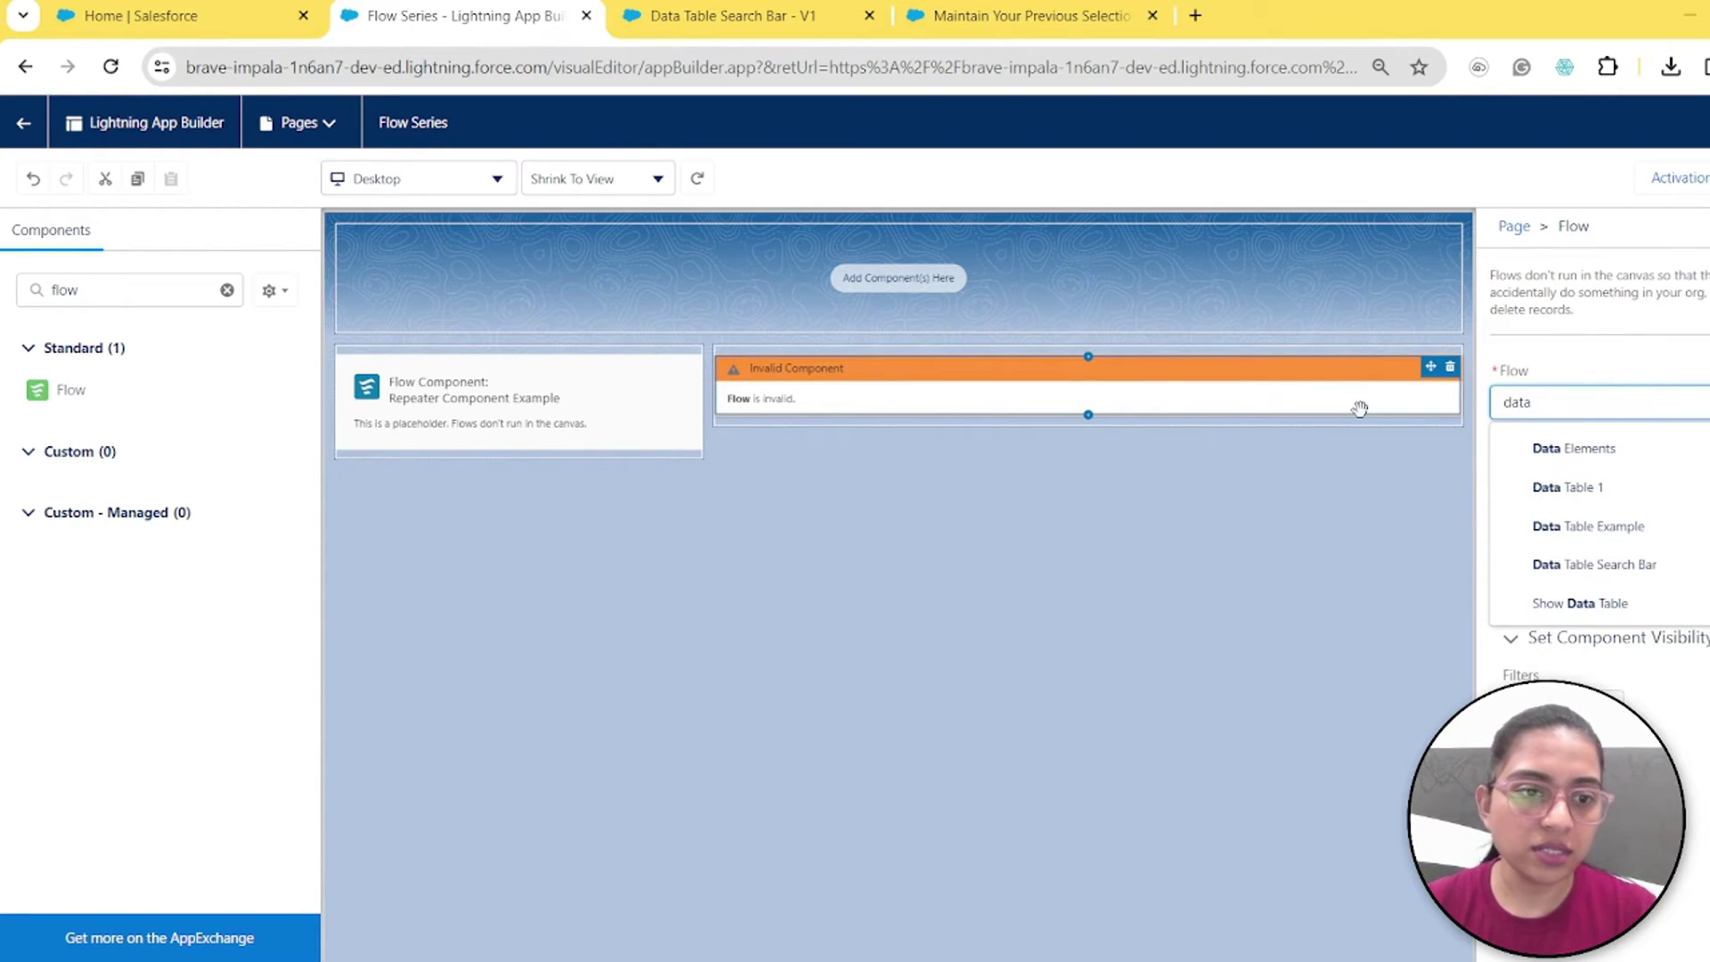
{"action": "left_click", "coordinate": [1665, 565]}
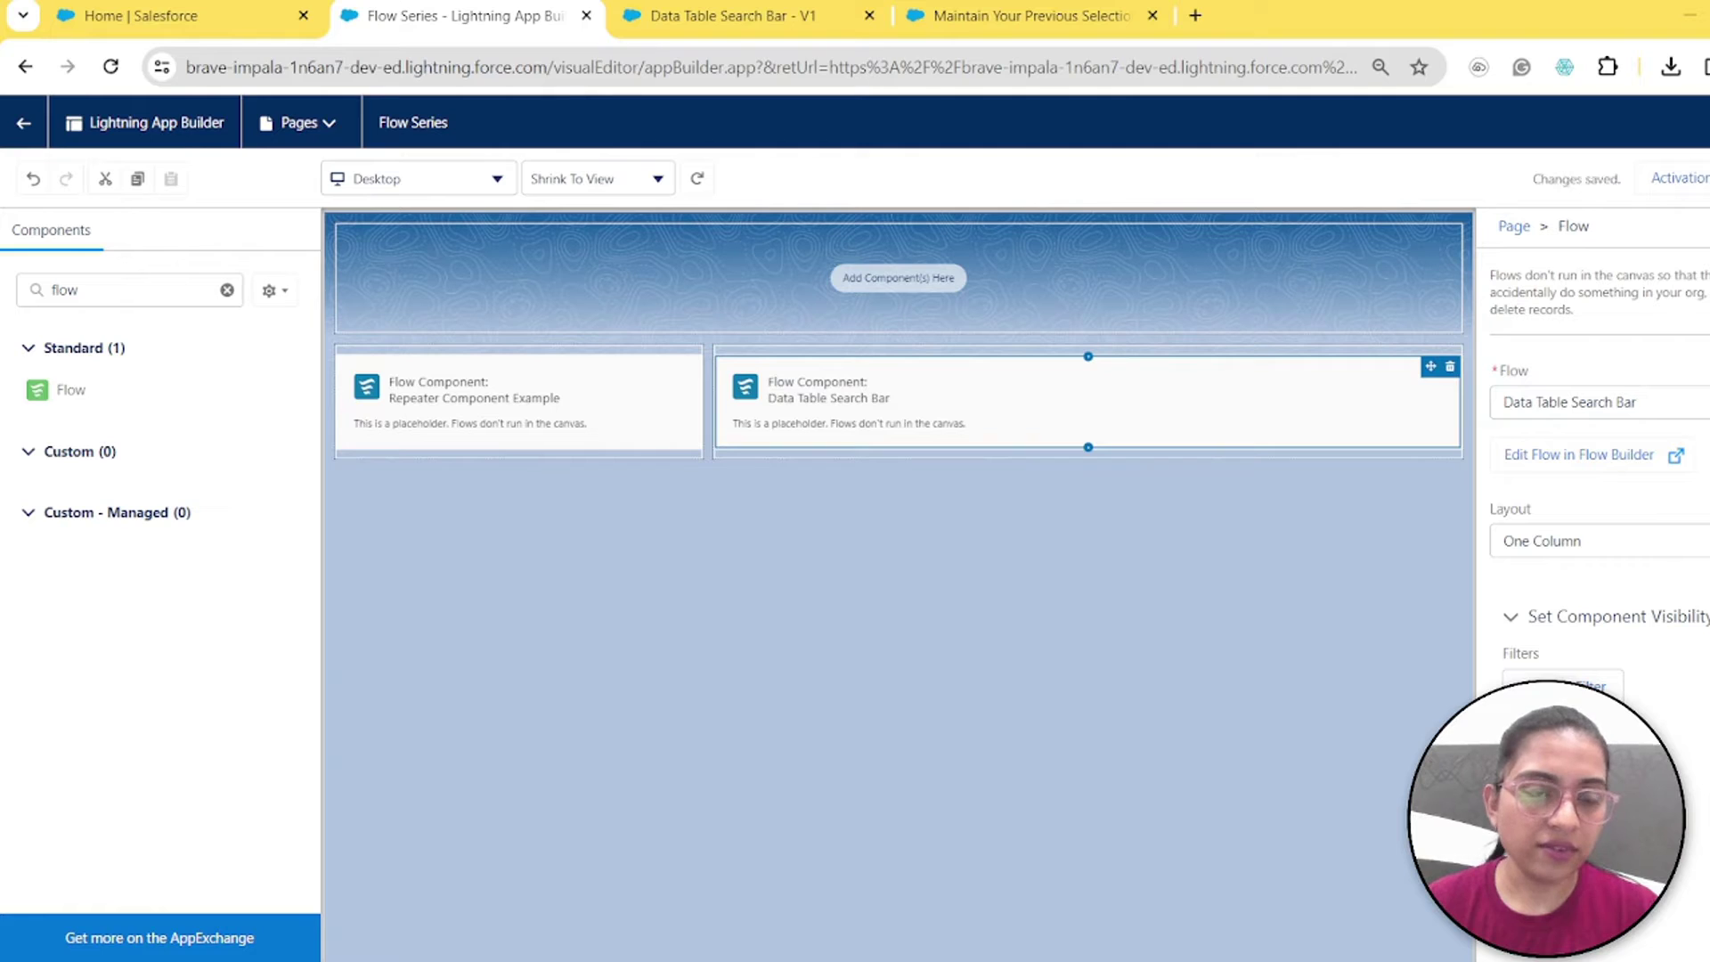
Step: Save the Flow Series page's activation settings unchanged and return to the live page
{"action": "left_click", "coordinate": [1683, 177]}
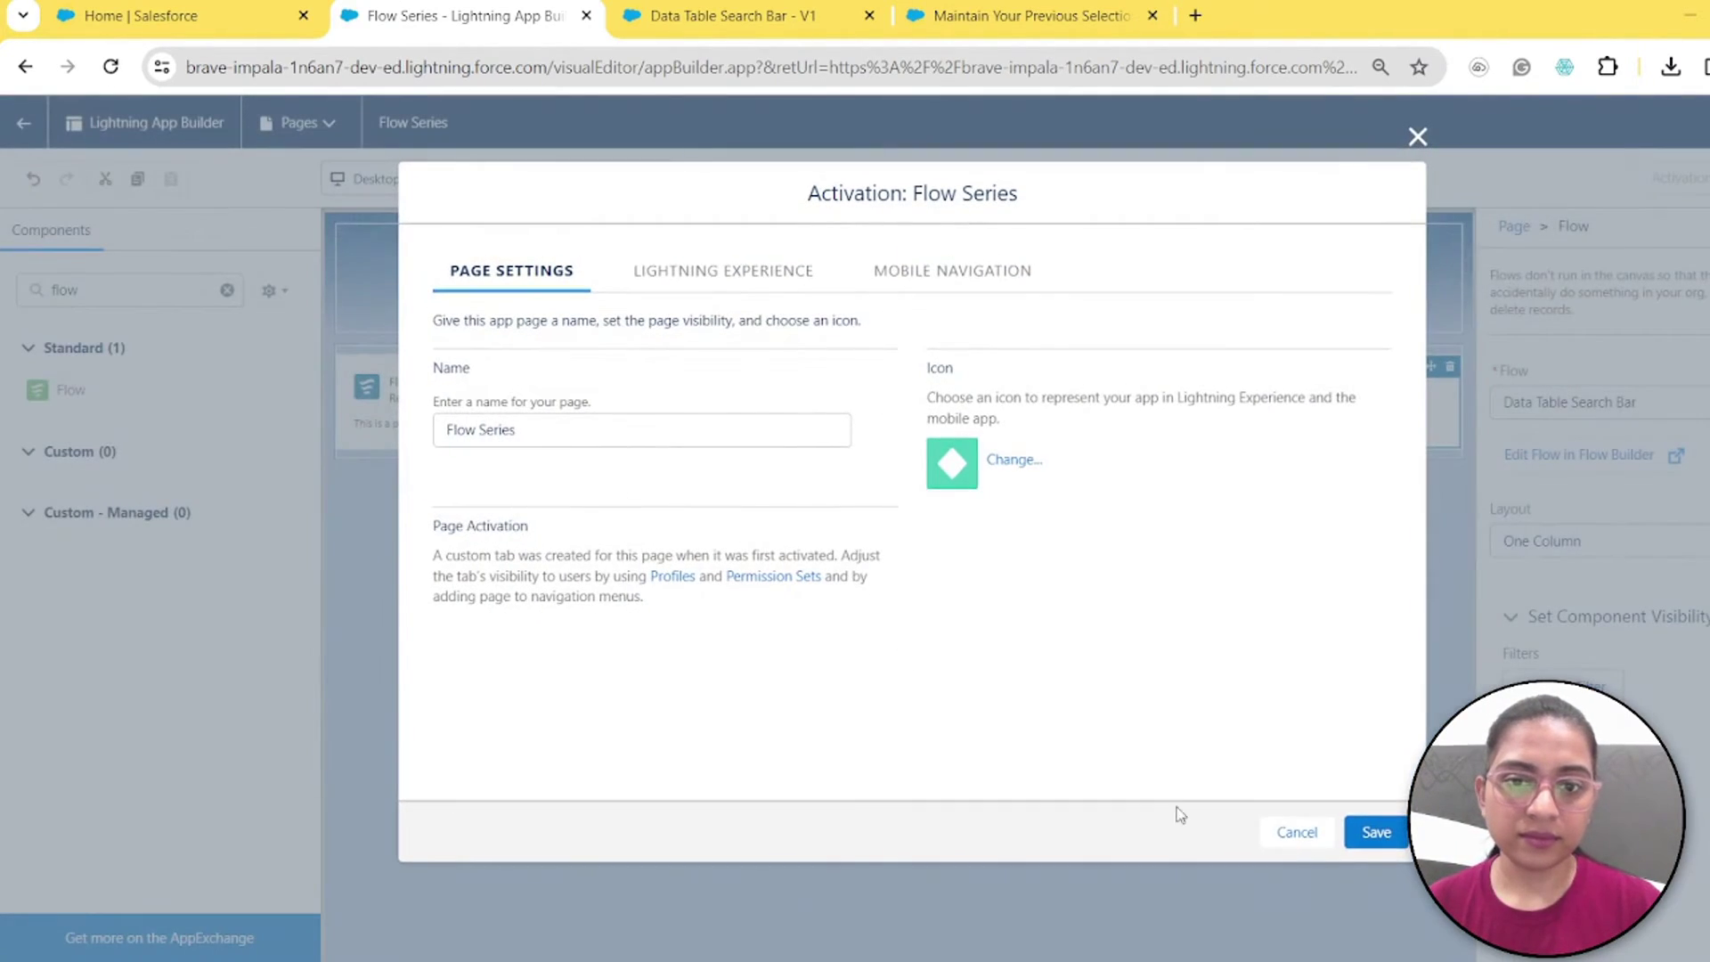
{"action": "left_click", "coordinate": [1376, 832]}
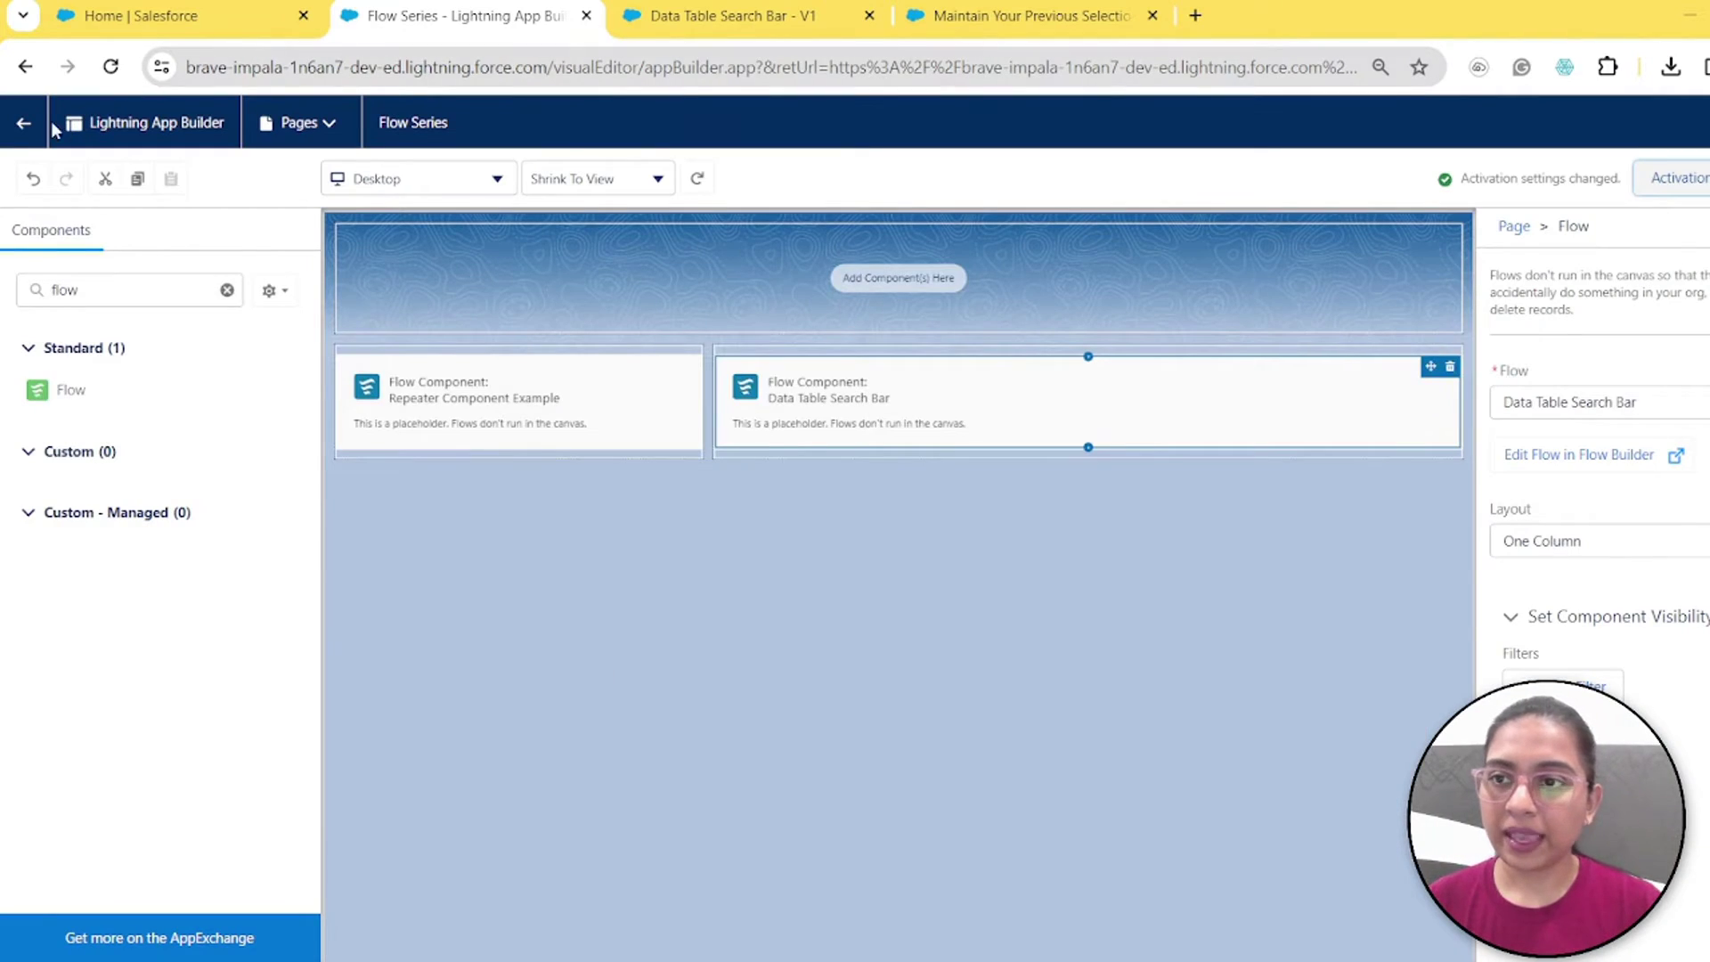
{"action": "left_click", "coordinate": [24, 127]}
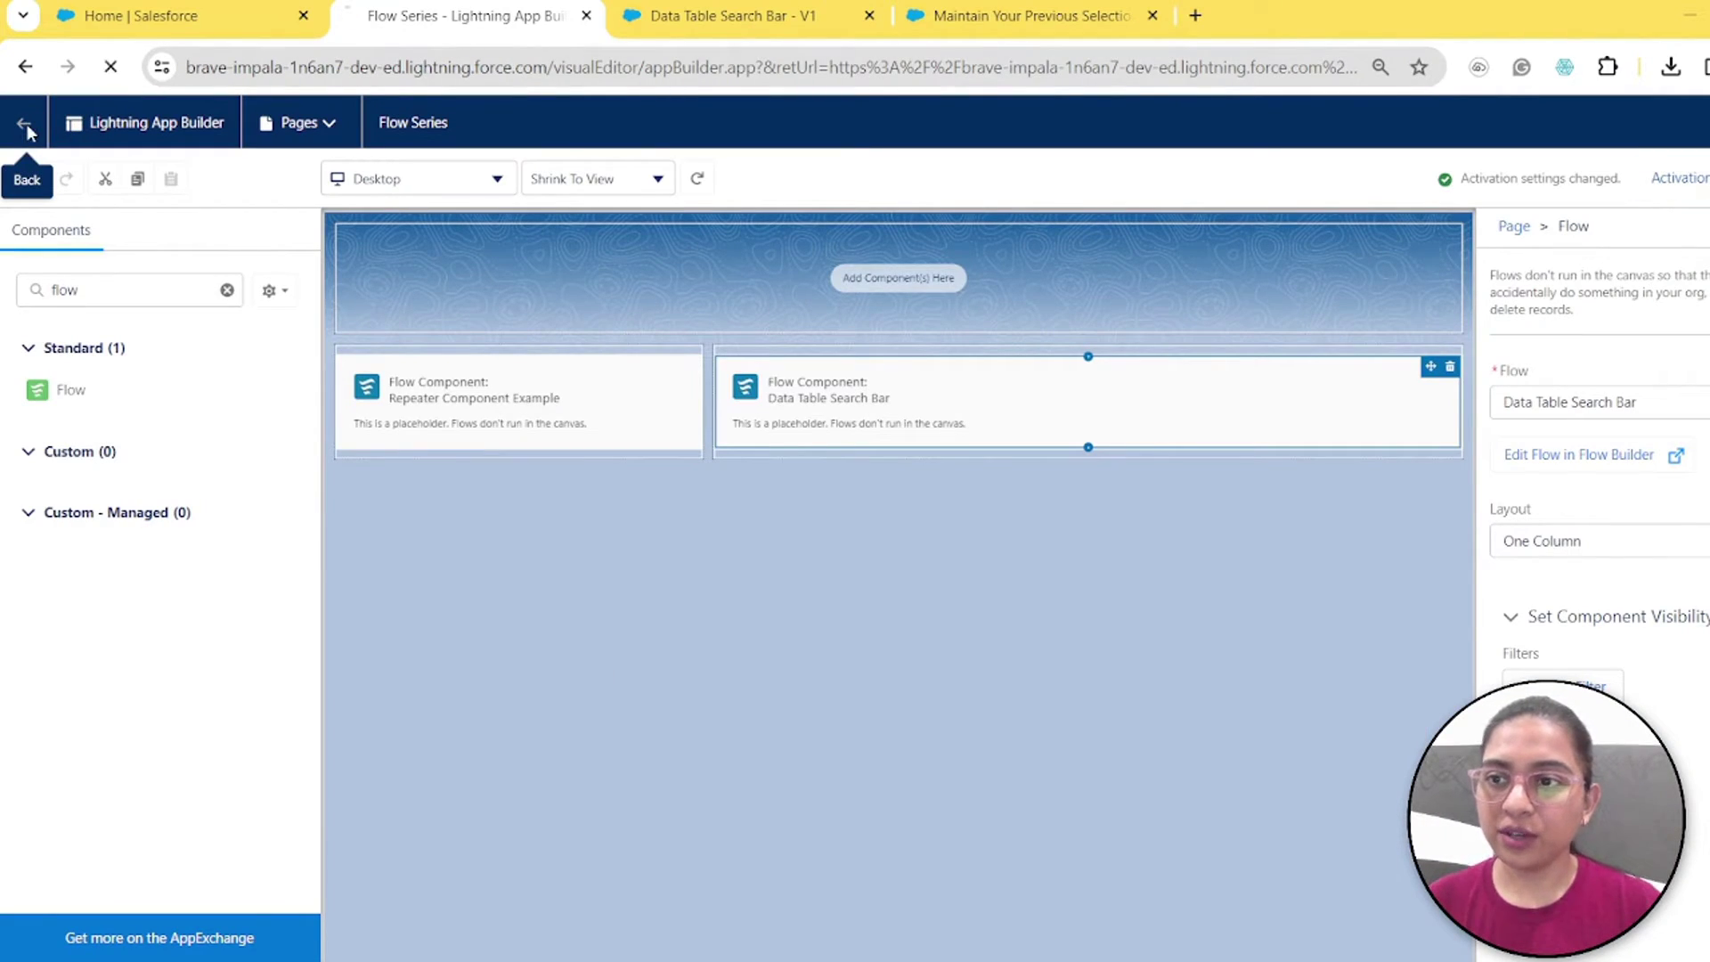
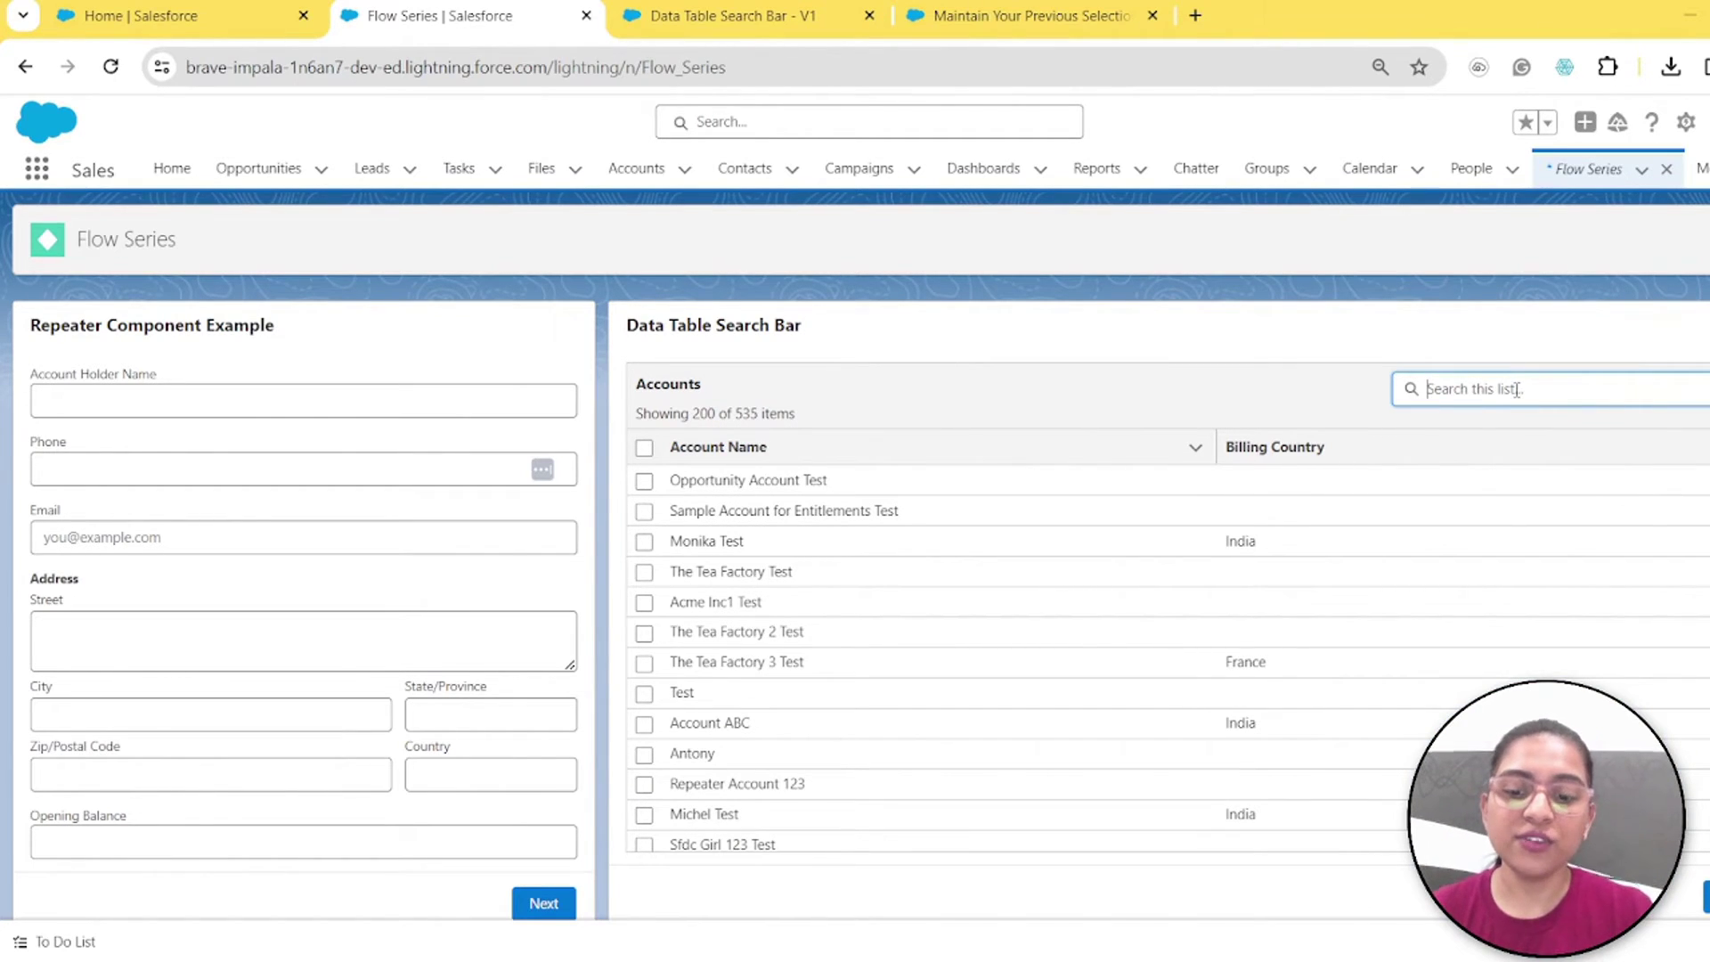
Step: Search the Accounts table for "tea" and select The Tea Factory Test, then search "opp" and select Opportunity Account Test
{"action": "type", "text": "tea"}
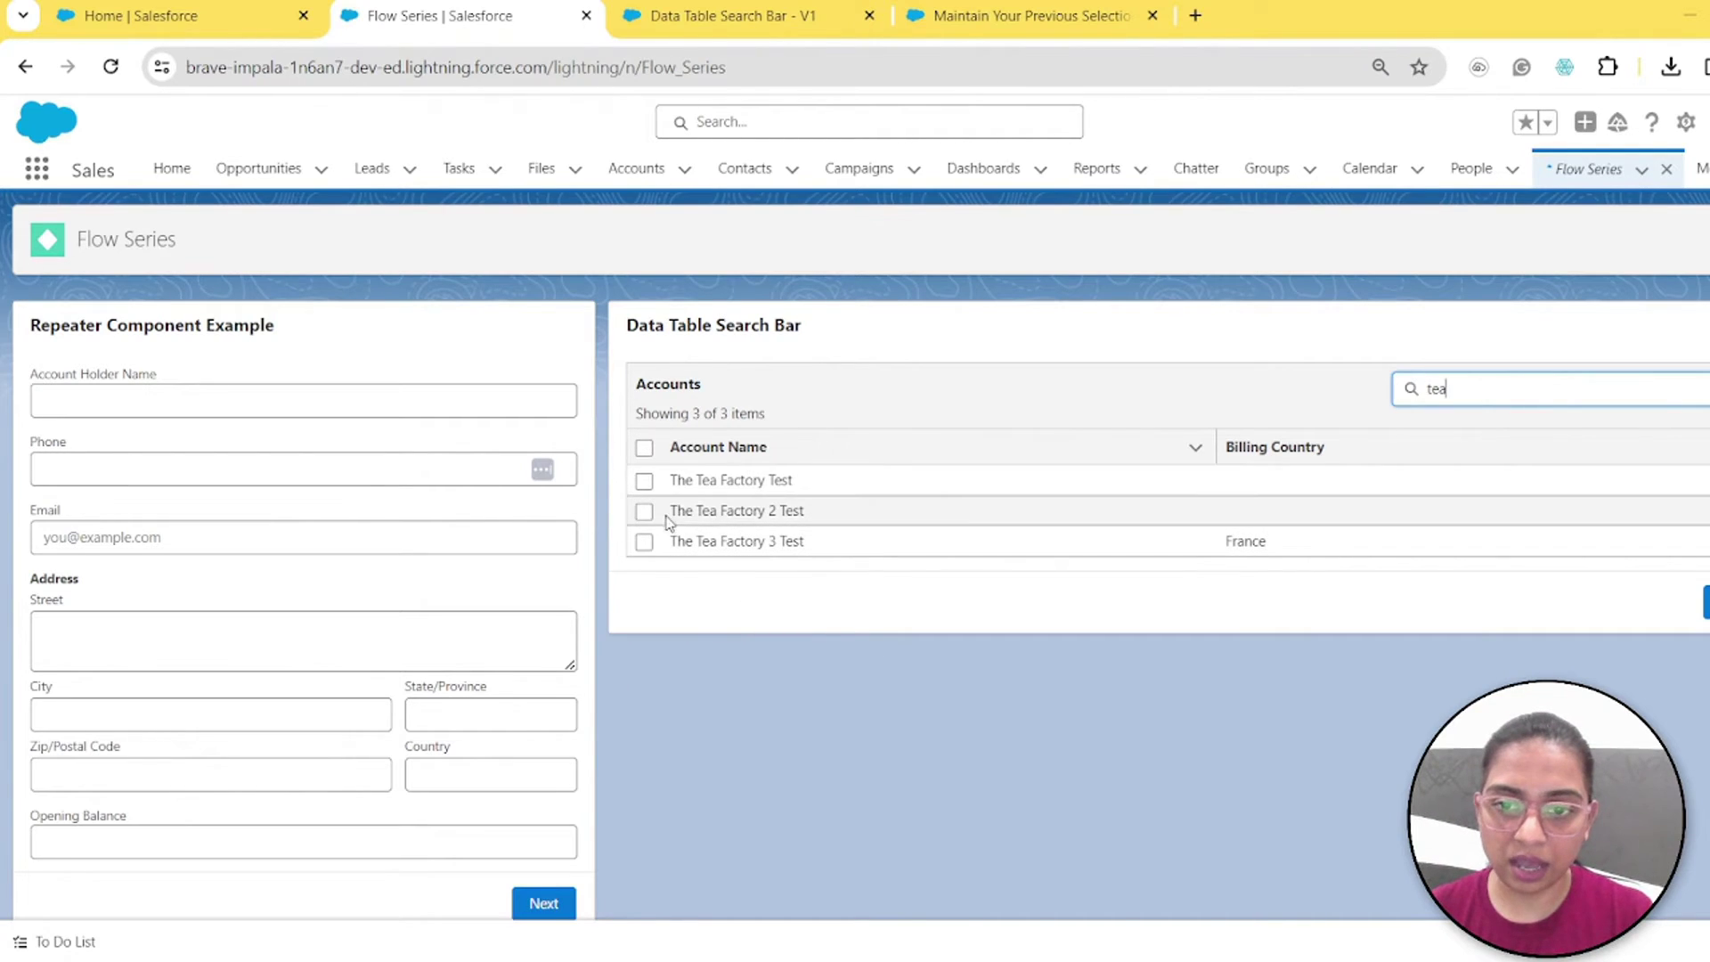
{"action": "left_click", "coordinate": [644, 484]}
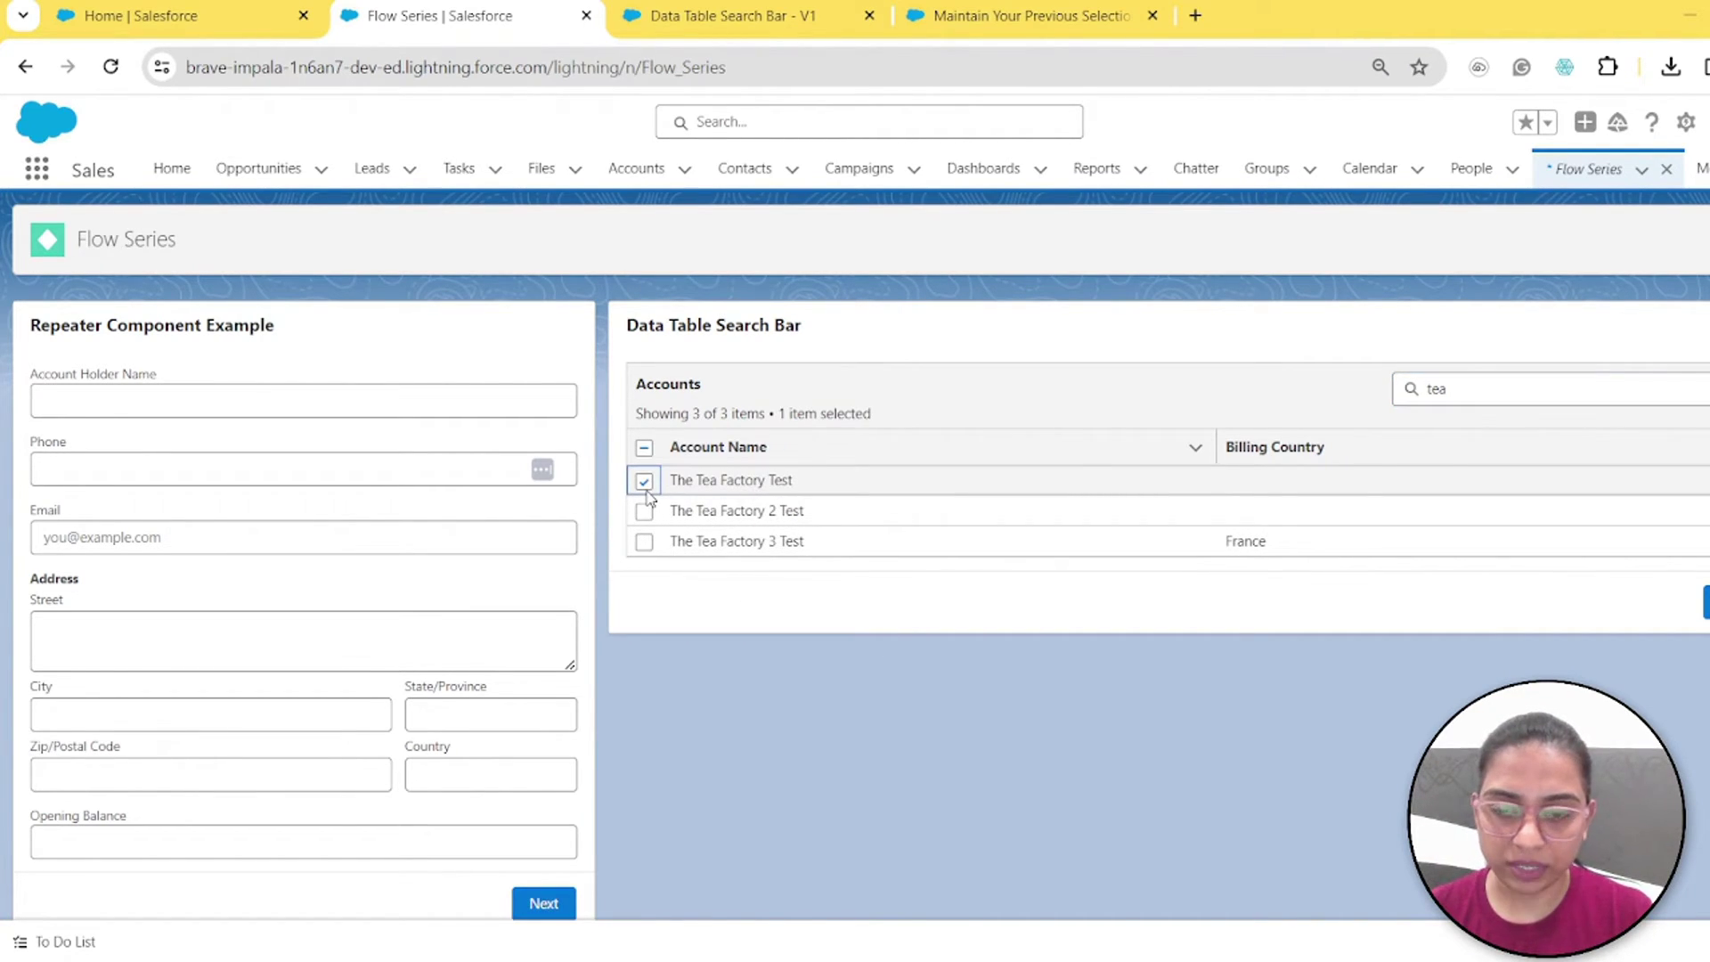
{"action": "left_click_drag", "start_coordinate": [1489, 389], "coordinate": [1351, 392]}
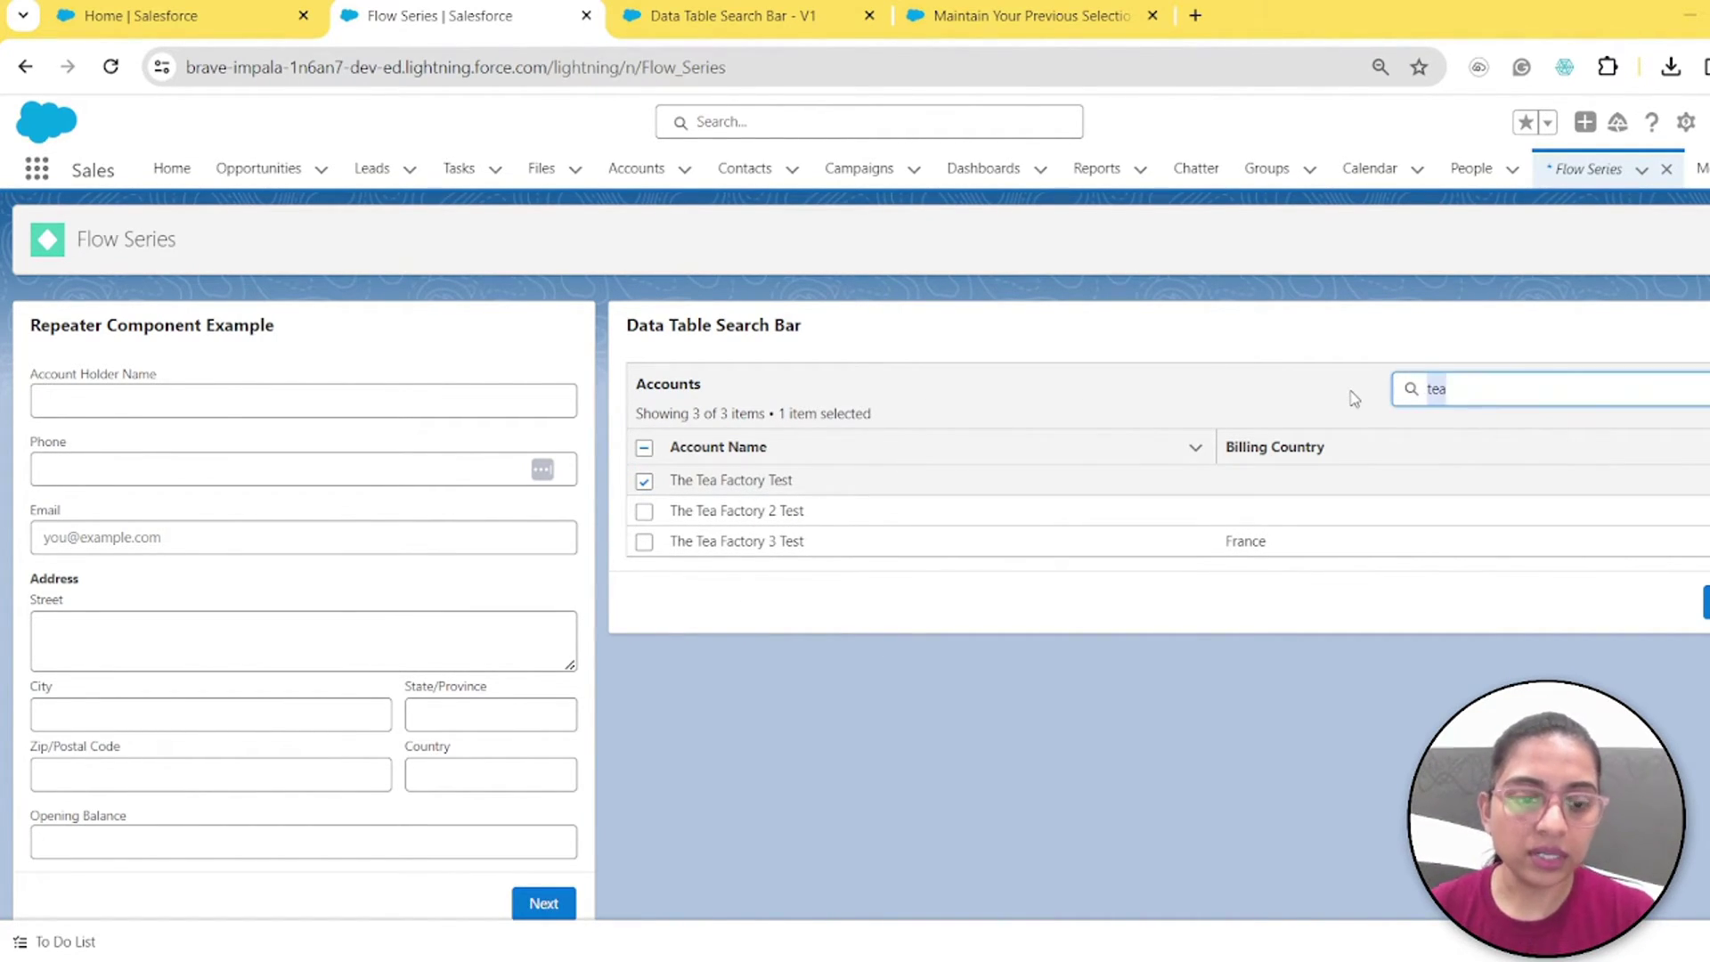
{"action": "key", "text": "BackSpace"}
{"action": "type", "text": "opp"}
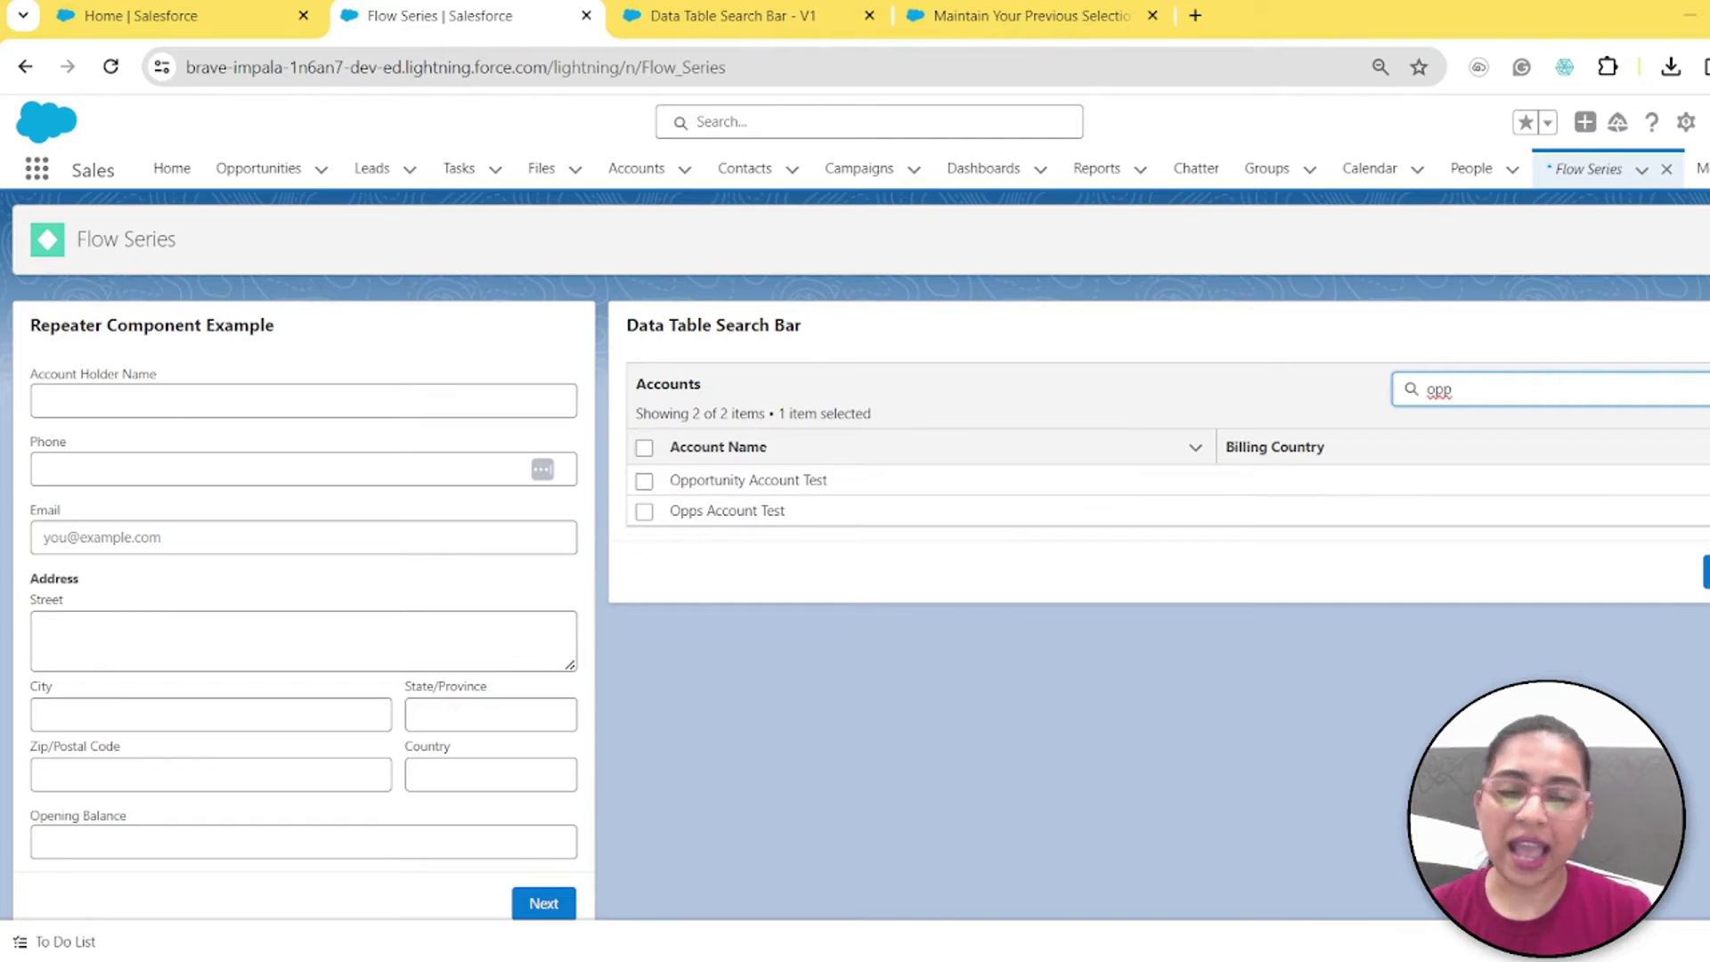
{"action": "left_click", "coordinate": [645, 482]}
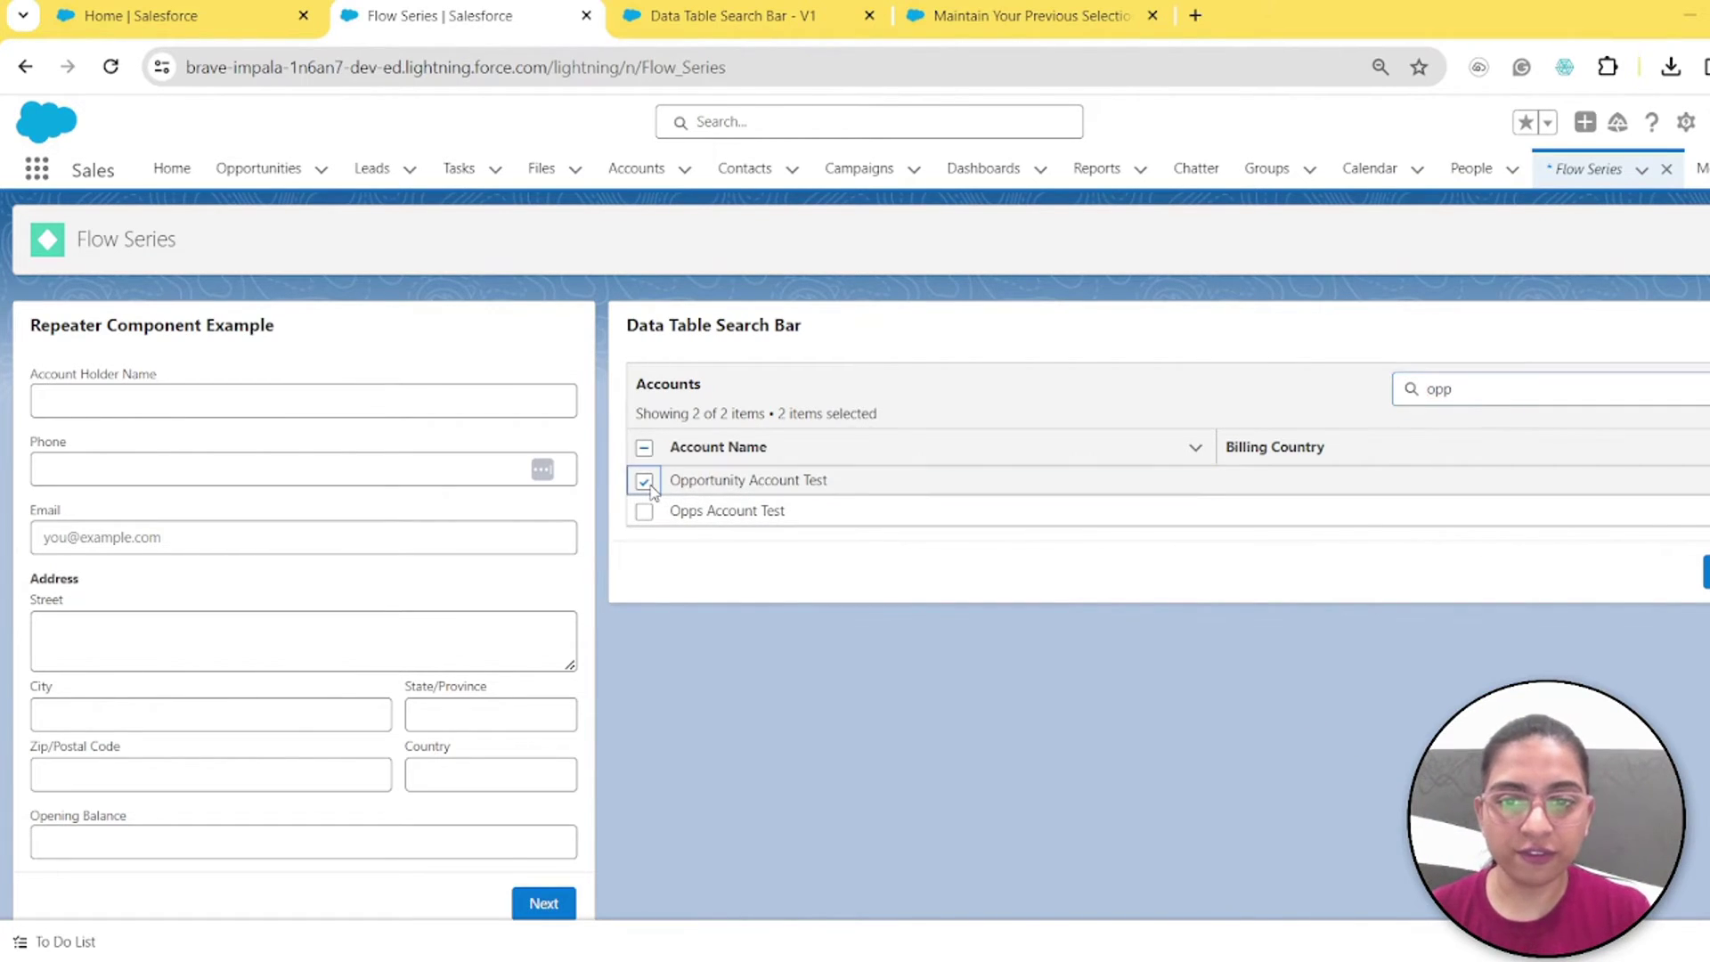
Step: Clear the table search and check the selection state of The Tea Factory Test and Opportunity Account Test in the full list
{"action": "left_click", "coordinate": [1661, 393]}
{"action": "key", "text": "ctrl+a"}
{"action": "key", "text": "BackSpace"}
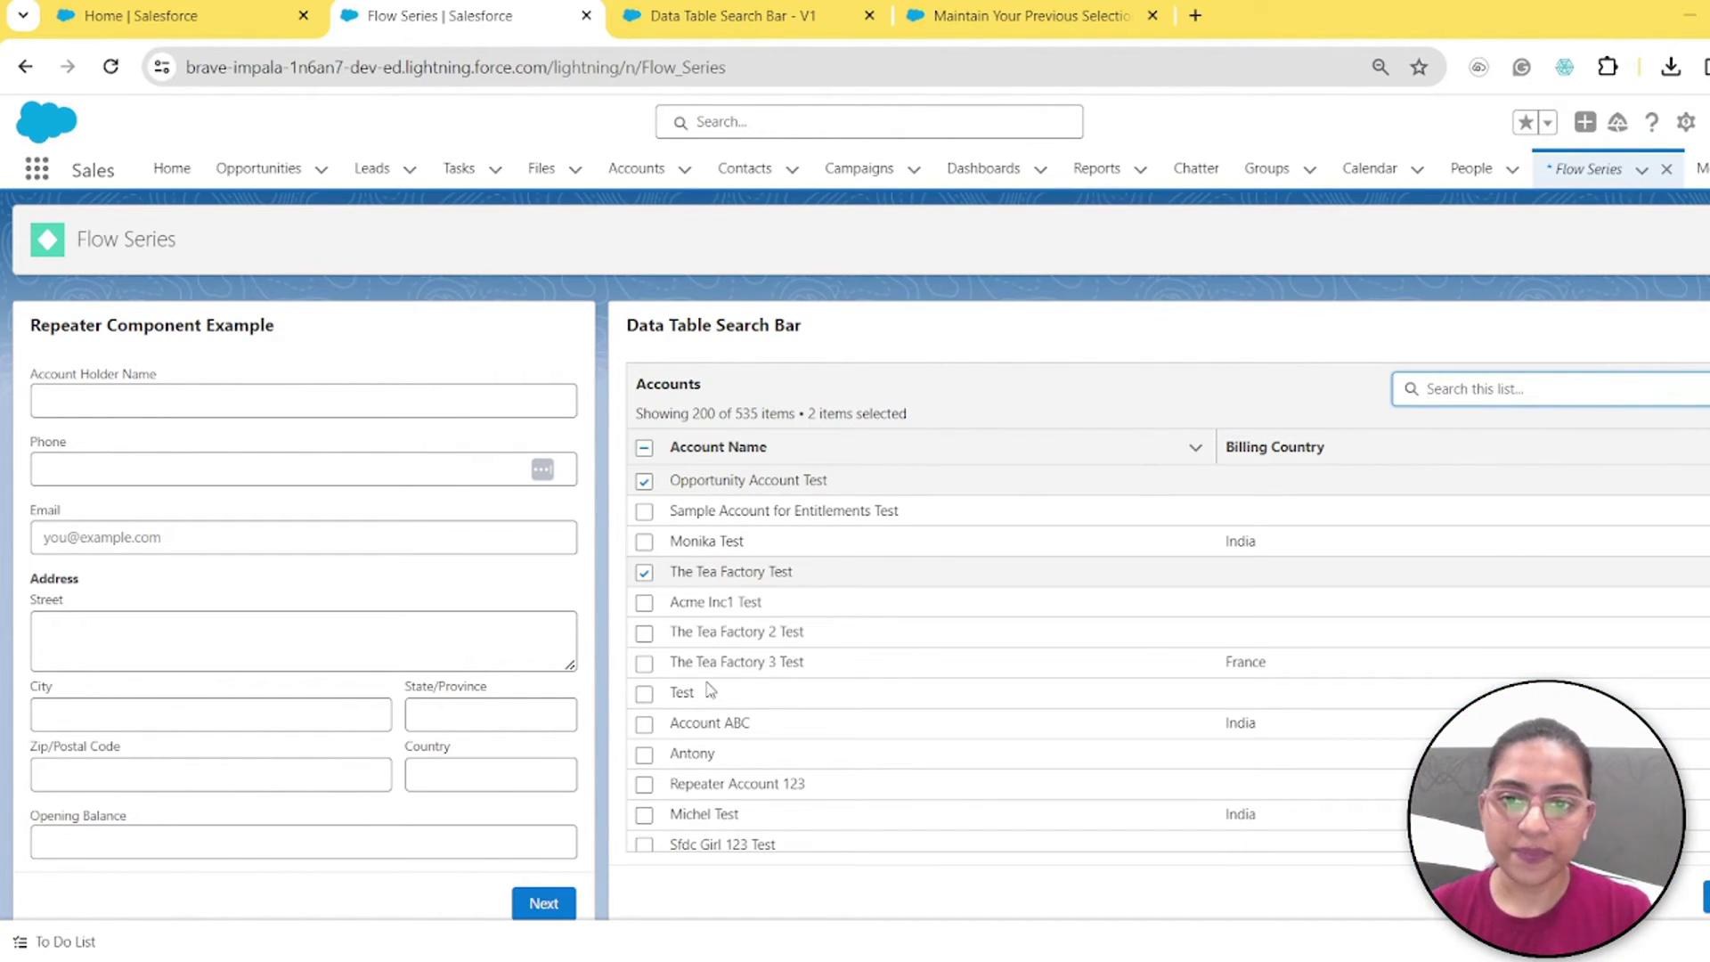
{"action": "left_click_drag", "start_coordinate": [806, 575], "coordinate": [671, 571]}
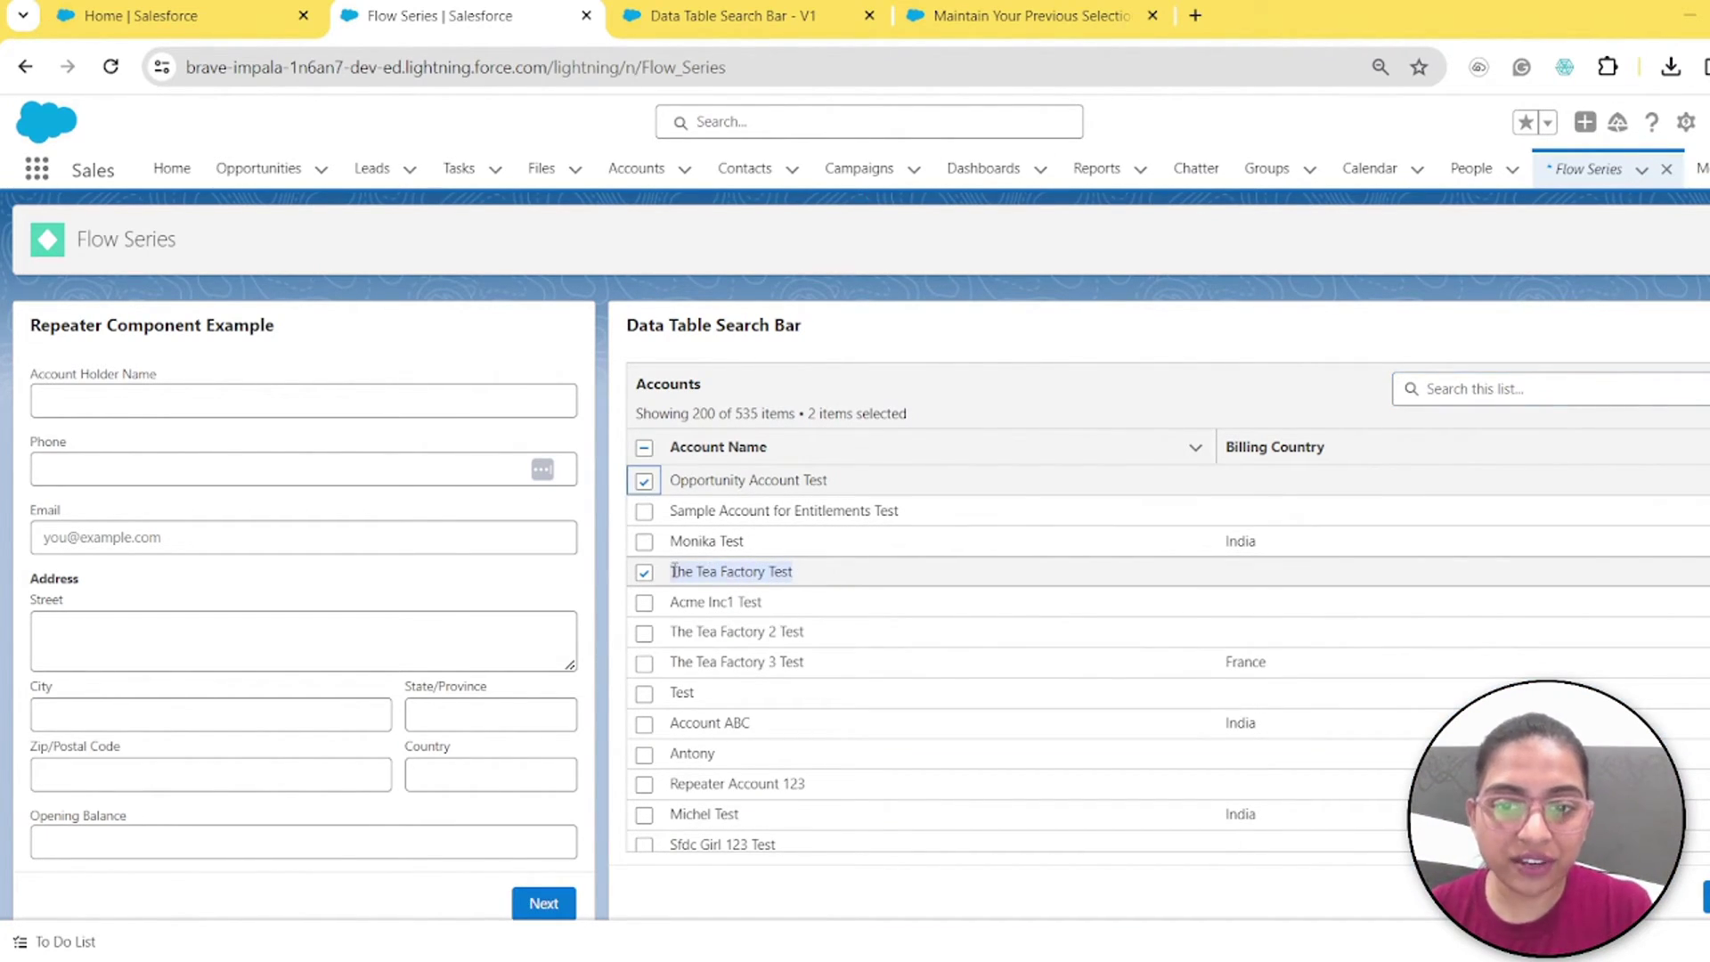
{"action": "left_click_drag", "start_coordinate": [831, 481], "coordinate": [671, 481]}
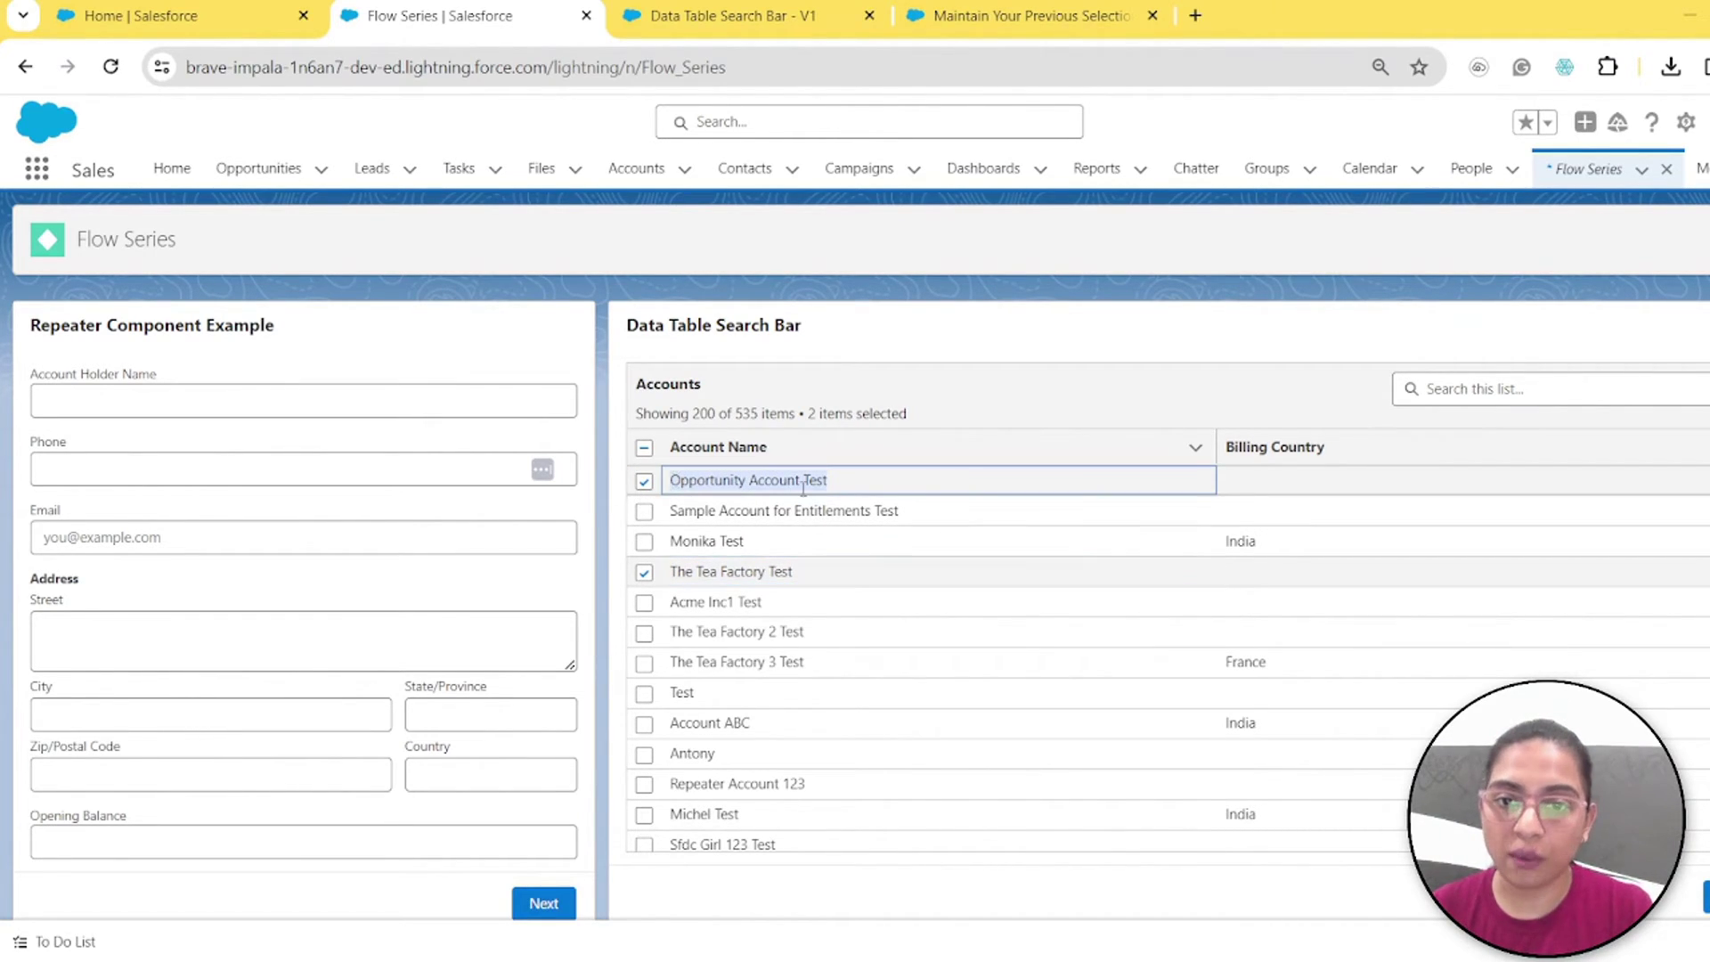
{"action": "left_click", "coordinate": [848, 487]}
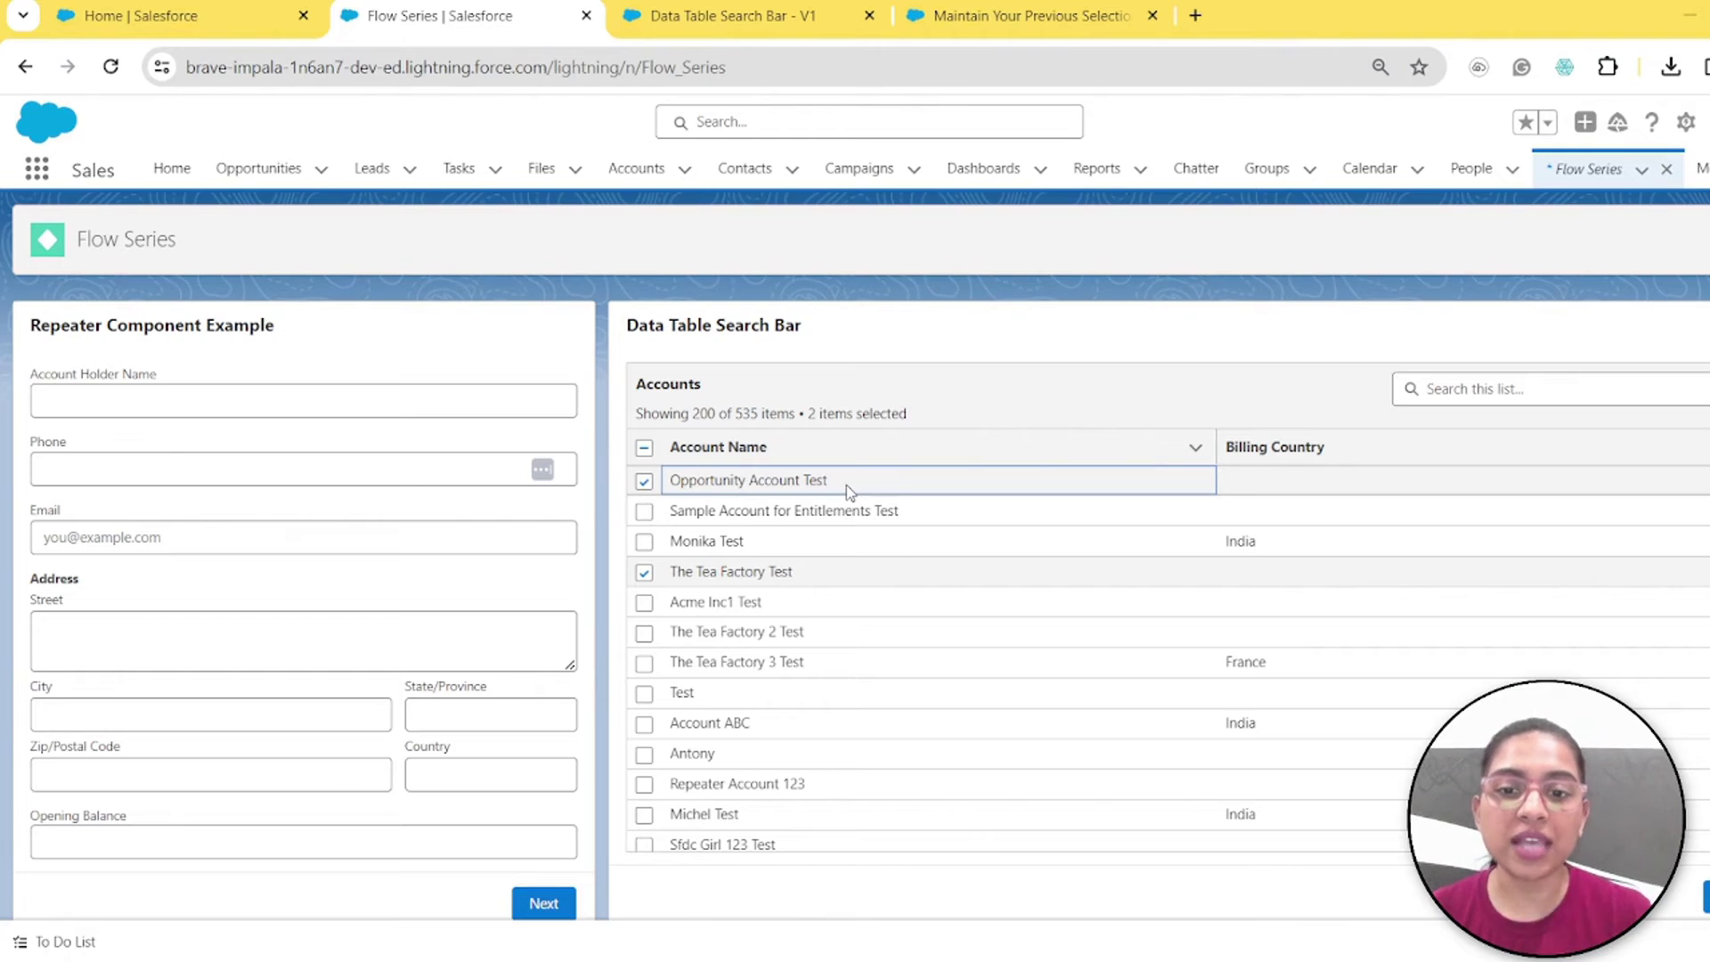
{"action": "left_click_drag", "start_coordinate": [674, 571], "coordinate": [813, 576]}
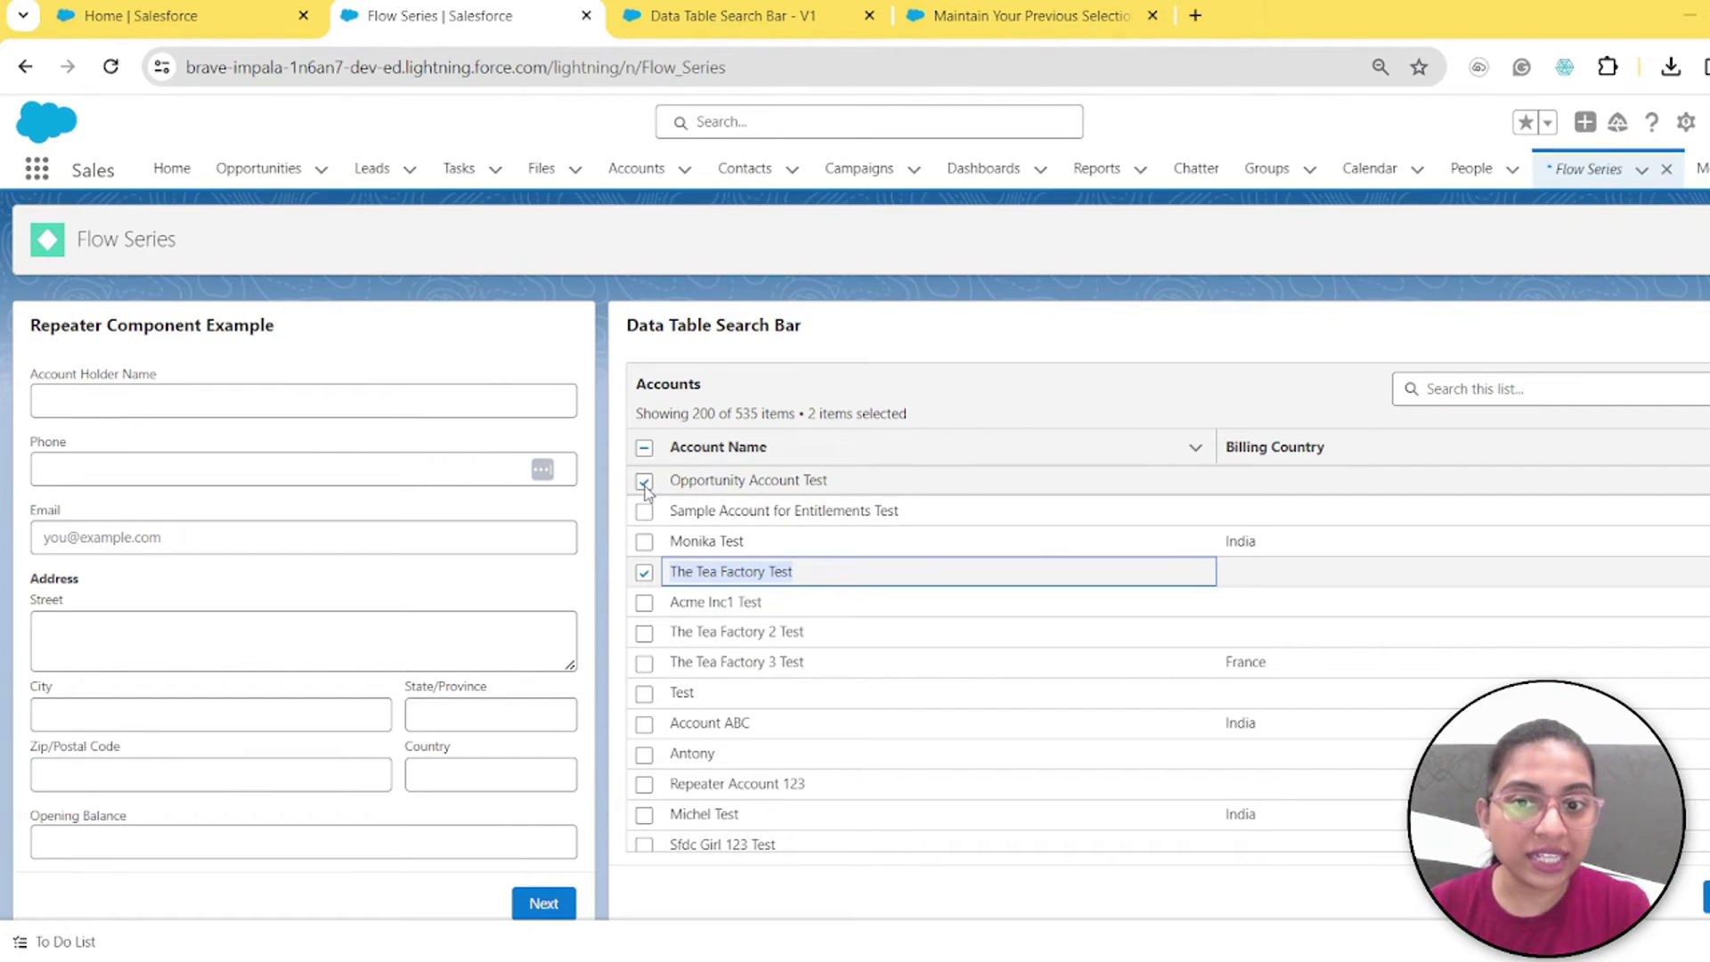
Step: Deselect The Tea Factory Test and Opportunity Account Test in the Accounts table
{"action": "left_click", "coordinate": [644, 573]}
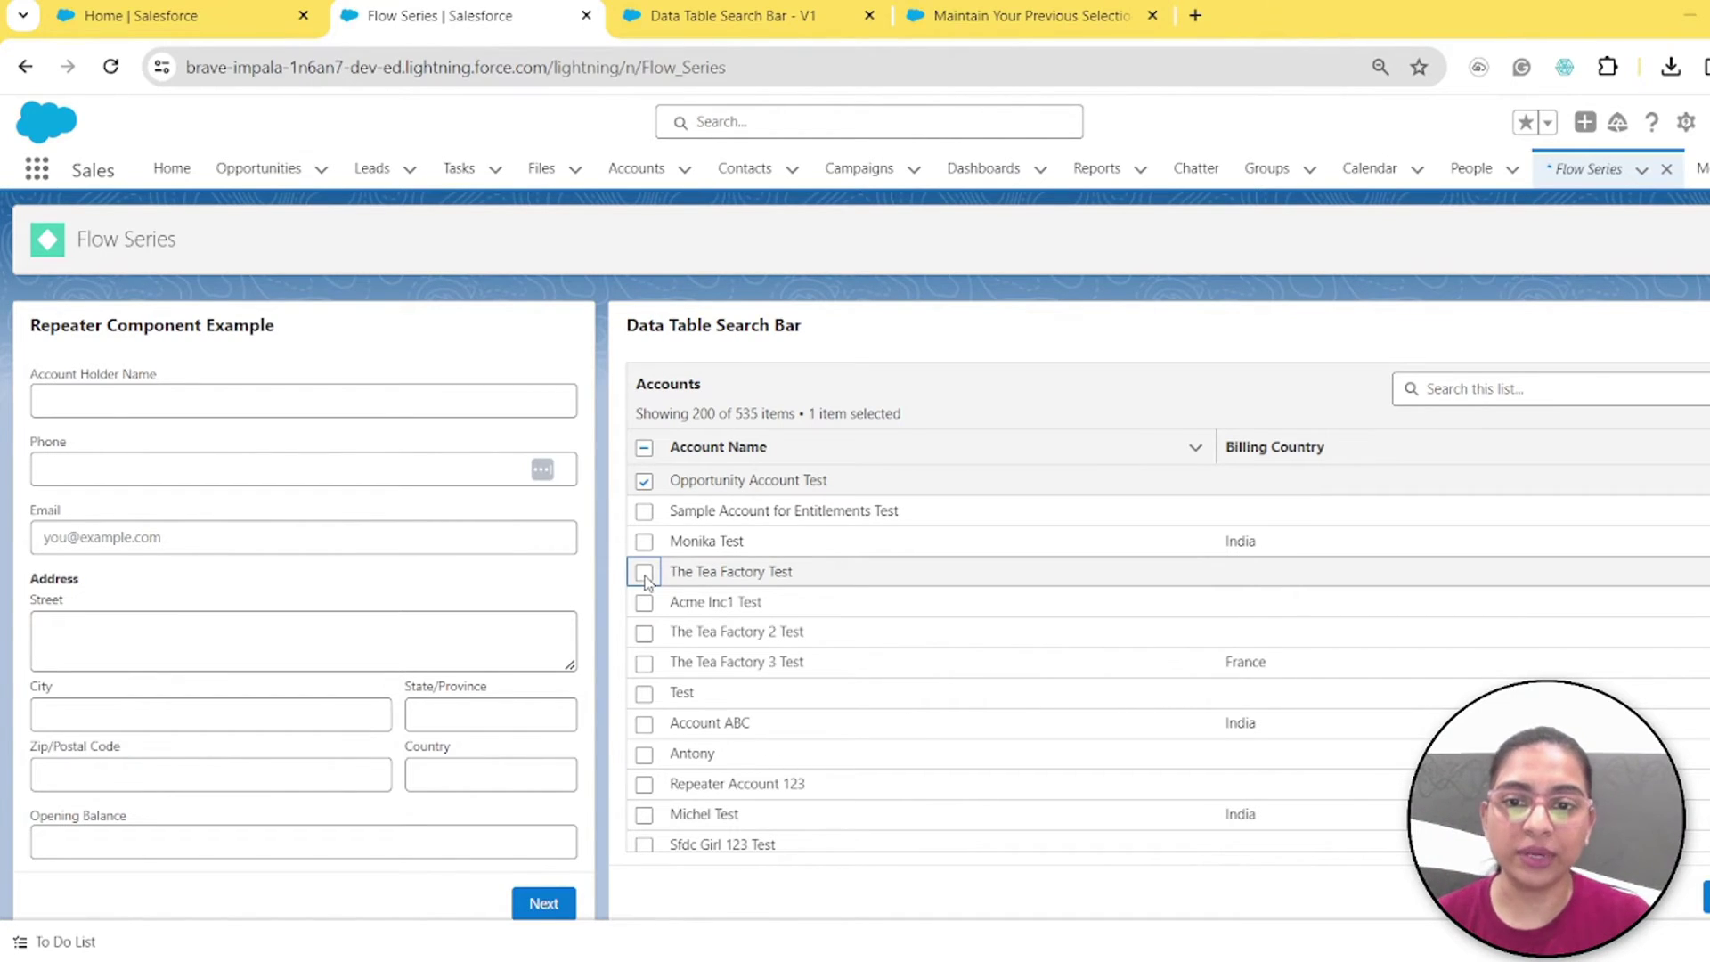
{"action": "left_click", "coordinate": [644, 481]}
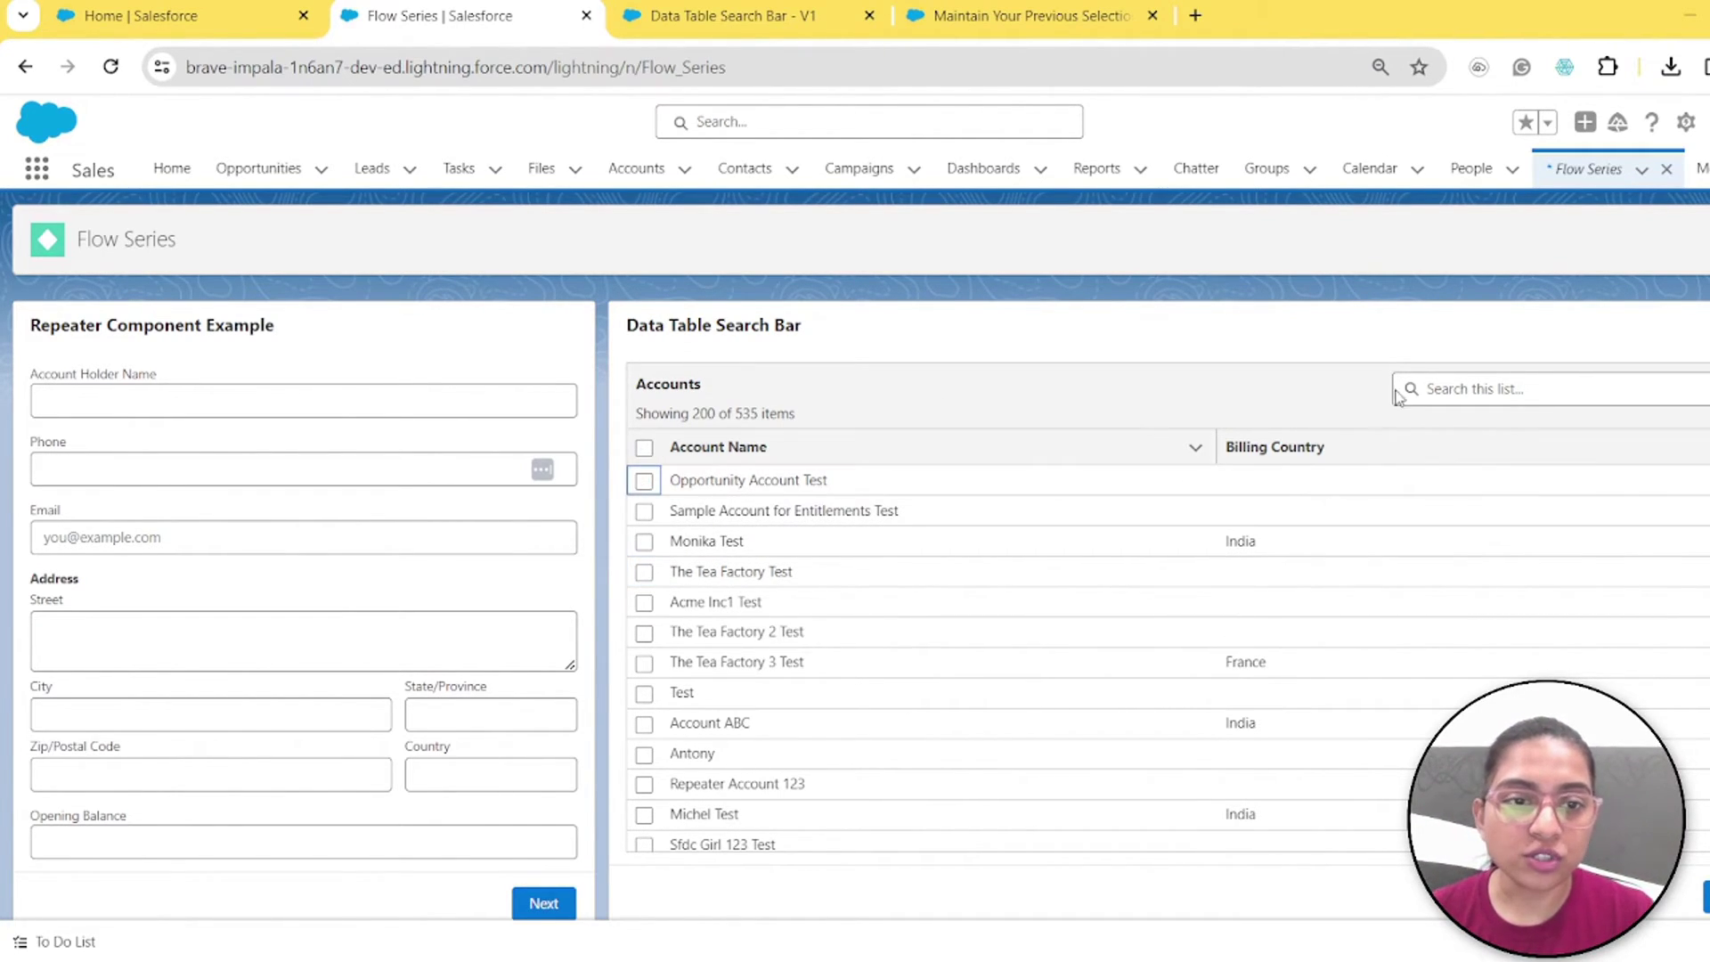
Step: Search the Accounts table for "tea" again and select The Tea Factory Test
{"action": "left_click", "coordinate": [1476, 389]}
{"action": "type", "text": "tea"}
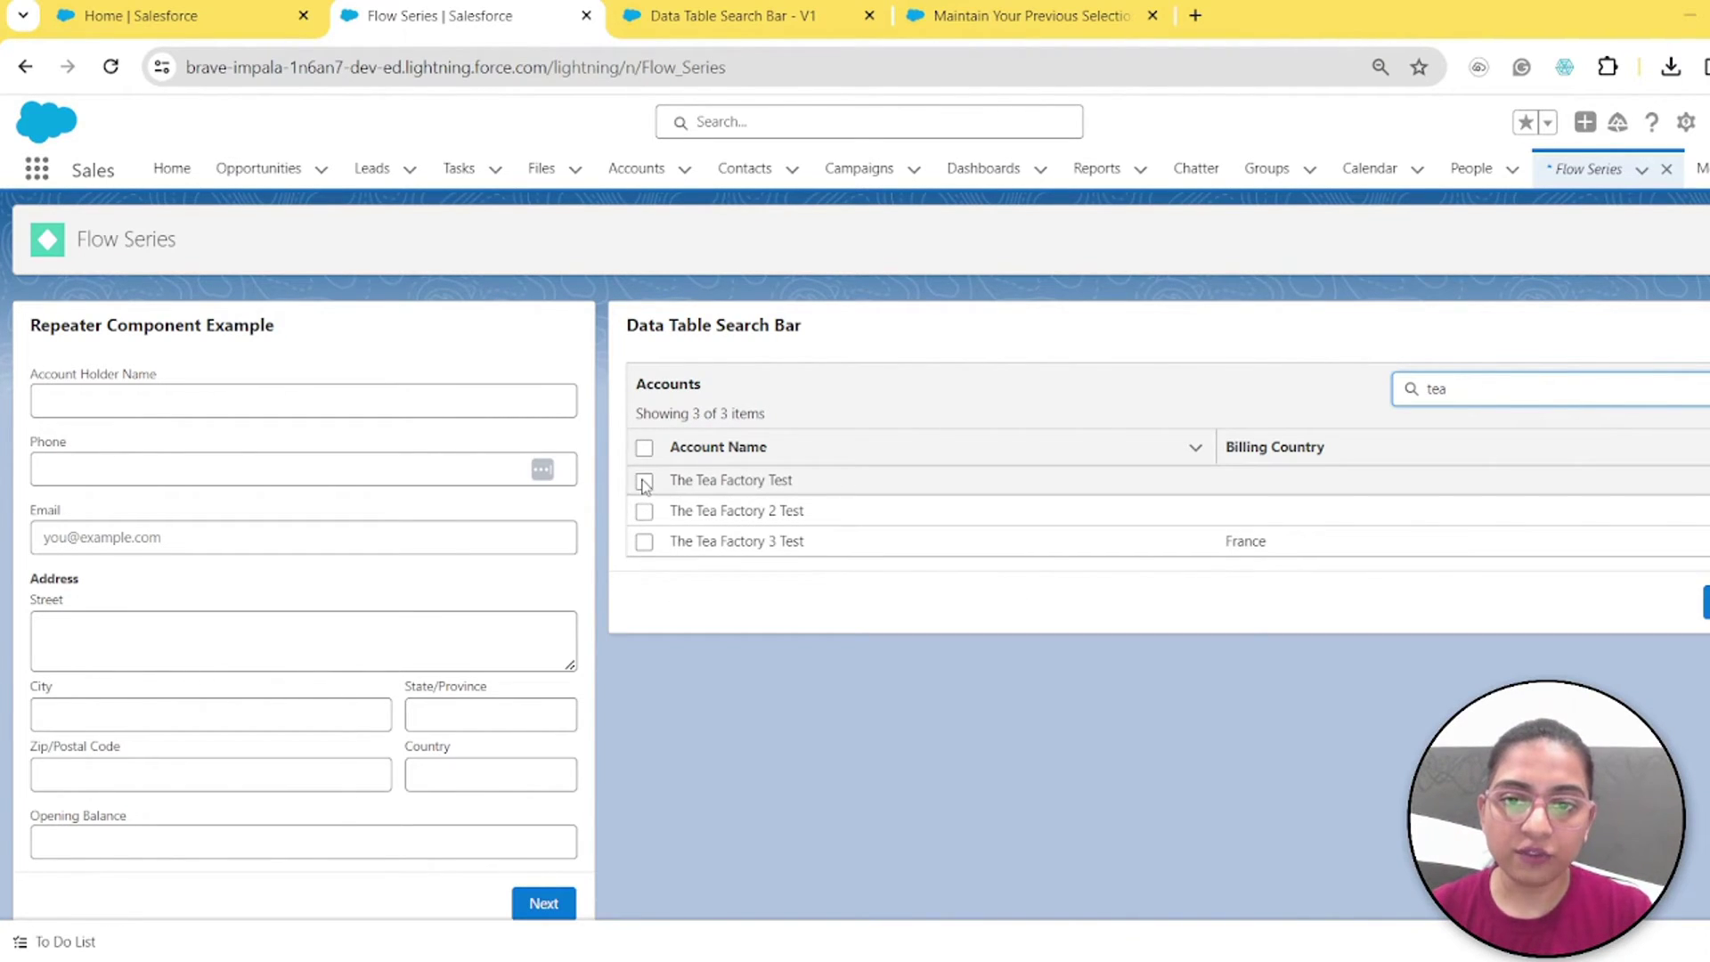
{"action": "left_click", "coordinate": [644, 482]}
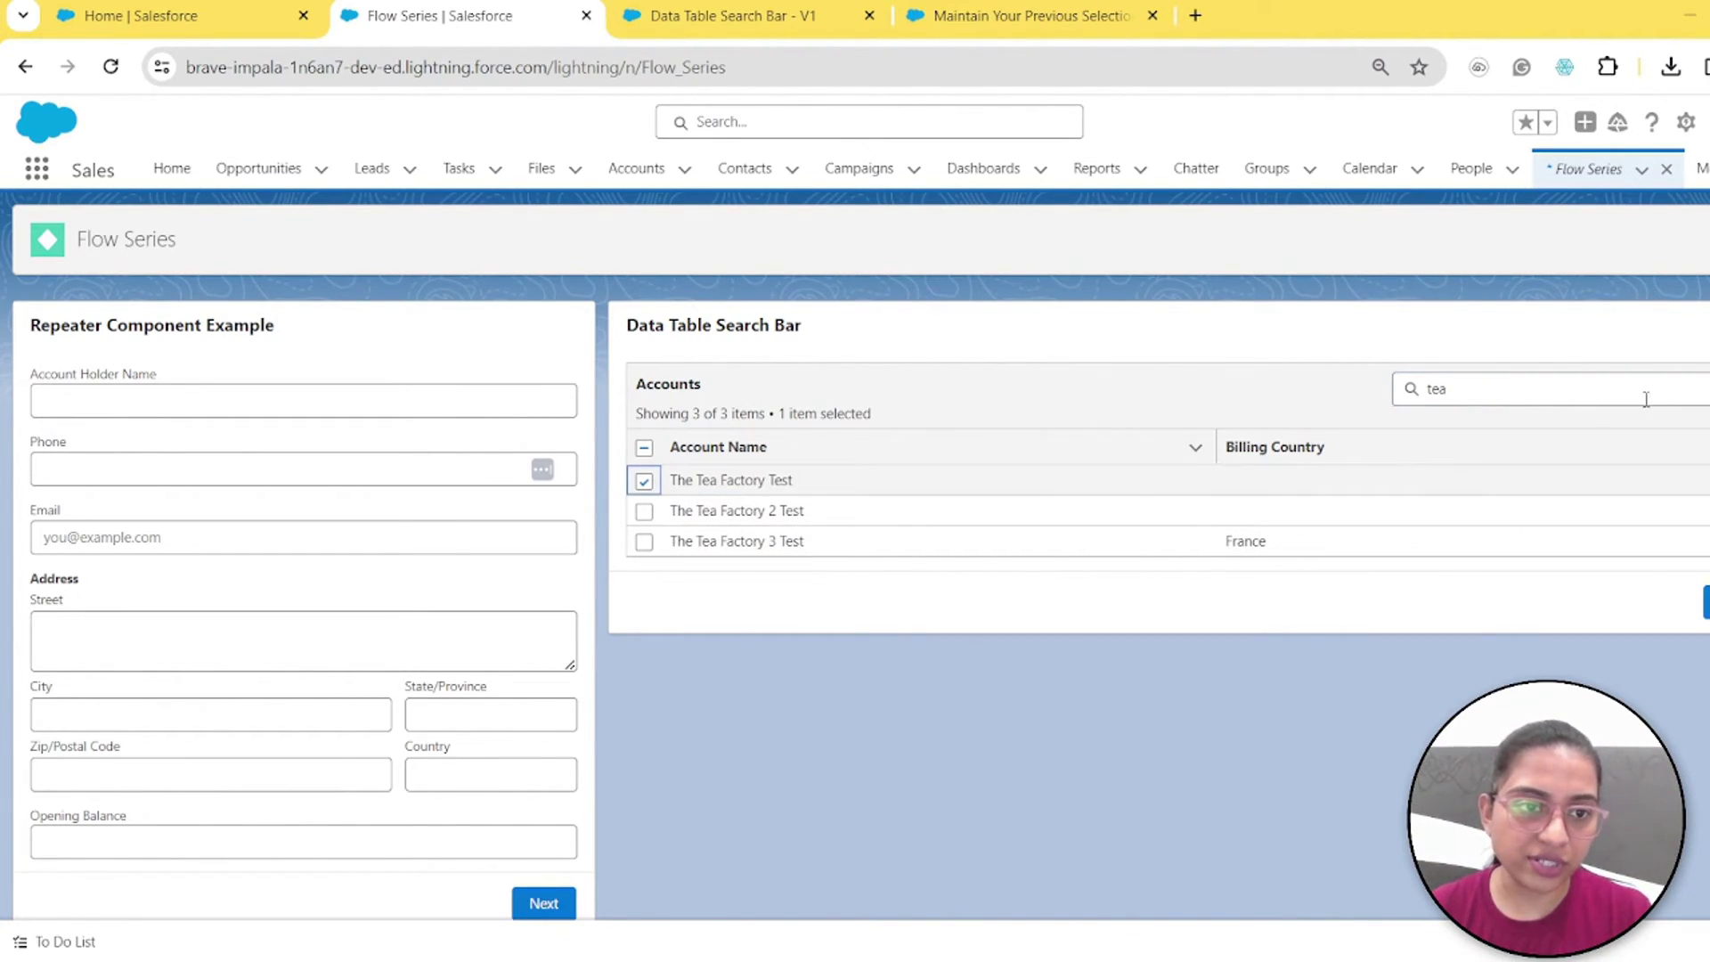
Step: Search the Accounts table for "opp", then clear the search and check the selection state of The Tea Factory Test
{"action": "double_click", "coordinate": [1436, 389]}
{"action": "key", "text": "BackSpace"}
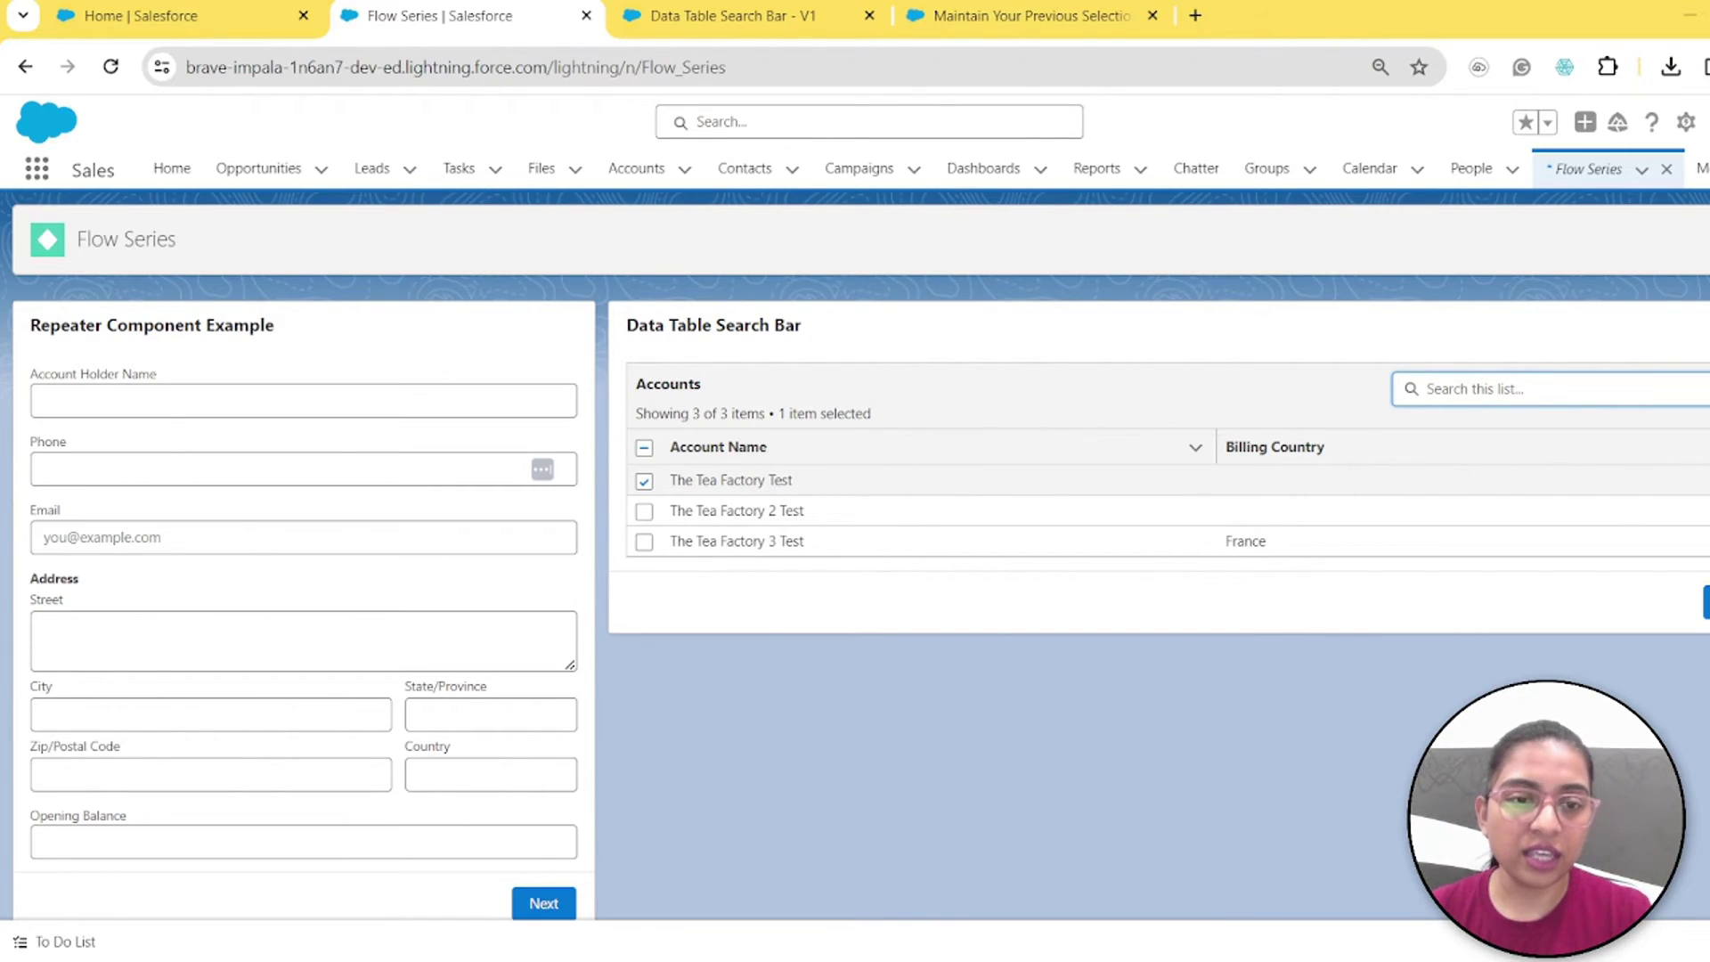
{"action": "type", "text": "opp"}
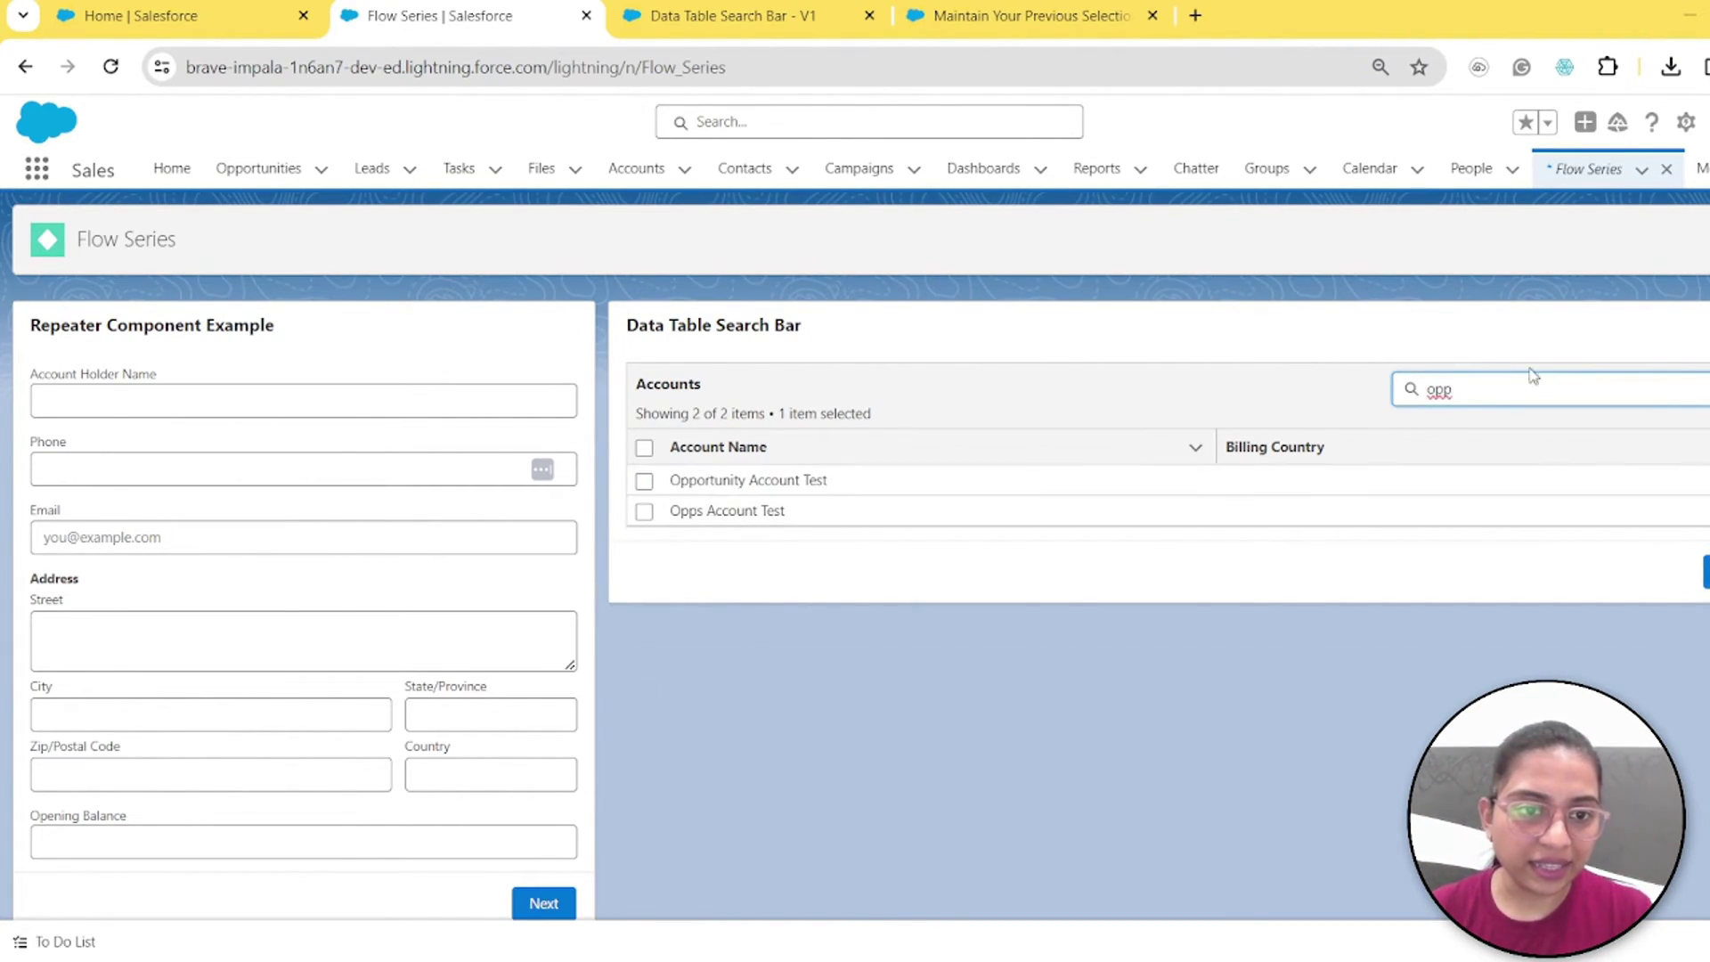
{"action": "key", "text": "BackSpace"}
{"action": "key", "text": "BackSpace"}
{"action": "key", "text": "BackSpace"}
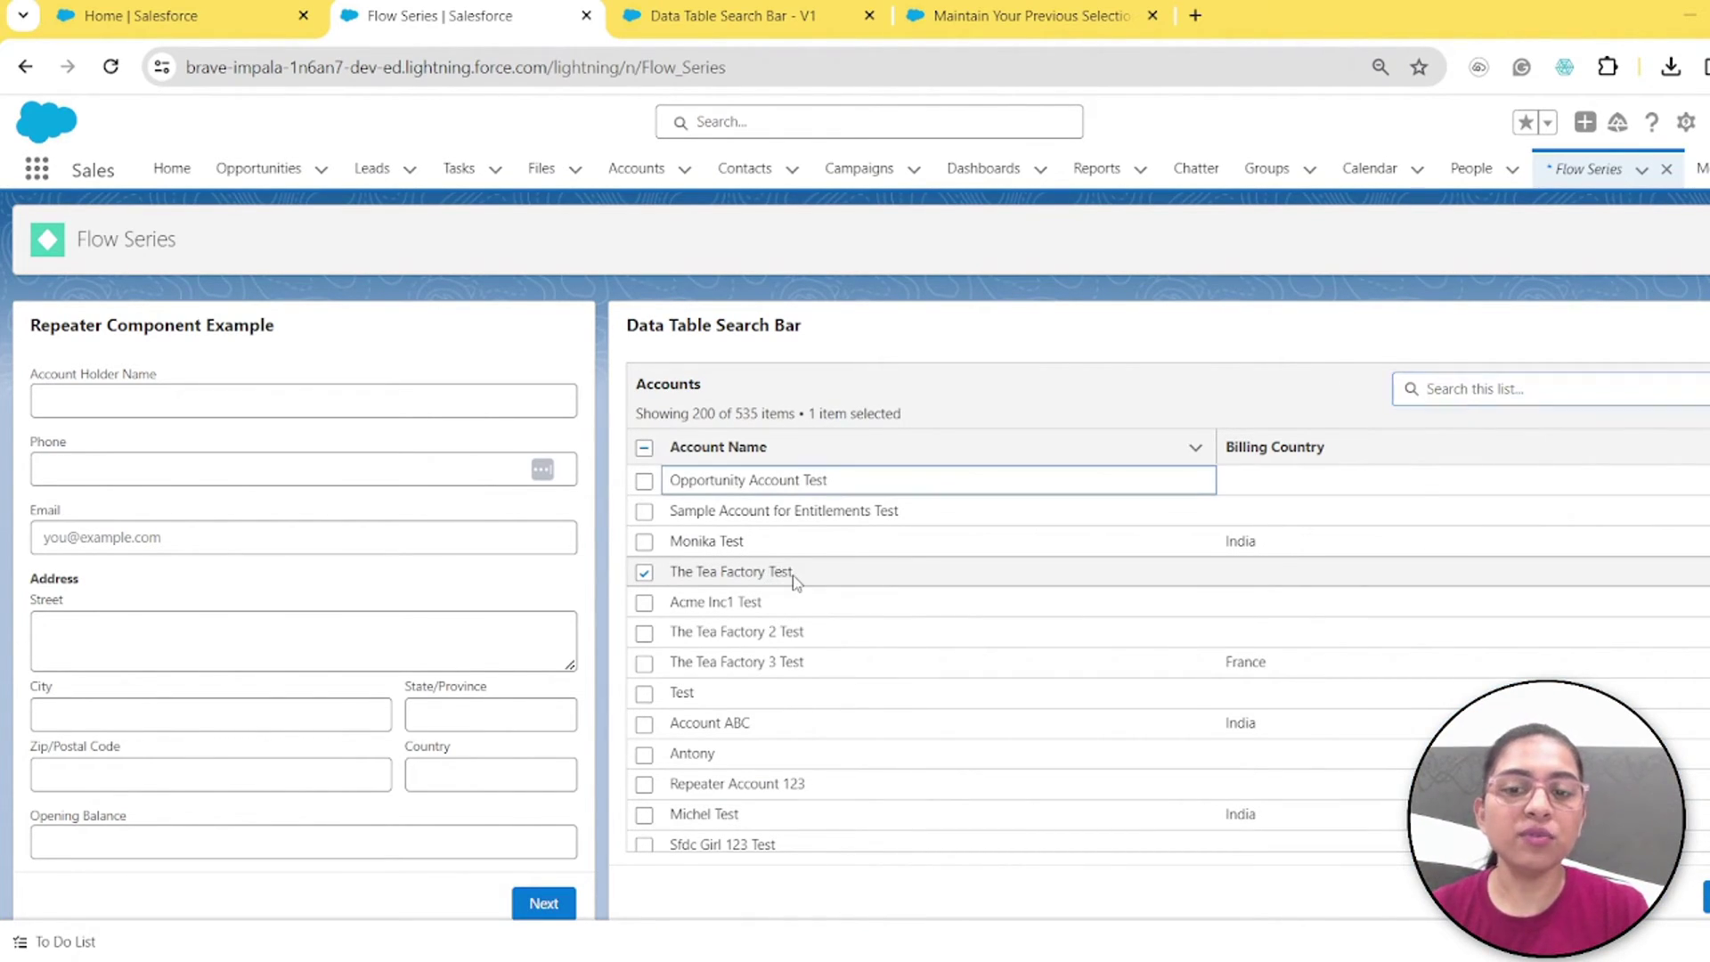
{"action": "left_click_drag", "start_coordinate": [790, 573], "coordinate": [672, 575]}
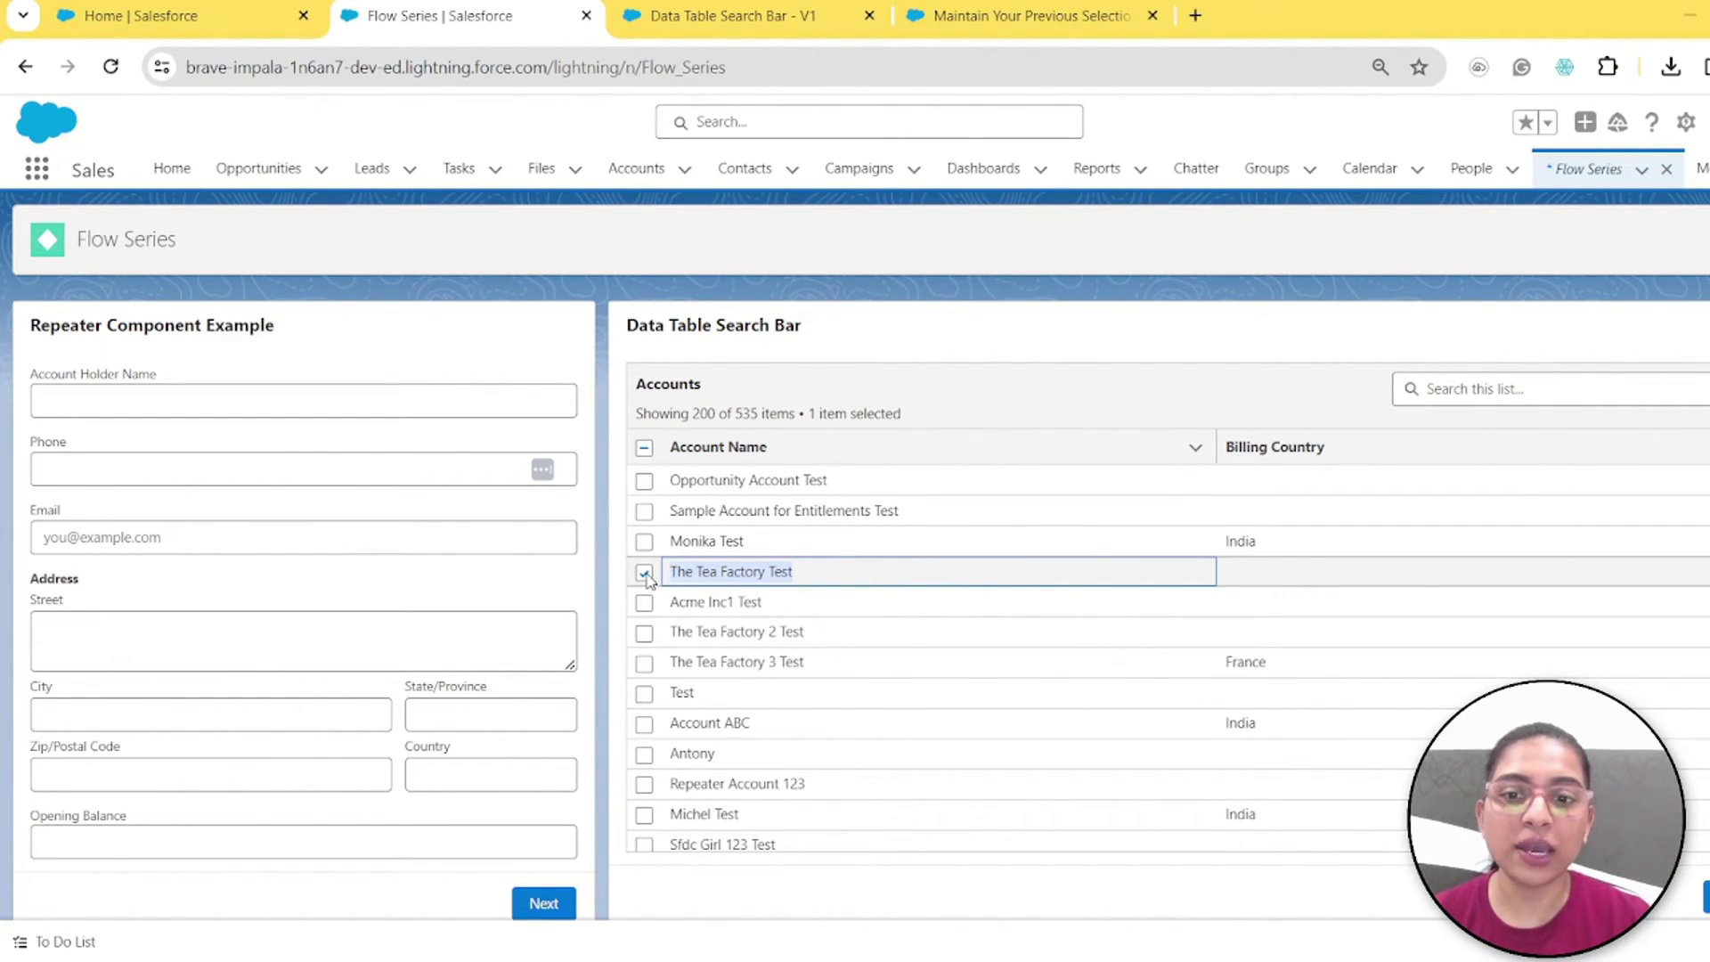
Step: Search the Accounts table for "tea" and select The Tea Factory Test, then search for "opp" and select Opportunity Account Test
{"action": "left_click", "coordinate": [1523, 389]}
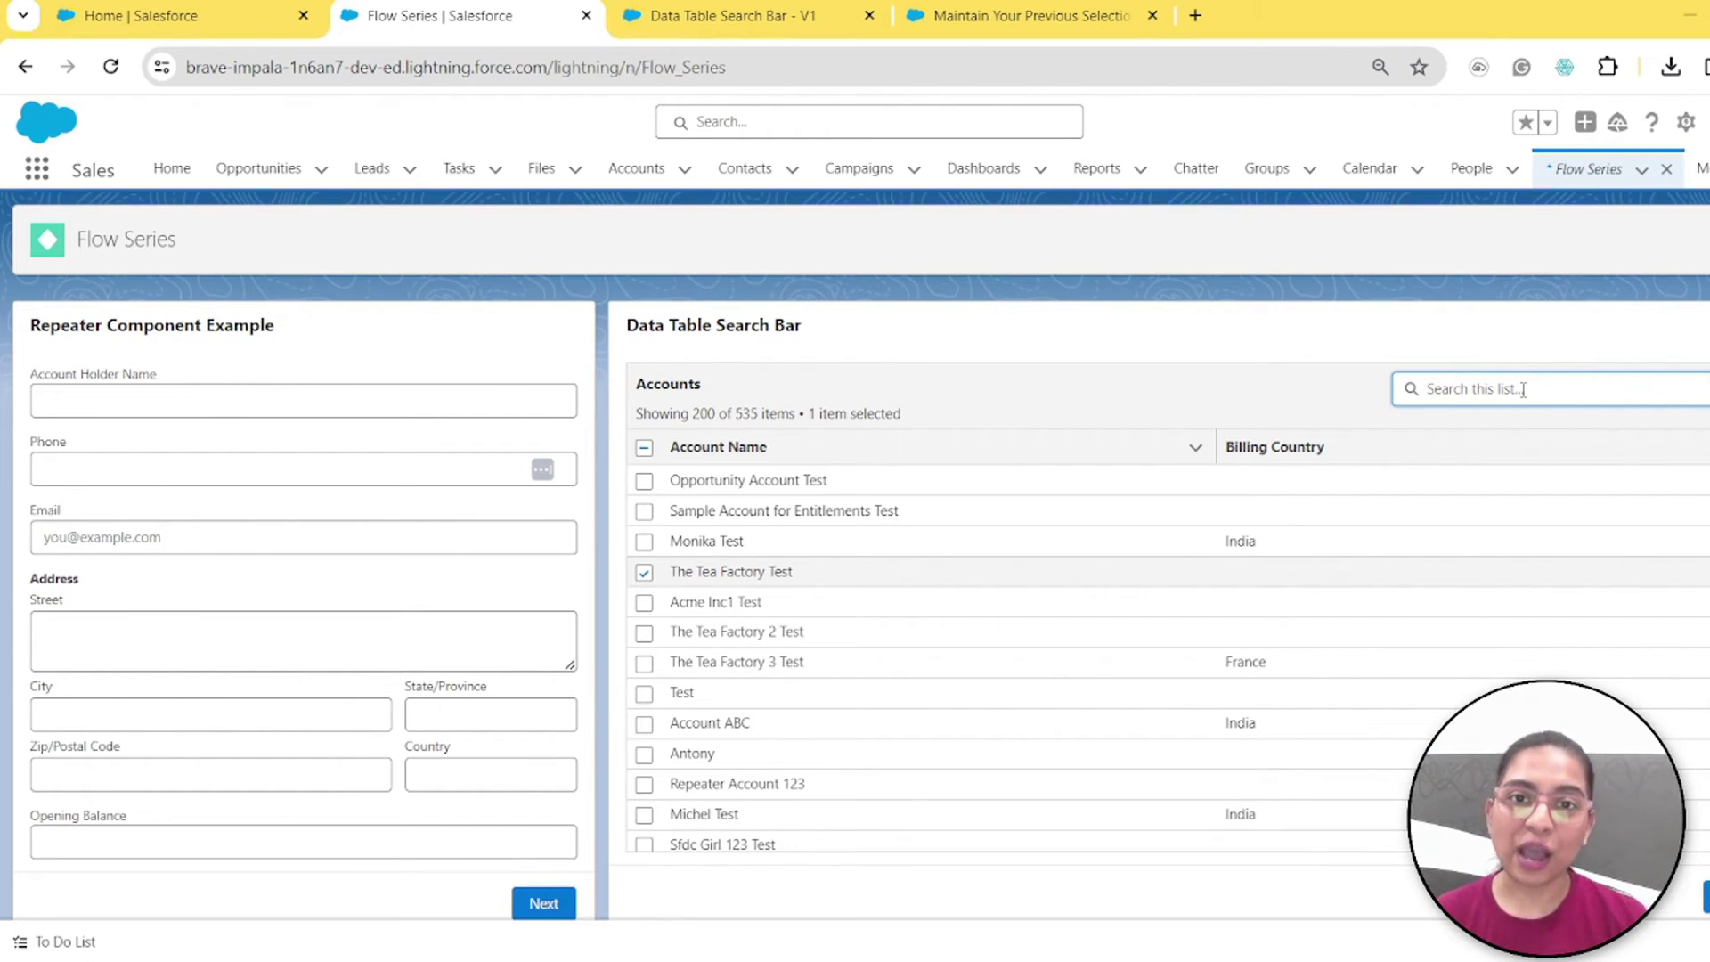
{"action": "type", "text": "tea"}
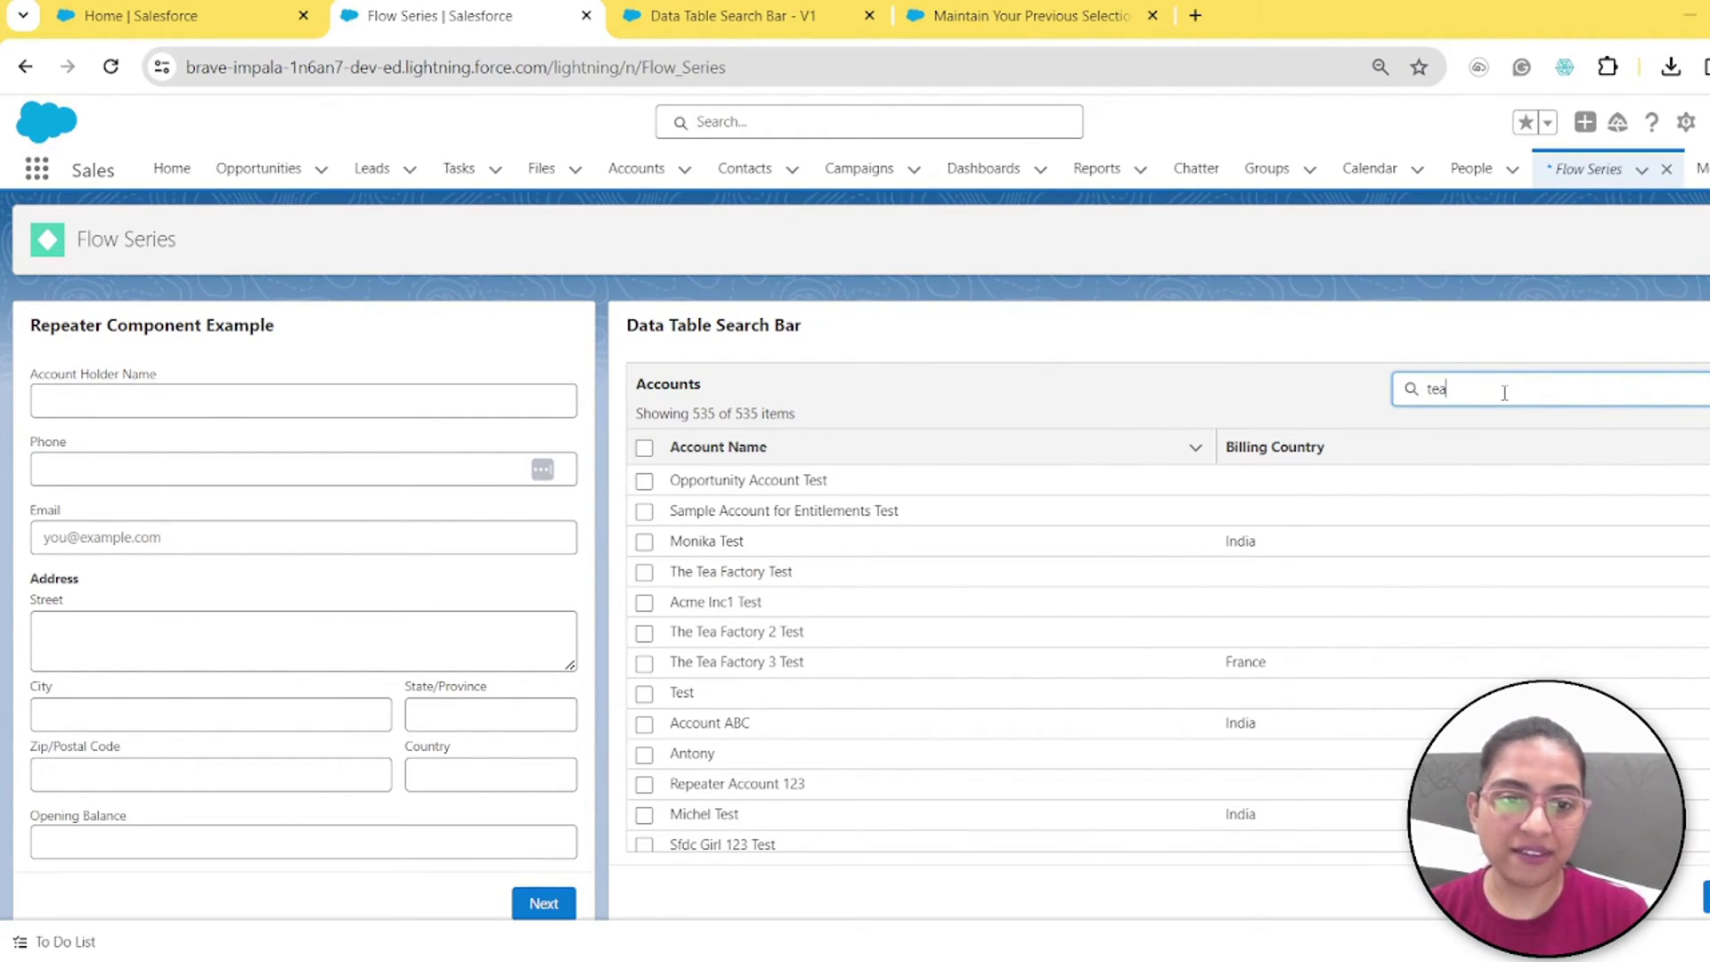
{"action": "left_click", "coordinate": [644, 481]}
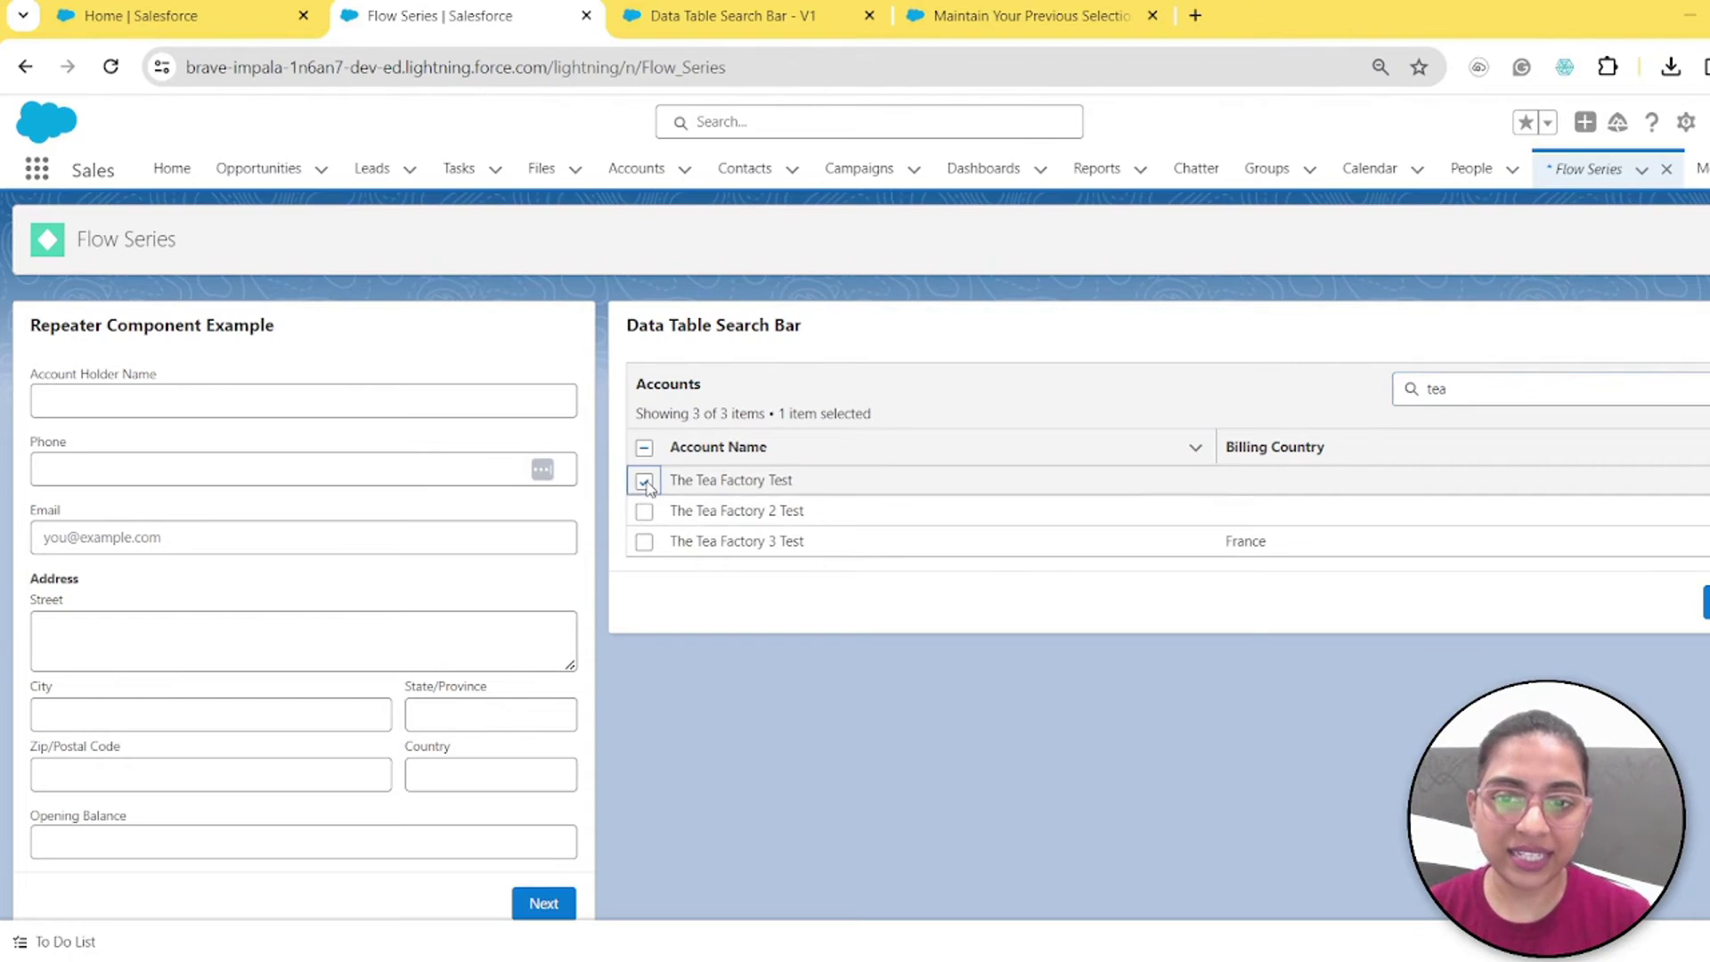
{"action": "left_click_drag", "start_coordinate": [1452, 390], "coordinate": [1356, 389]}
{"action": "type", "text": "opp"}
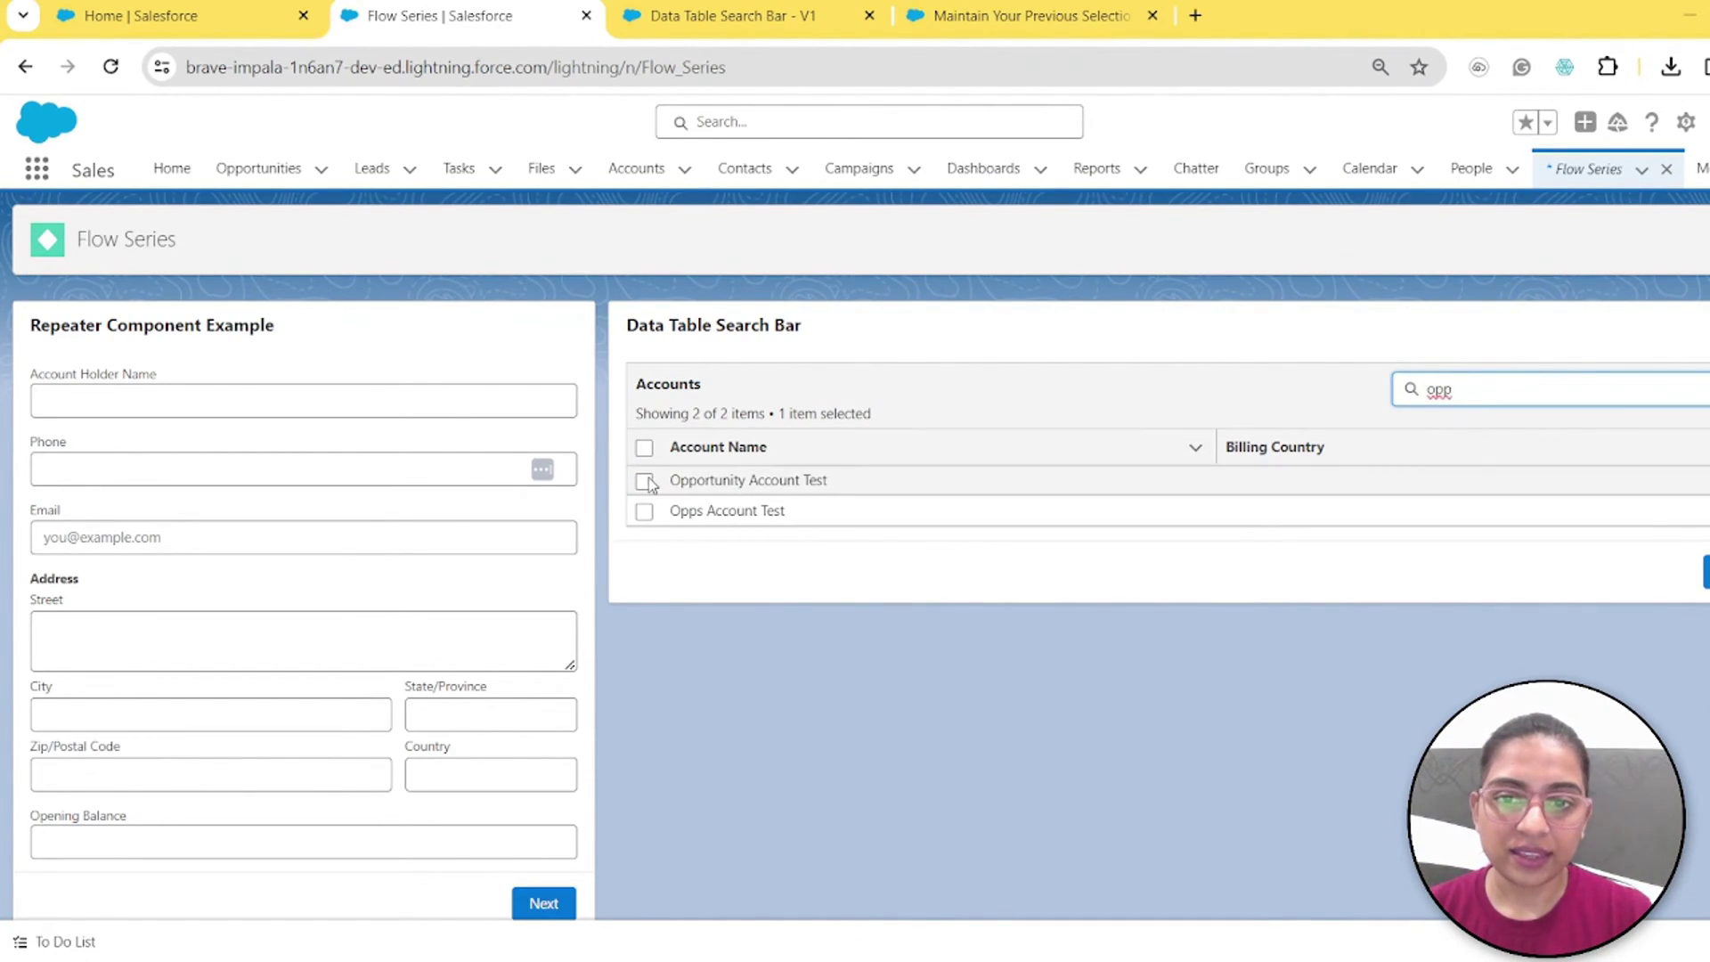
{"action": "left_click", "coordinate": [644, 481]}
Step: Search the Accounts table for "tea" once more and also select The Tea Factory 2 Test
{"action": "double_click", "coordinate": [1462, 384]}
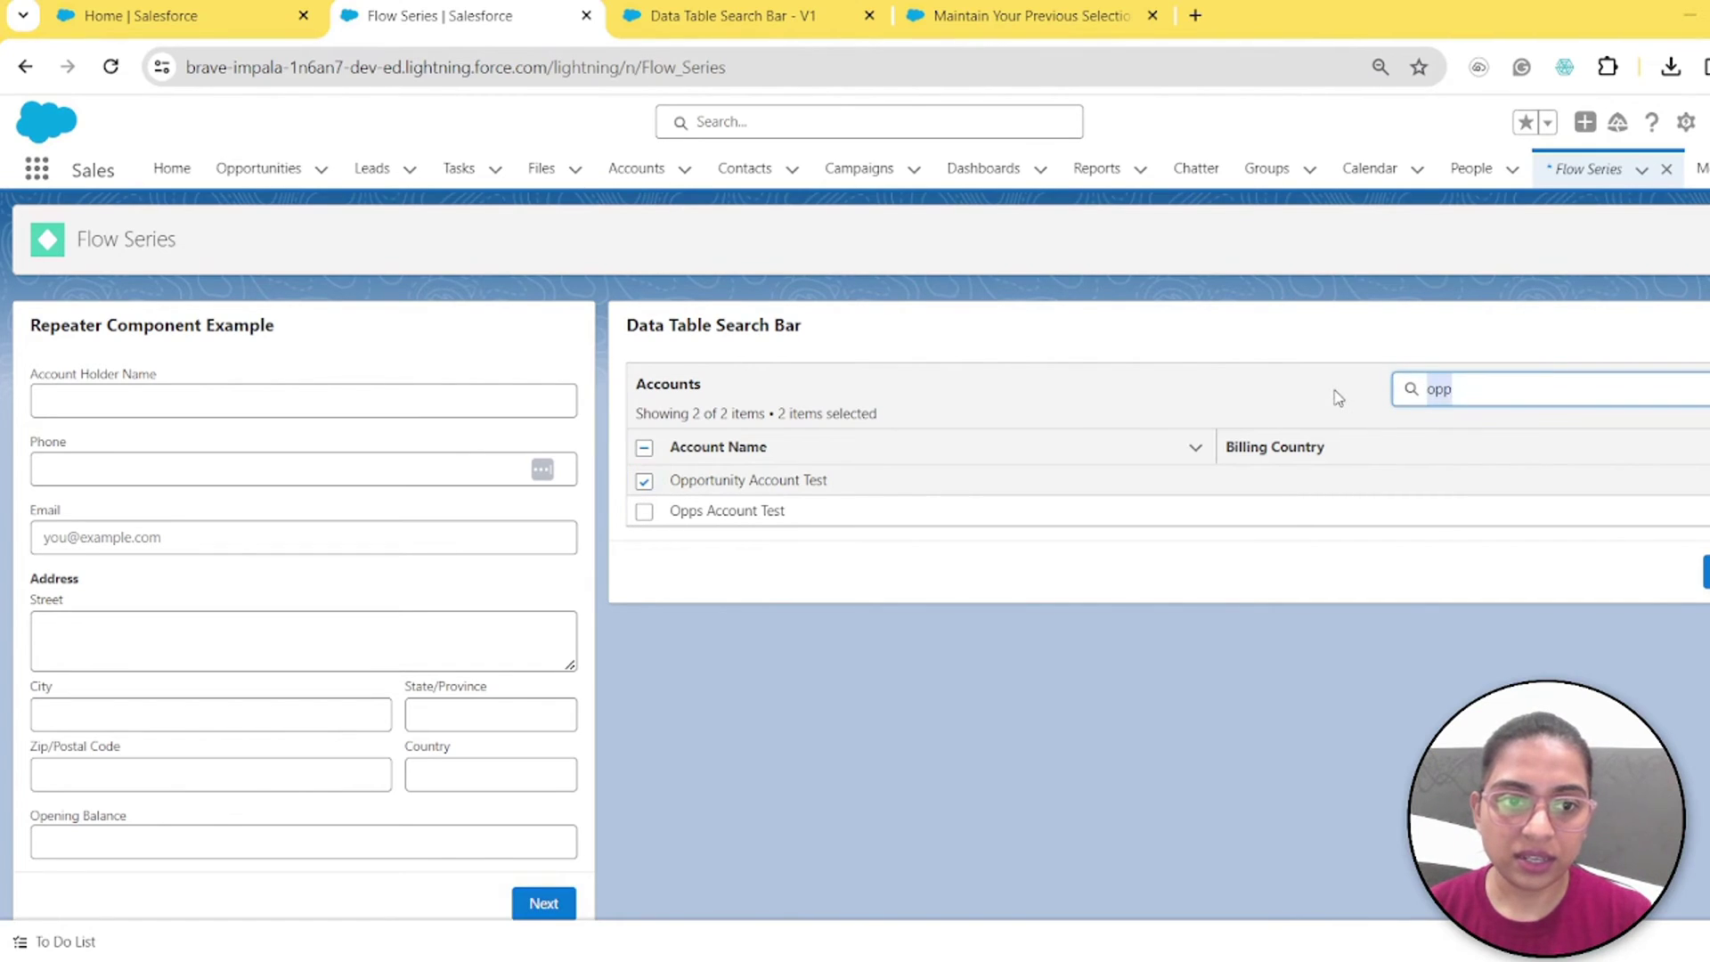
{"action": "type", "text": "tea"}
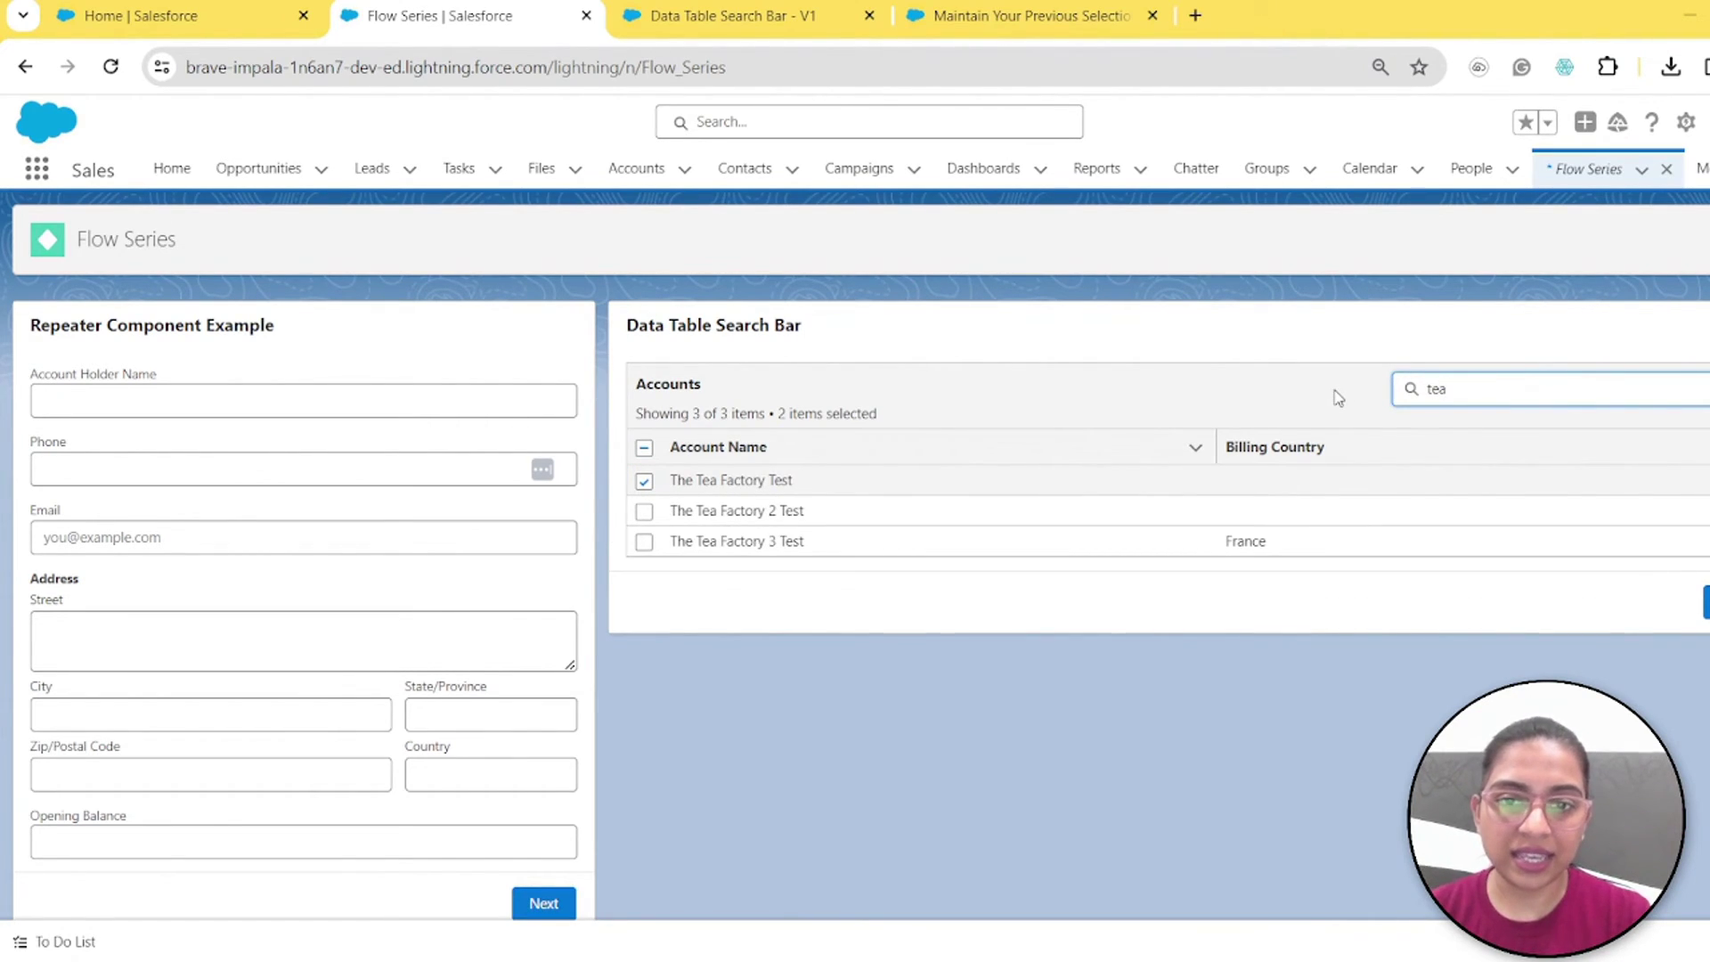
{"action": "left_click", "coordinate": [644, 512]}
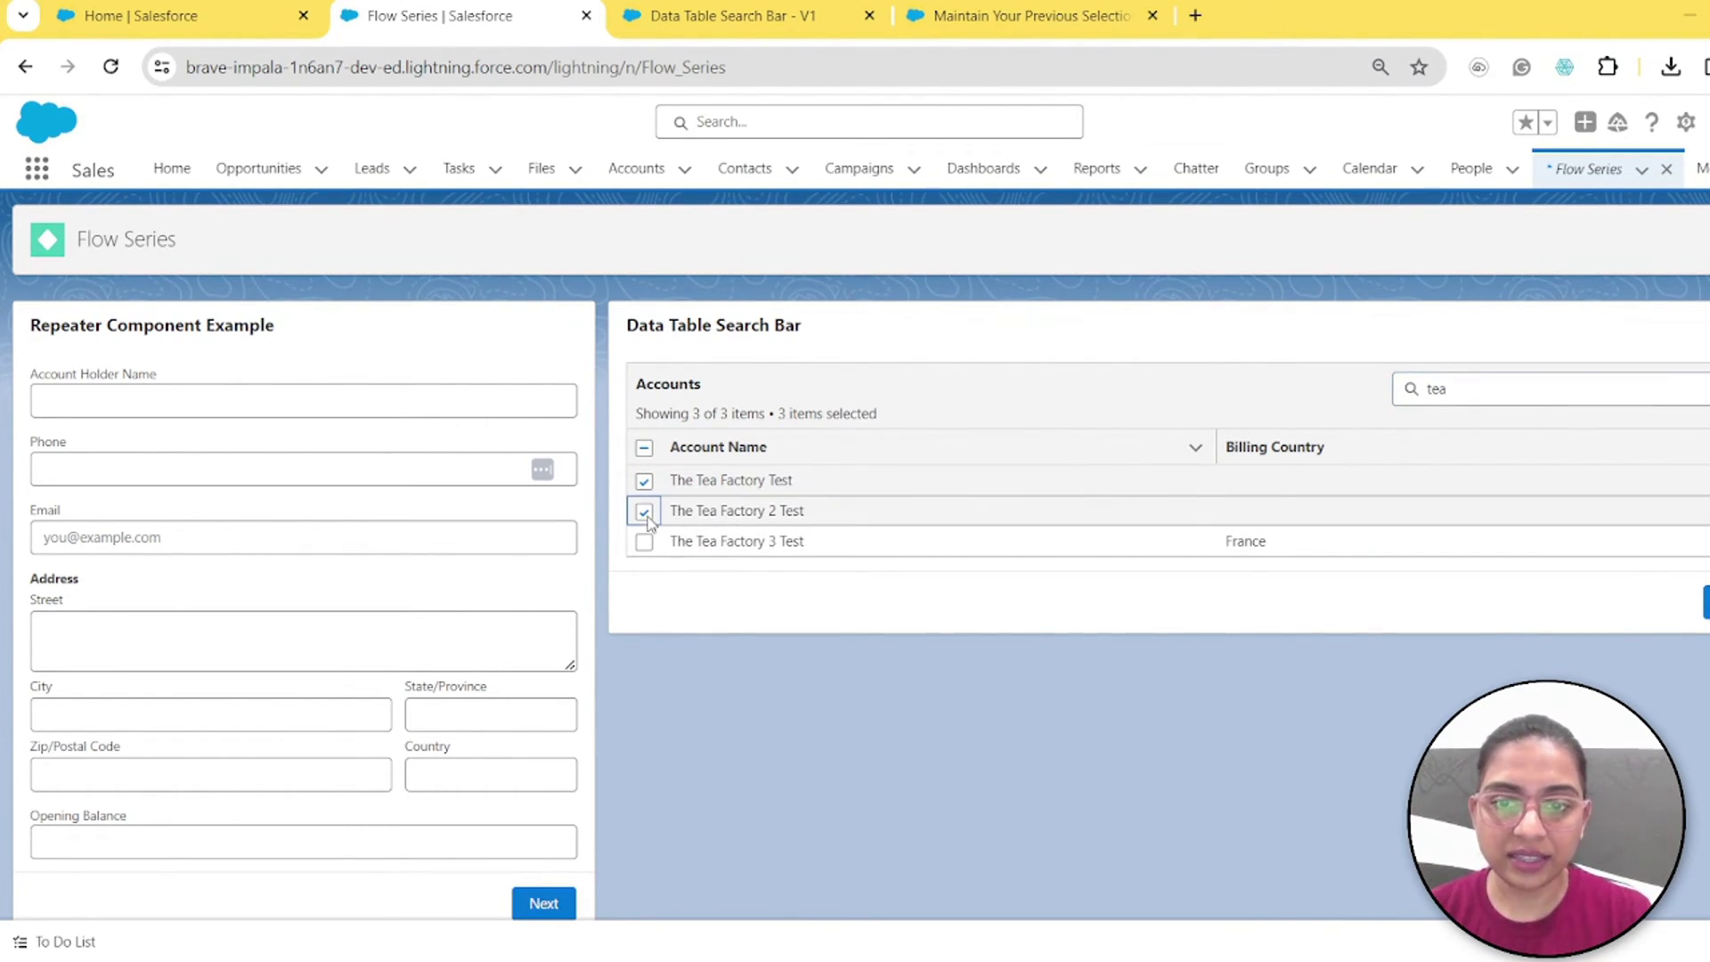
Step: Clear the table search and check the selection state of Opportunity Account Test and the Tea Factory accounts in the full list
{"action": "double_click", "coordinate": [1508, 383]}
{"action": "key", "text": "BackSpace"}
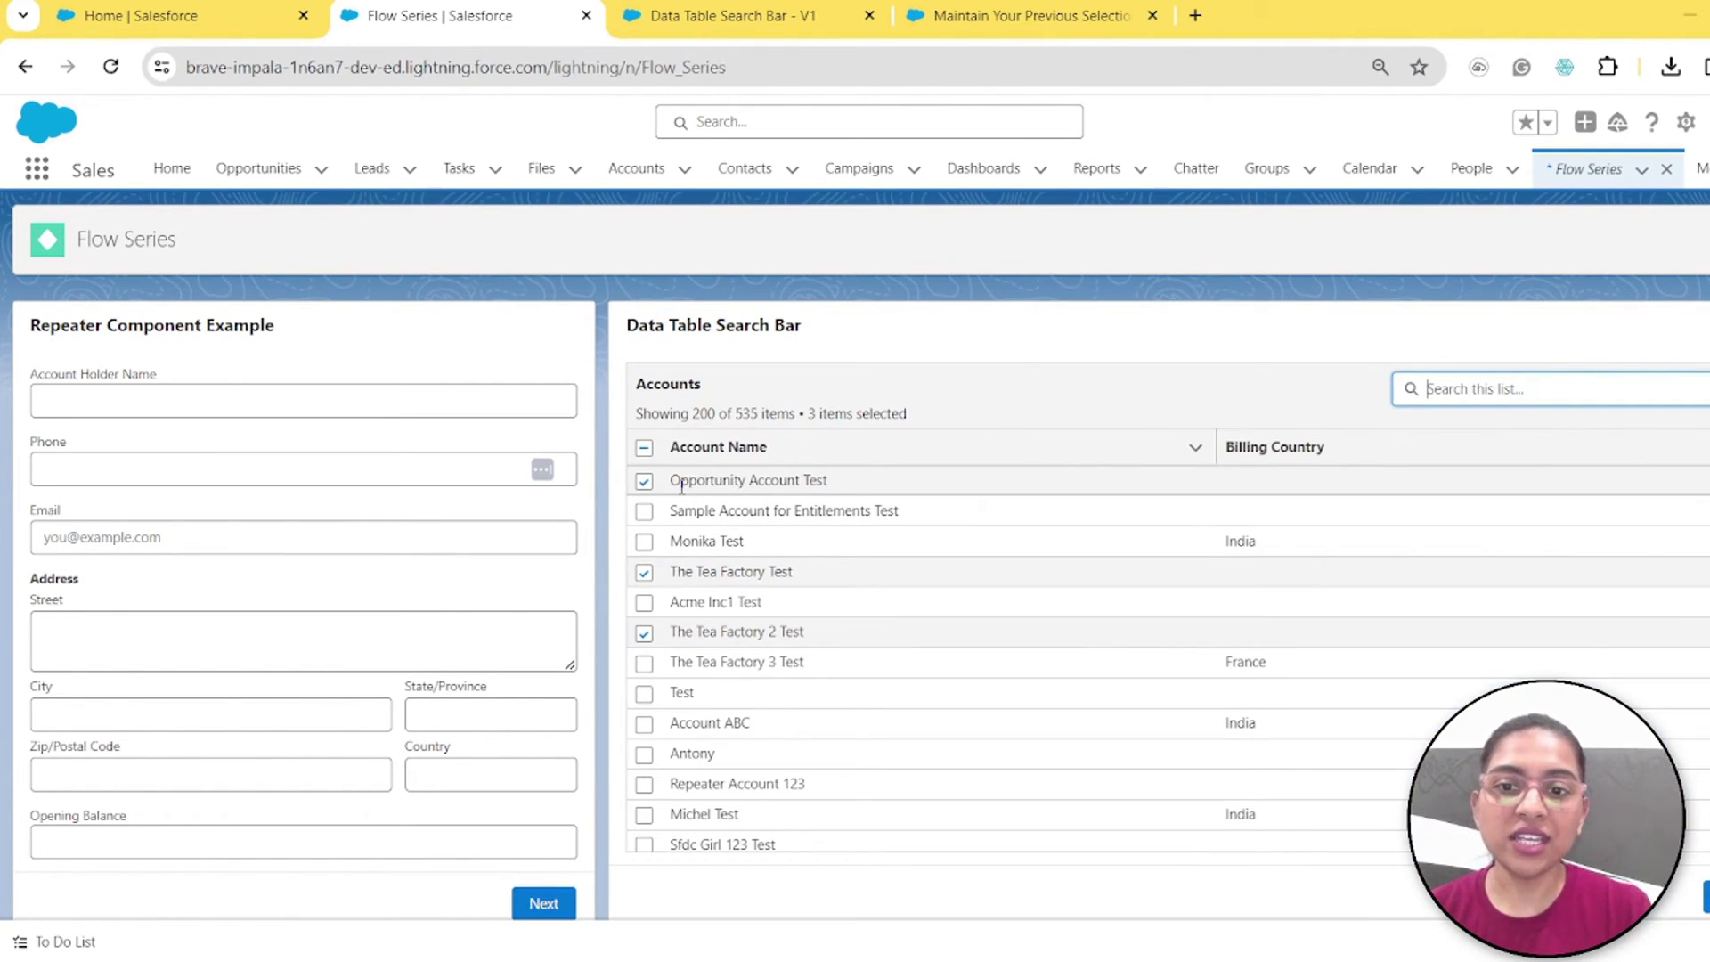
{"action": "left_click_drag", "start_coordinate": [671, 481], "coordinate": [830, 481]}
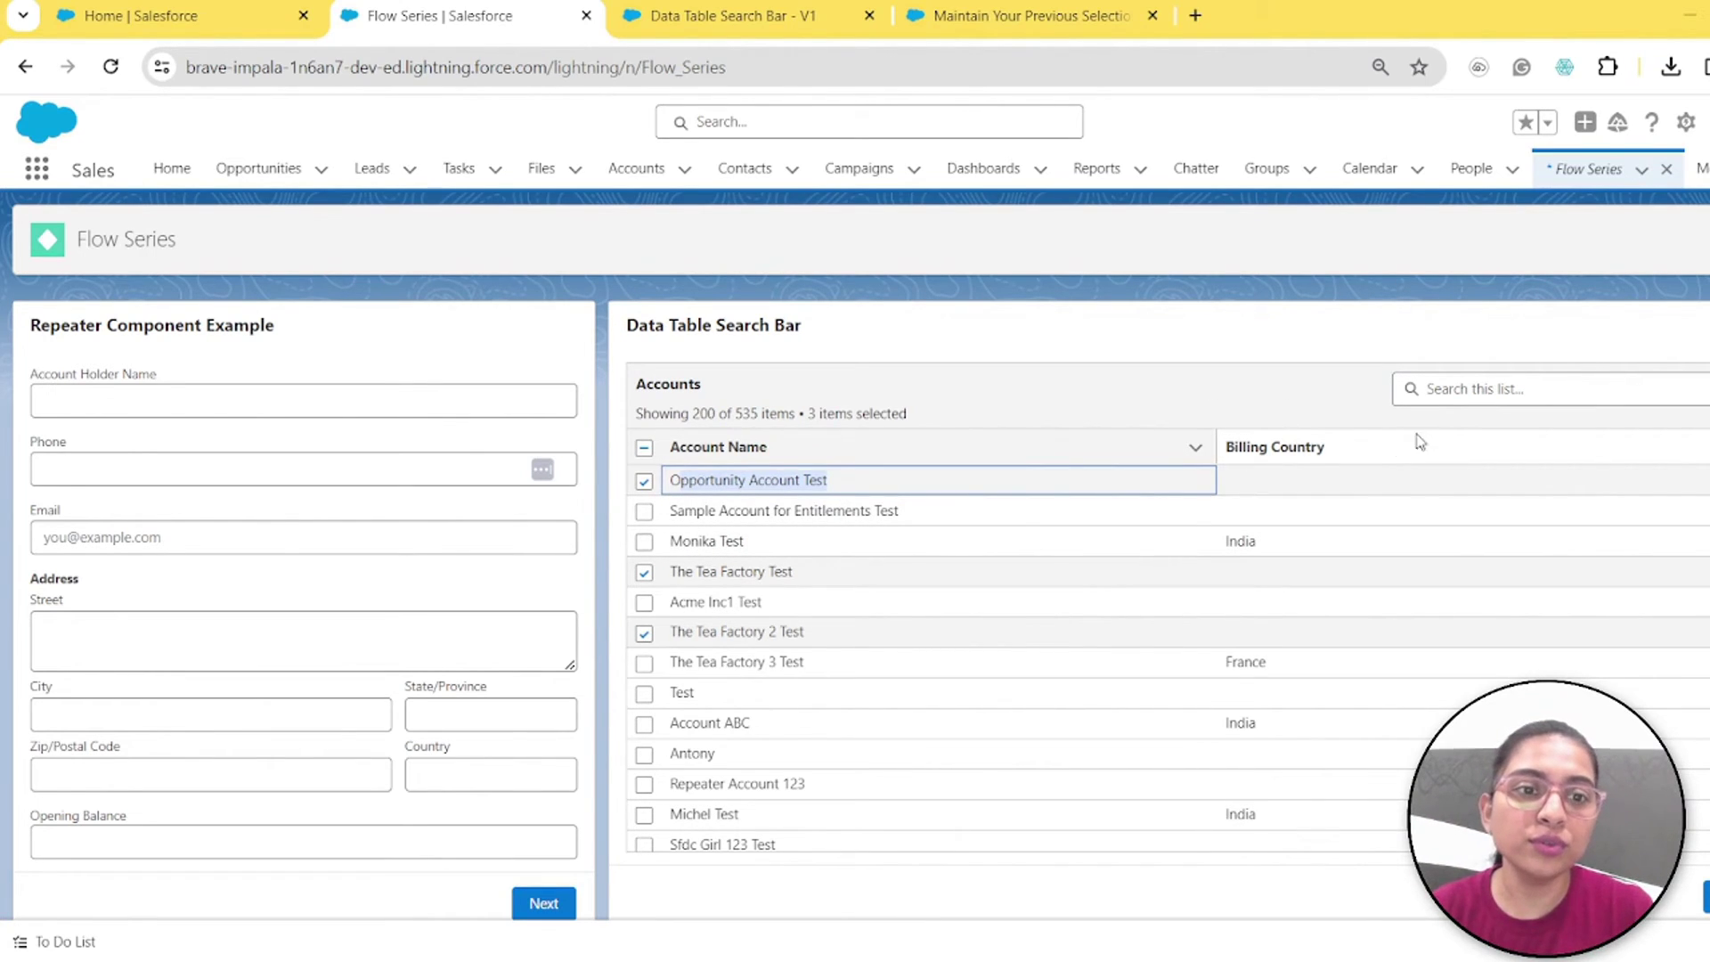
{"action": "left_click", "coordinate": [1473, 387]}
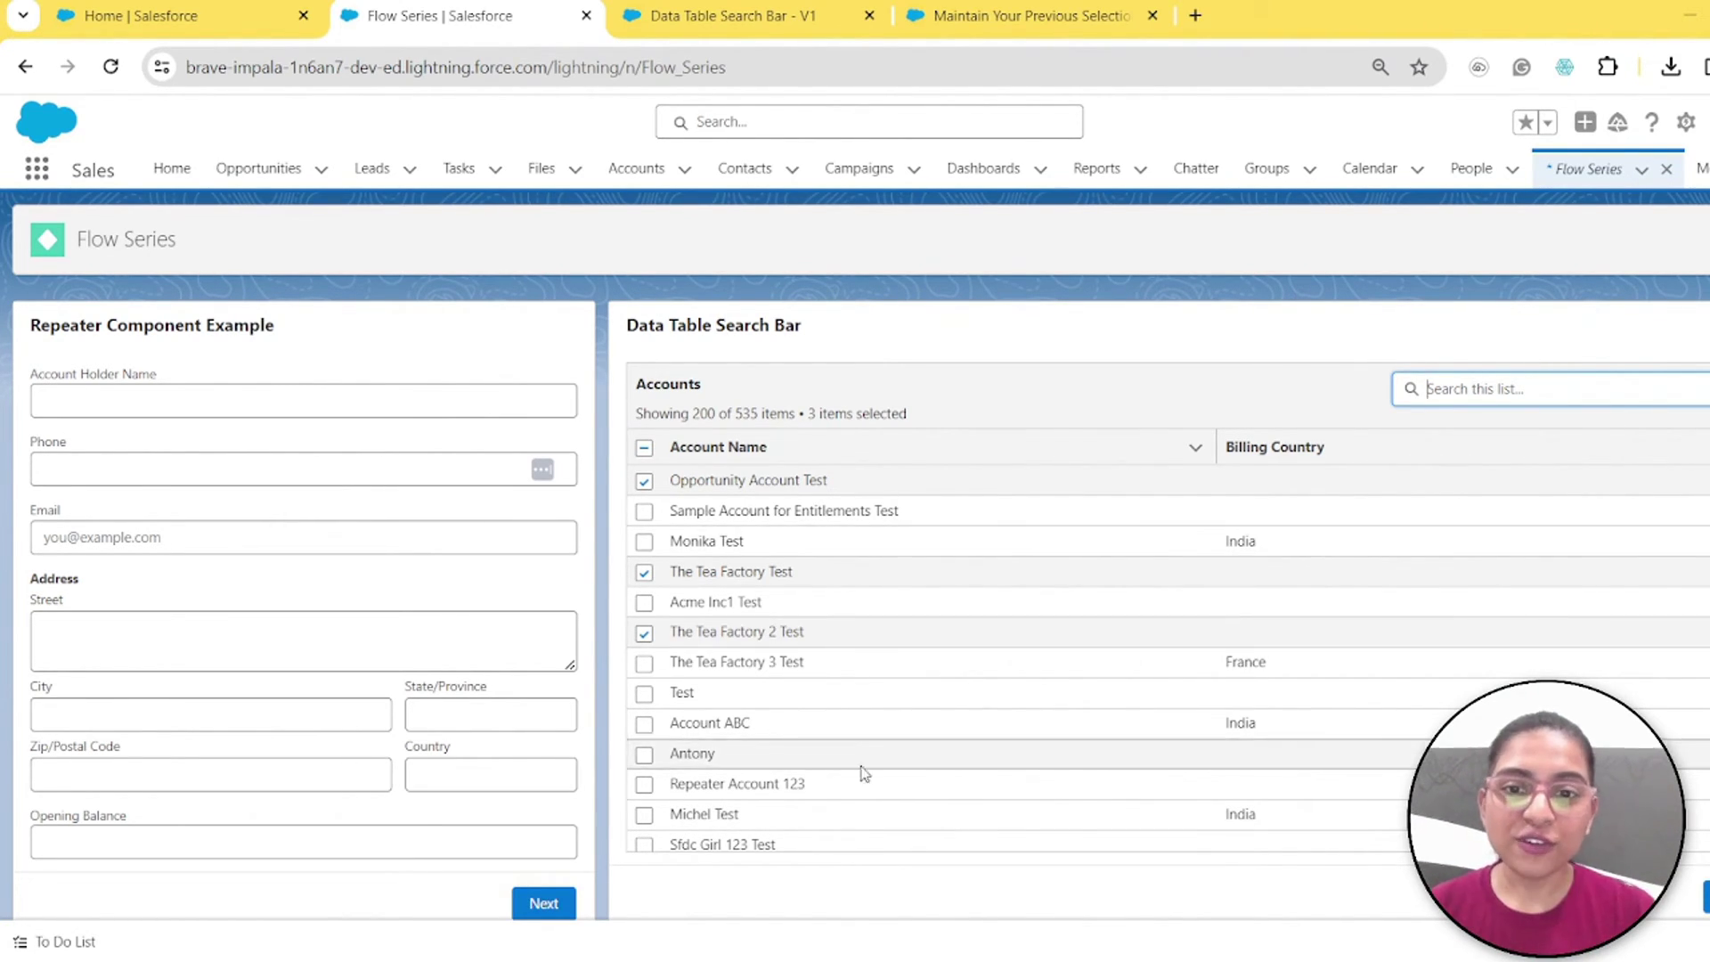
Step: In the Data Table Search Bar flow, open the Select Accounts screen's data table and enable manual variable assignment
{"action": "left_click", "coordinate": [744, 19]}
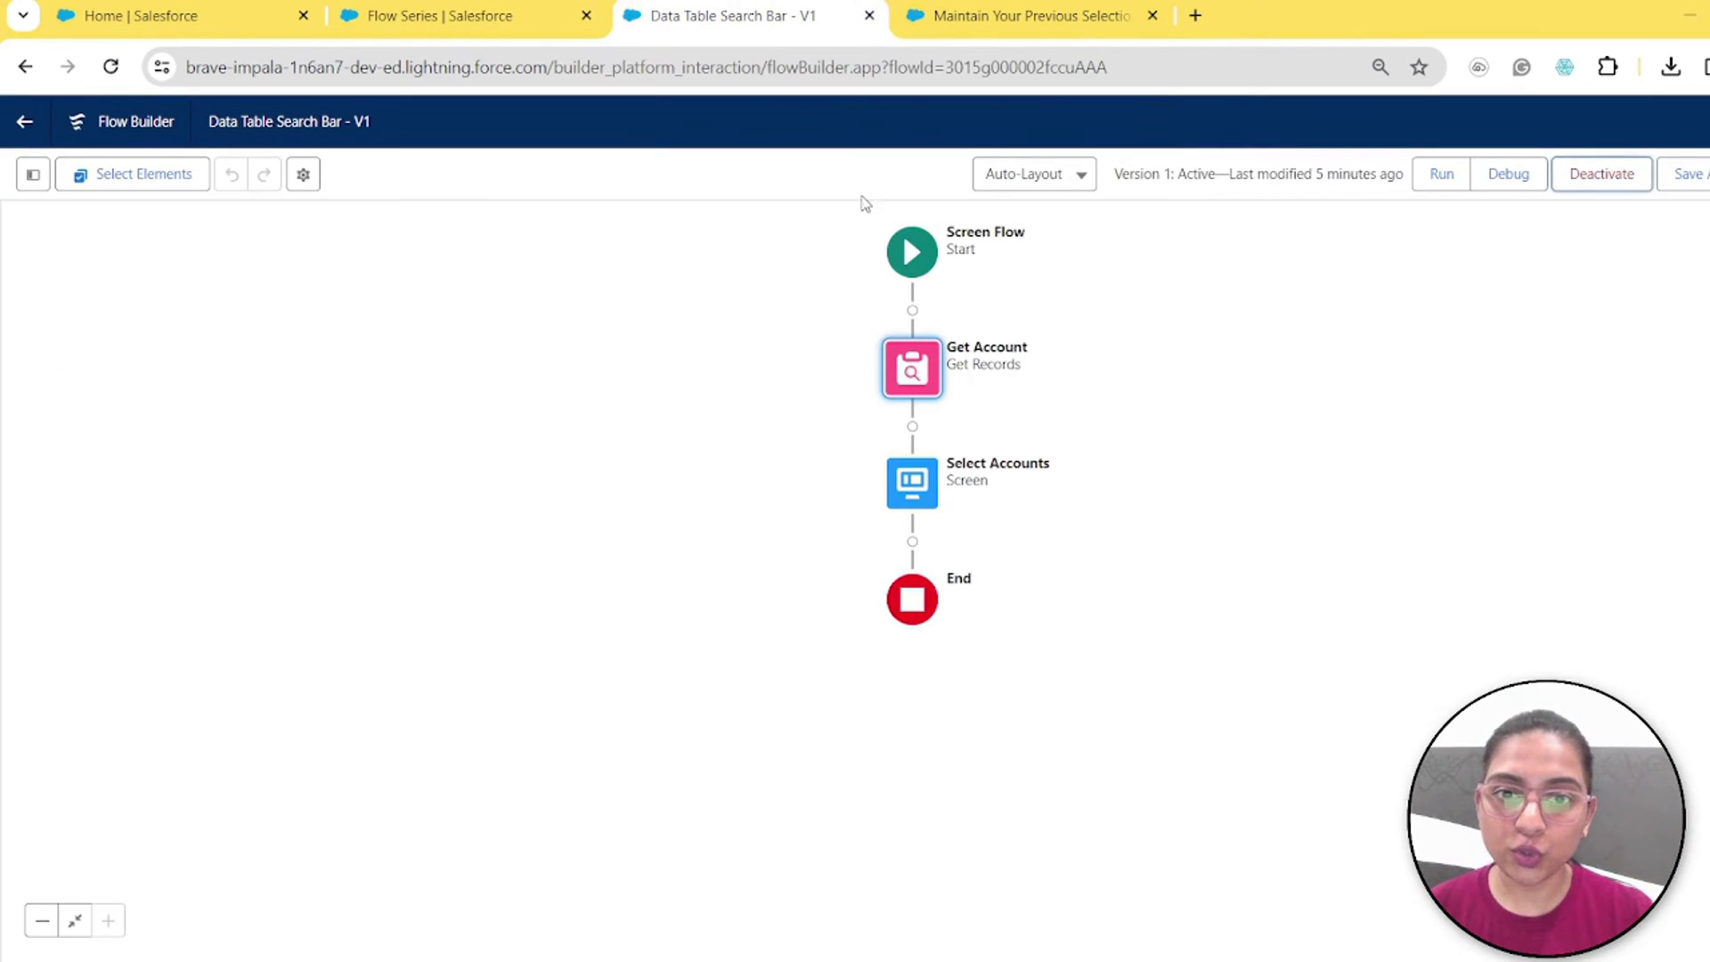
{"action": "left_click", "coordinate": [917, 482]}
{"action": "double_click", "coordinate": [917, 482]}
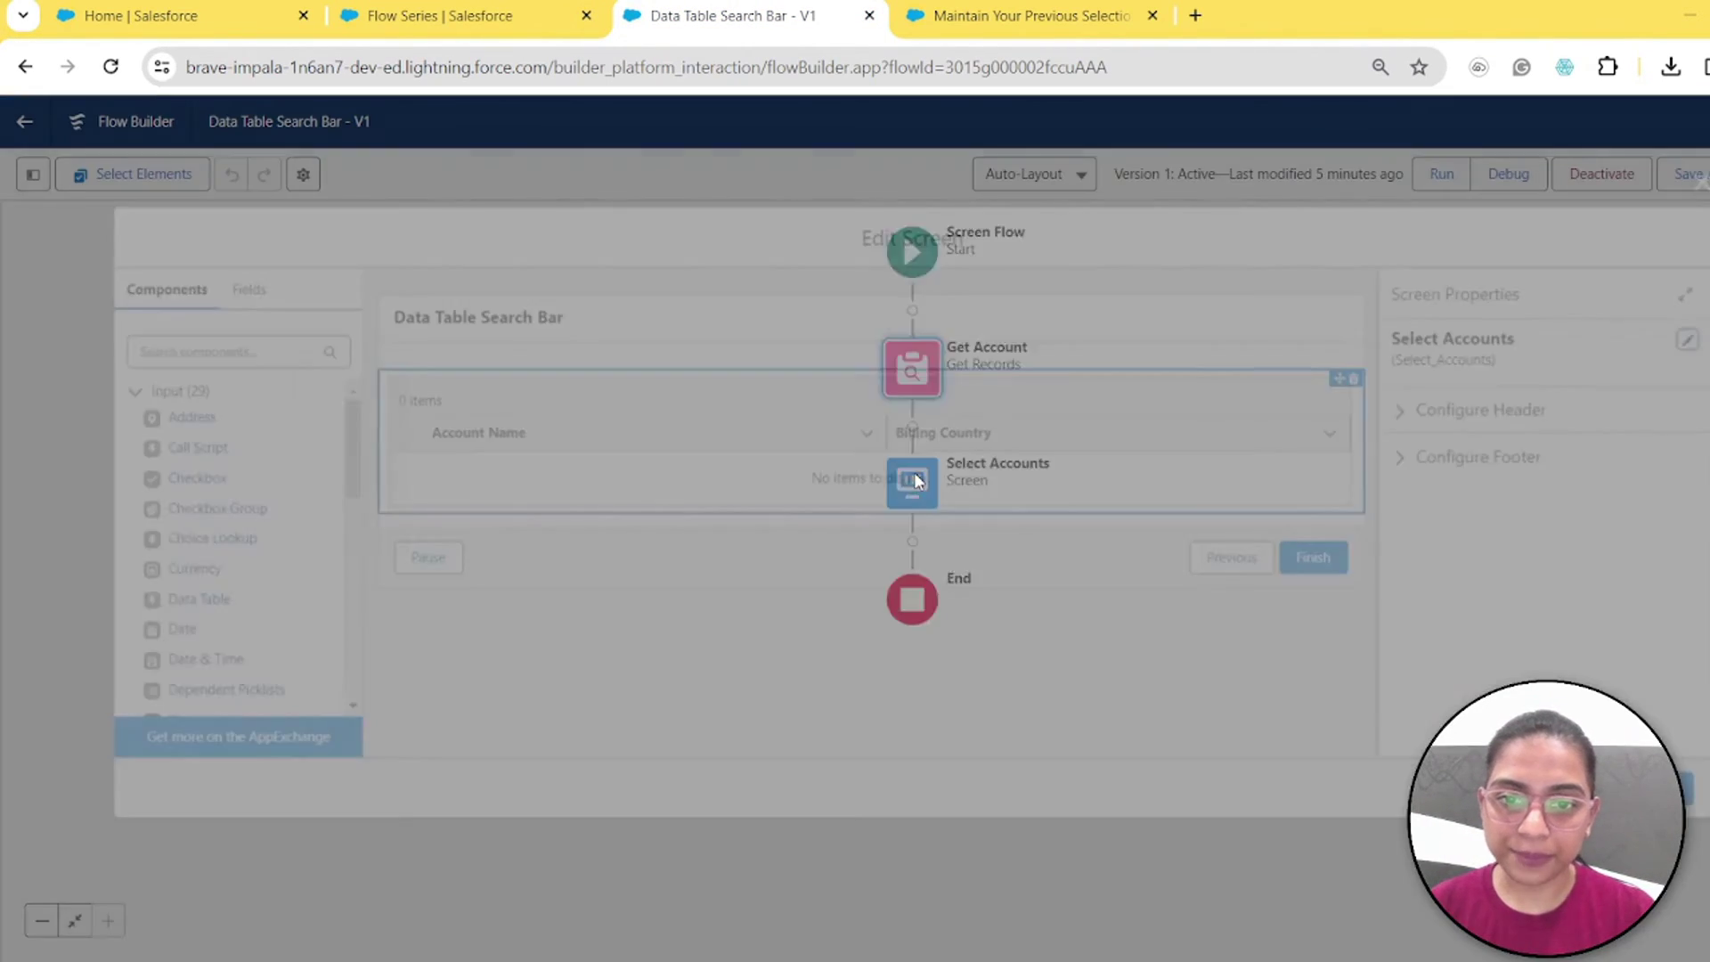
{"action": "left_click", "coordinate": [586, 439]}
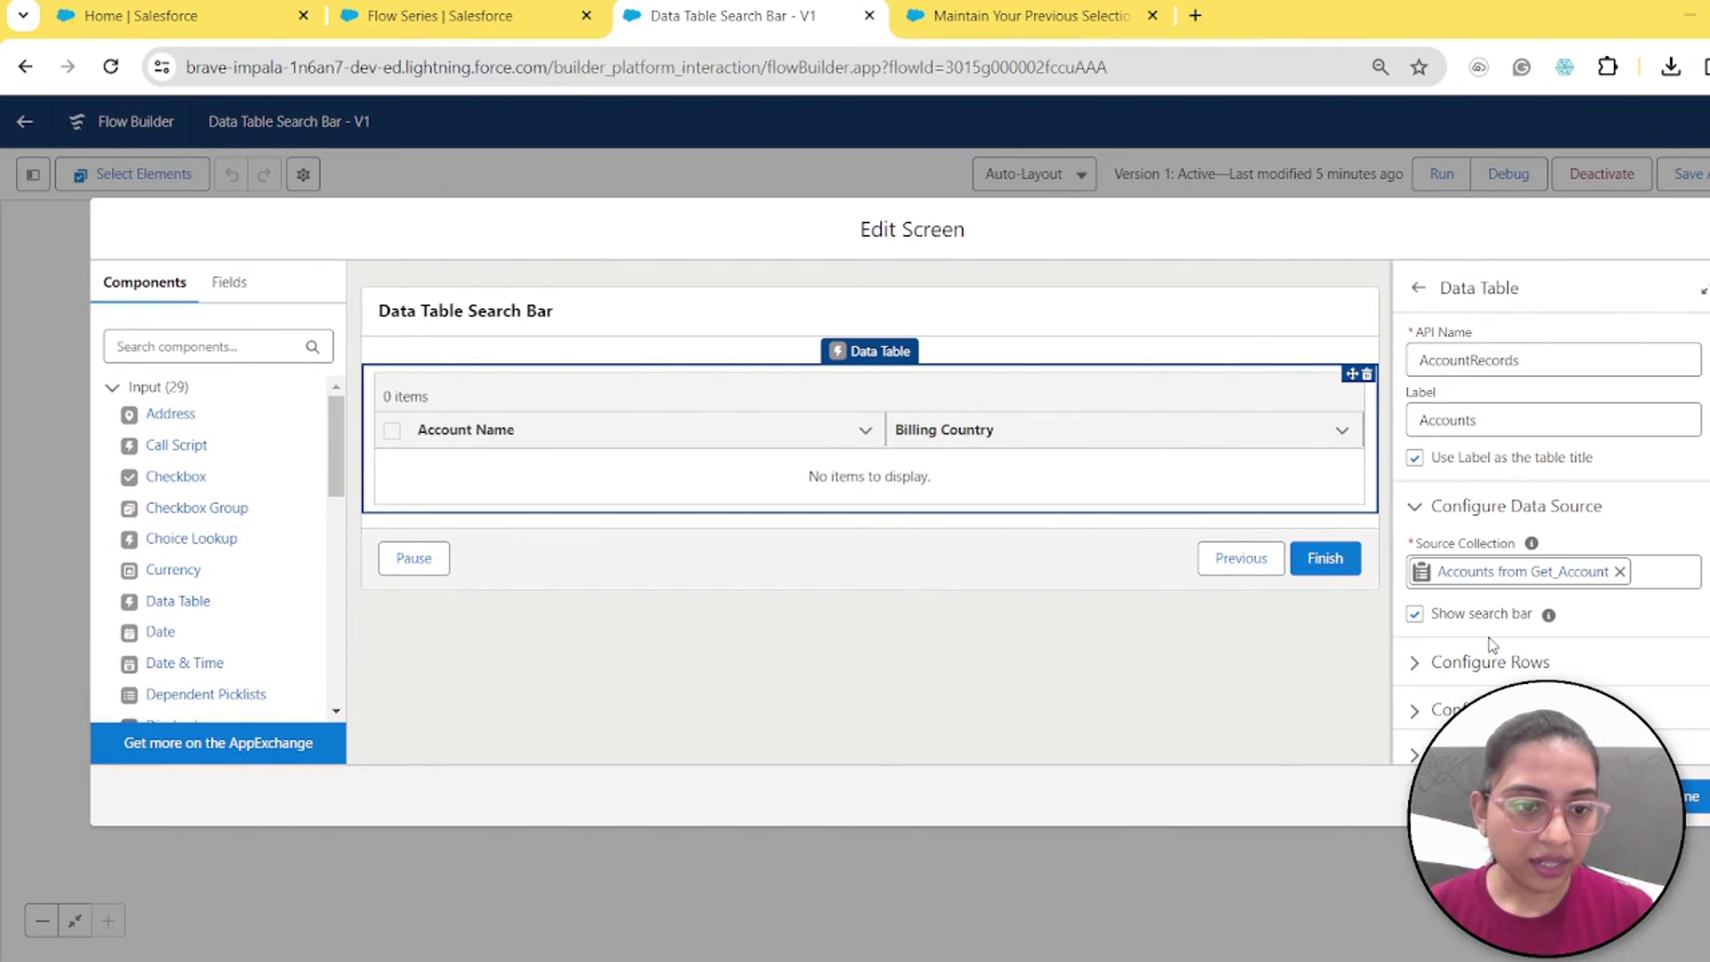
{"action": "scroll", "coordinate": [1493, 643], "scroll_direction": "down", "scroll_amount": 1}
{"action": "scroll", "coordinate": [1414, 753], "scroll_direction": "down", "scroll_amount": 2}
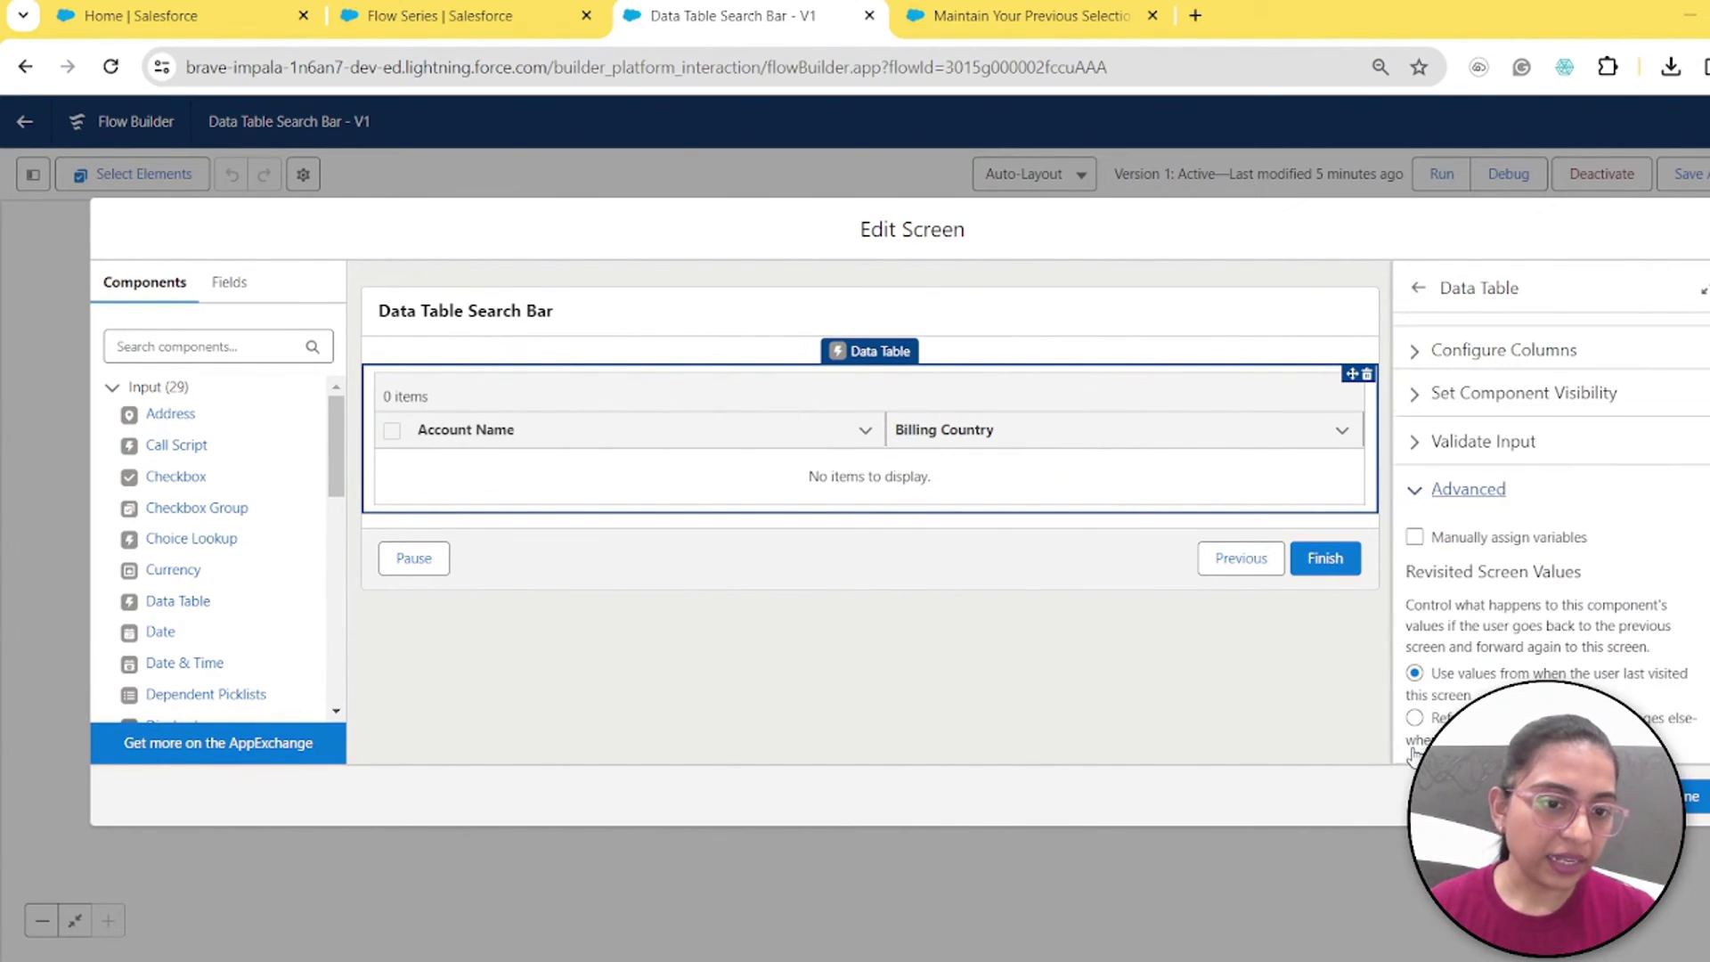
{"action": "left_click", "coordinate": [1416, 539]}
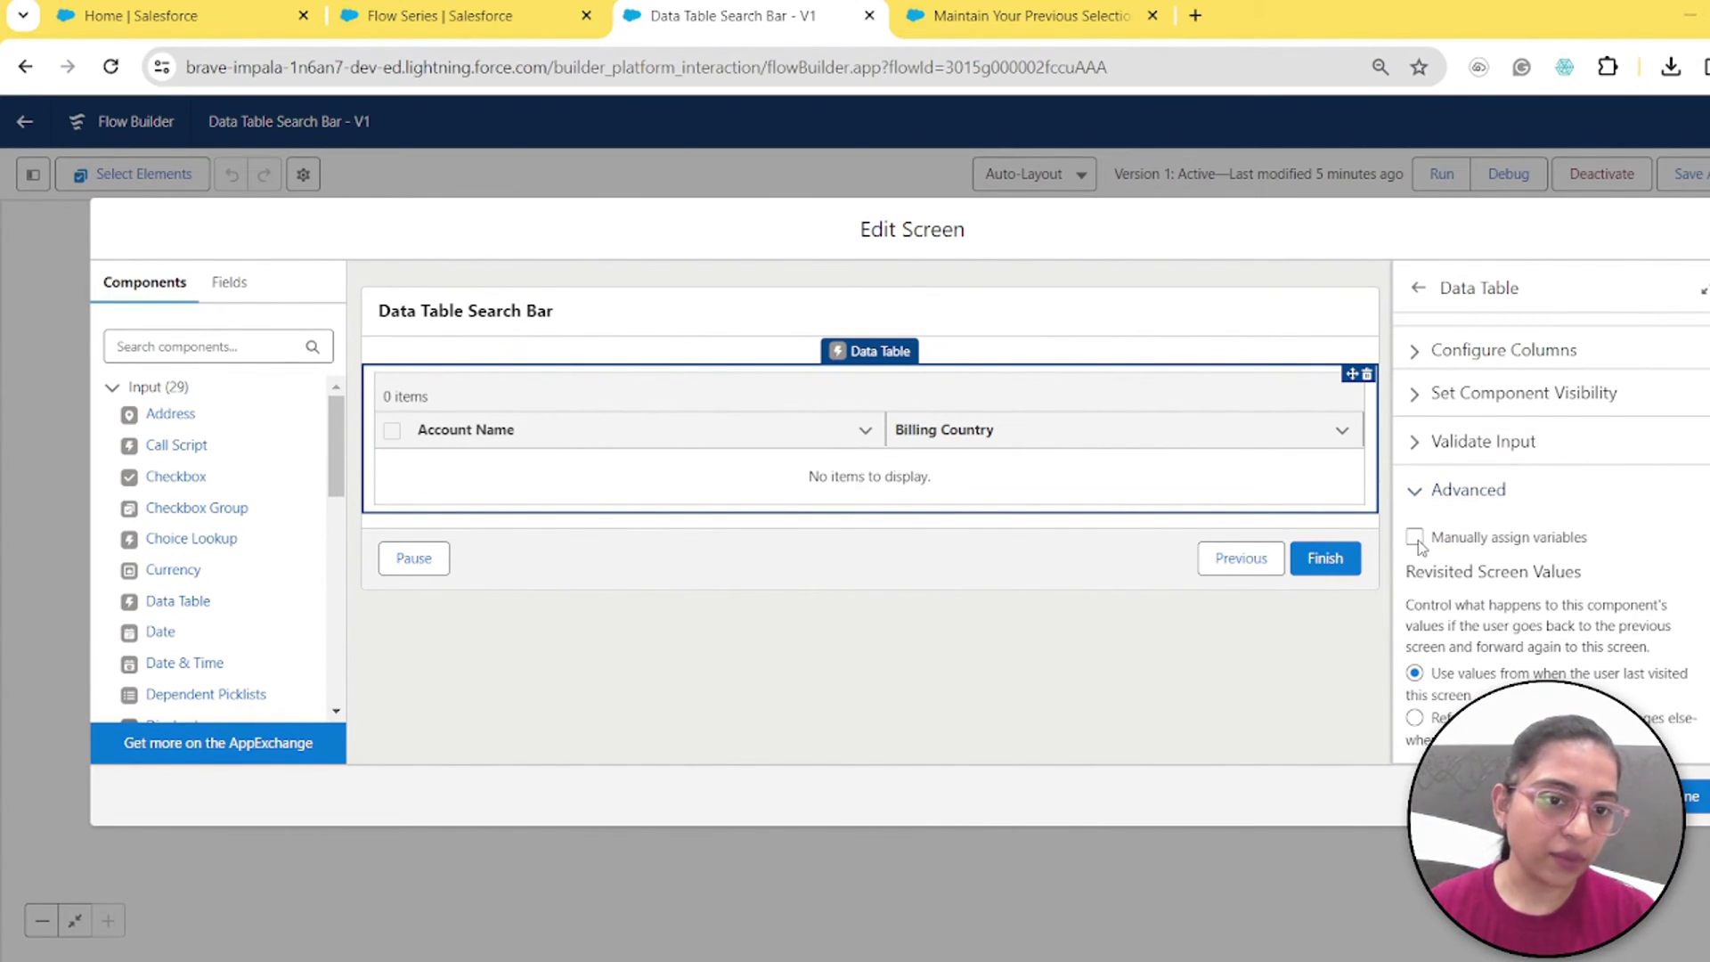
{"action": "scroll", "coordinate": [1593, 632], "scroll_direction": "down", "scroll_amount": 2}
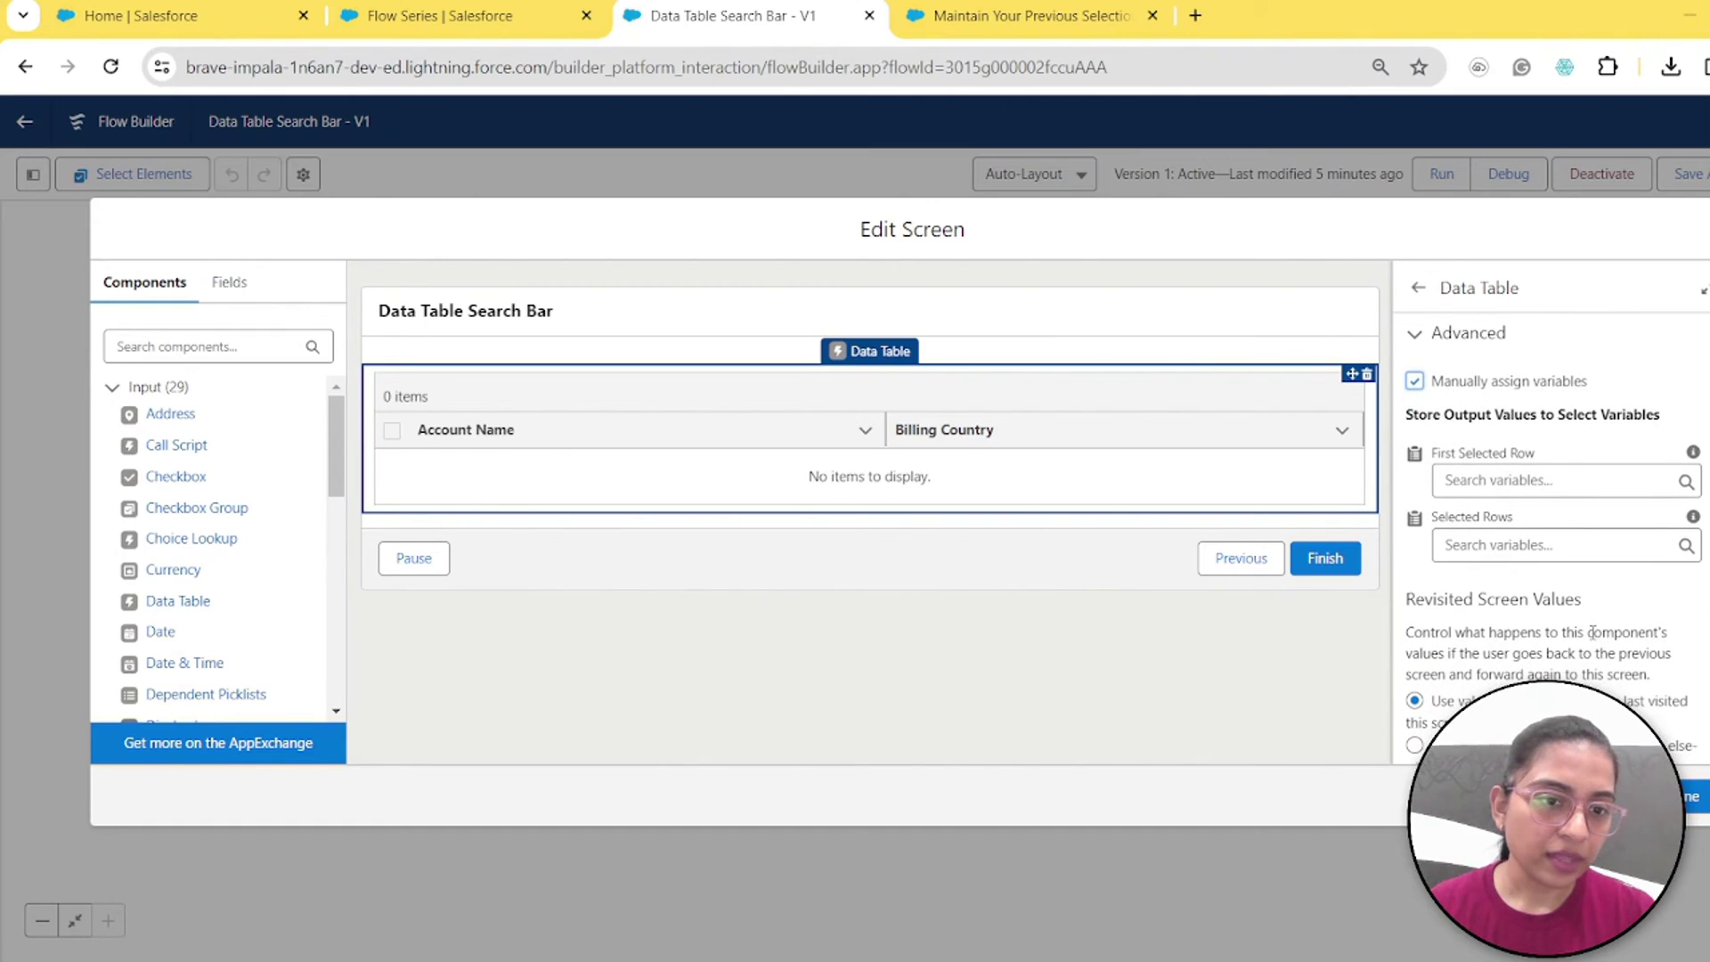
Step: Start a new variable resource for the data table's Selected Rows output with the API name AccountCollectionVariable
{"action": "left_click", "coordinate": [1506, 541]}
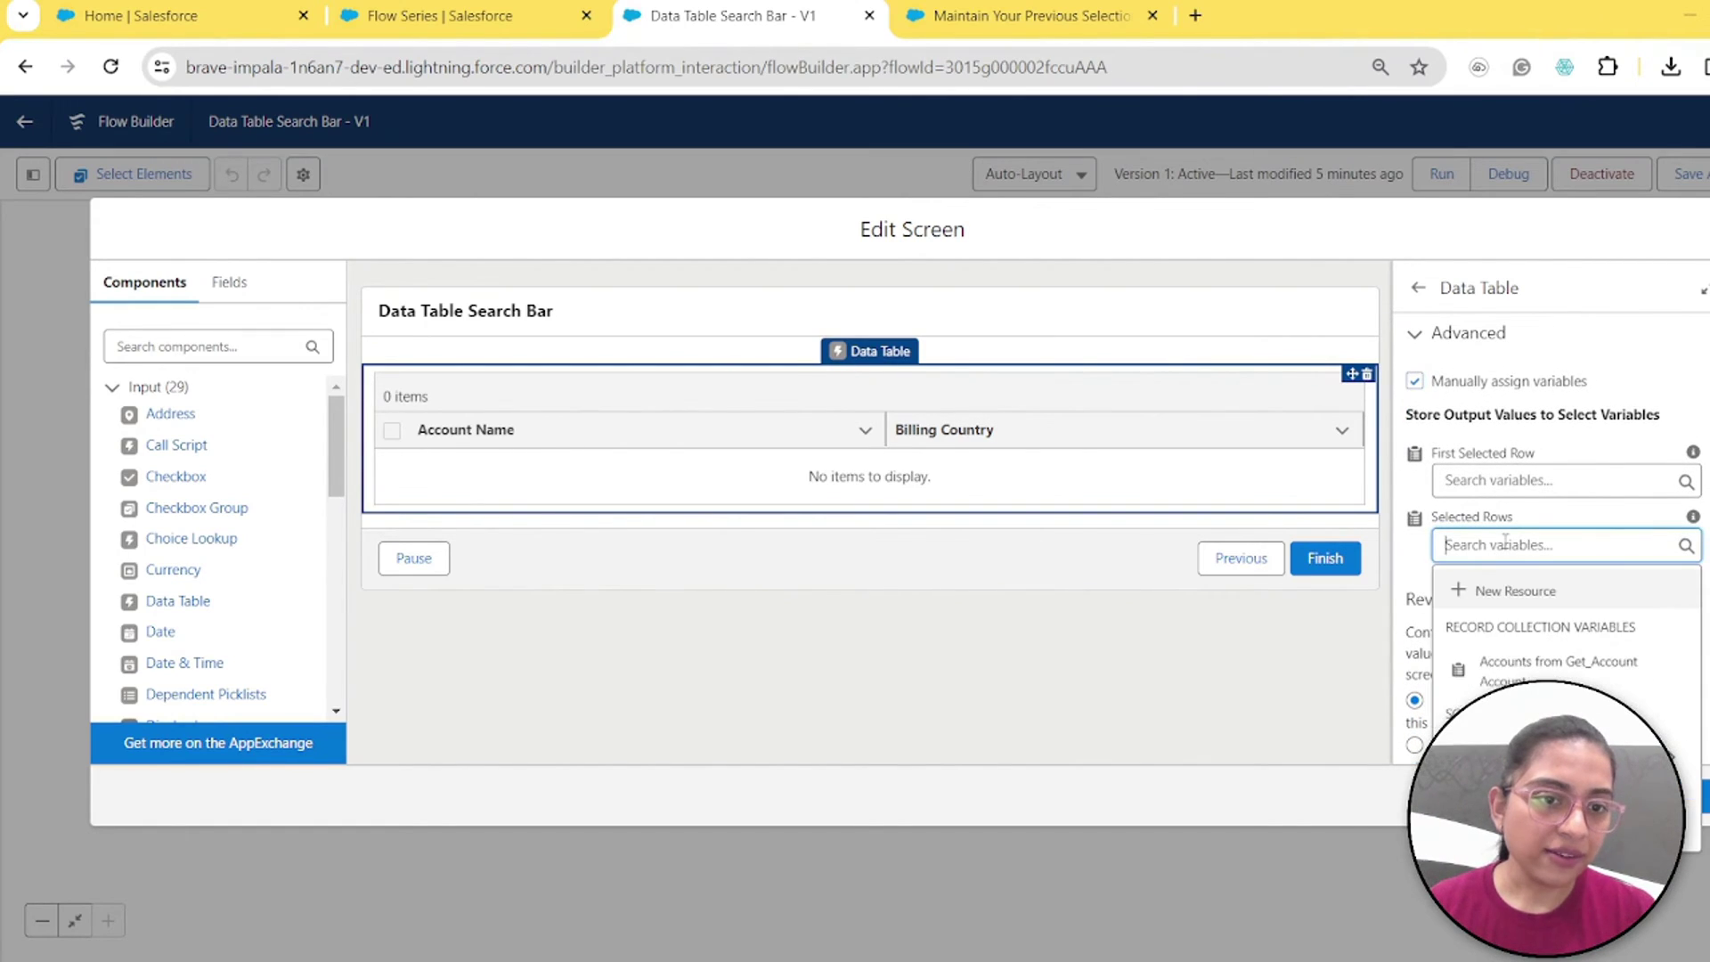
{"action": "left_click", "coordinate": [1523, 590]}
{"action": "left_click", "coordinate": [600, 439]}
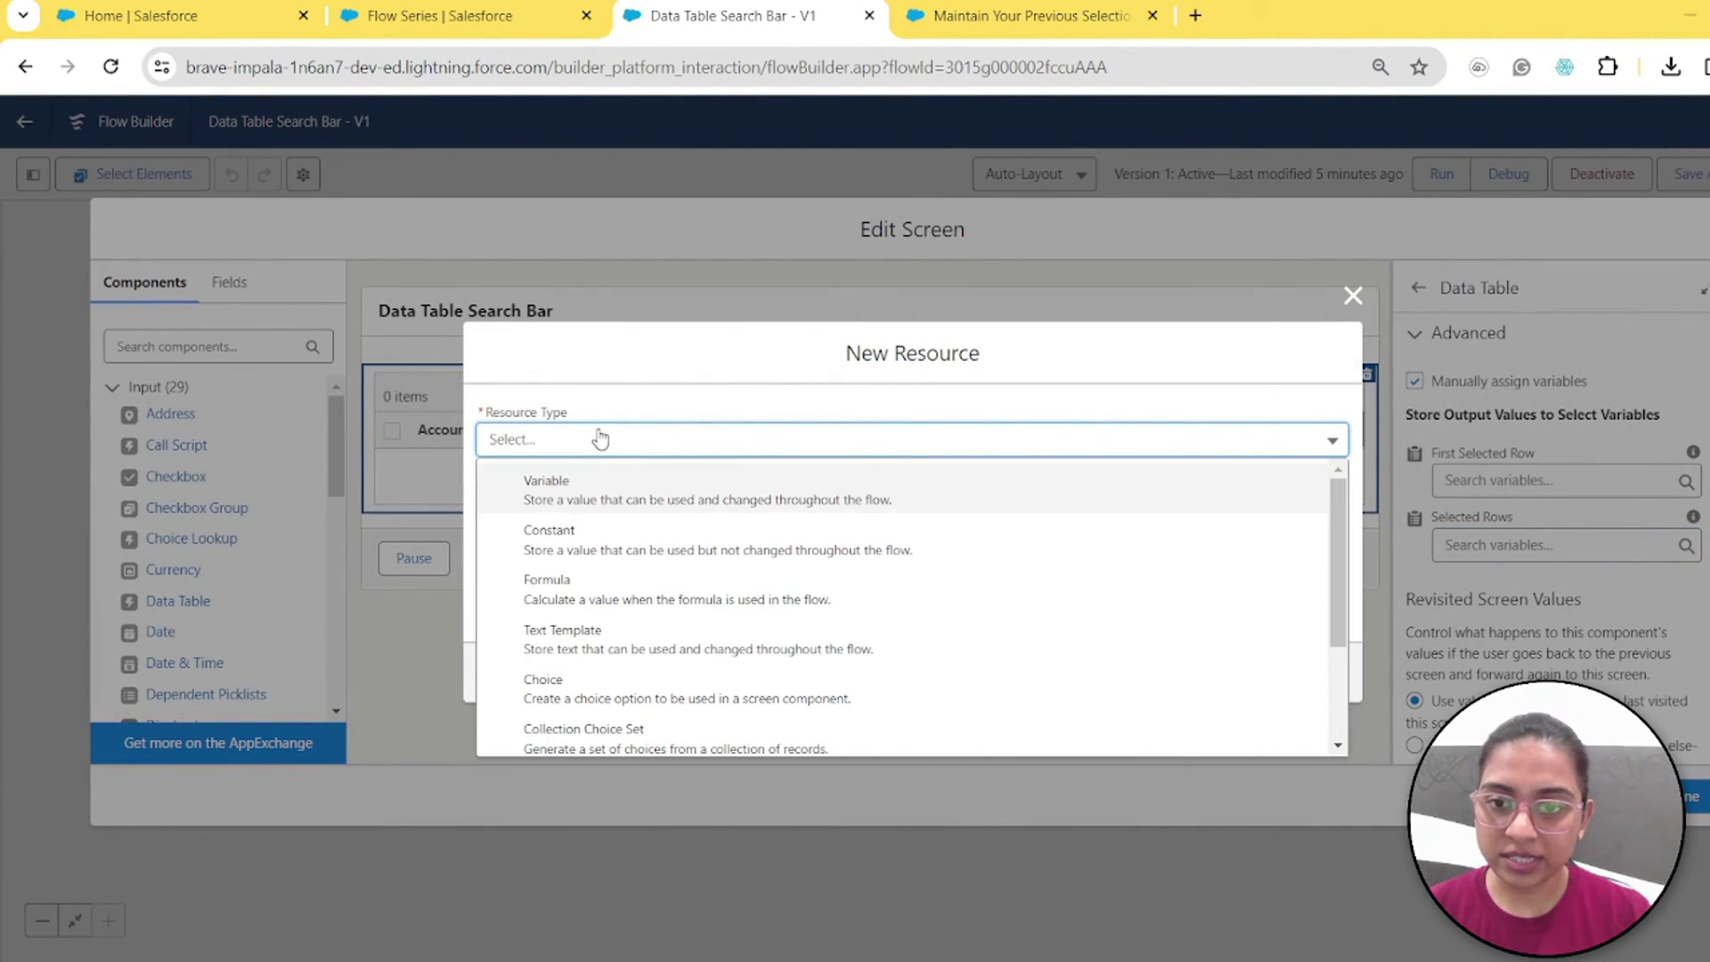
{"action": "left_click", "coordinate": [573, 497]}
{"action": "left_click", "coordinate": [565, 486]}
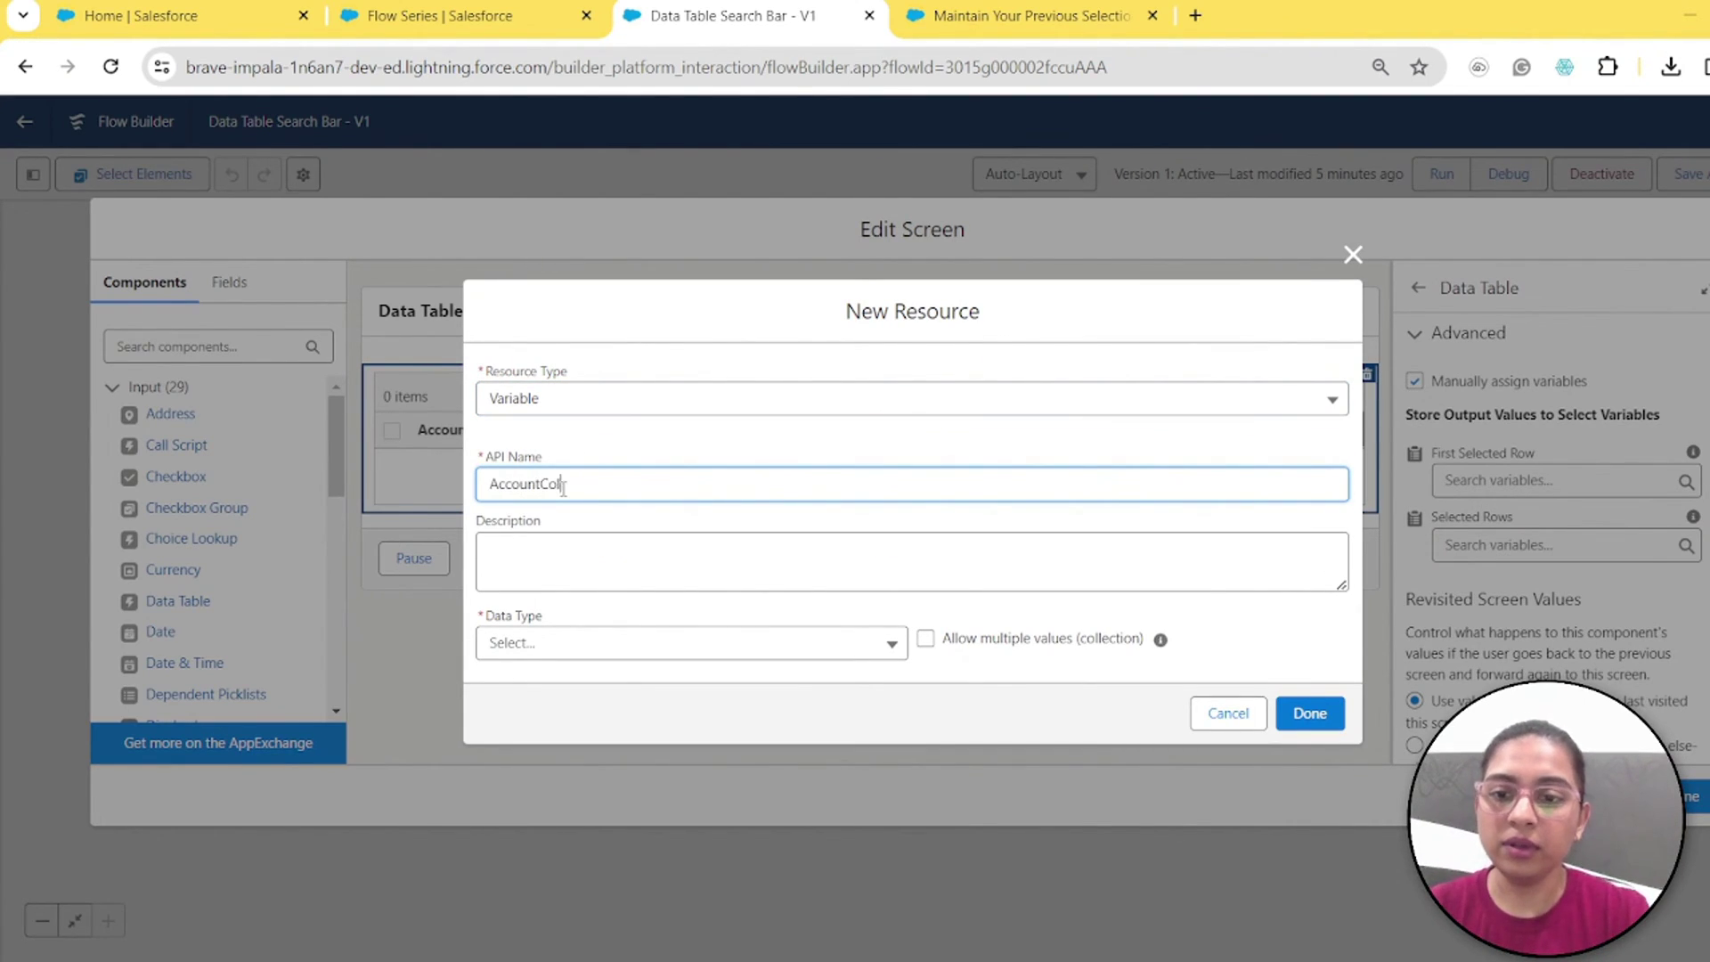
{"action": "type", "text": "AccountCollectionVariable"}
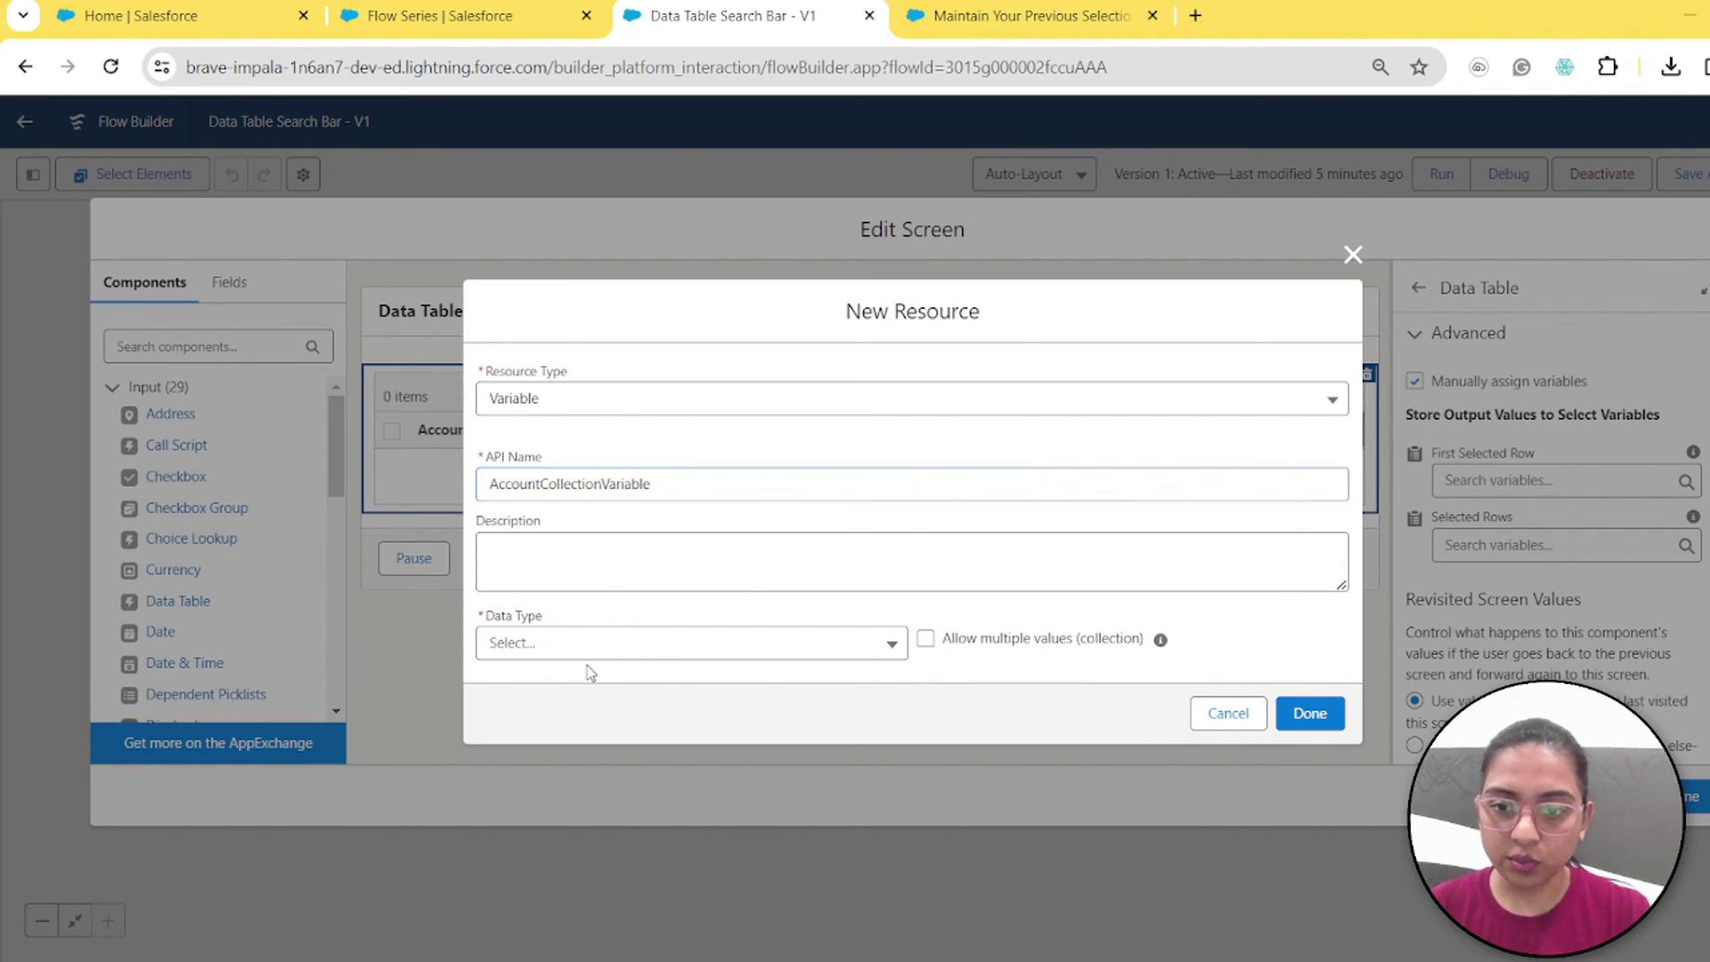
Step: Make the variable a collection of Account records available for input and output, and save it as the Selected Rows output
{"action": "left_click", "coordinate": [553, 649]}
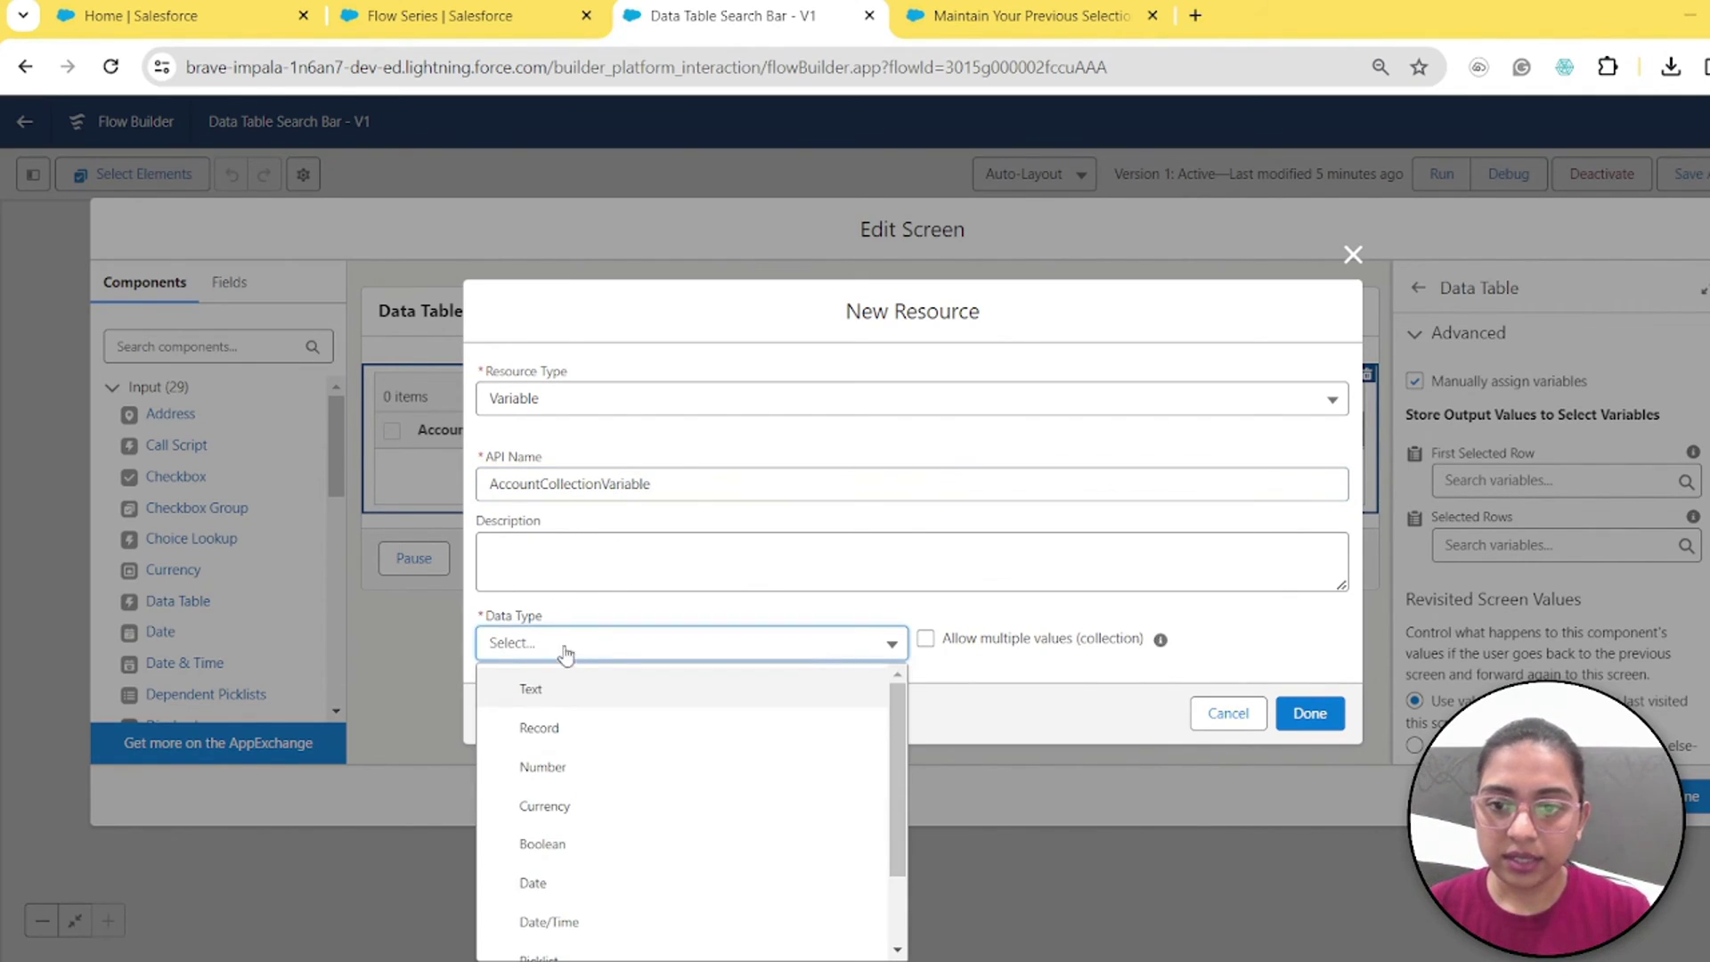
{"action": "left_click", "coordinate": [539, 729]}
{"action": "left_click", "coordinate": [593, 643]}
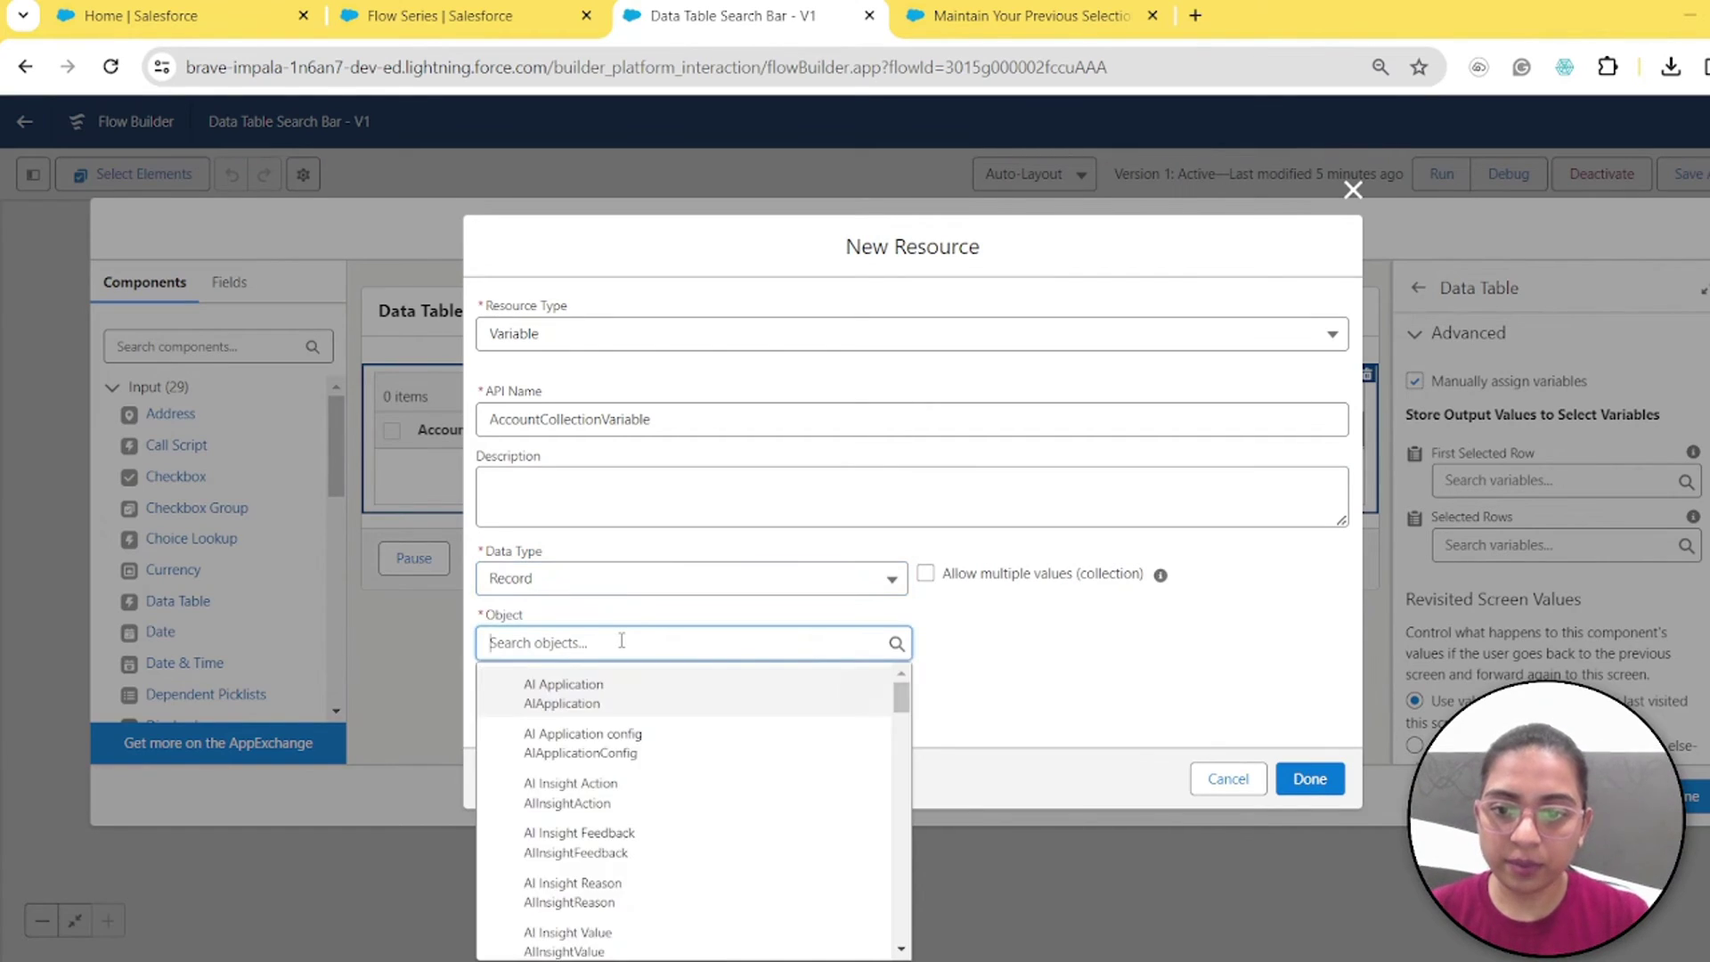
{"action": "type", "text": "acc"}
{"action": "left_click", "coordinate": [556, 842]}
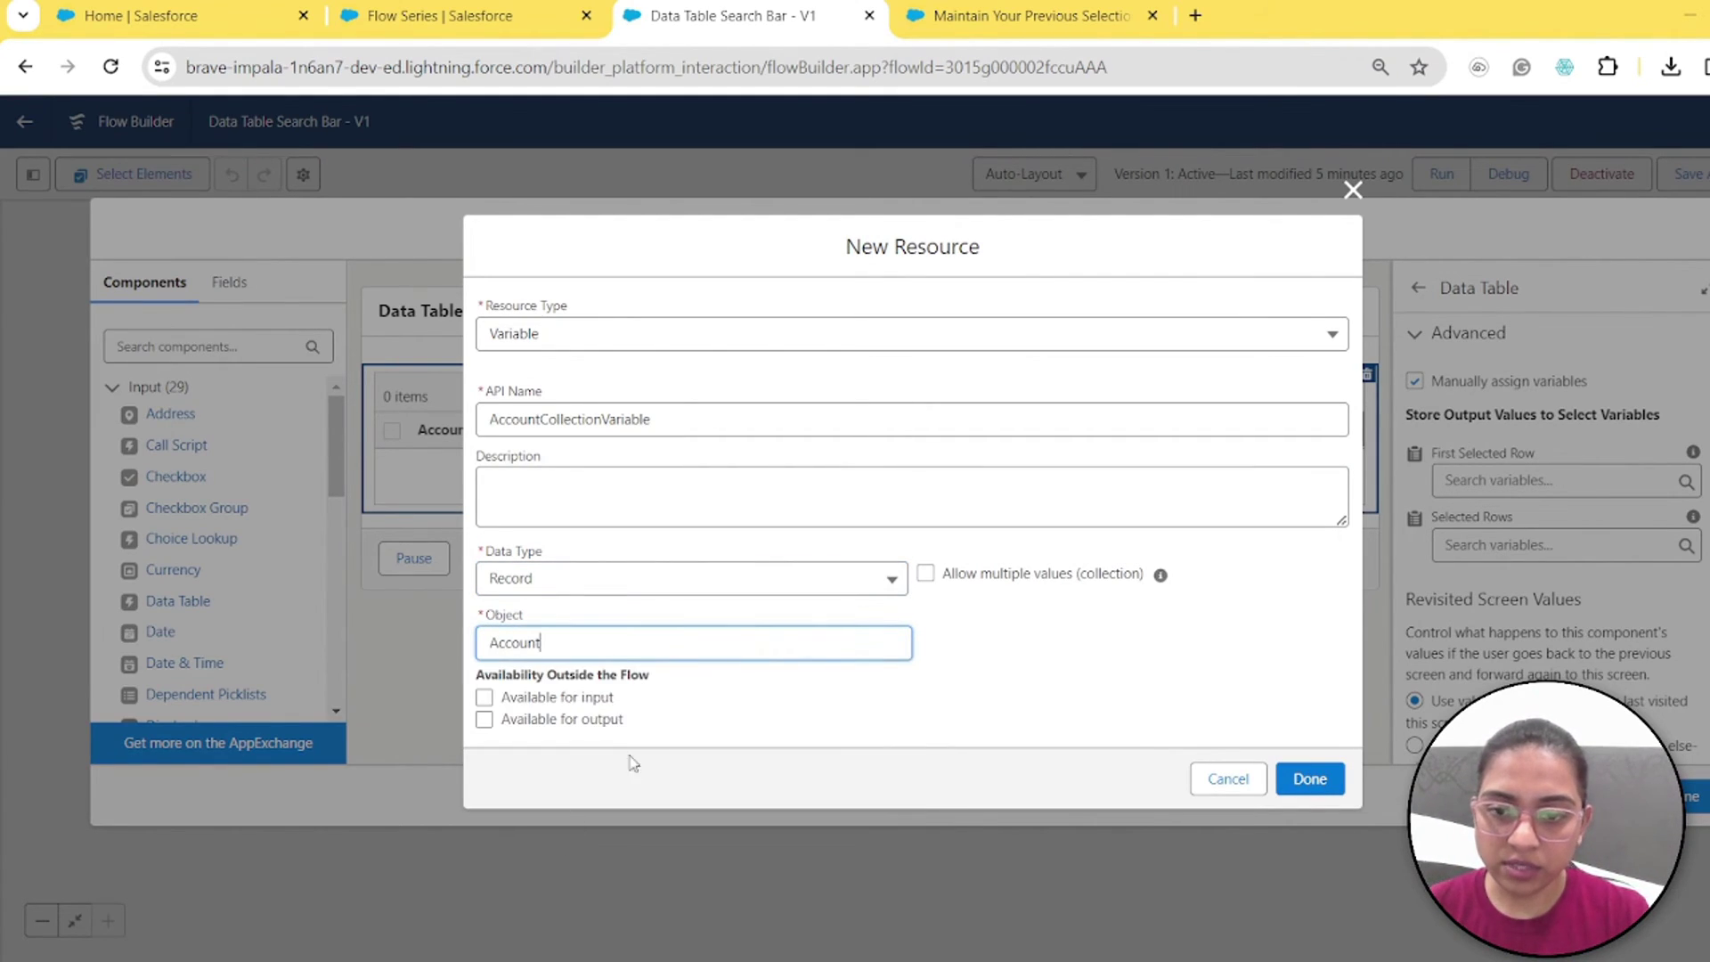
{"action": "left_click", "coordinate": [578, 698]}
{"action": "left_click", "coordinate": [575, 720]}
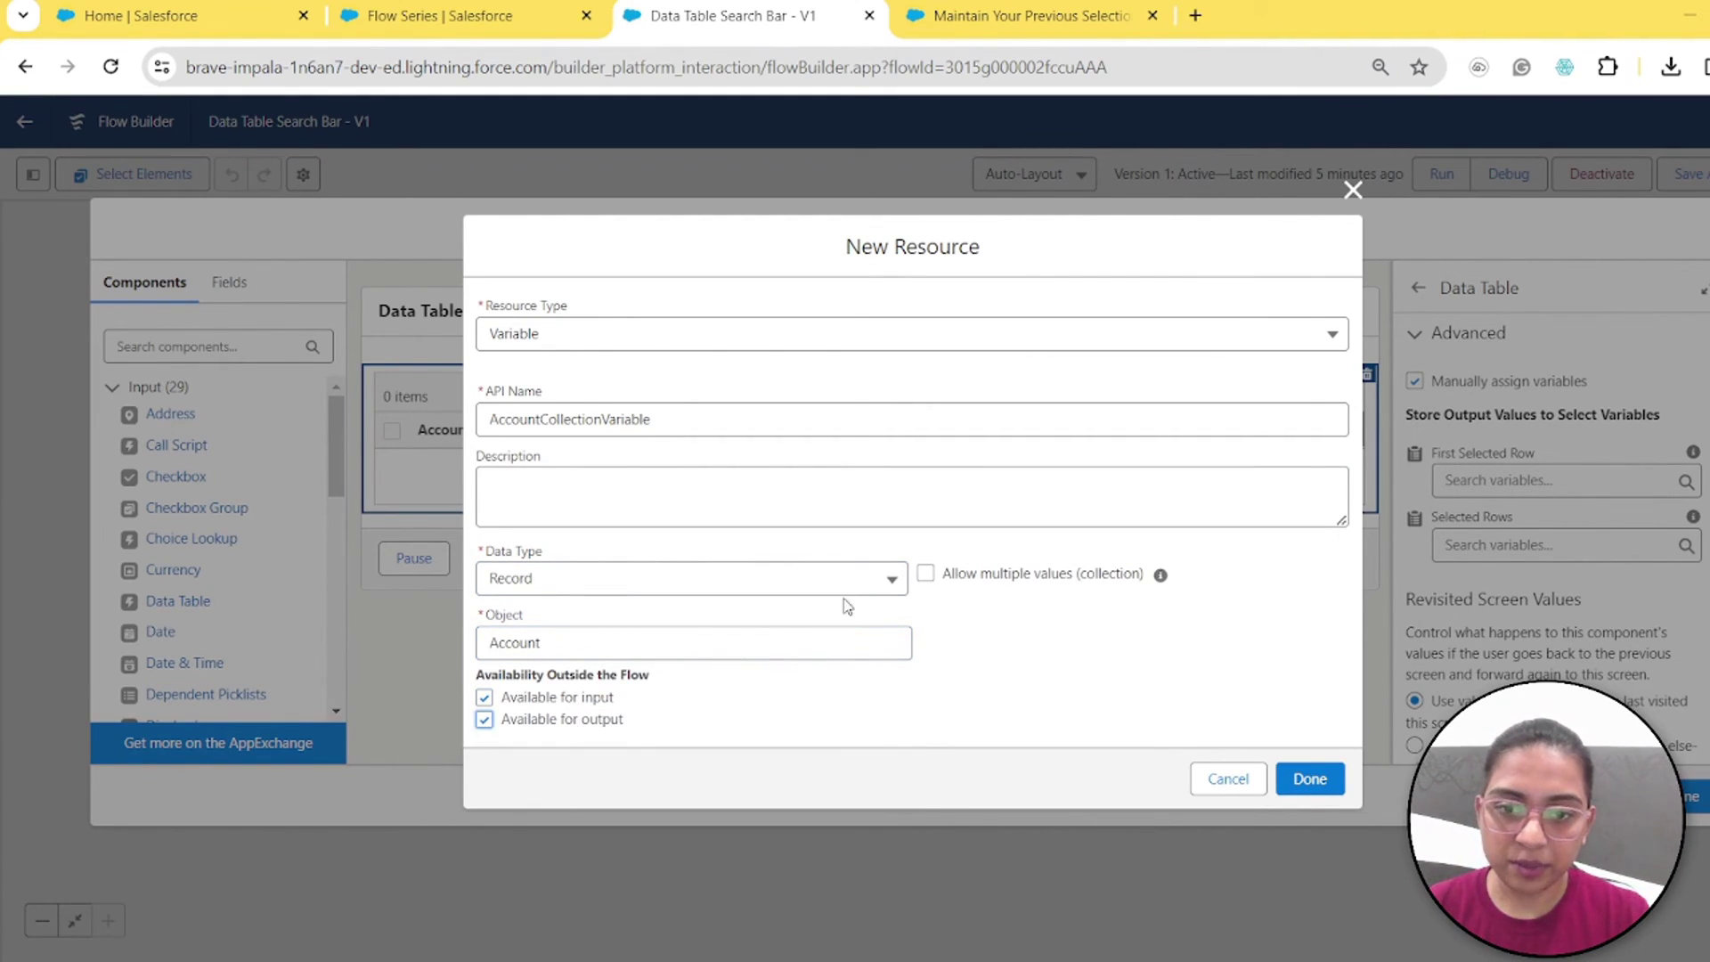
{"action": "left_click", "coordinate": [925, 574]}
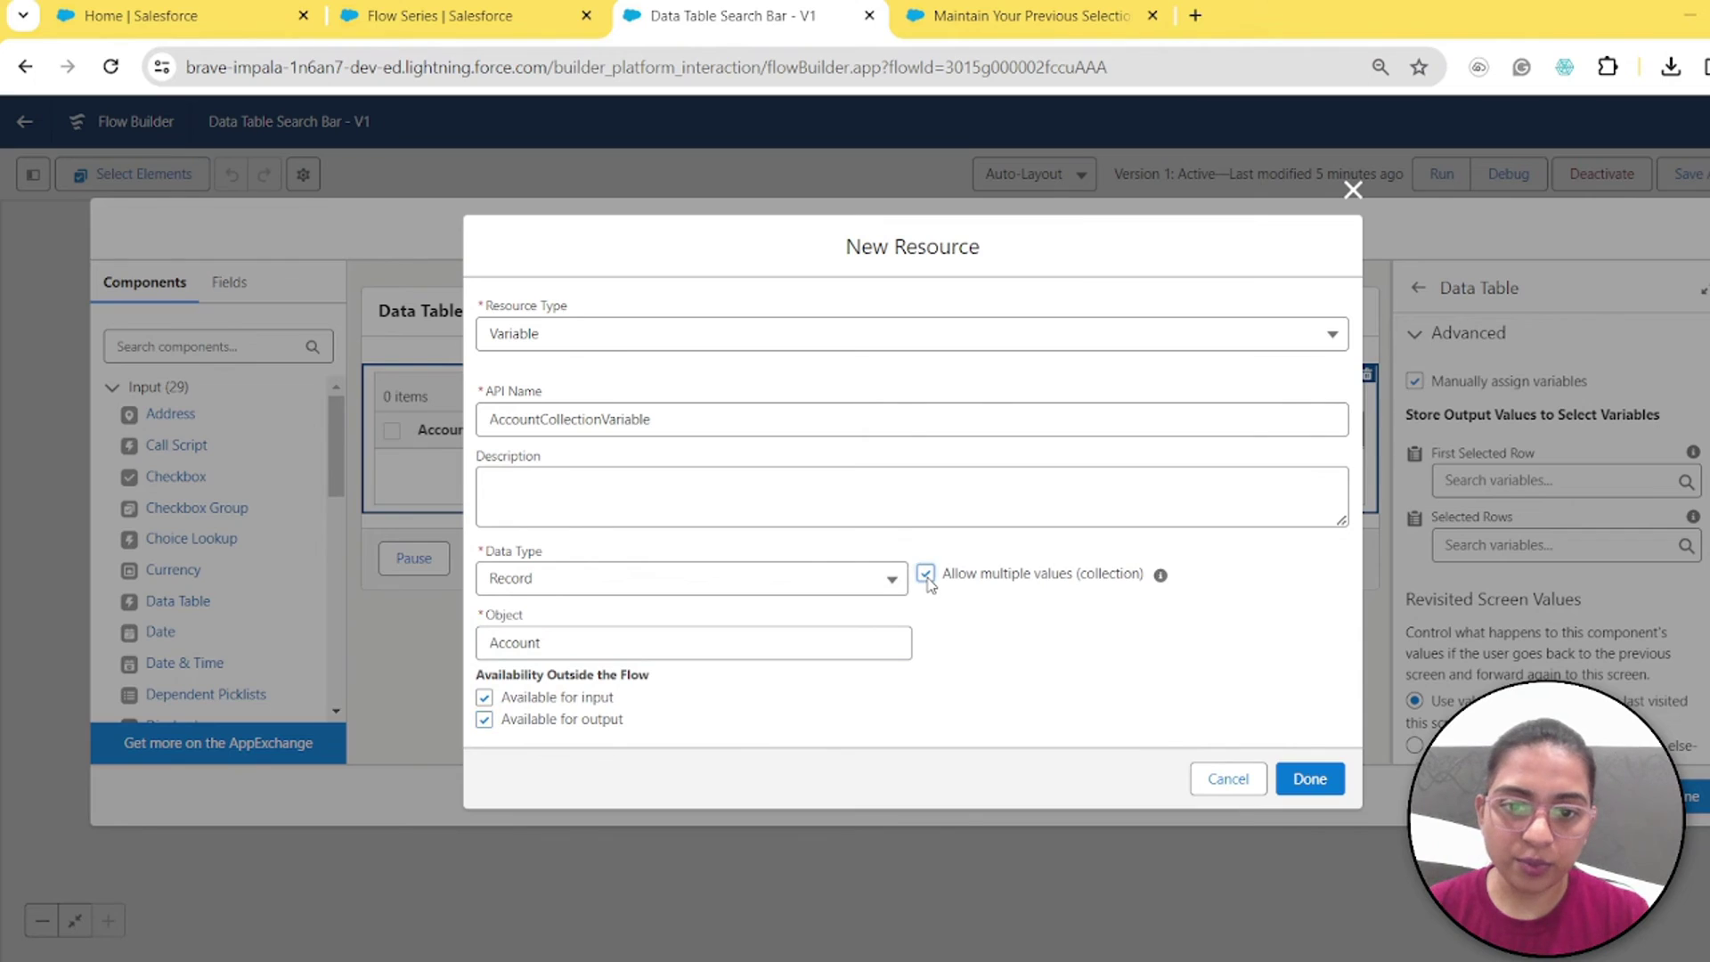
{"action": "left_click", "coordinate": [1309, 778]}
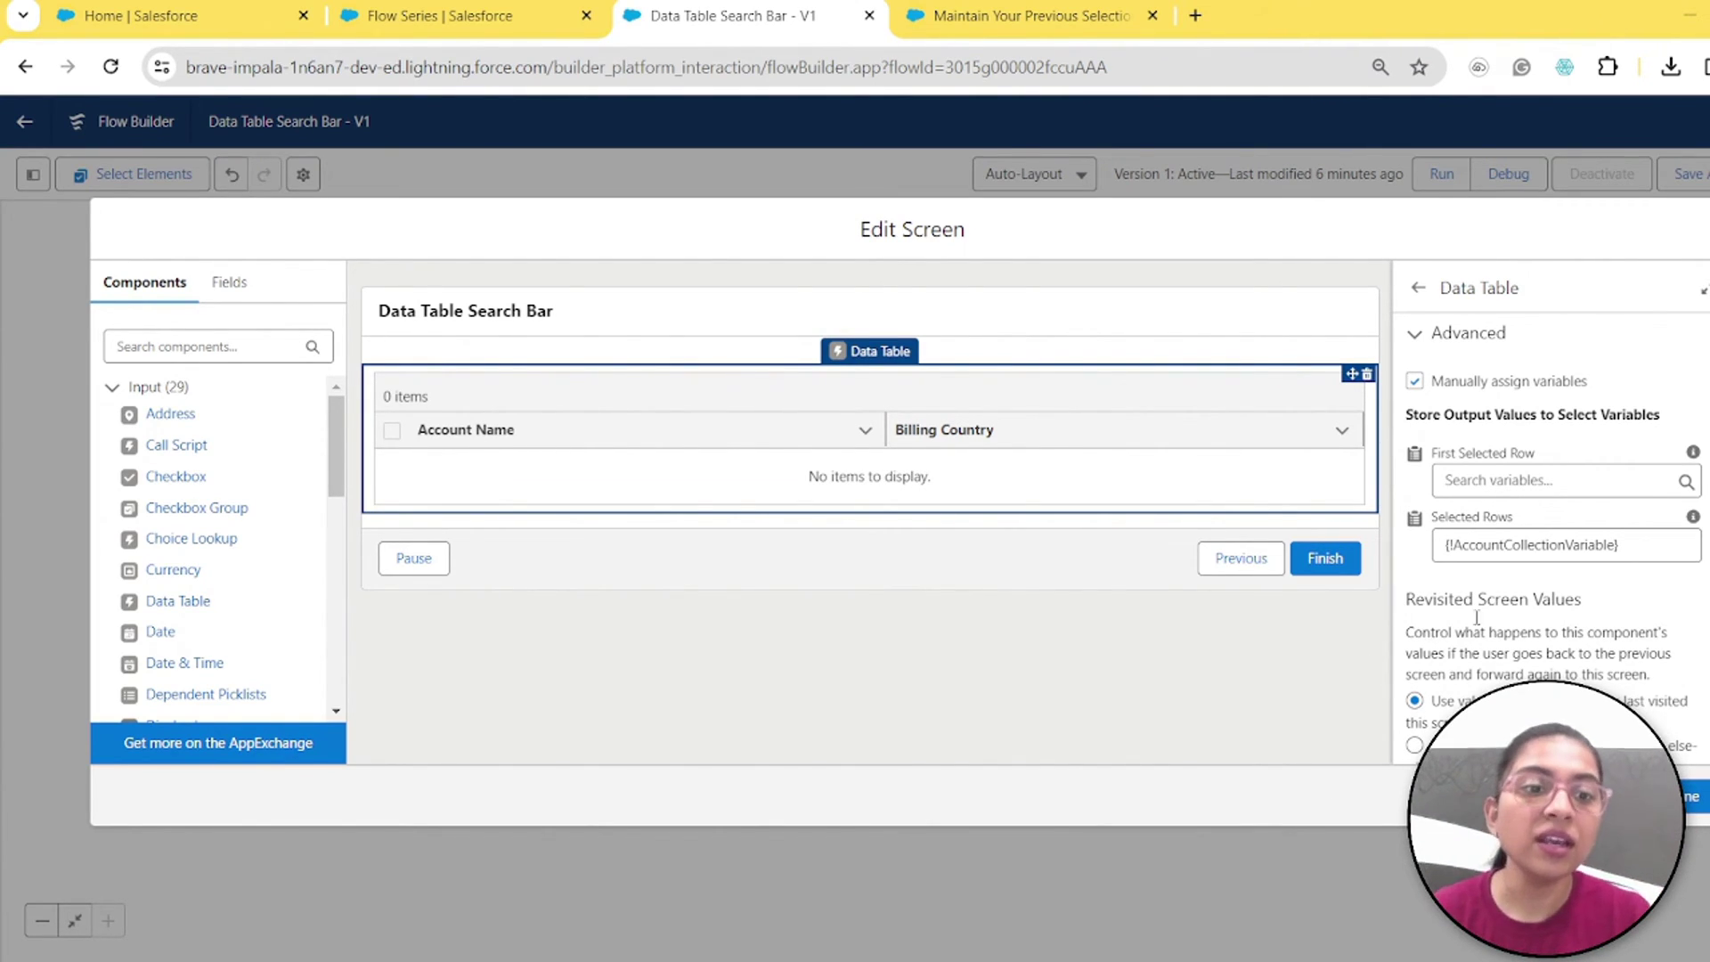
{"action": "left_click_drag", "start_coordinate": [1667, 539], "coordinate": [1399, 542]}
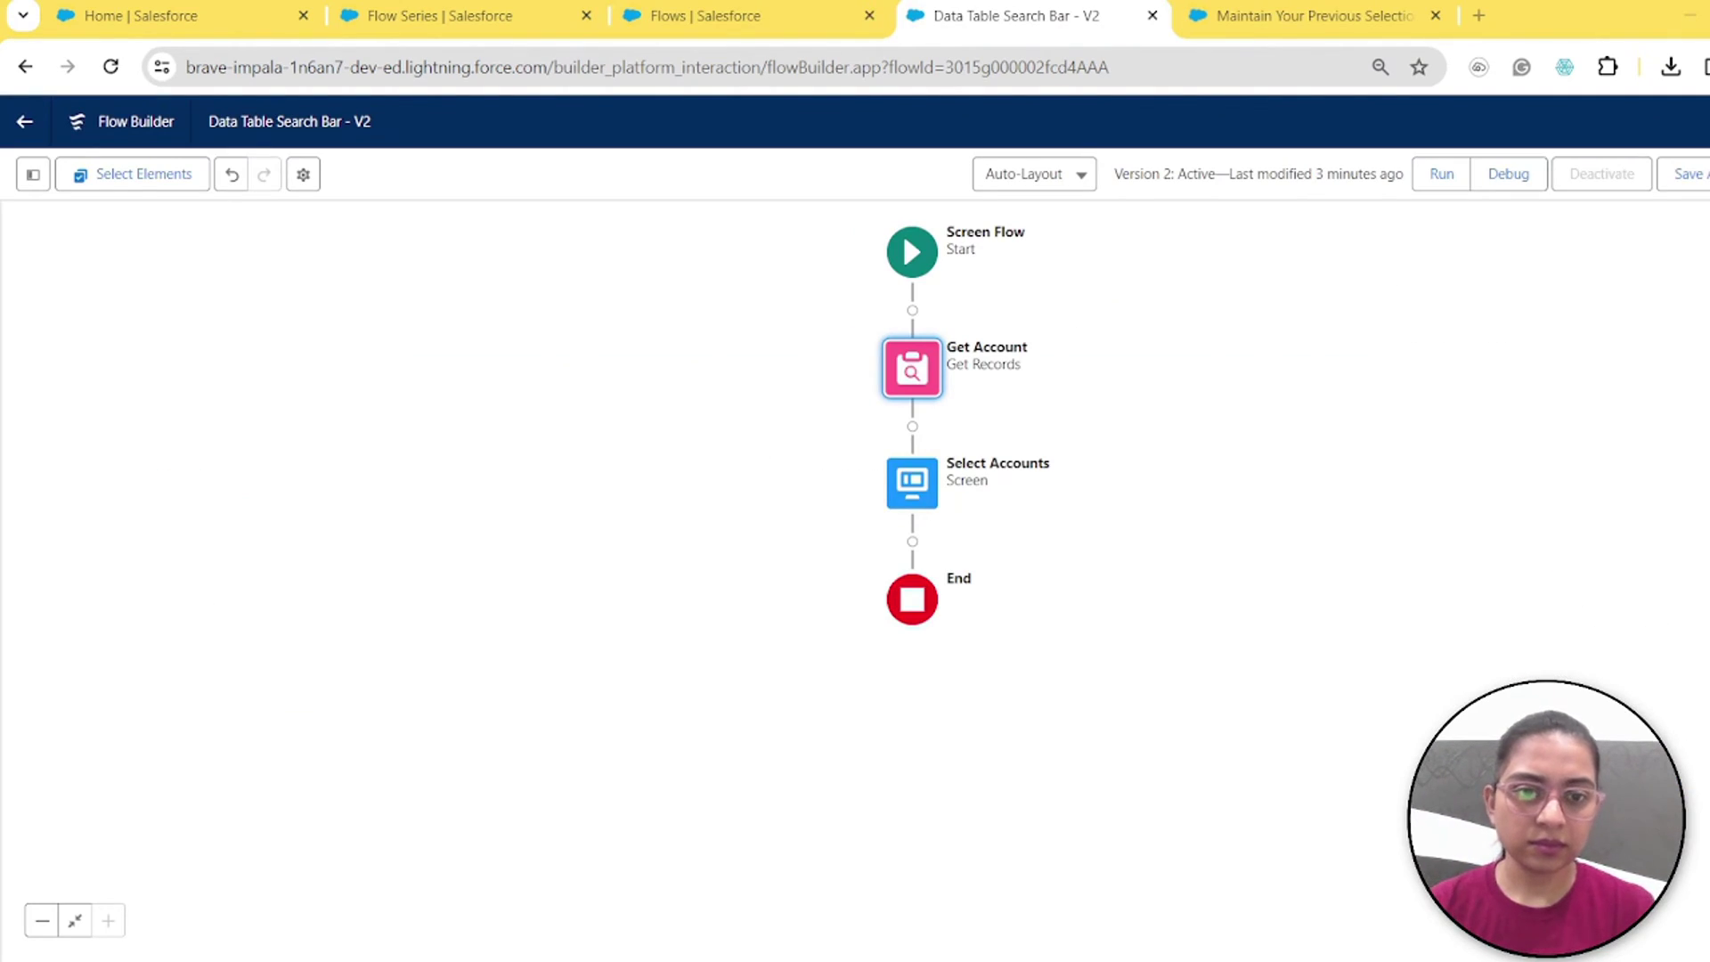
Step: Add a new screen element after Select Accounts and place a Display Text component on it
{"action": "left_click", "coordinate": [913, 541]}
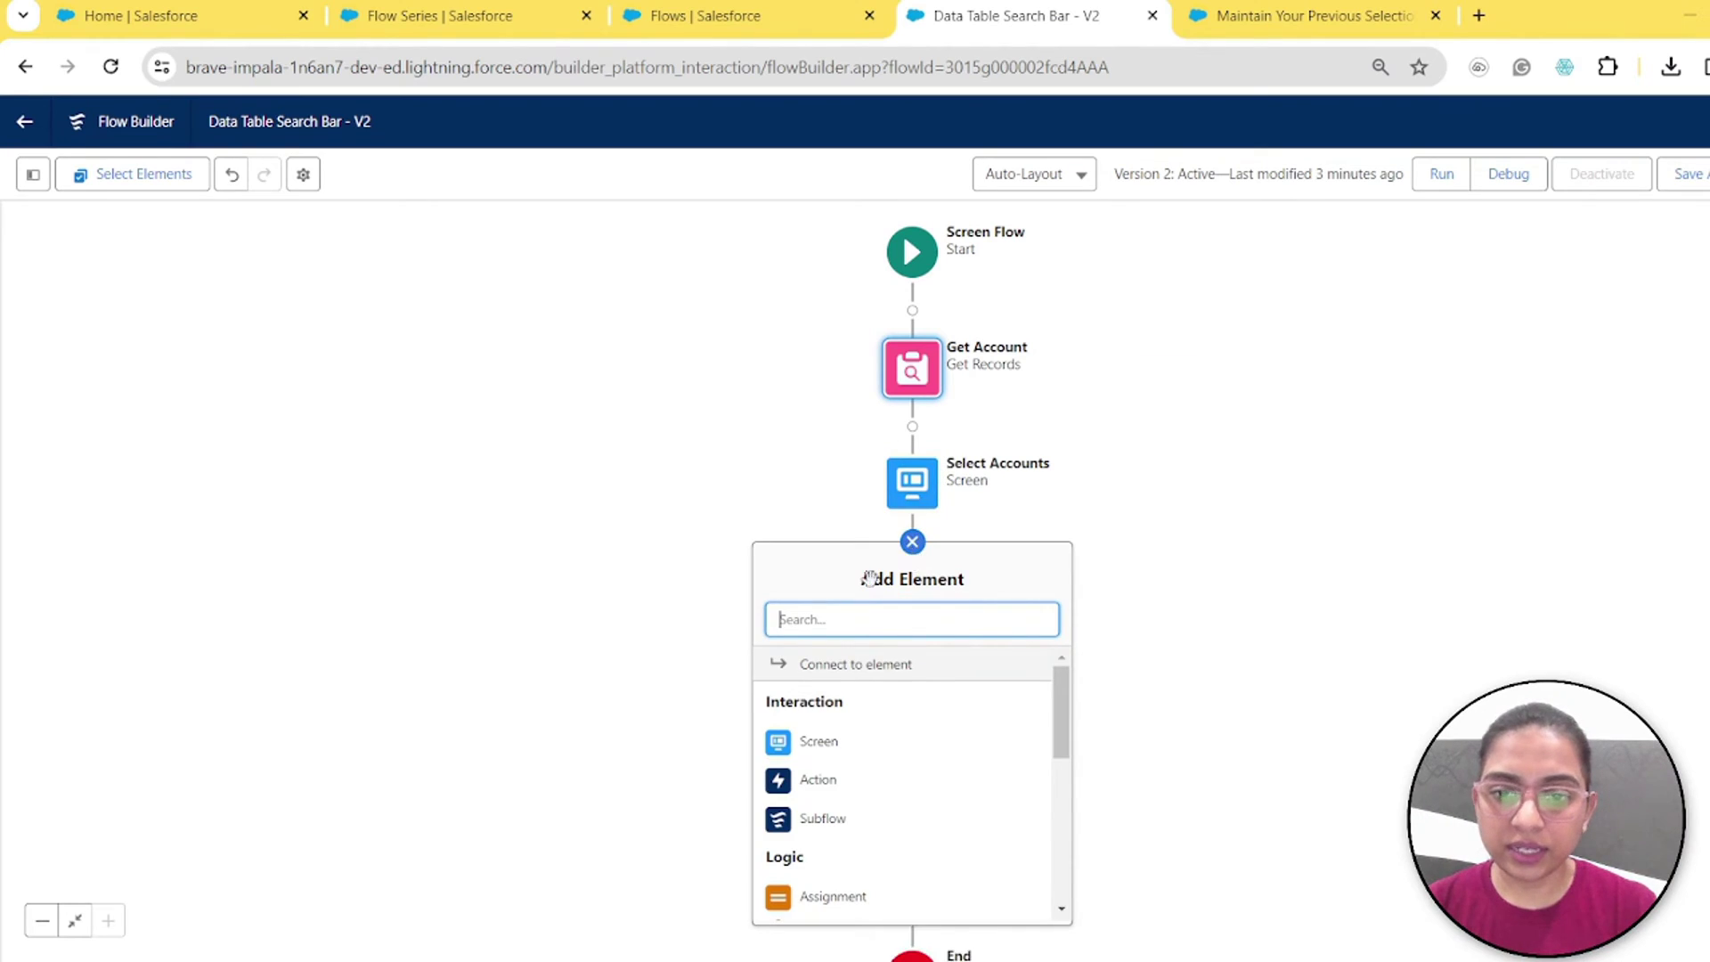
{"action": "left_click", "coordinate": [817, 743]}
{"action": "left_click", "coordinate": [216, 347]}
{"action": "type", "text": "di"}
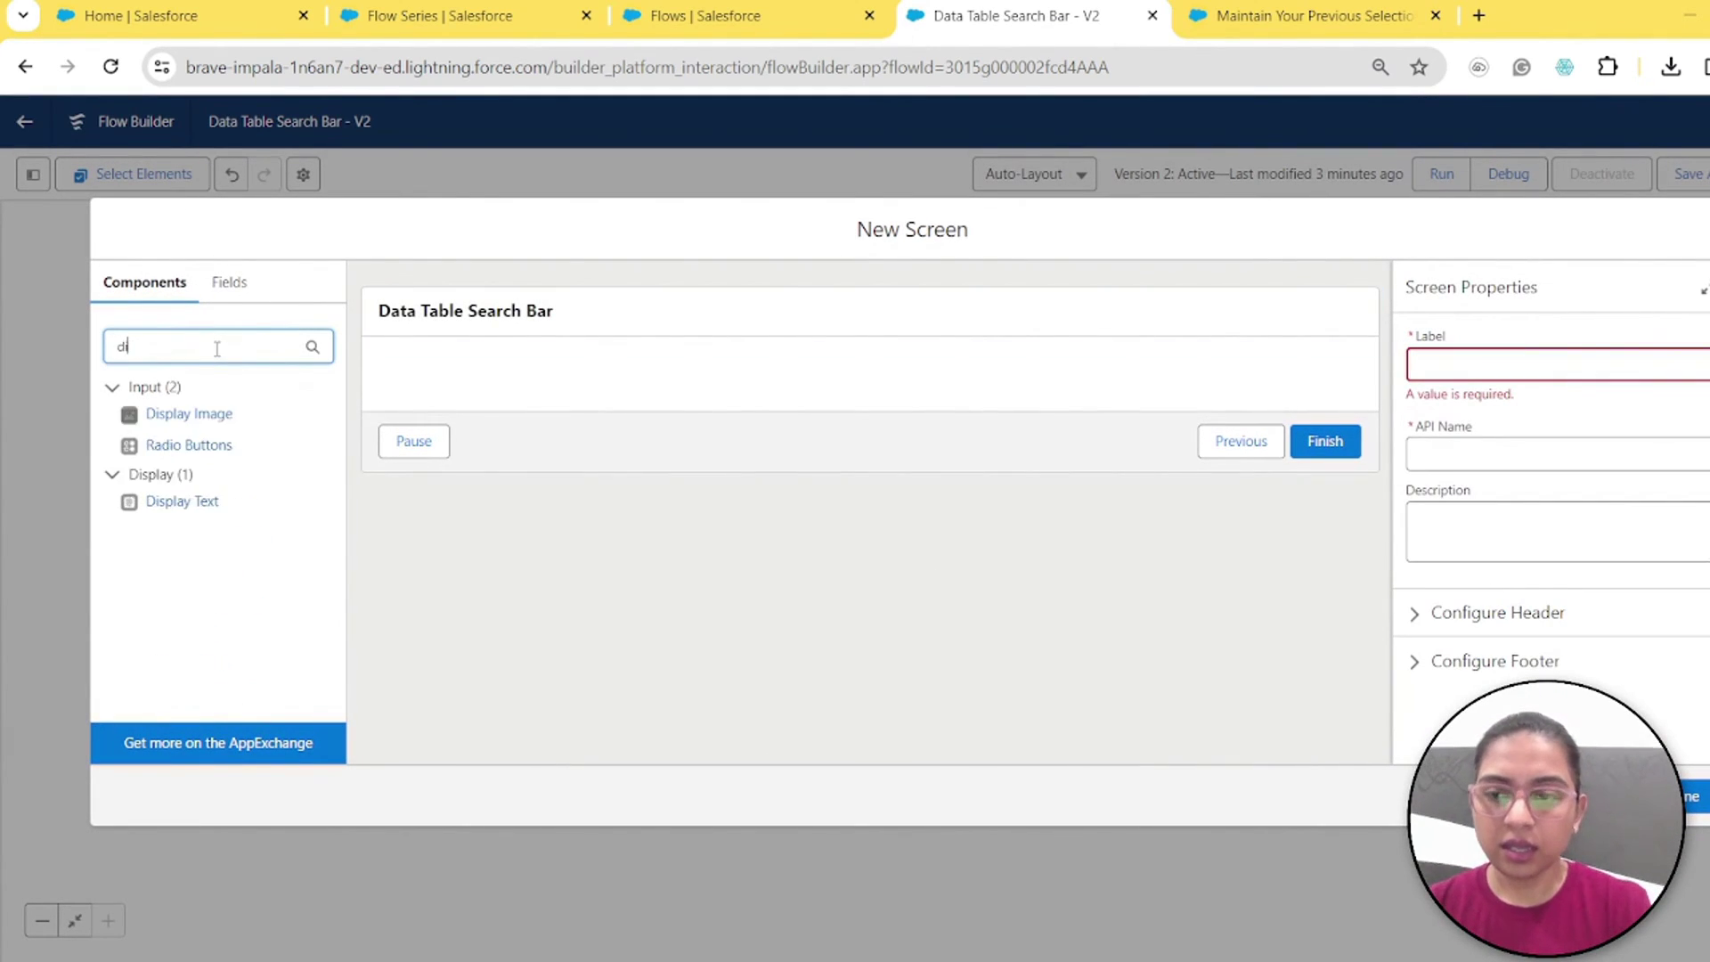
{"action": "type", "text": "s"}
{"action": "left_click_drag", "start_coordinate": [202, 413], "coordinate": [516, 382]}
Step: Give the Display Text component the API name SelectedRecords and insert the AccountCollectionVariable record collection as its content
{"action": "left_click", "coordinate": [1518, 374]}
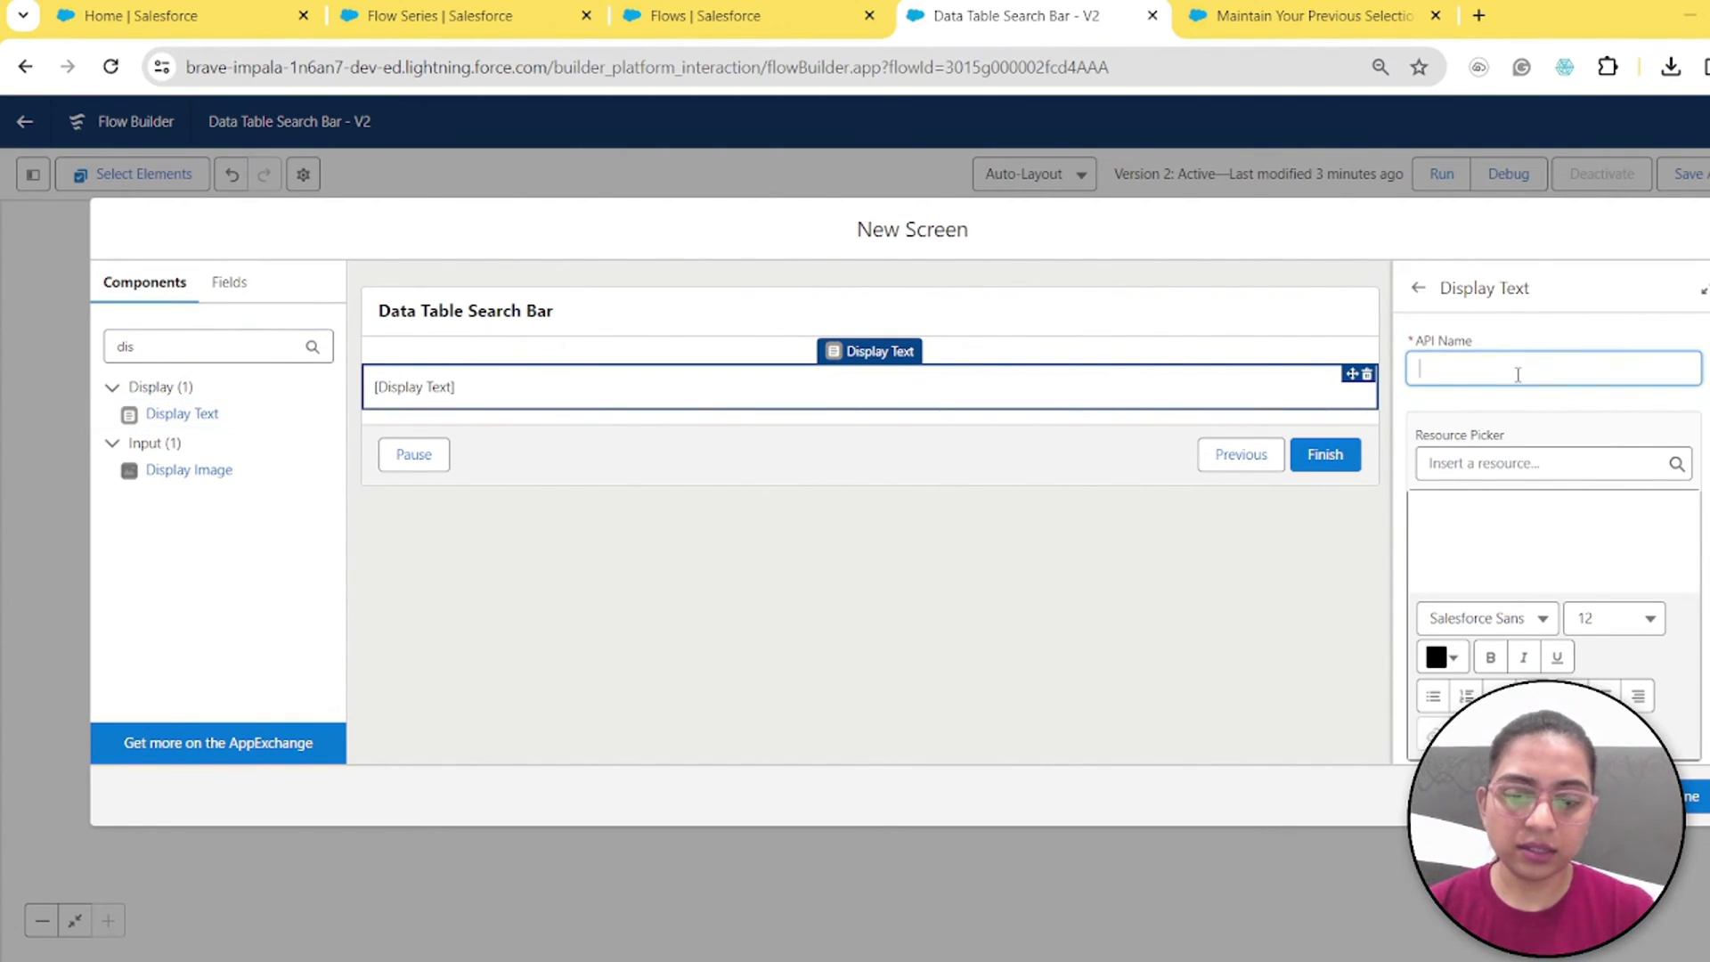
{"action": "type", "text": "Selected"}
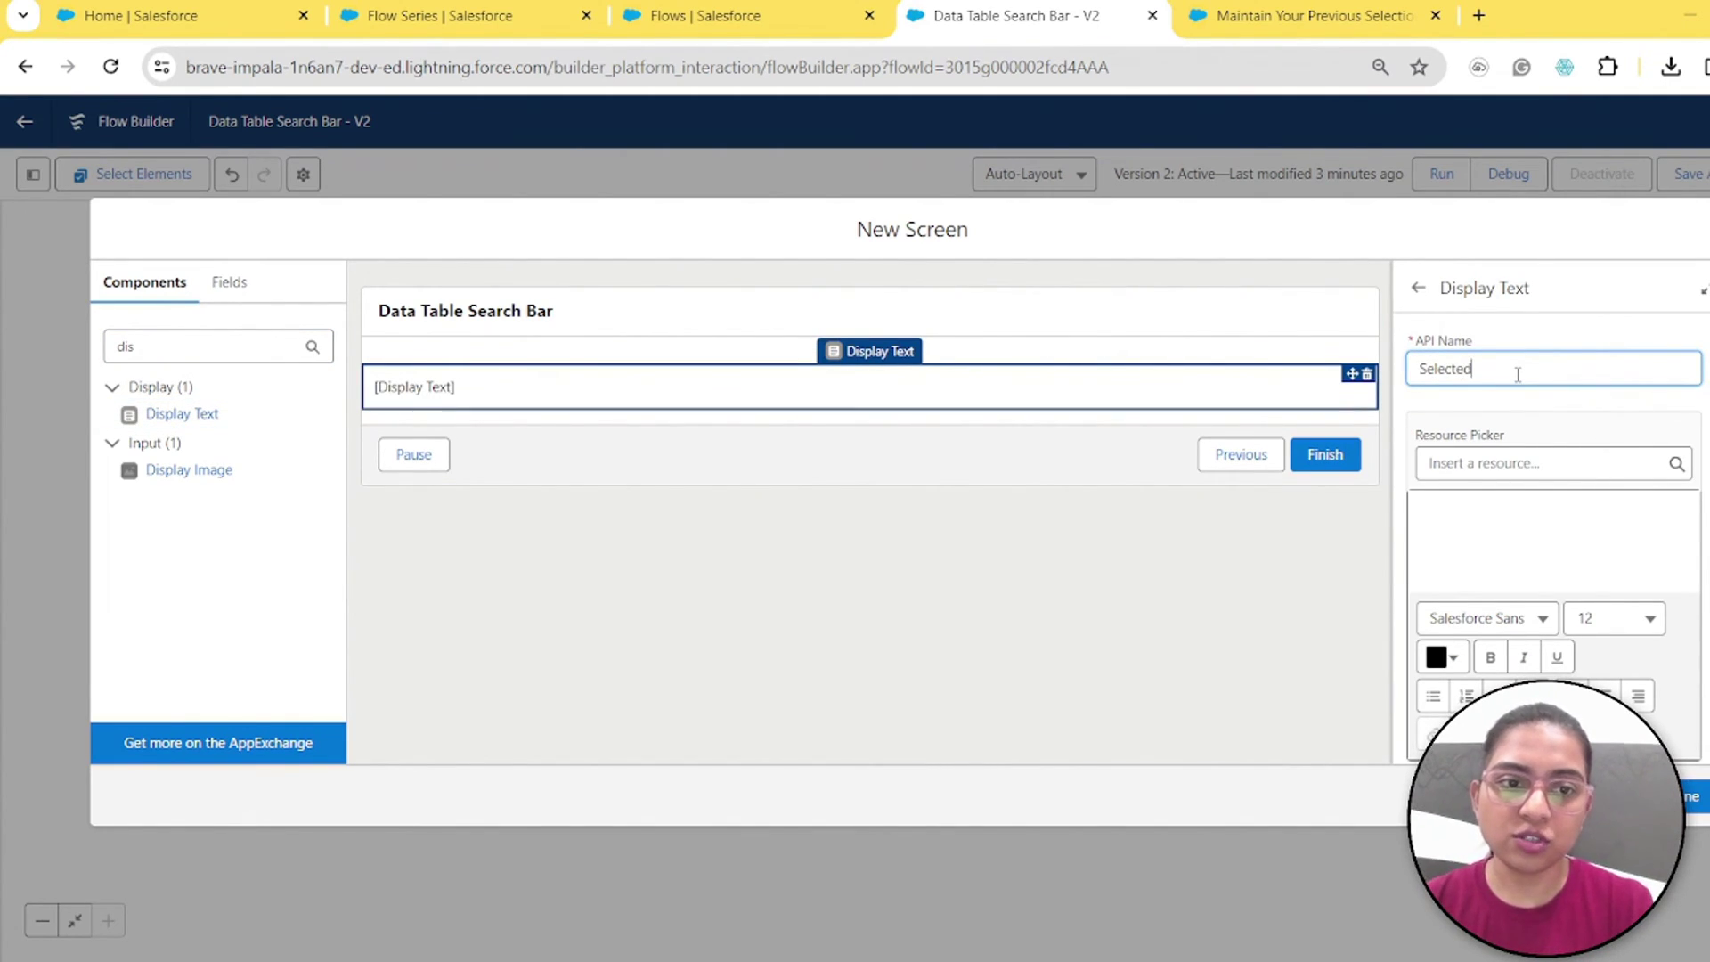
{"action": "type", "text": "Records"}
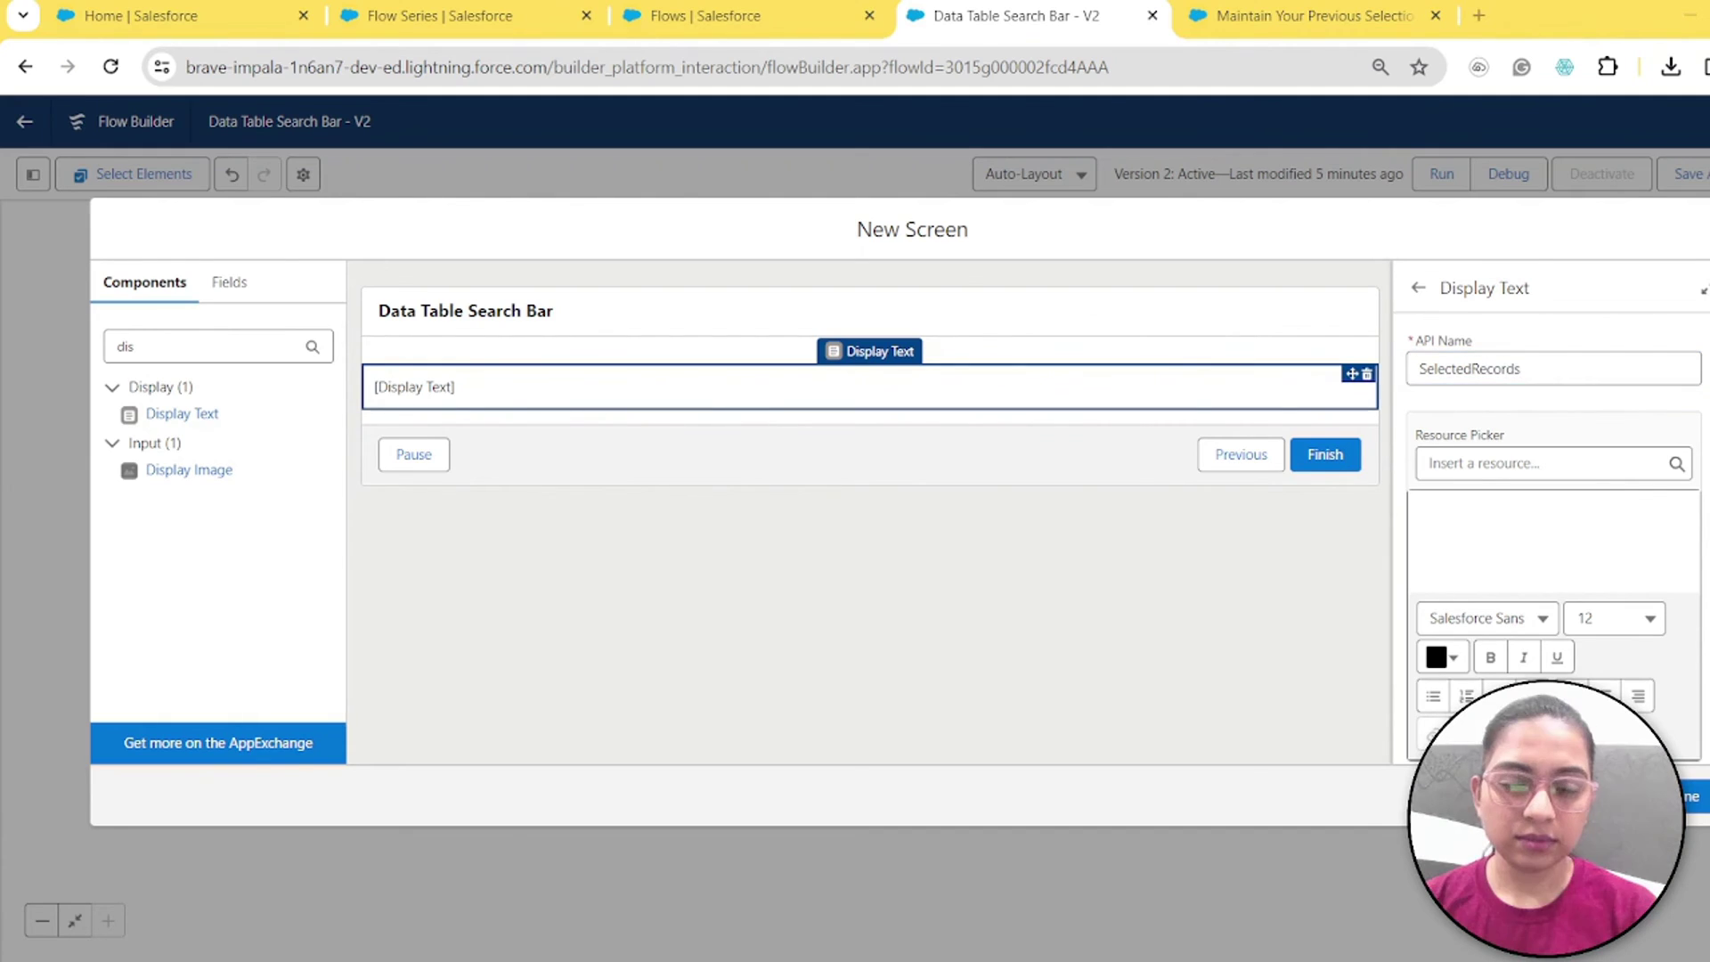
{"action": "key", "text": "Tab"}
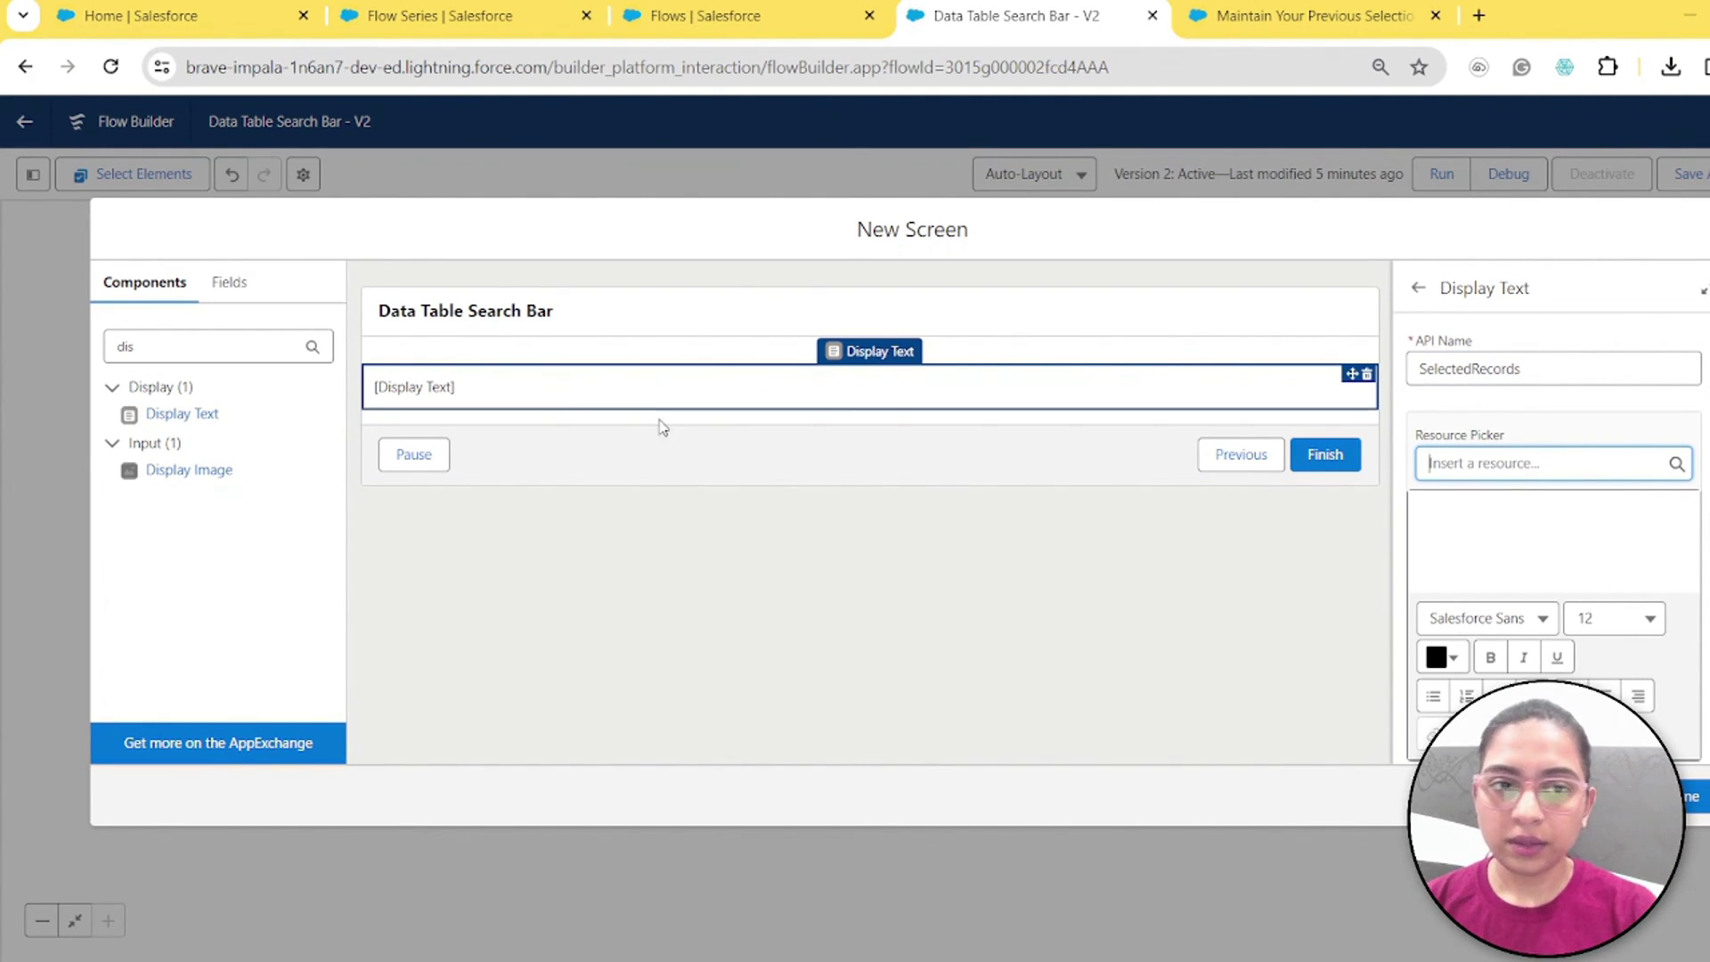
{"action": "left_click", "coordinate": [1568, 463]}
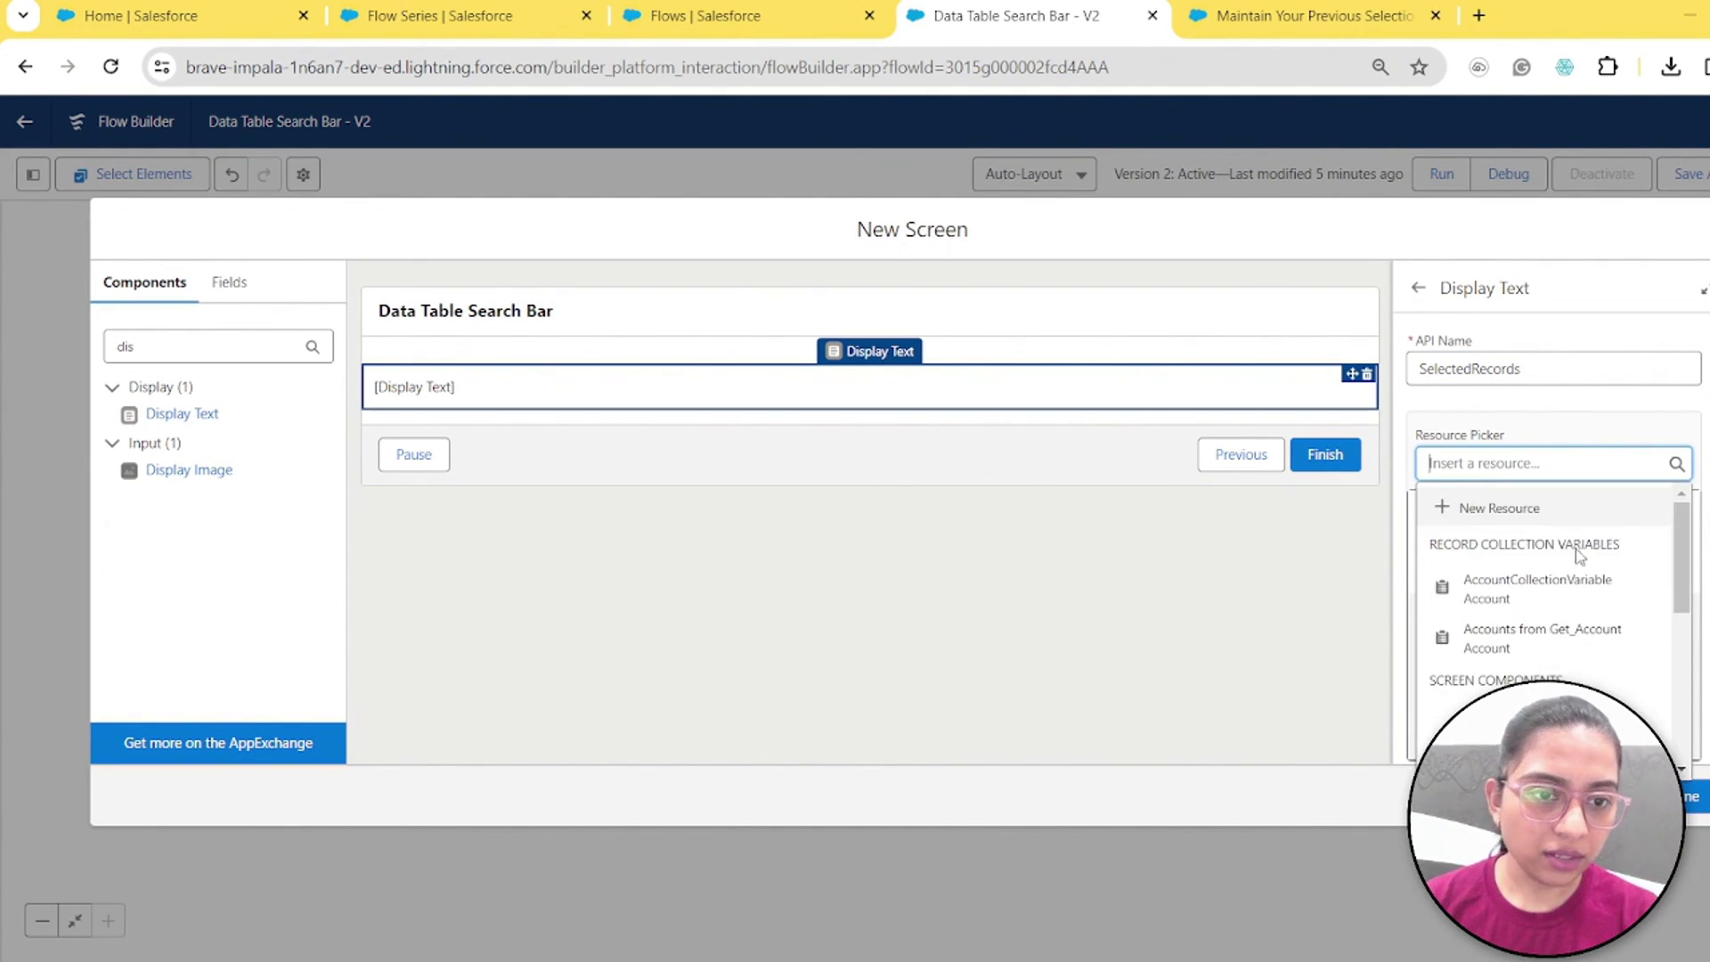
{"action": "left_click", "coordinate": [1510, 590]}
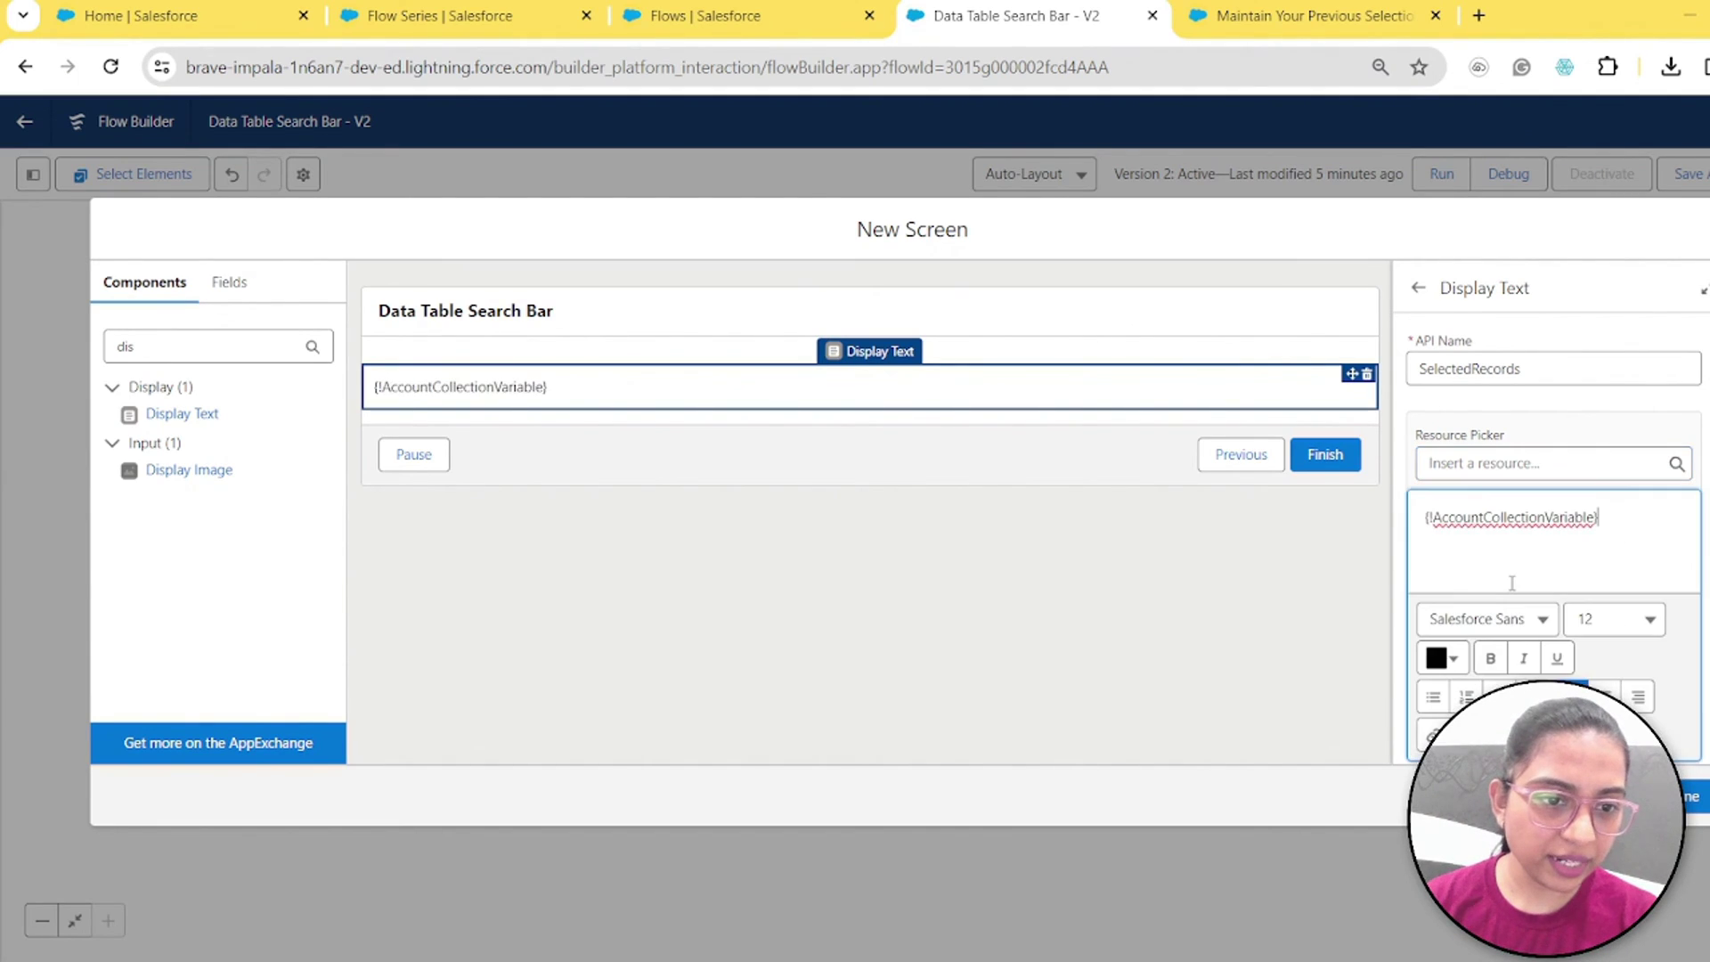
Step: Label the new screen Selected Accounts and let its API name fill in as Selected_Accounts
{"action": "left_click", "coordinate": [1098, 309]}
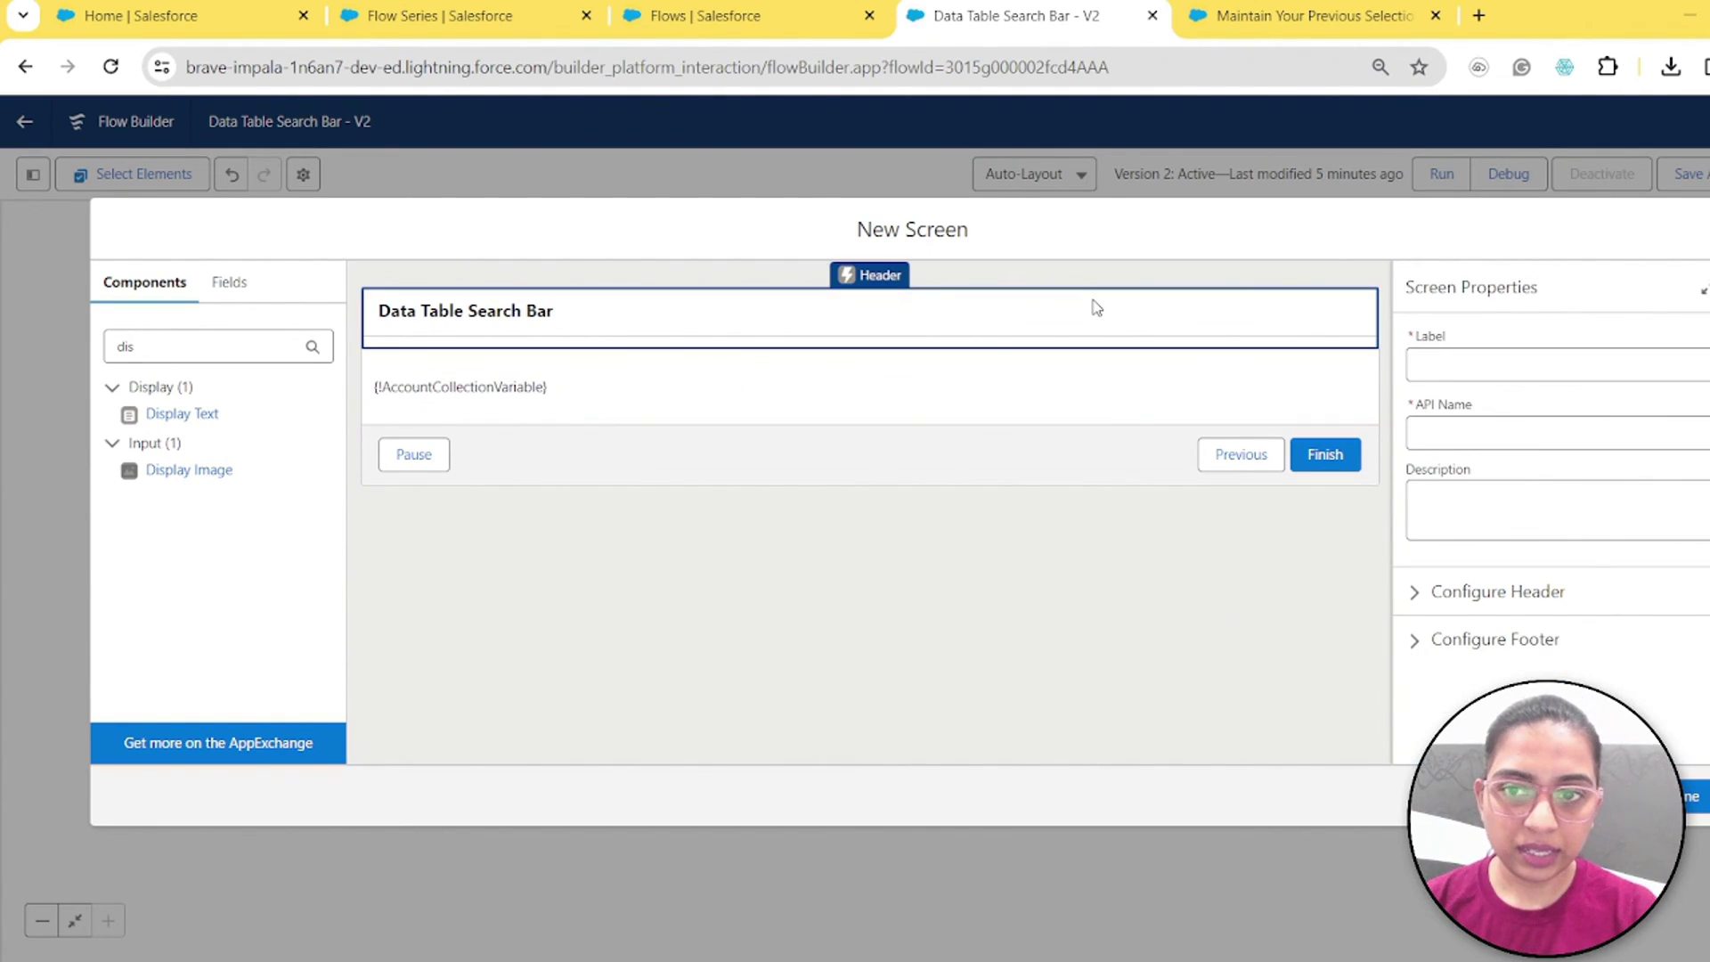
{"action": "left_click", "coordinate": [1542, 367]}
{"action": "type", "text": "Sele"}
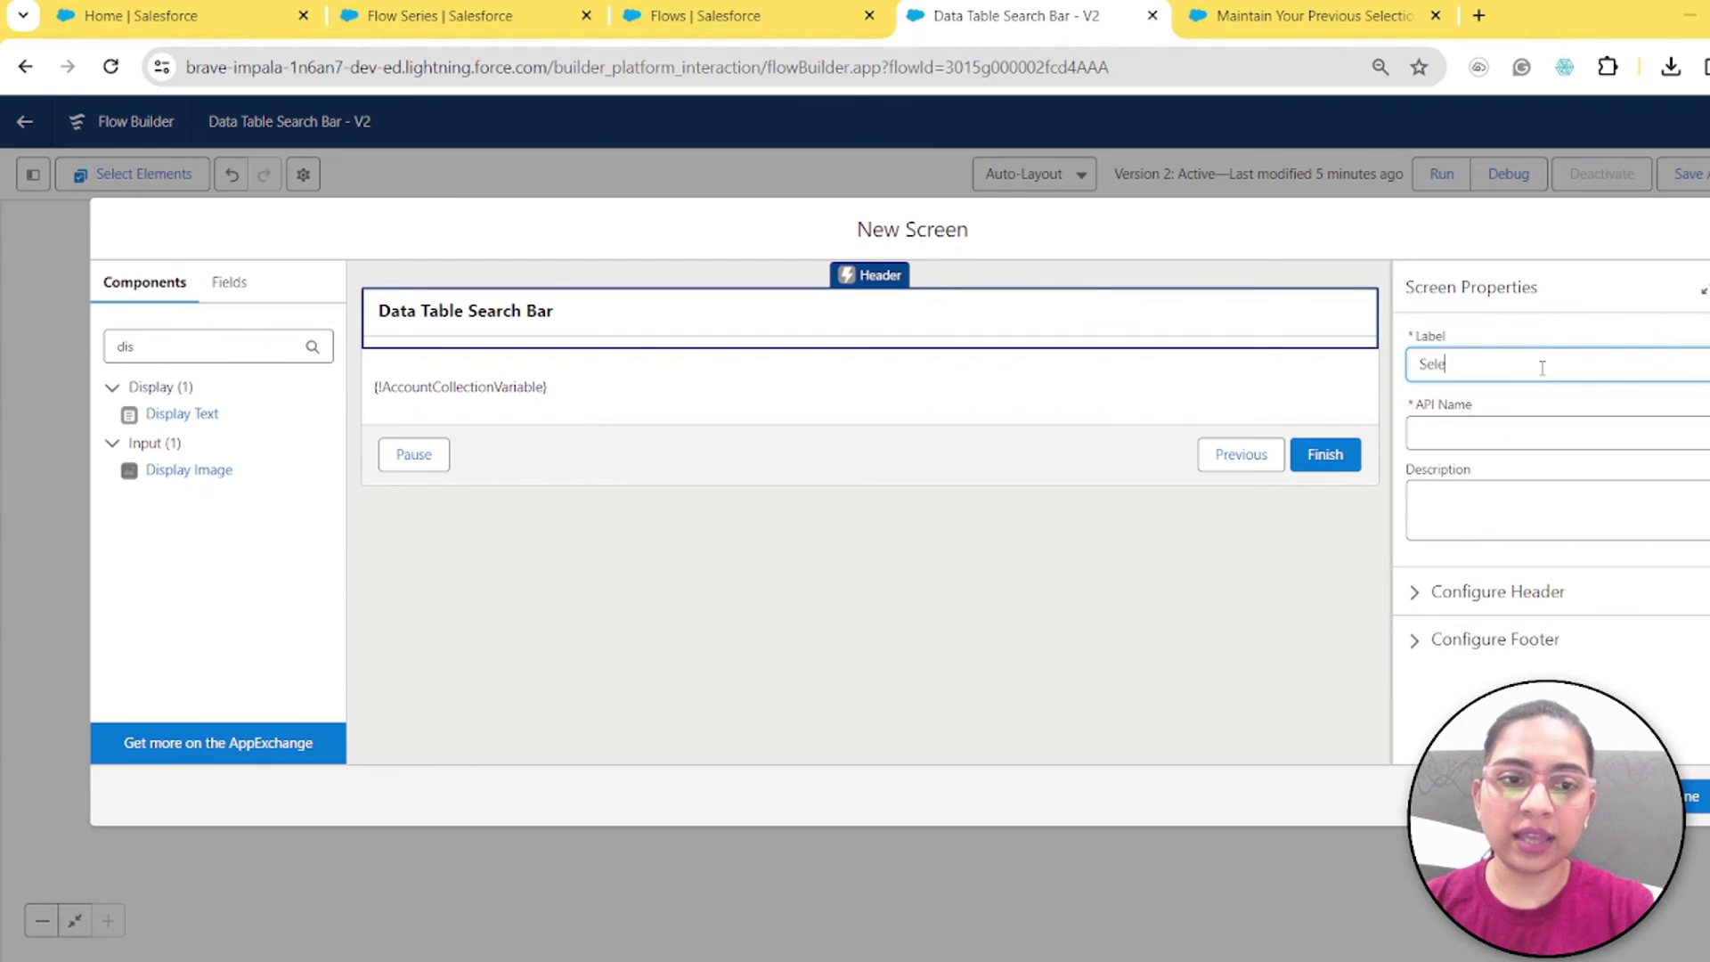
{"action": "type", "text": "cted"}
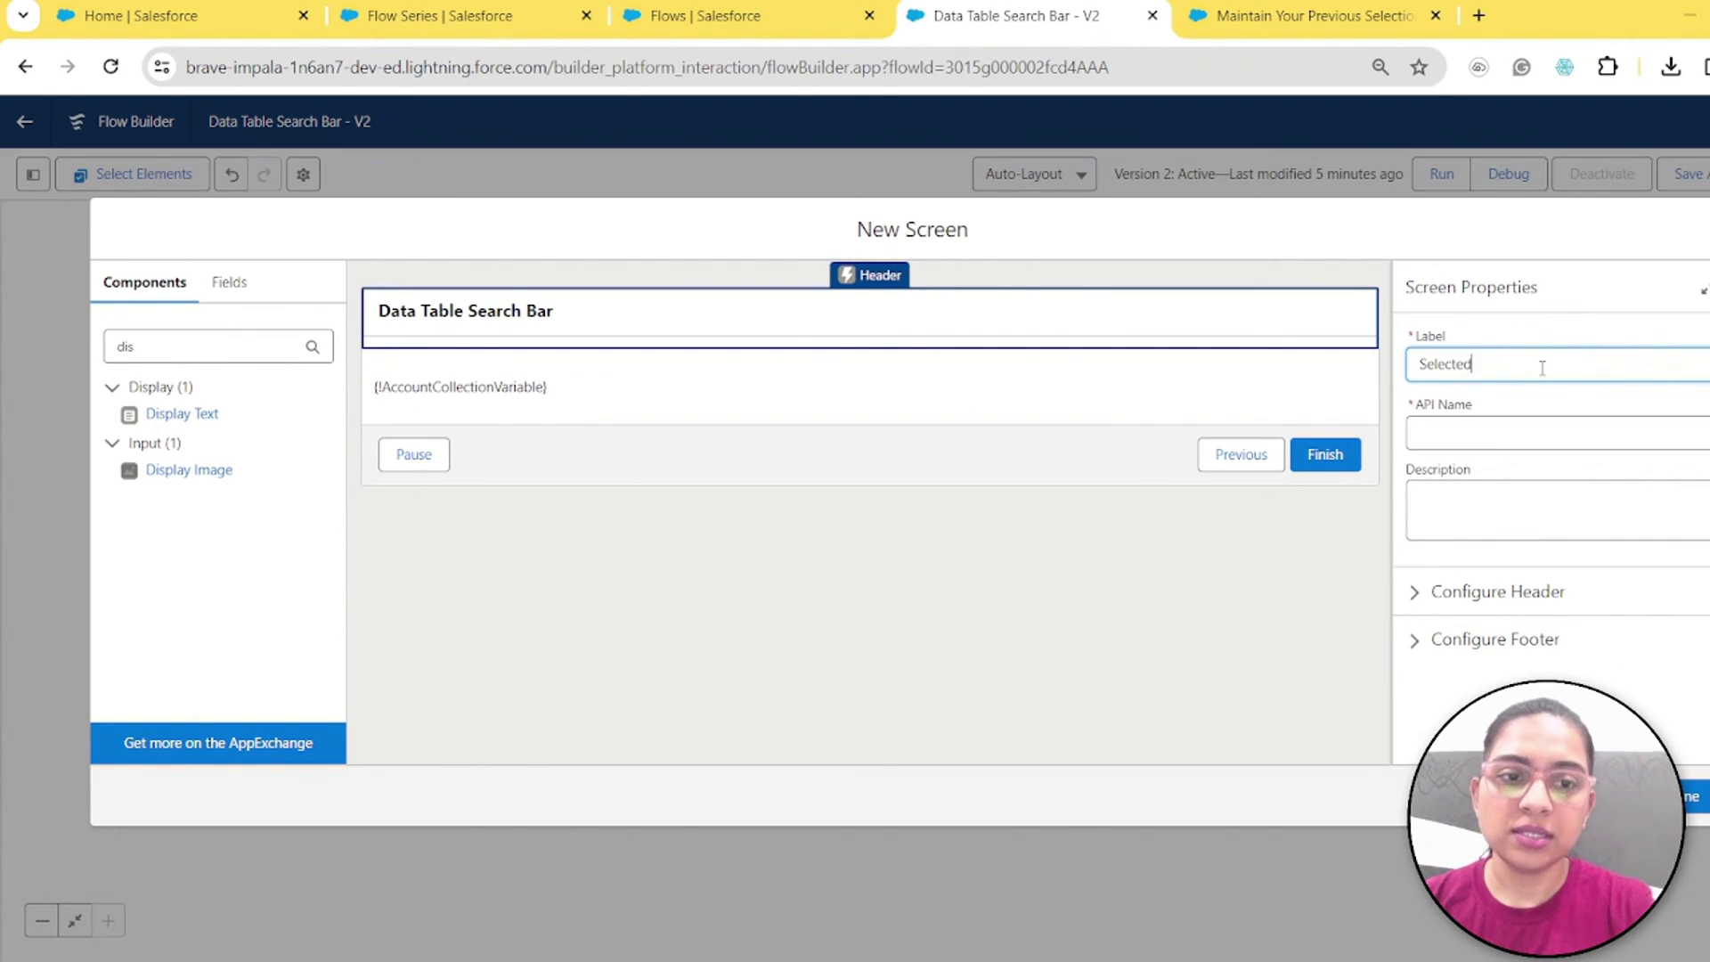
{"action": "type", "text": " Accpo"}
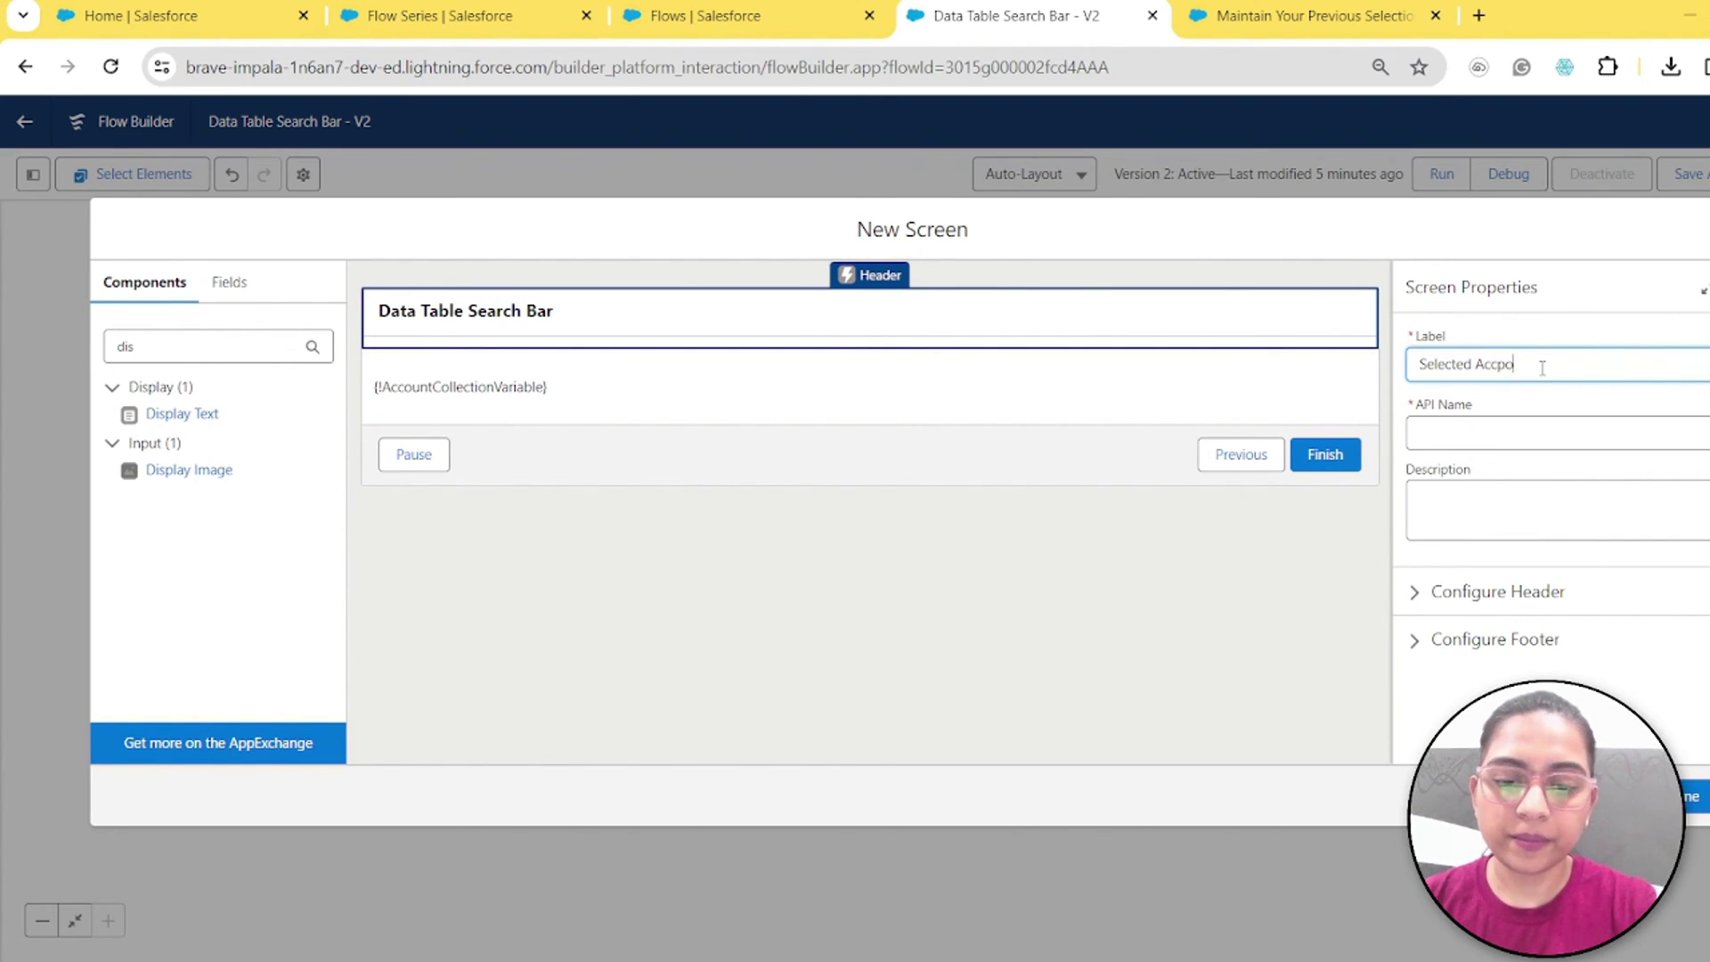
{"action": "type", "text": "unt"}
{"action": "key", "text": "BackSpace"}
{"action": "key", "text": "BackSpace"}
{"action": "key", "text": "BackSpace"}
{"action": "key", "text": "BackSpace"}
{"action": "key", "text": "BackSpace"}
{"action": "type", "text": "ou"}
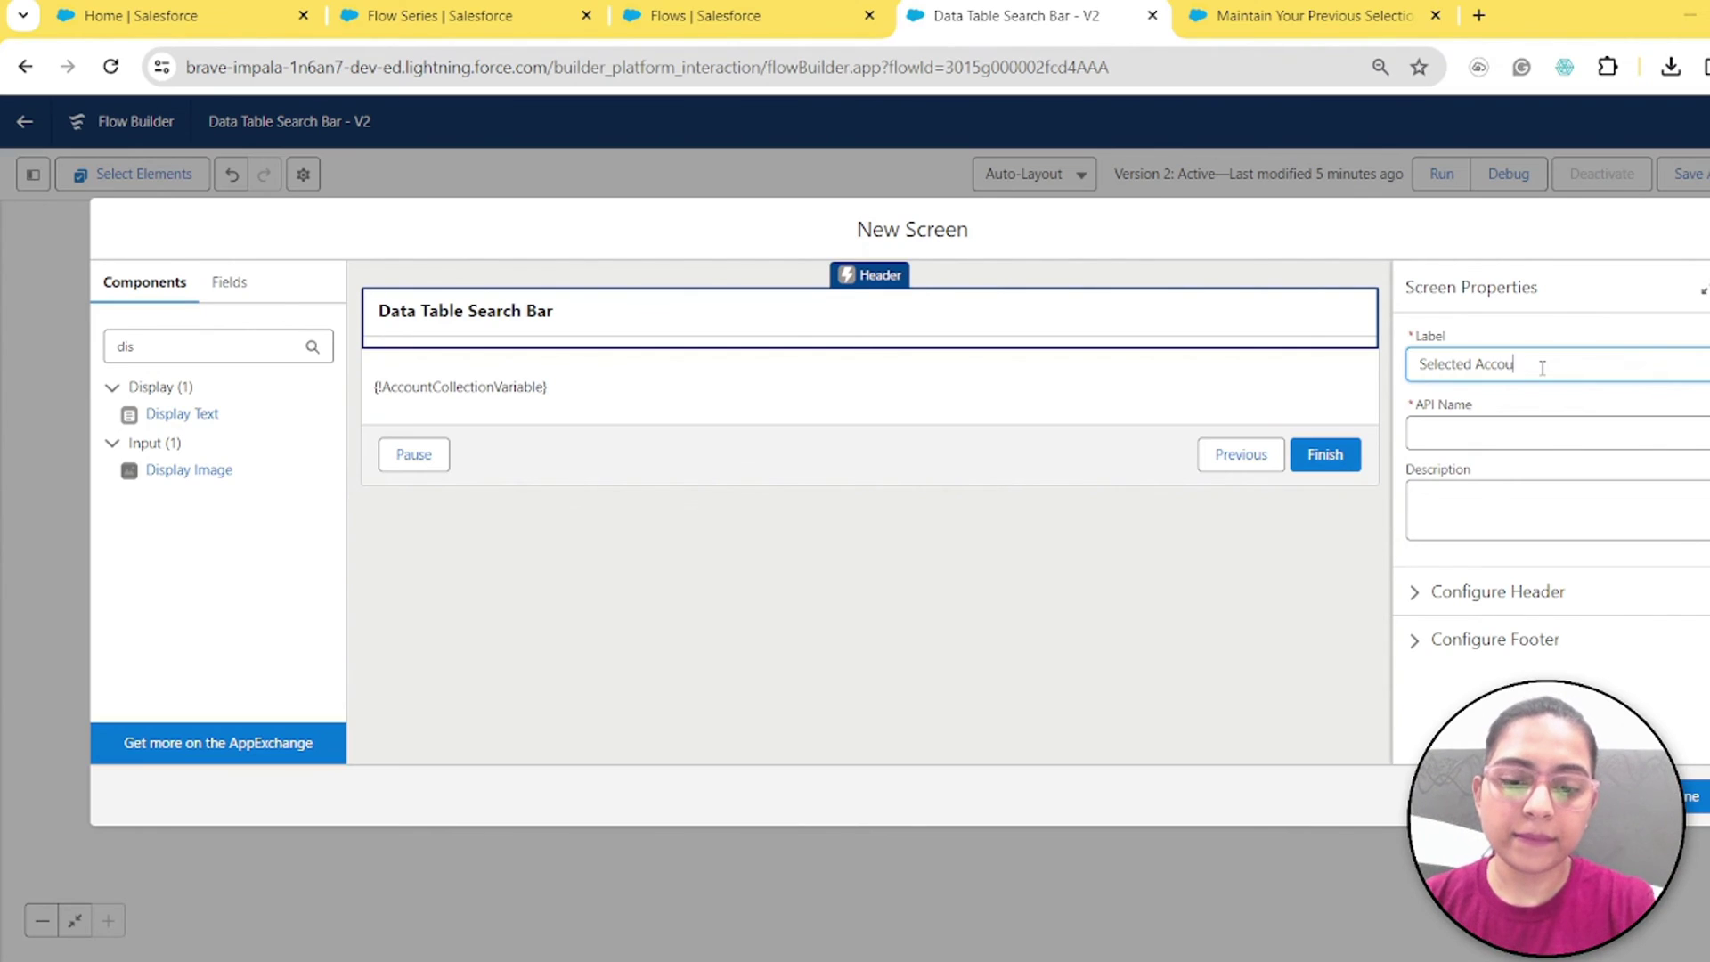
{"action": "type", "text": "nts"}
{"action": "key", "text": "Tab"}
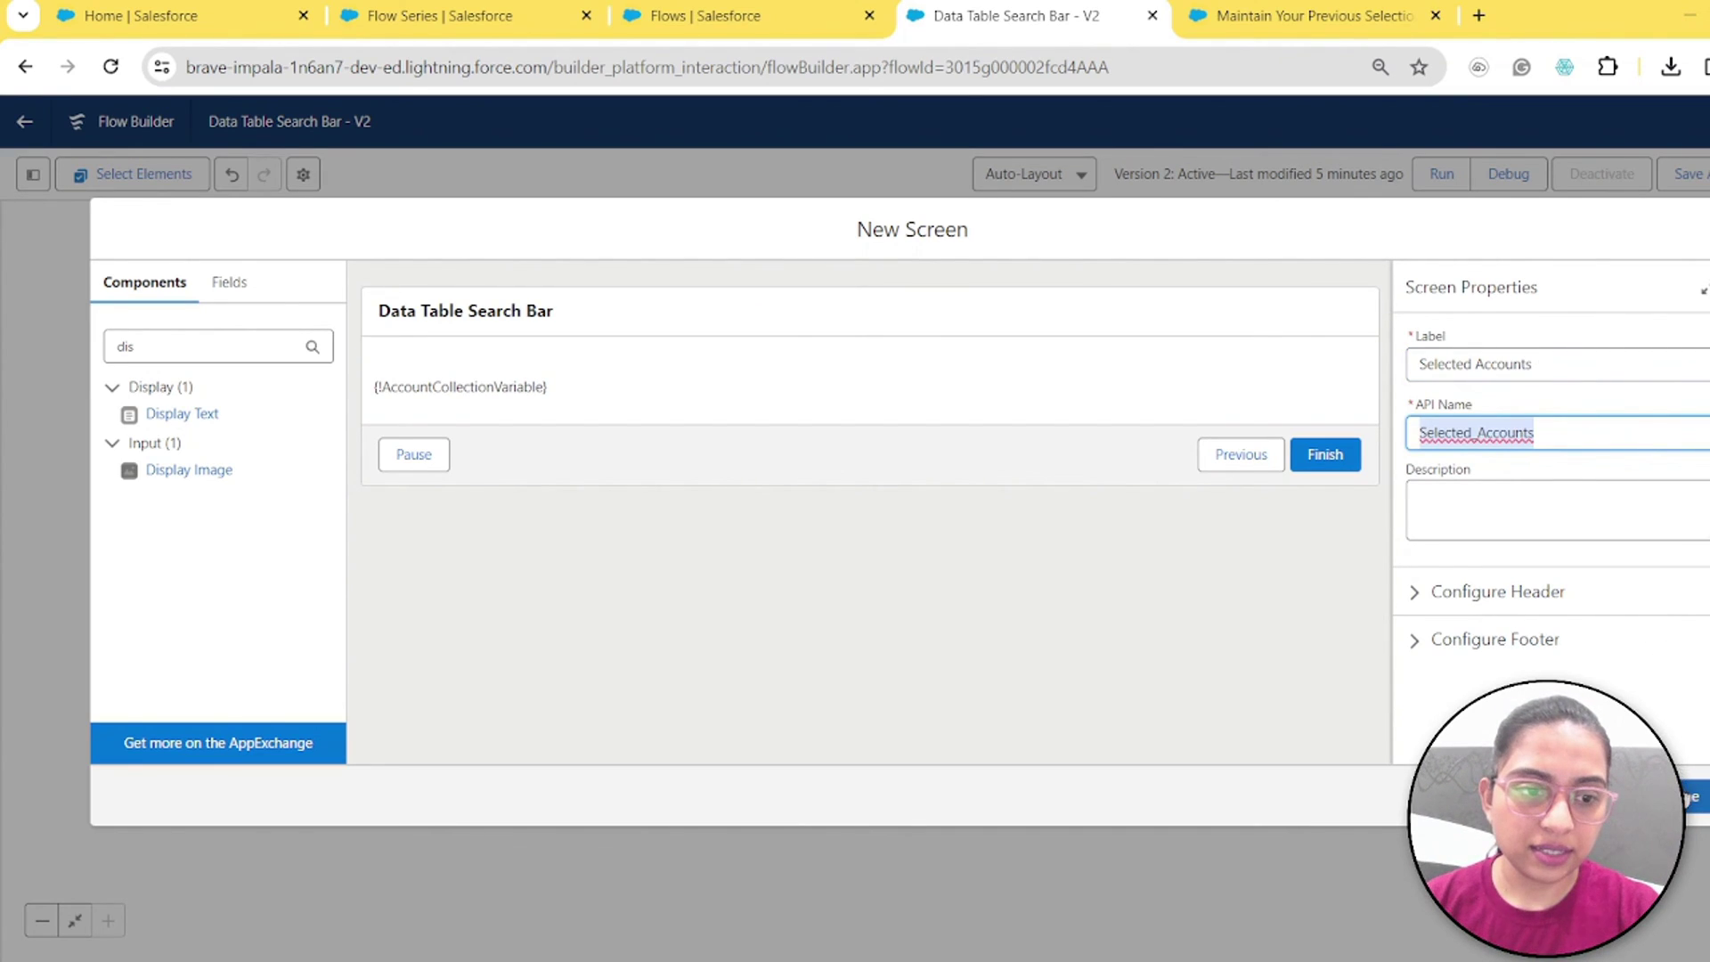
Step: Finish the Selected Accounts screen, then save the flow as a new version and activate it
{"action": "left_click", "coordinate": [1688, 797]}
{"action": "left_click", "coordinate": [1686, 174]}
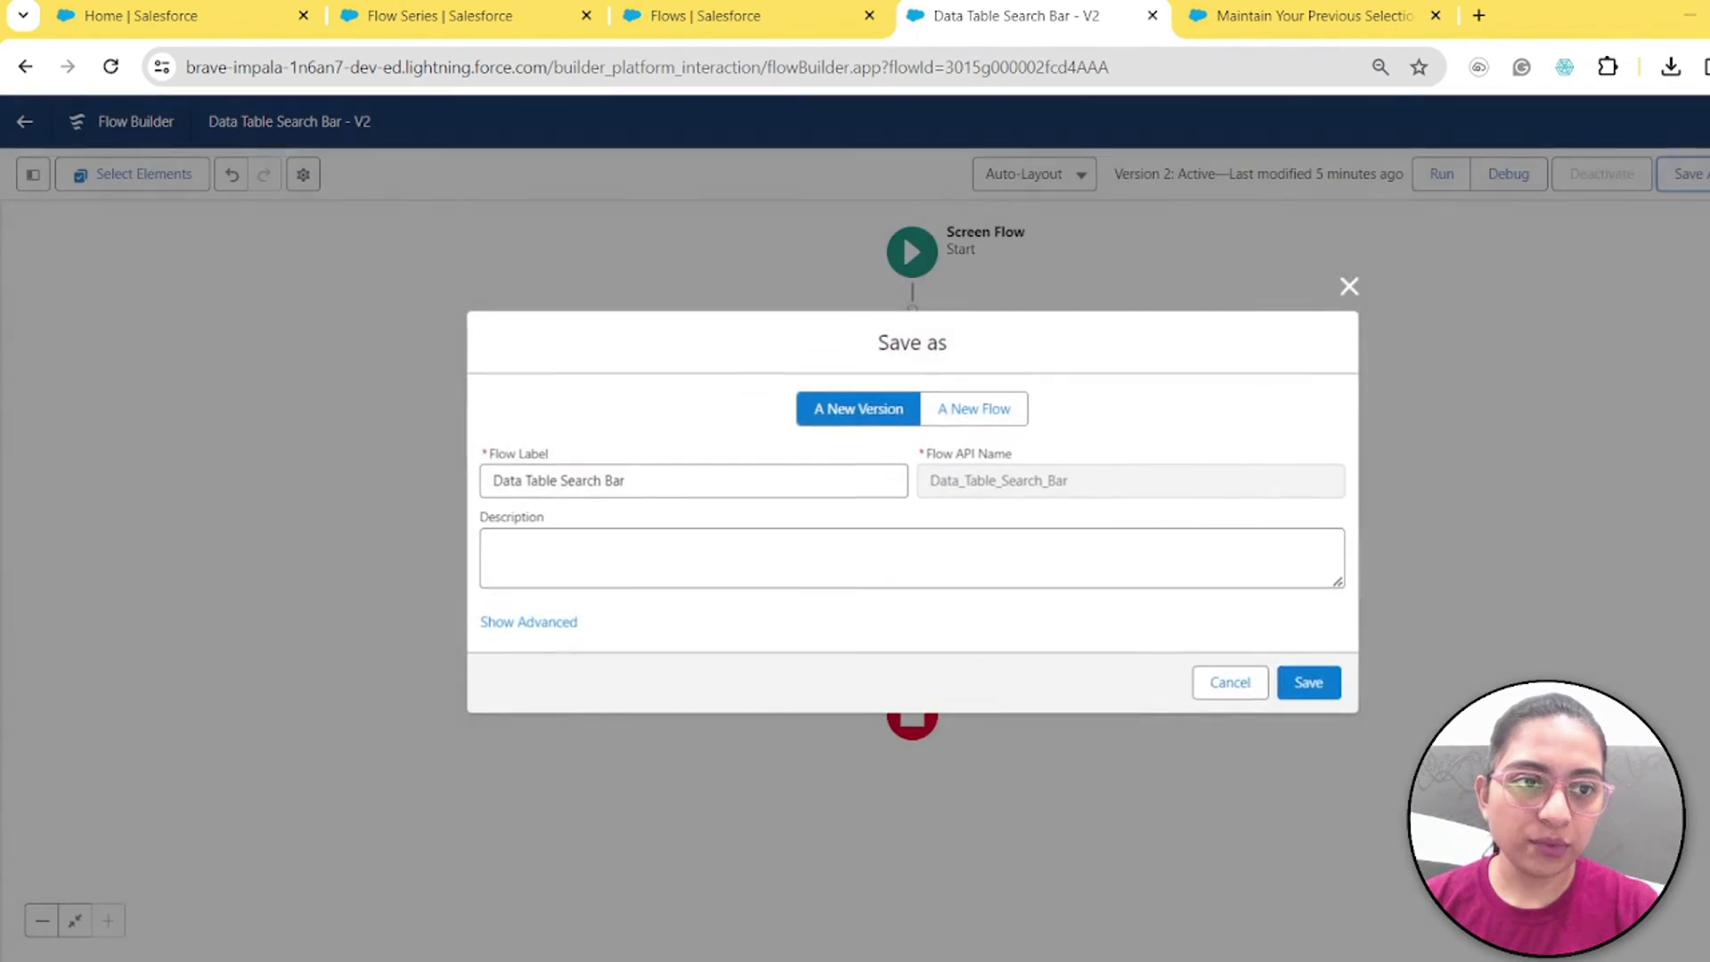
{"action": "left_click", "coordinate": [1309, 683]}
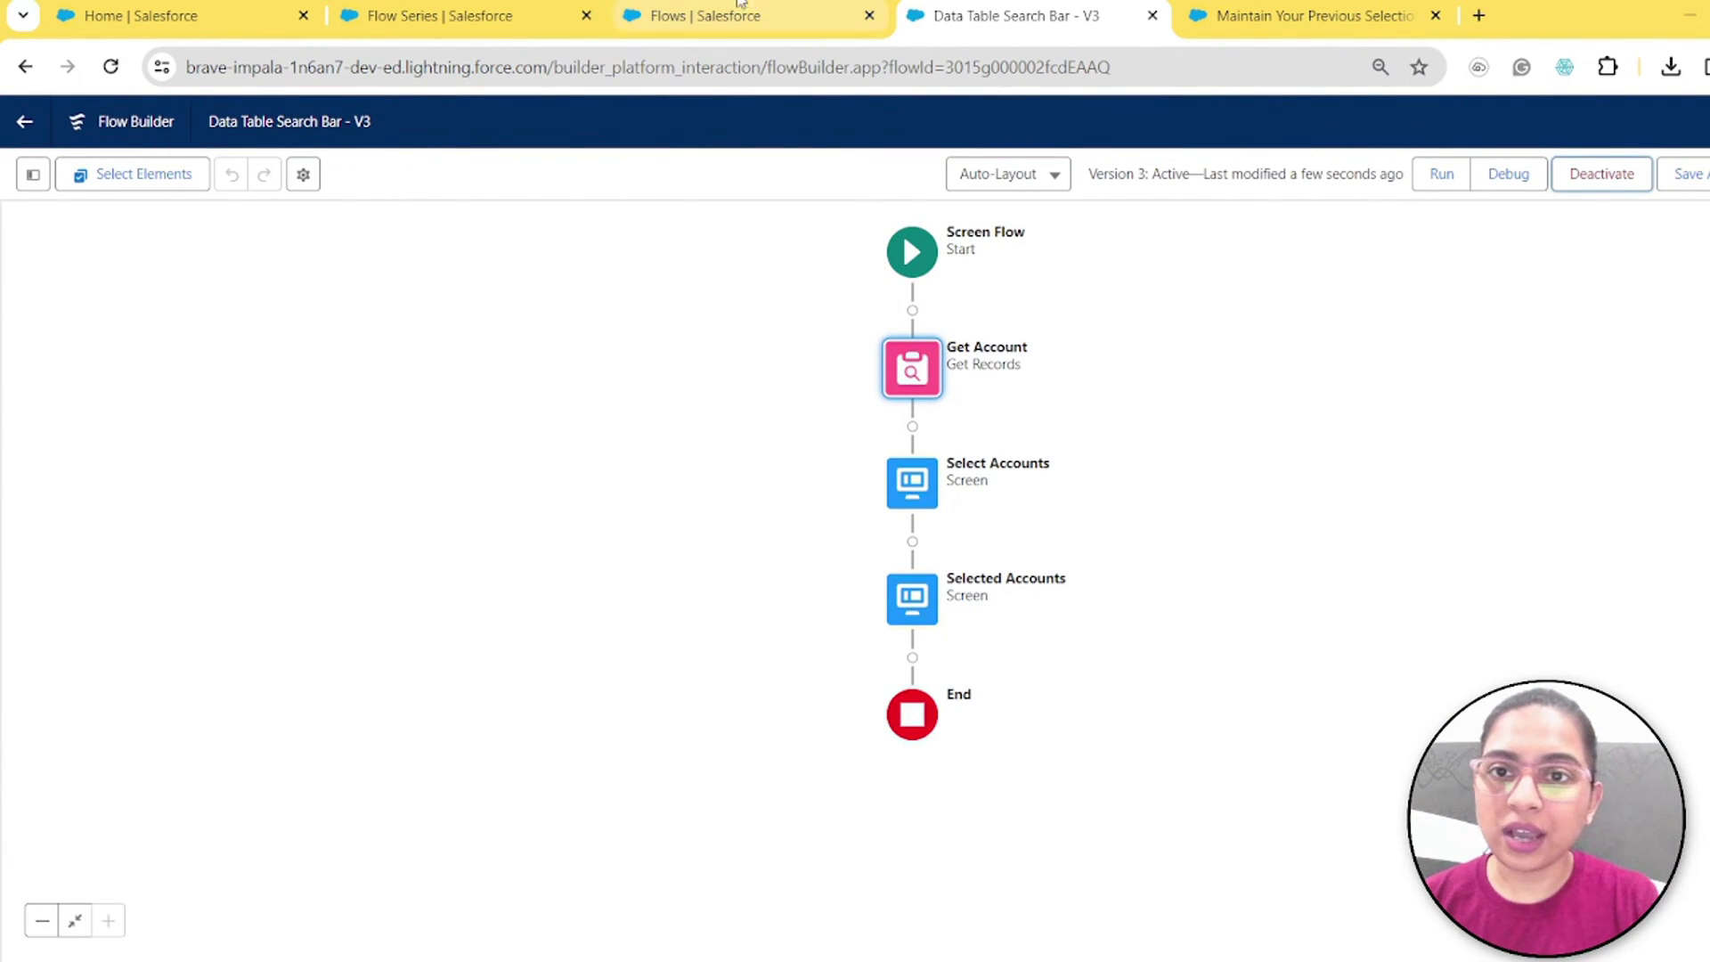
Step: Switch to the Flow Series page and reload it to run the newly saved flow version
{"action": "left_click", "coordinate": [191, 15]}
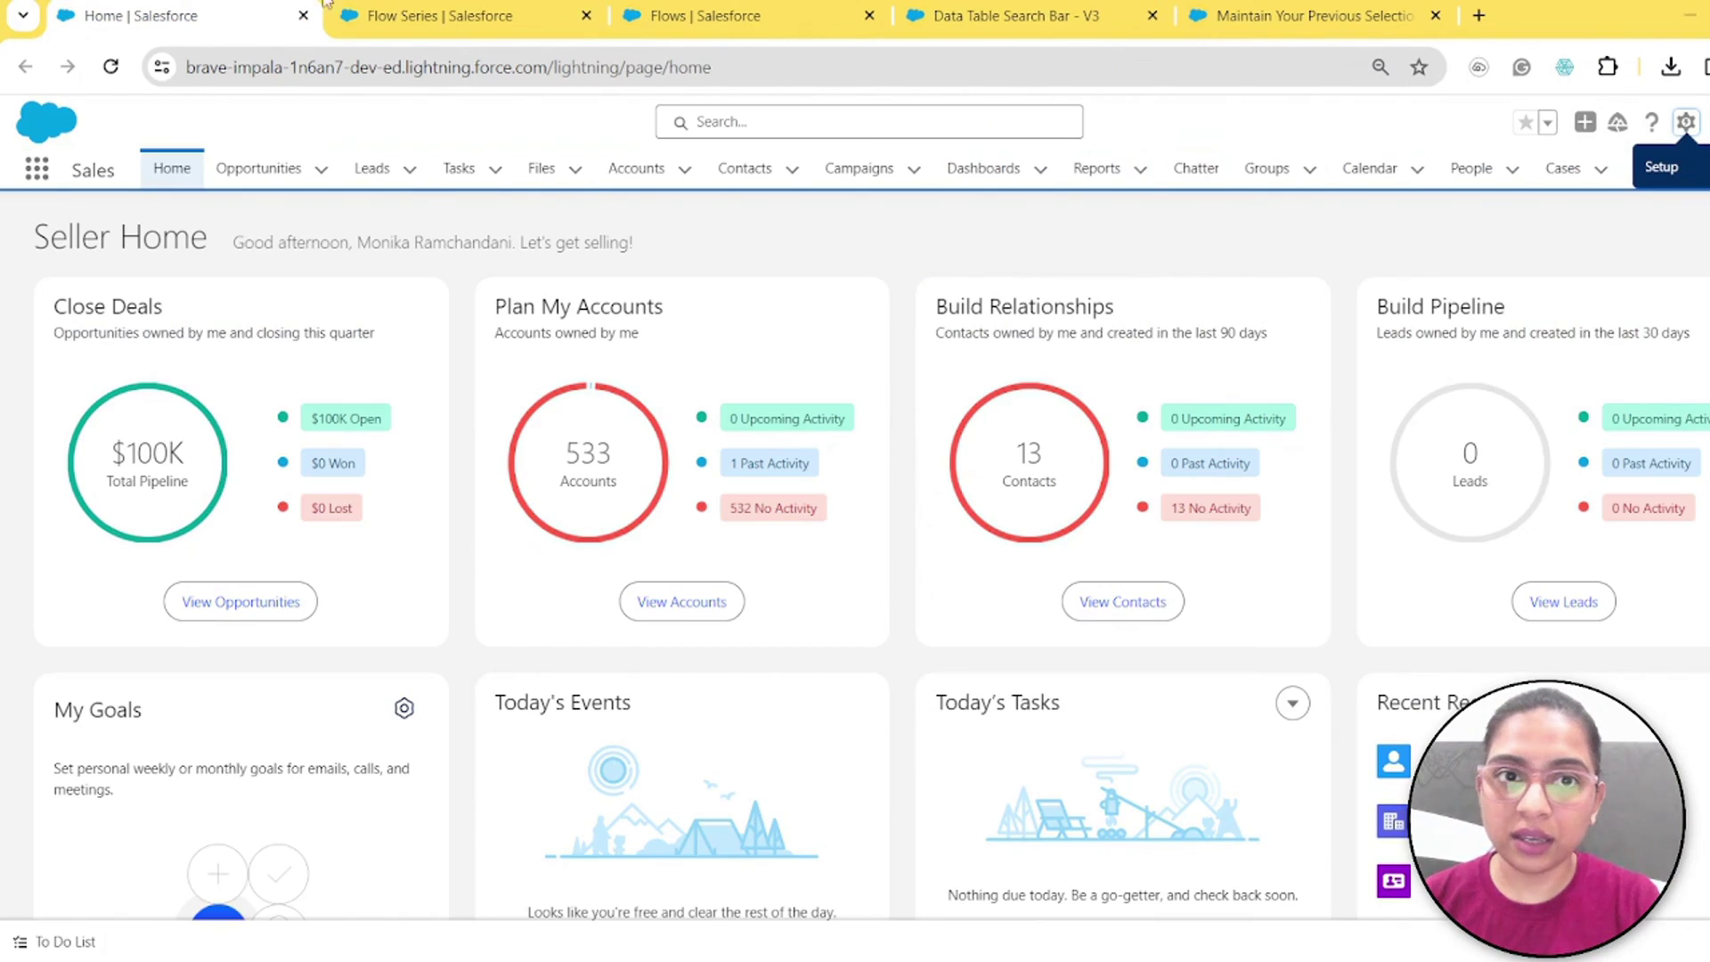
{"action": "left_click", "coordinate": [794, 26]}
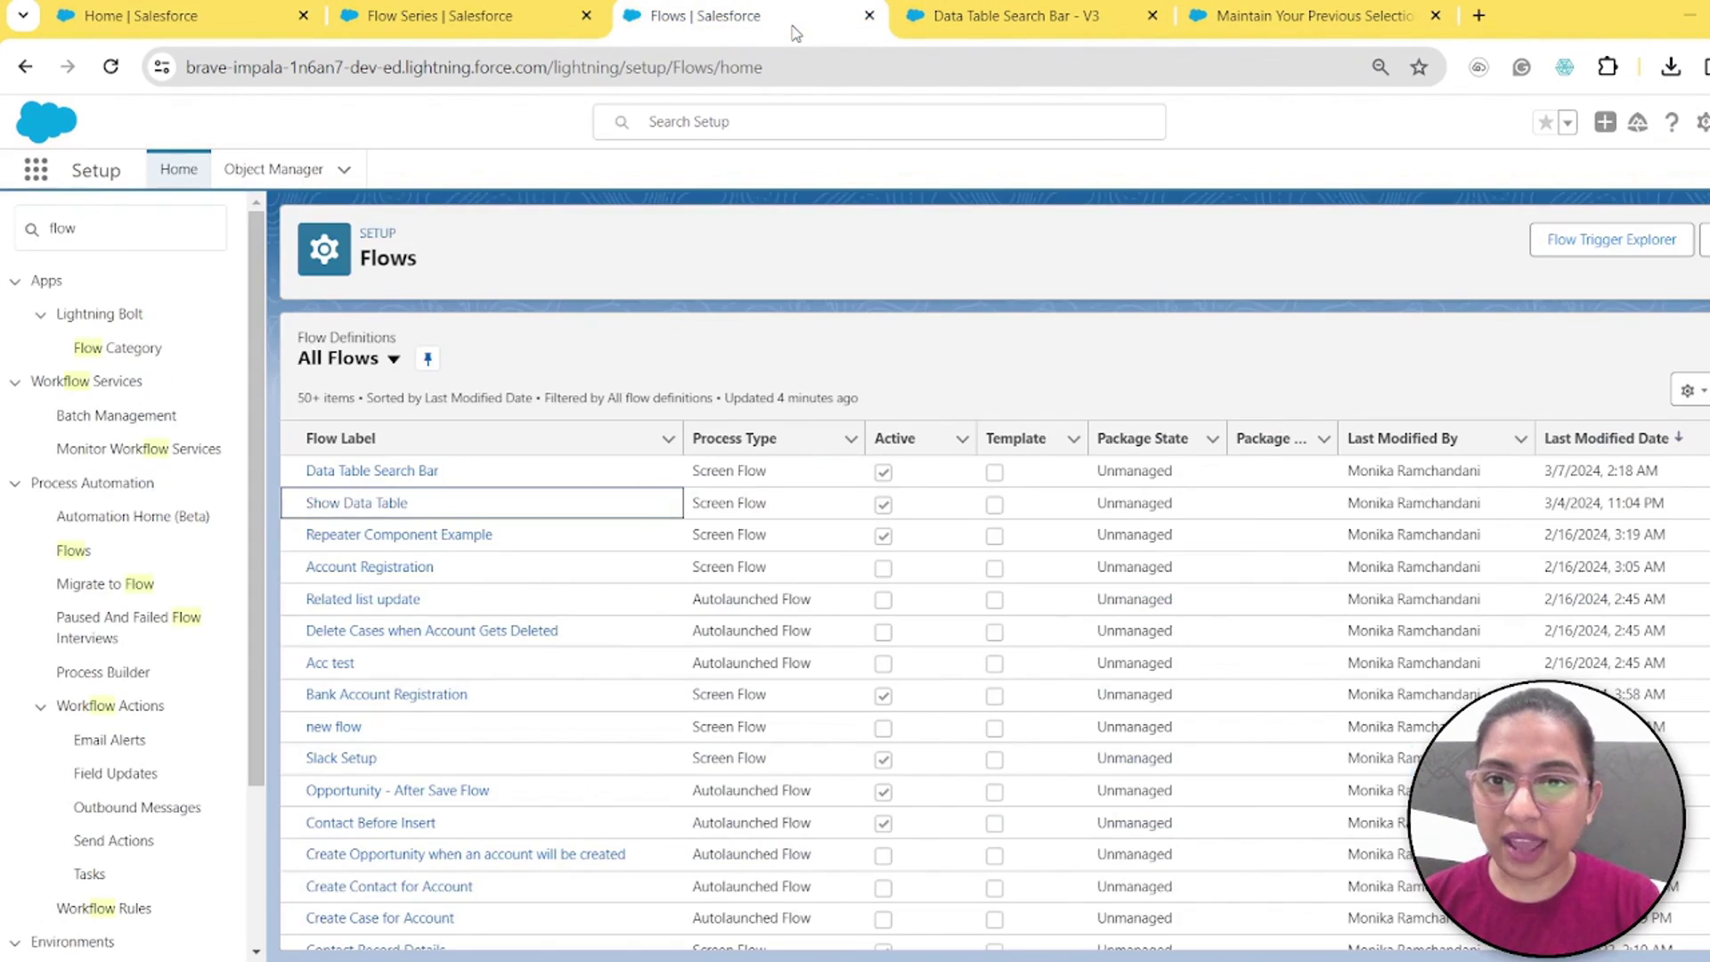
{"action": "left_click", "coordinate": [462, 19]}
{"action": "left_click", "coordinate": [781, 64]}
{"action": "key", "text": "Return"}
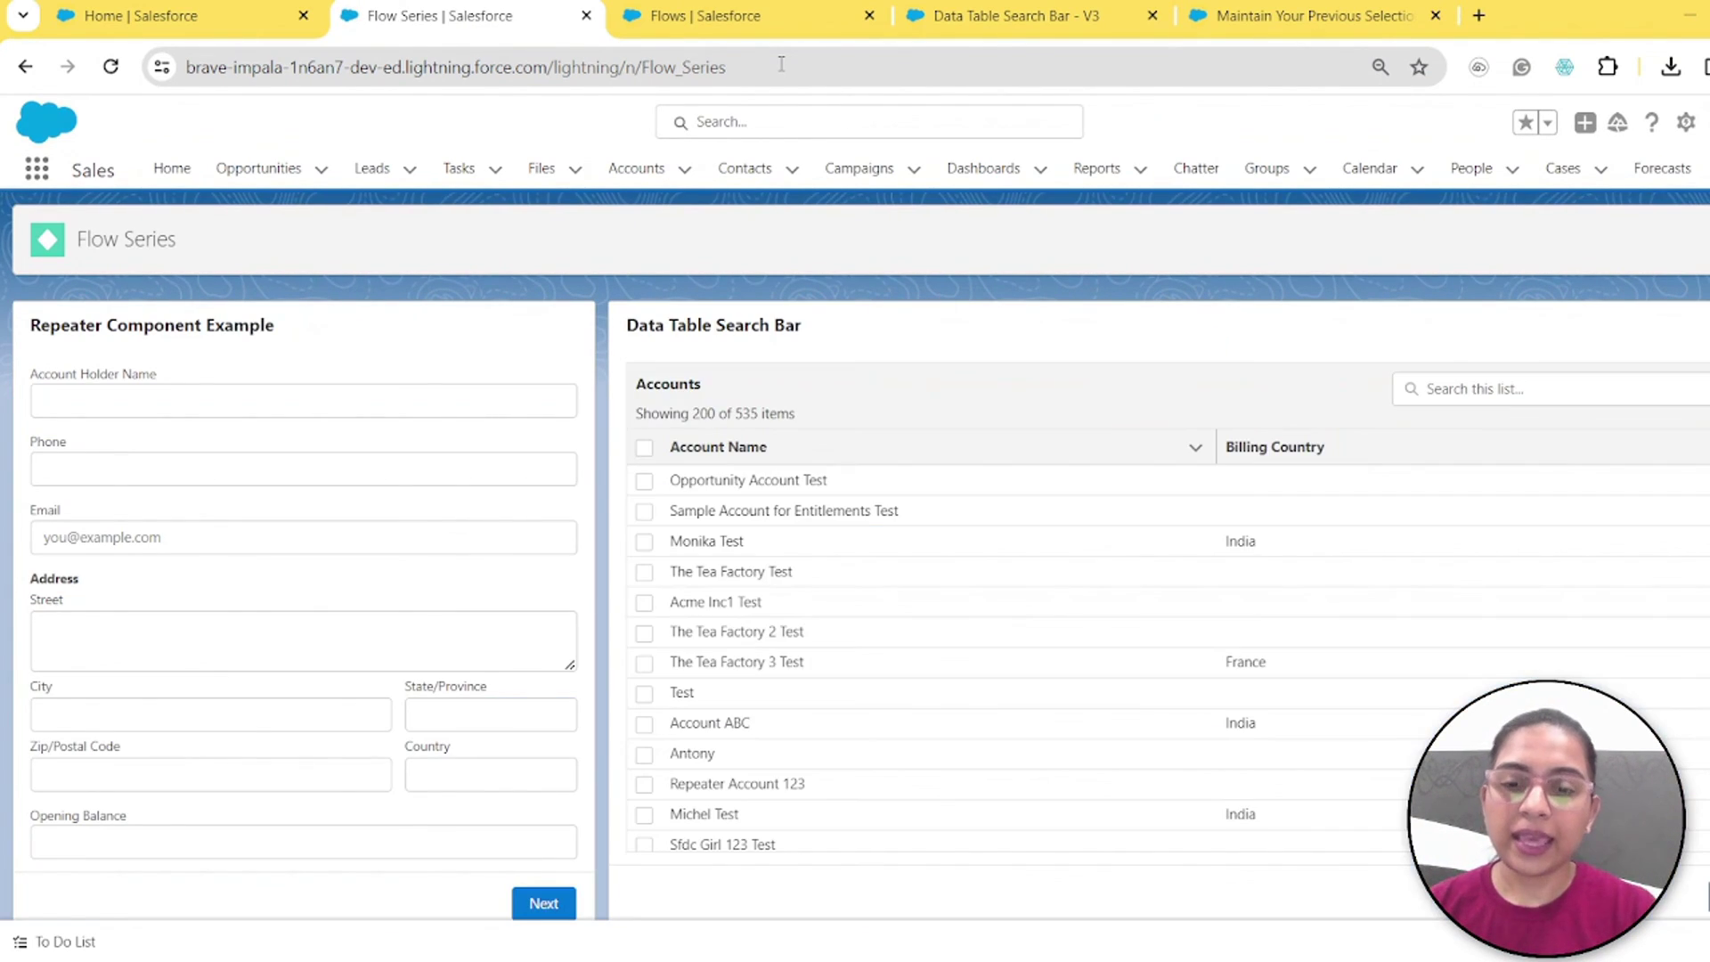
Step: Select Opportunity Account Test, search the list for tea, select The Tea Factory Test and The Tea Factory 2 Test, and advance to the second screen
{"action": "left_click", "coordinate": [645, 482]}
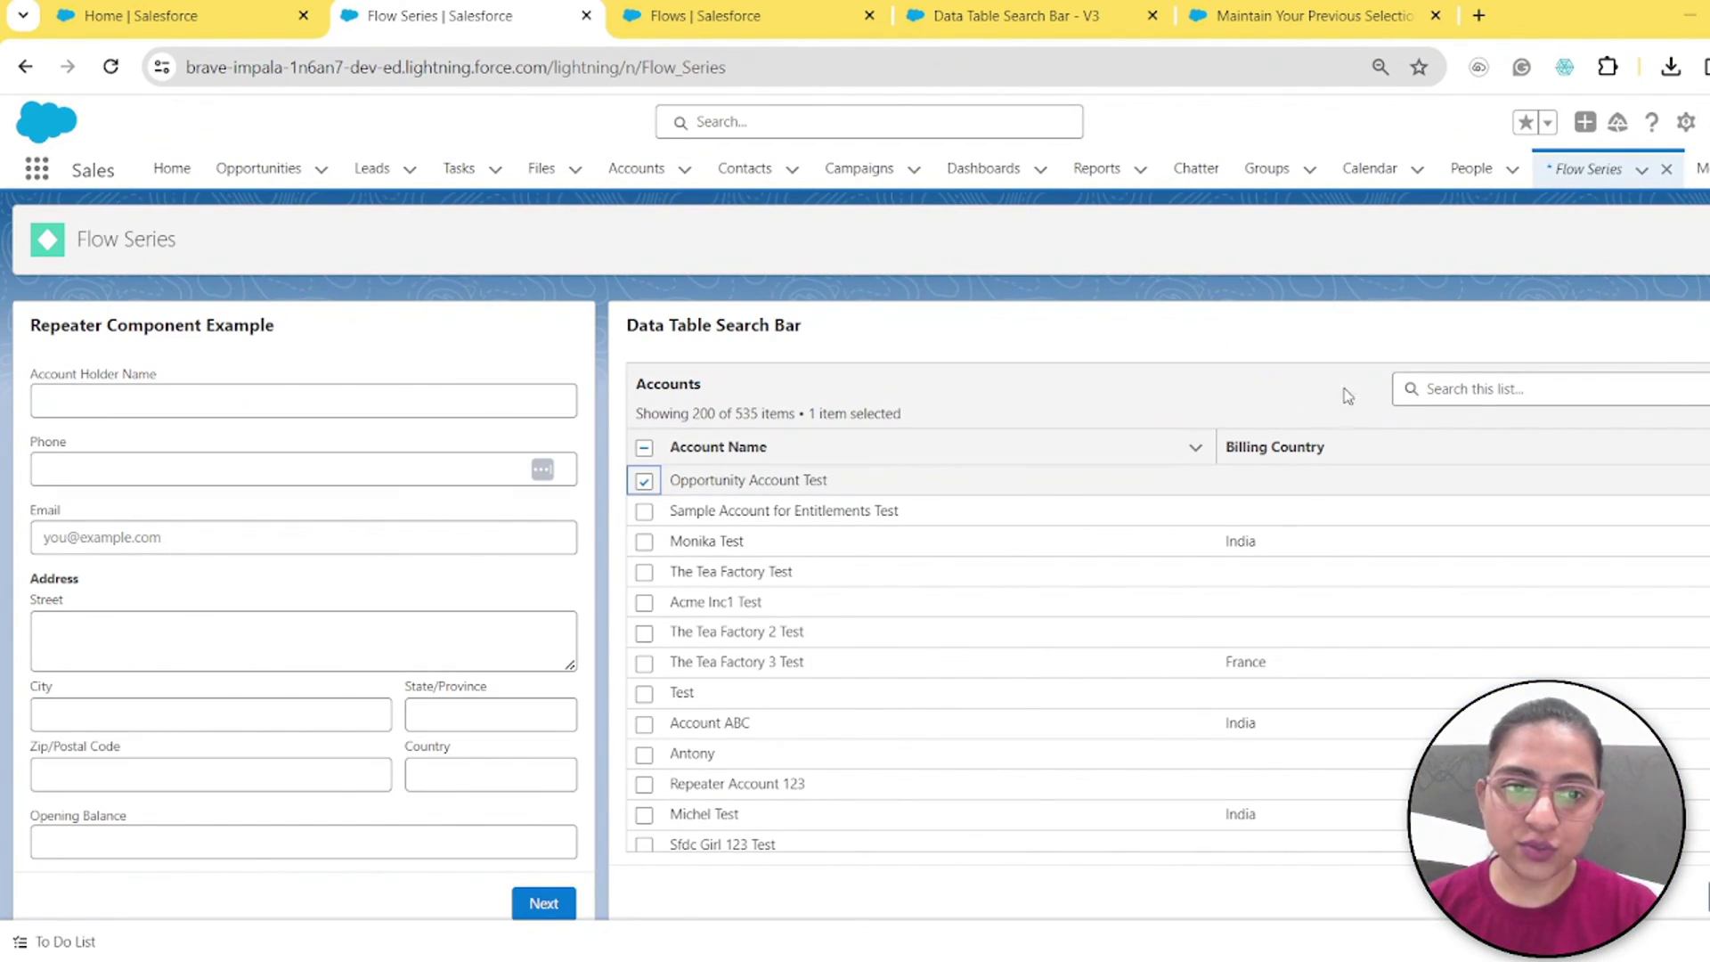
{"action": "left_click", "coordinate": [1491, 392]}
{"action": "type", "text": "tea"}
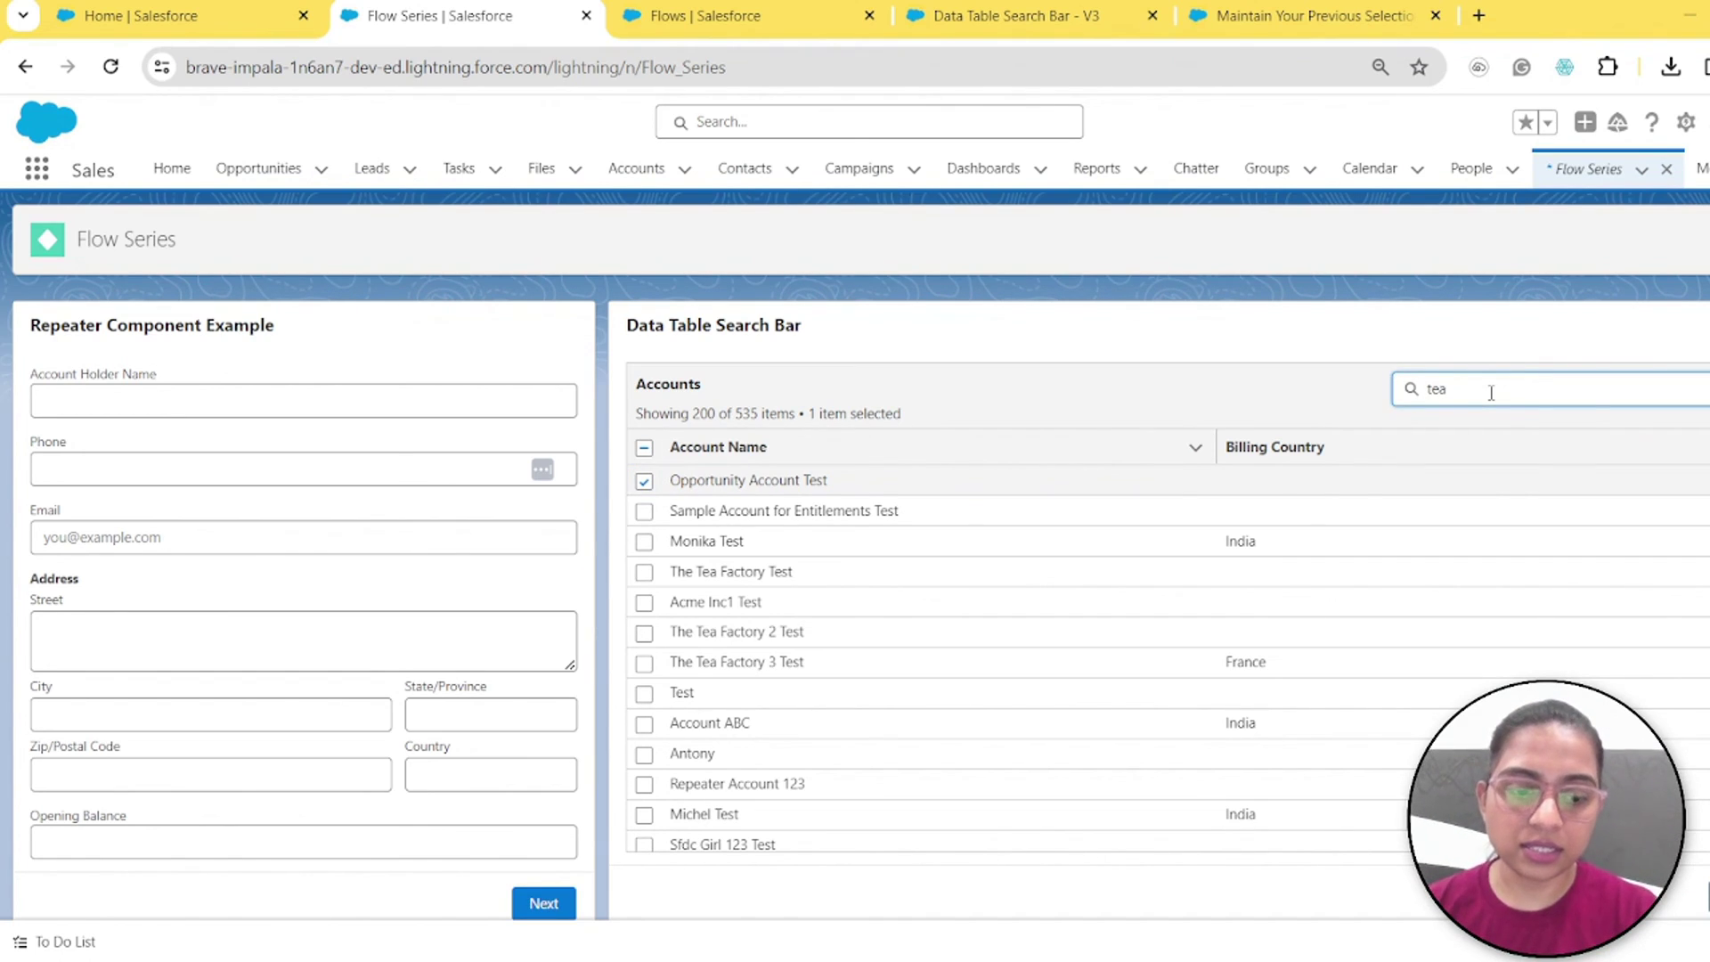
{"action": "left_click", "coordinate": [644, 481]}
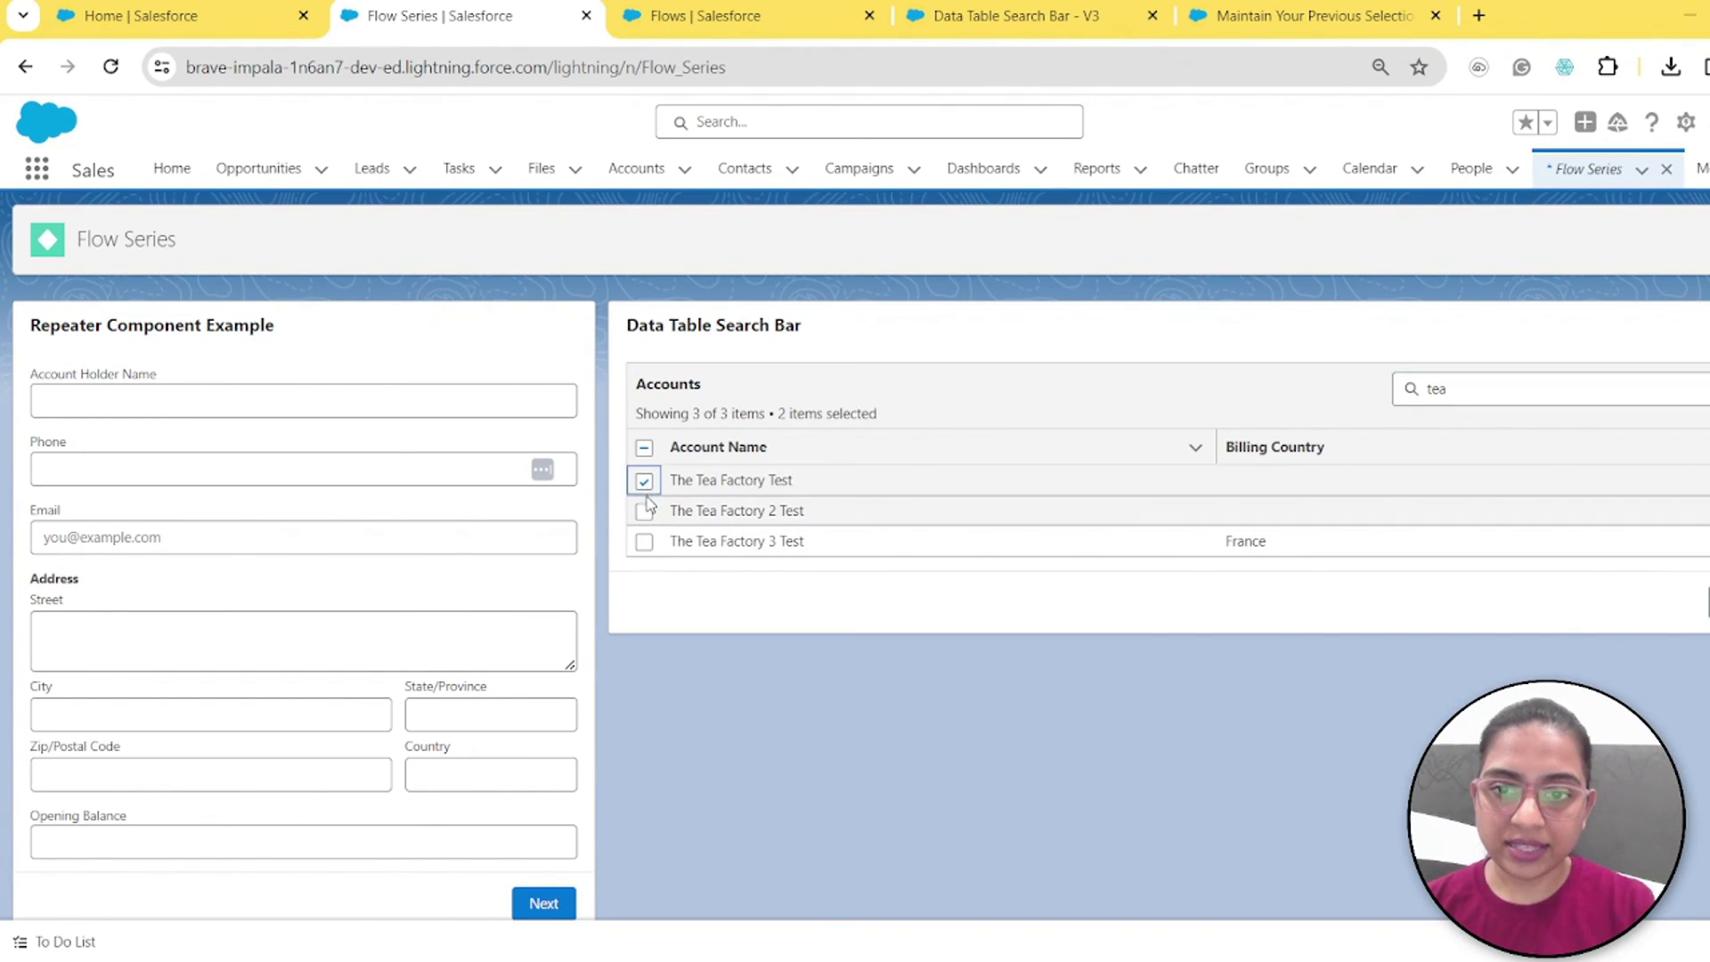
{"action": "left_click", "coordinate": [644, 511]}
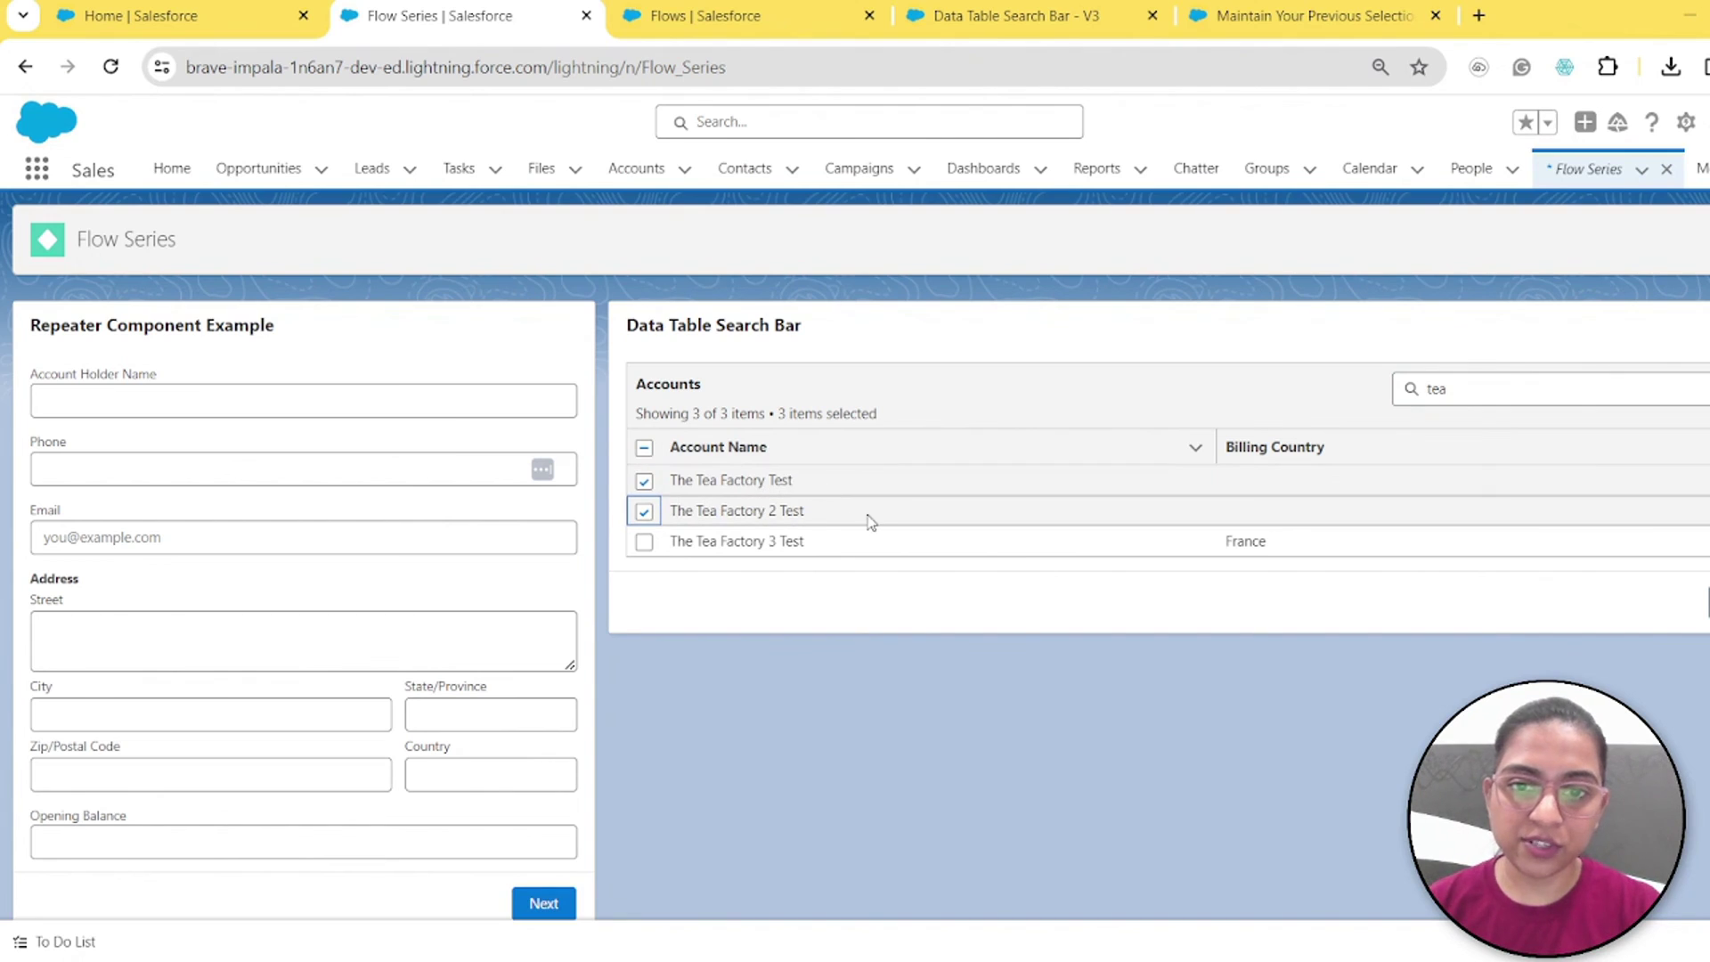
{"action": "left_click", "coordinate": [1708, 602]}
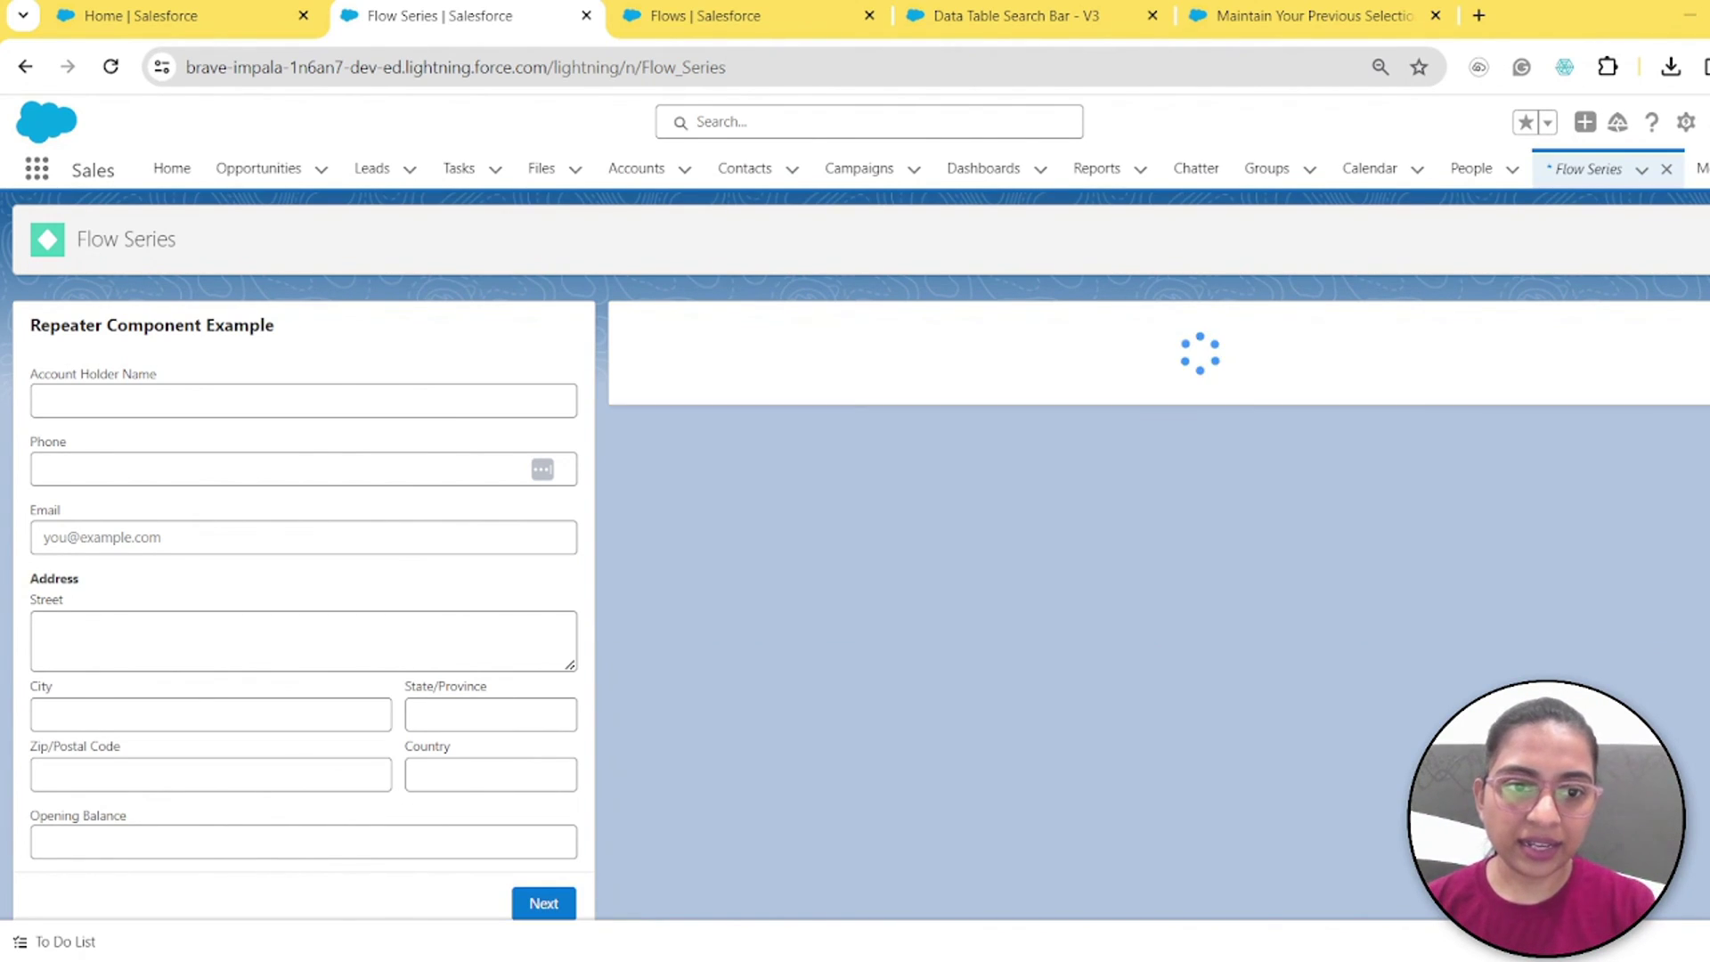
Step: Examine each record ID listed on the second flow screen and return to the Accounts table
{"action": "double_click", "coordinate": [681, 374]}
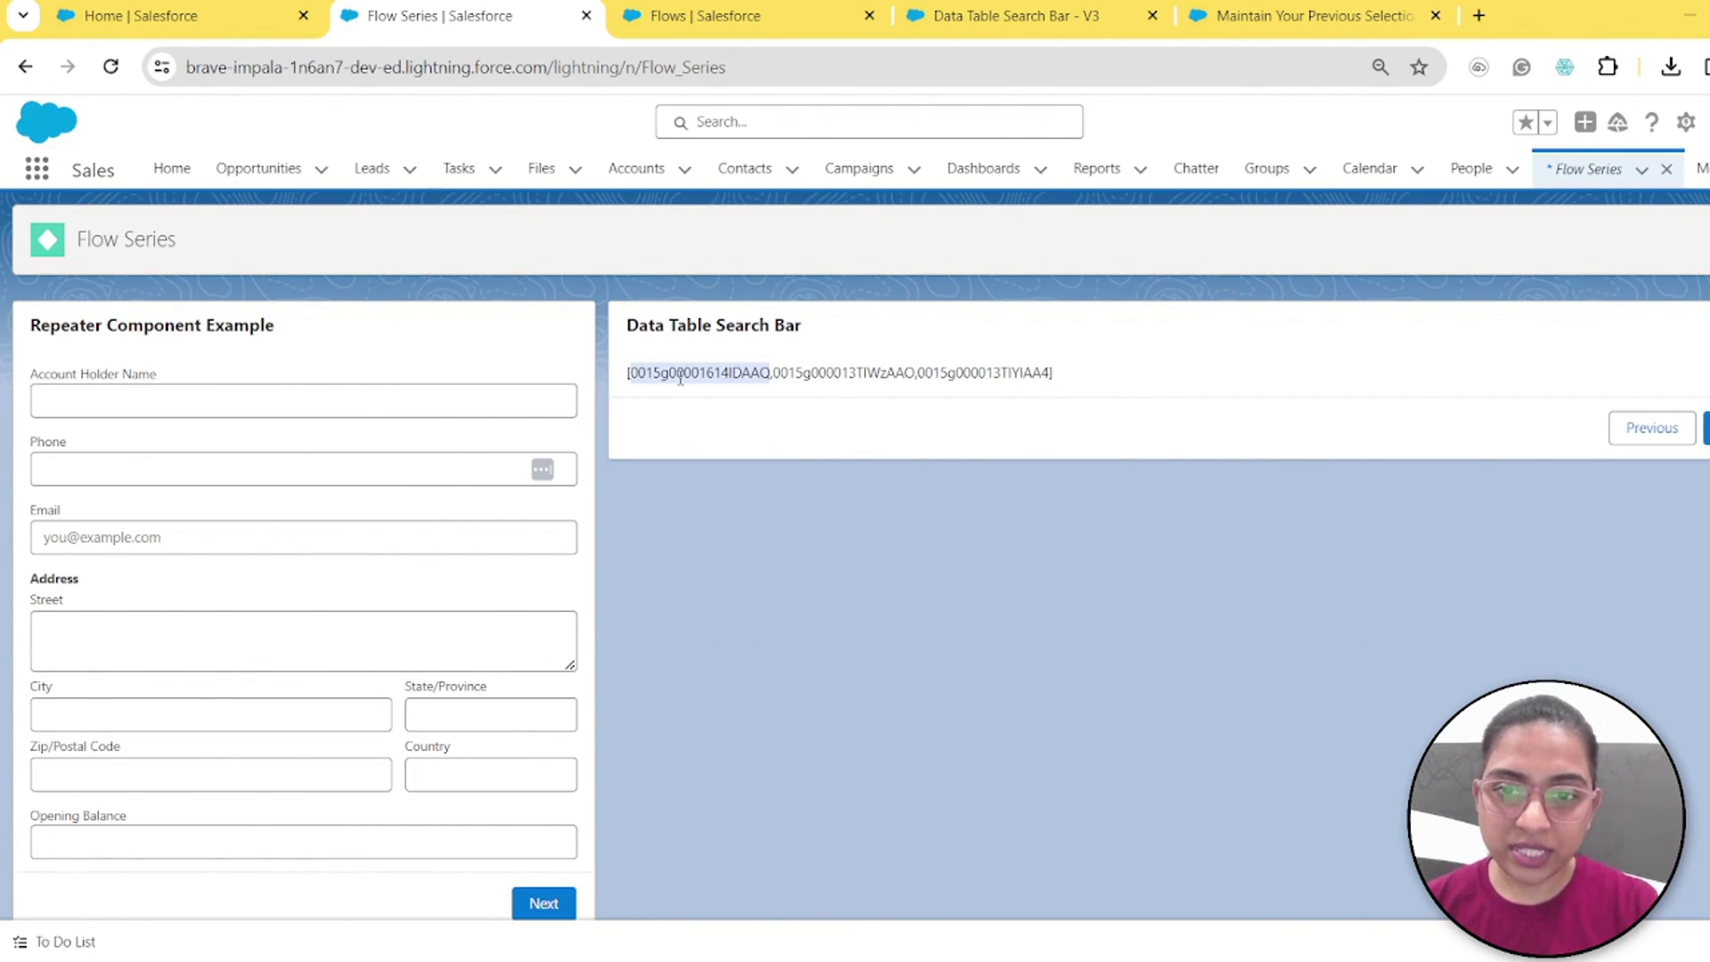
{"action": "double_click", "coordinate": [834, 374]}
{"action": "double_click", "coordinate": [935, 372]}
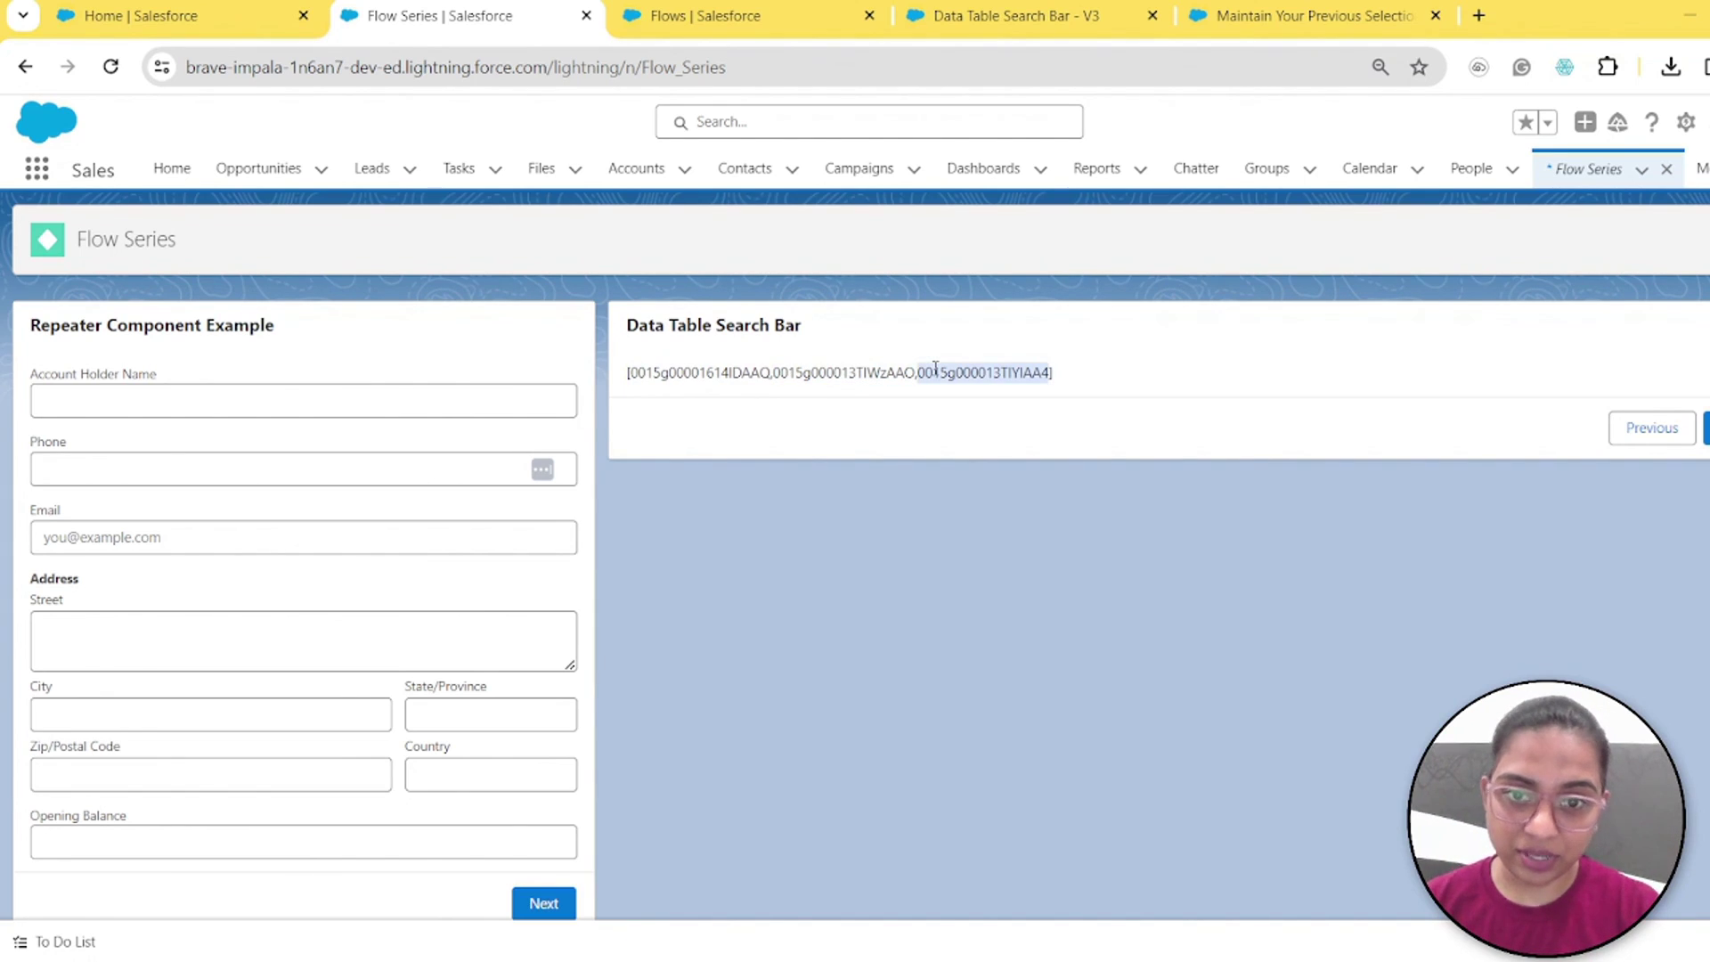
{"action": "left_click", "coordinate": [1656, 431]}
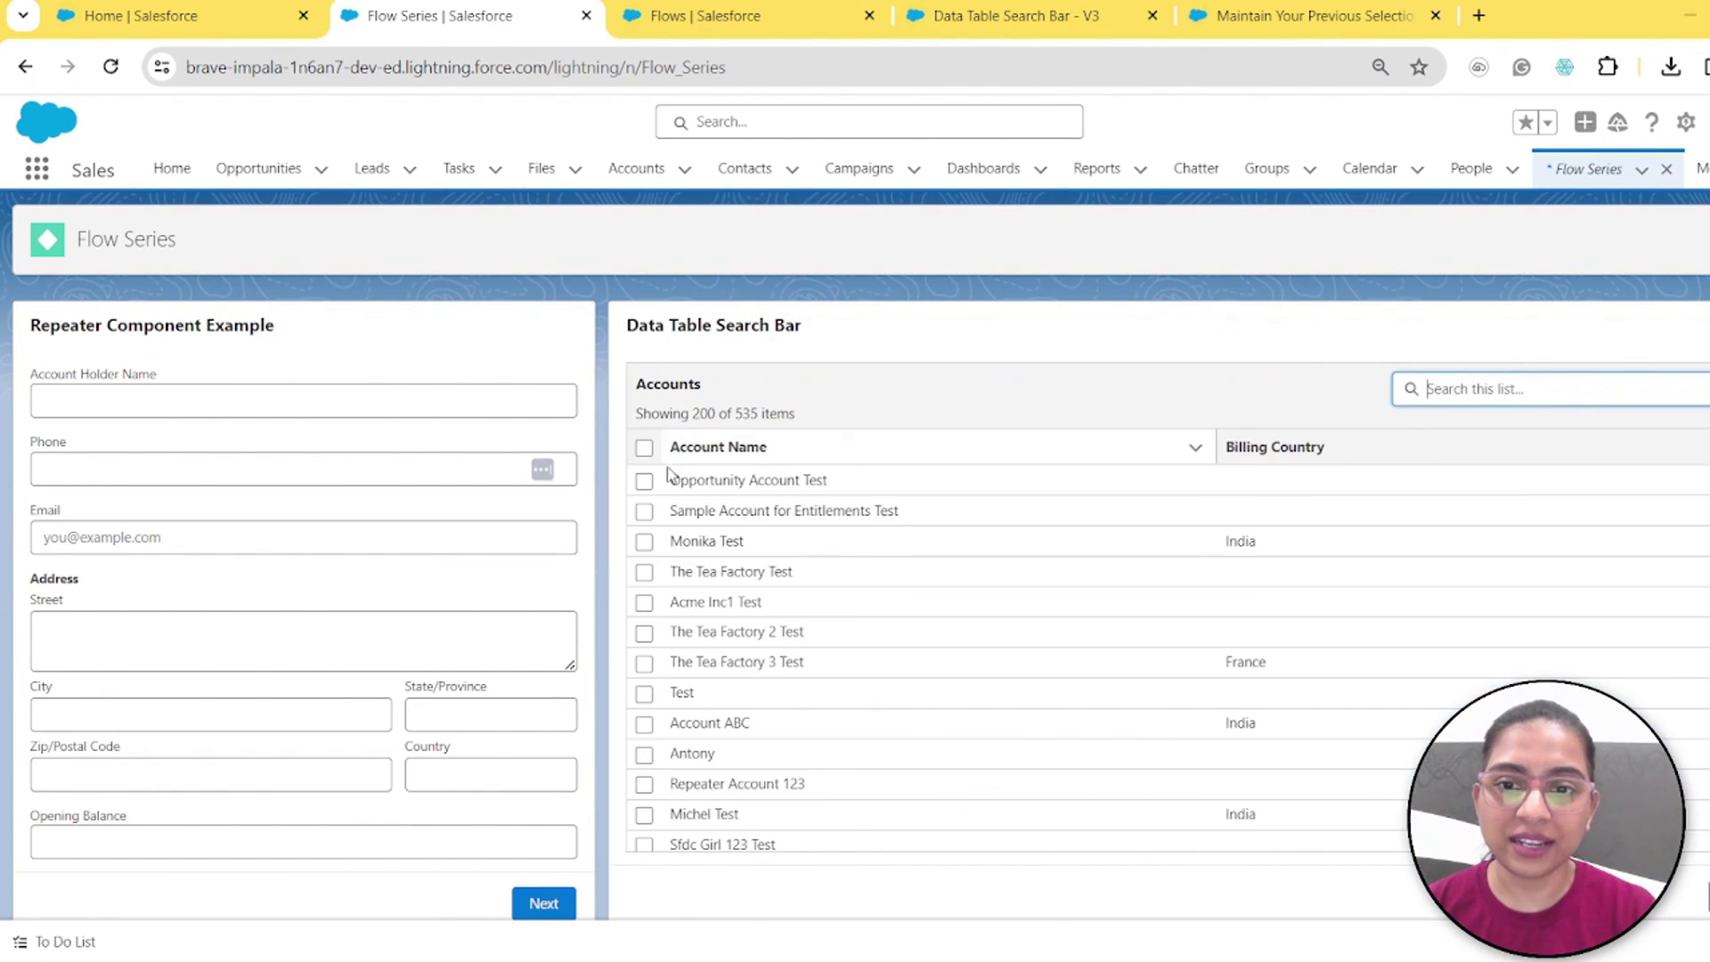
Step: Reselect Opportunity Account Test plus The Tea Factory Test and The Tea Factory 2 Test found by searching tea, and proceed to the second screen
{"action": "left_click", "coordinate": [644, 481]}
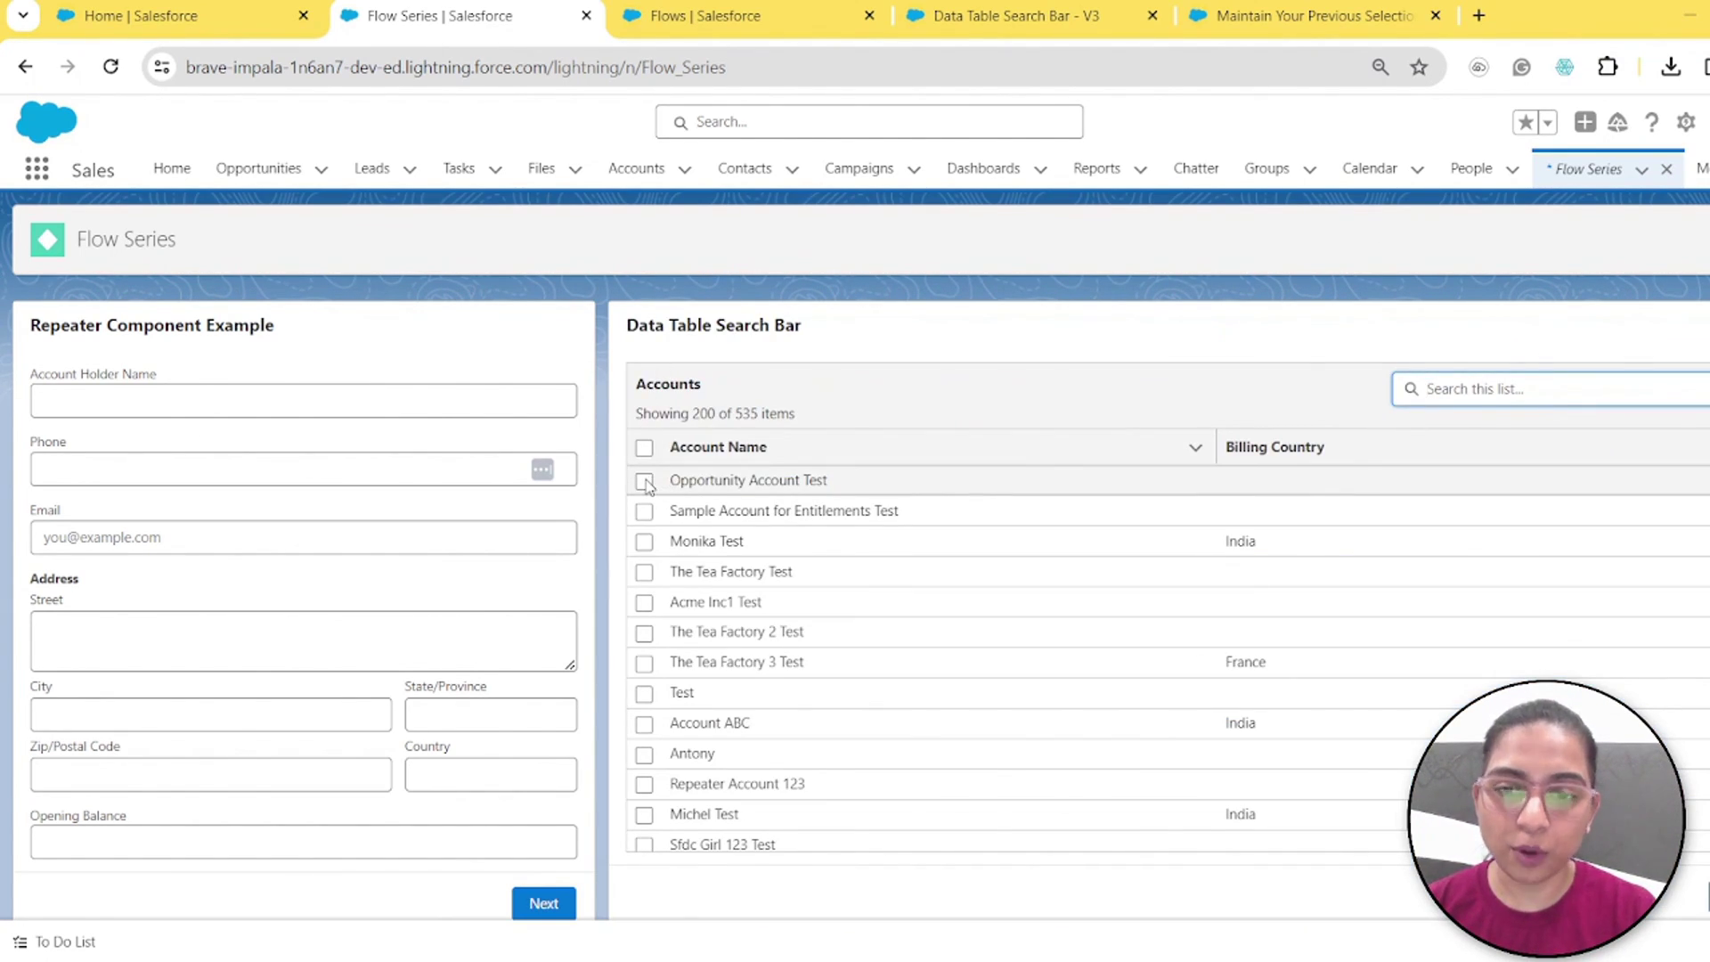
{"action": "left_click", "coordinate": [1526, 385]}
{"action": "type", "text": "tea"}
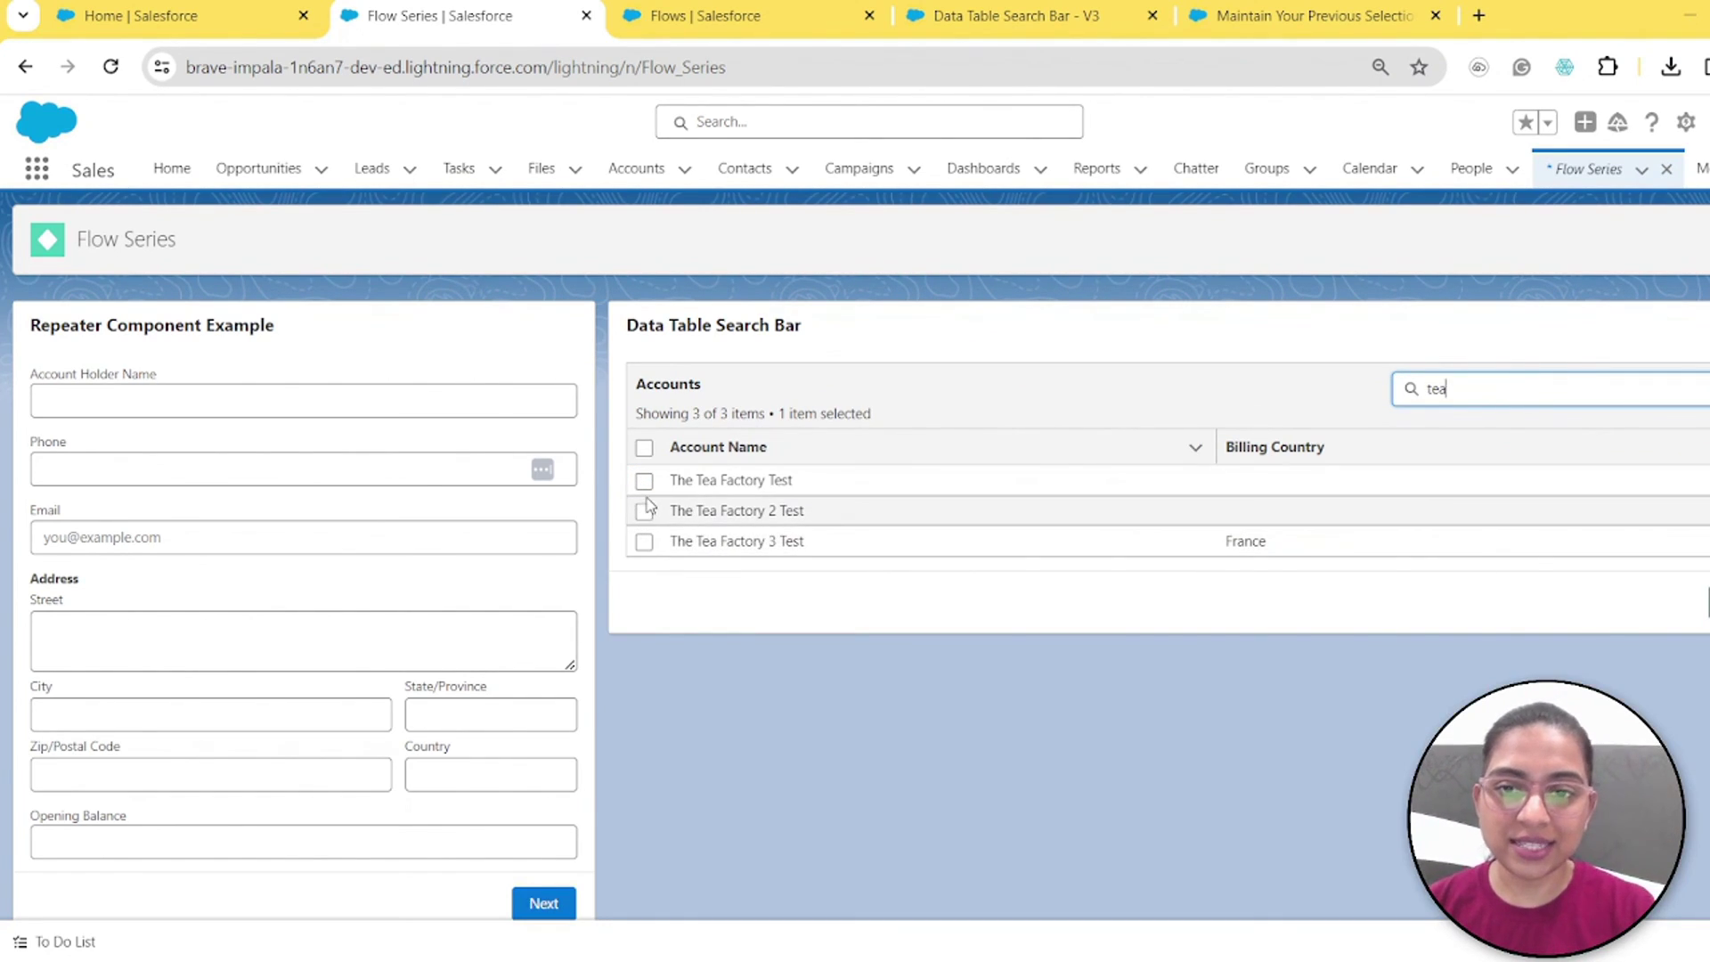
{"action": "left_click", "coordinate": [644, 481]}
{"action": "left_click", "coordinate": [644, 511]}
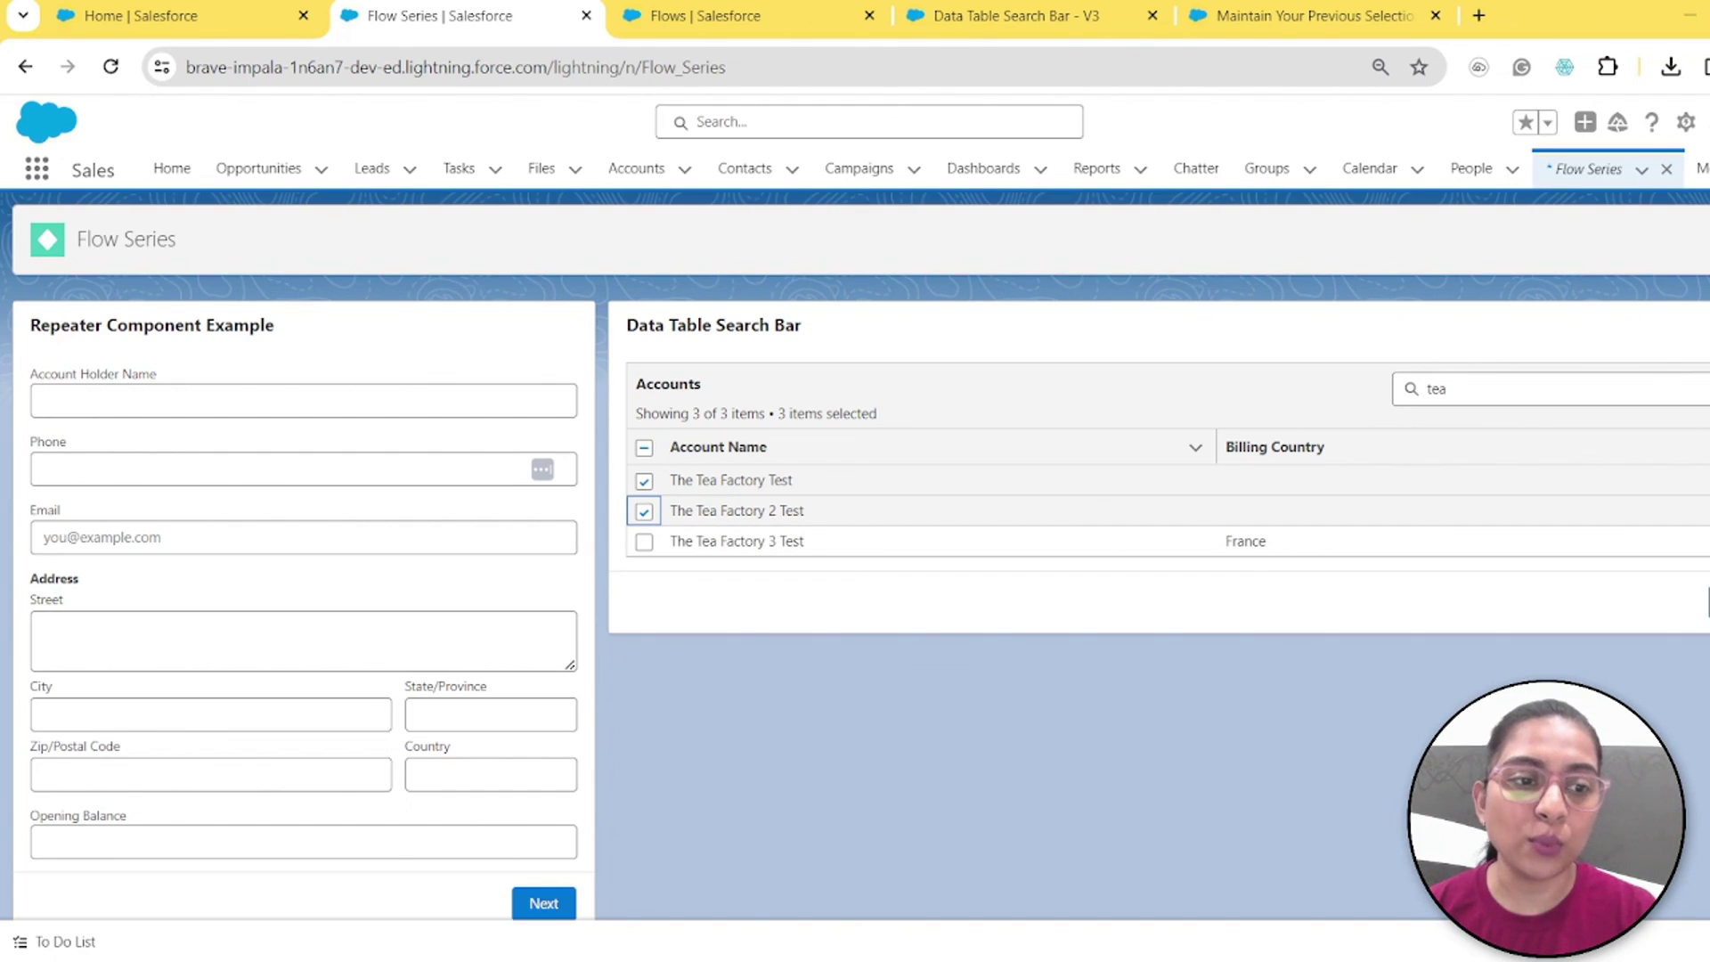
{"action": "left_click", "coordinate": [1706, 601]}
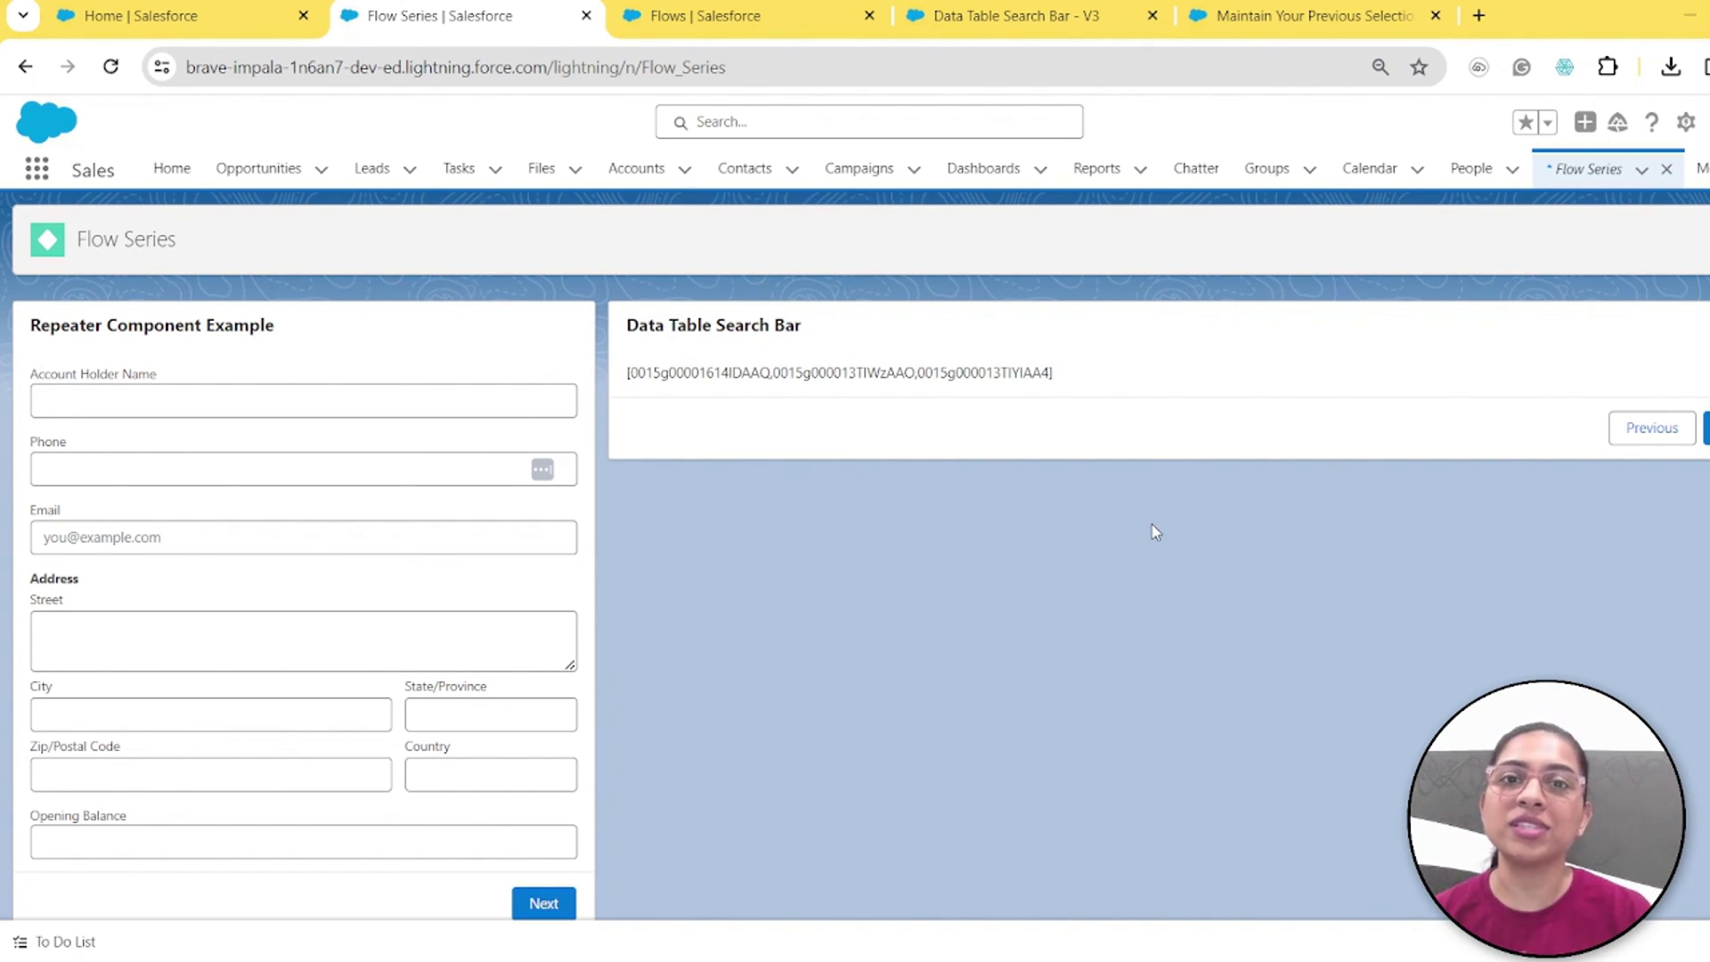
Step: Check the three selected accounts' record IDs on the flow's second screen one by one
{"action": "double_click", "coordinate": [740, 373]}
{"action": "double_click", "coordinate": [844, 372]}
{"action": "double_click", "coordinate": [982, 373]}
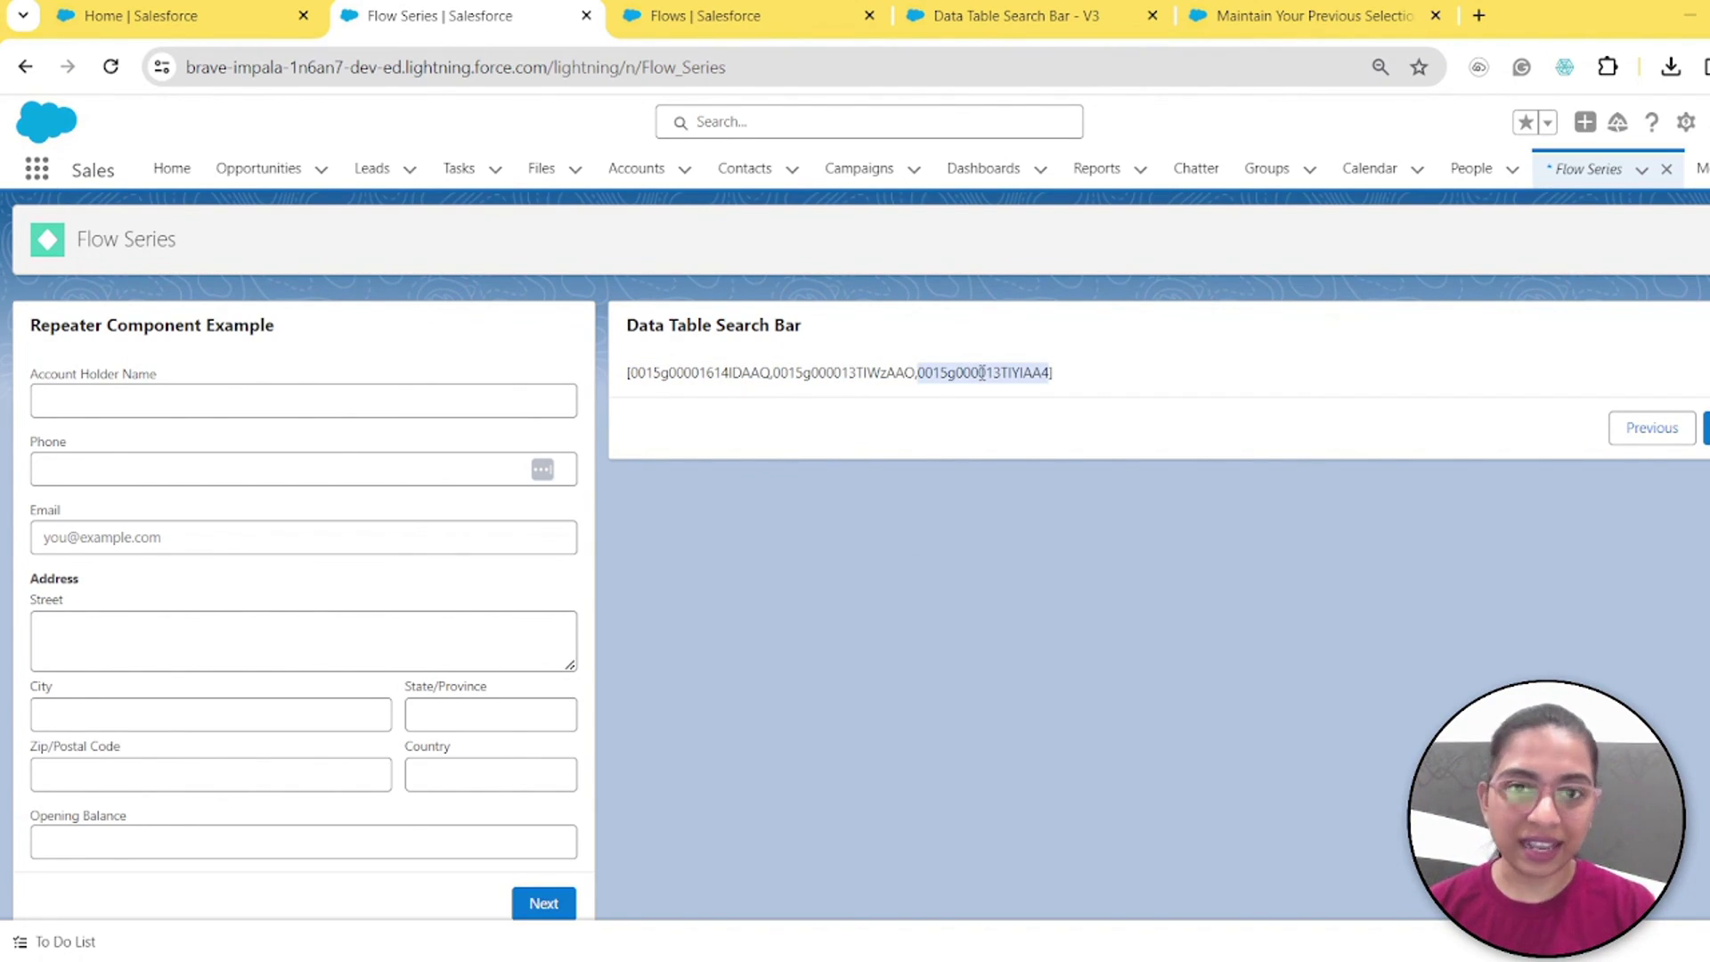